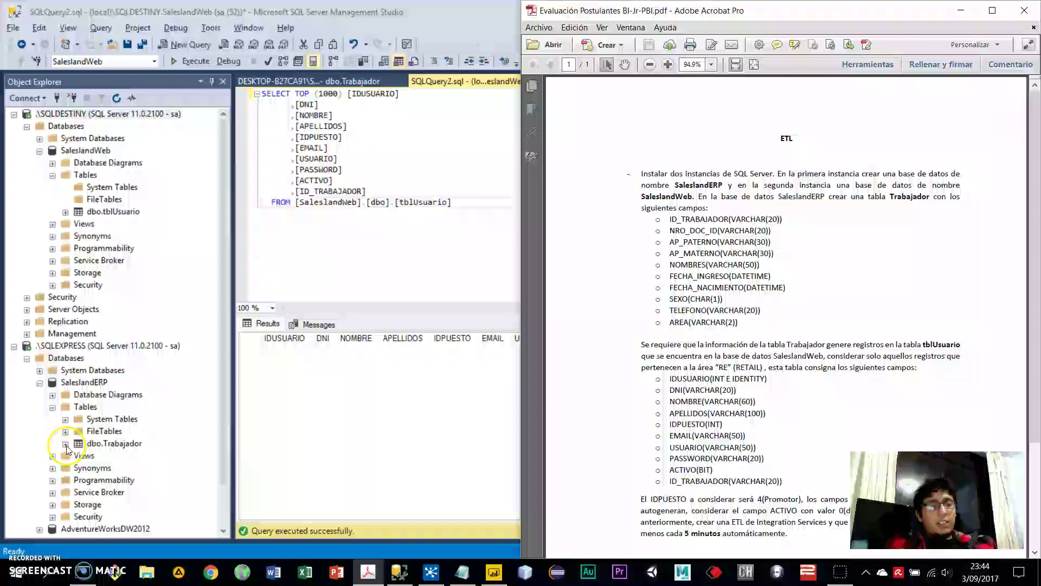
# - Inspect the columns of dbo.Trabajador in the SaleslandERP database and view the table's stored rows
pyautogui.click(66, 444)
pyautogui.click(78, 456)
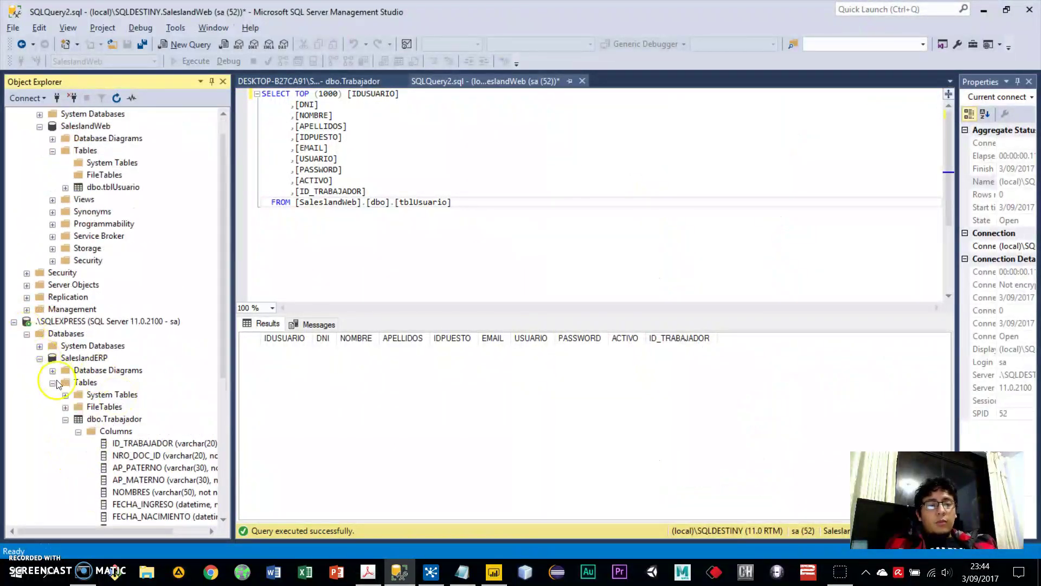
pyautogui.click(65, 419)
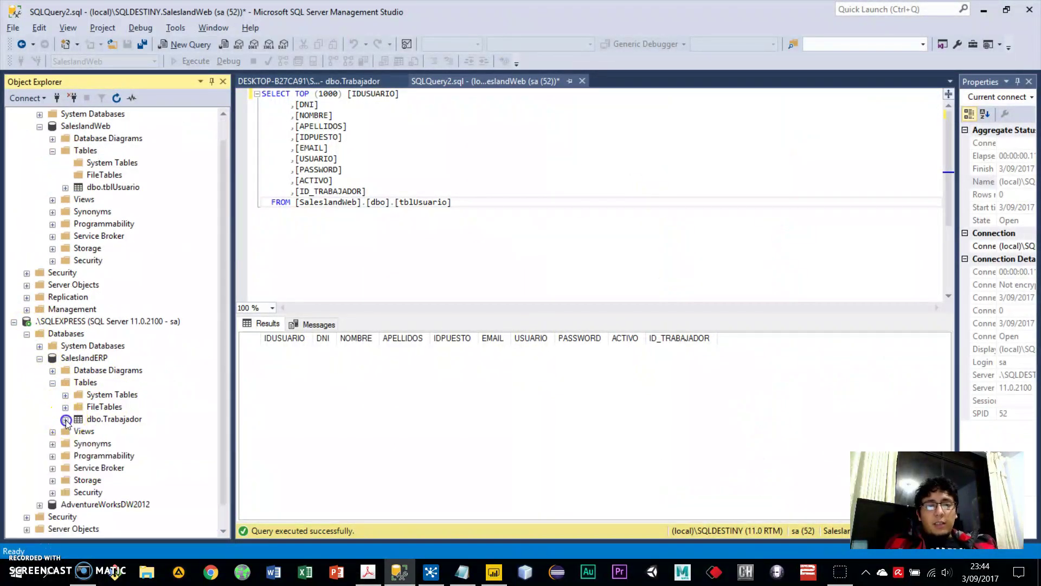
pyautogui.click(315, 82)
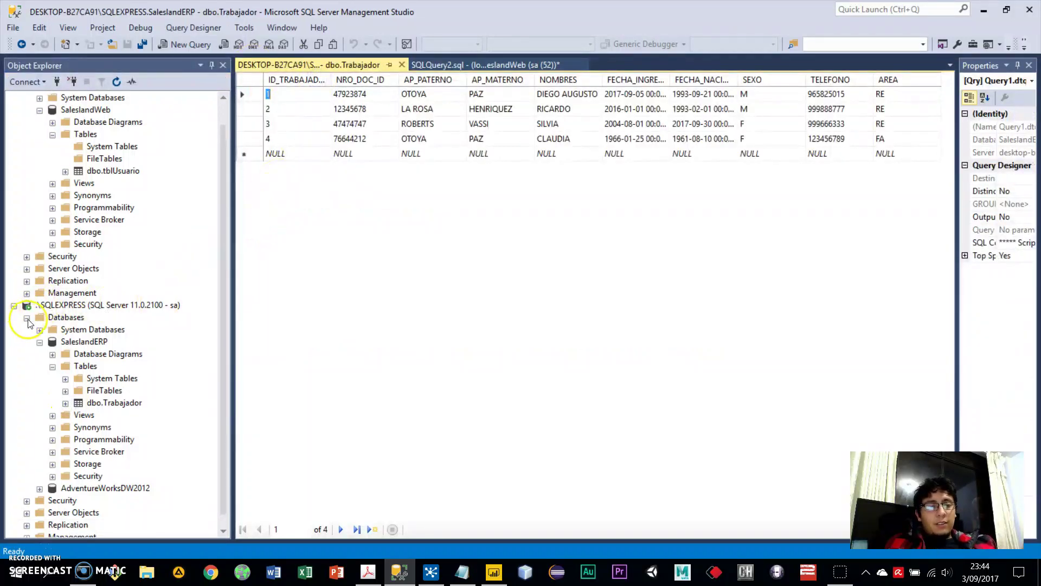
# - Compare the object trees of SaleslandERP and SaleslandWeb, locating the destination table dbo.tblUsuario on SQLDESTINY
pyautogui.click(40, 342)
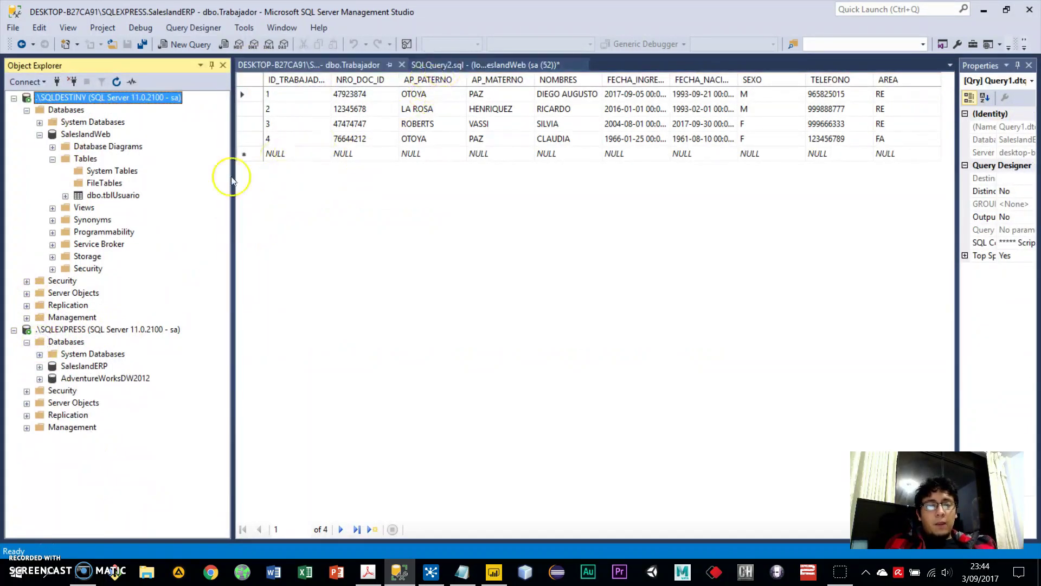
pyautogui.click(40, 366)
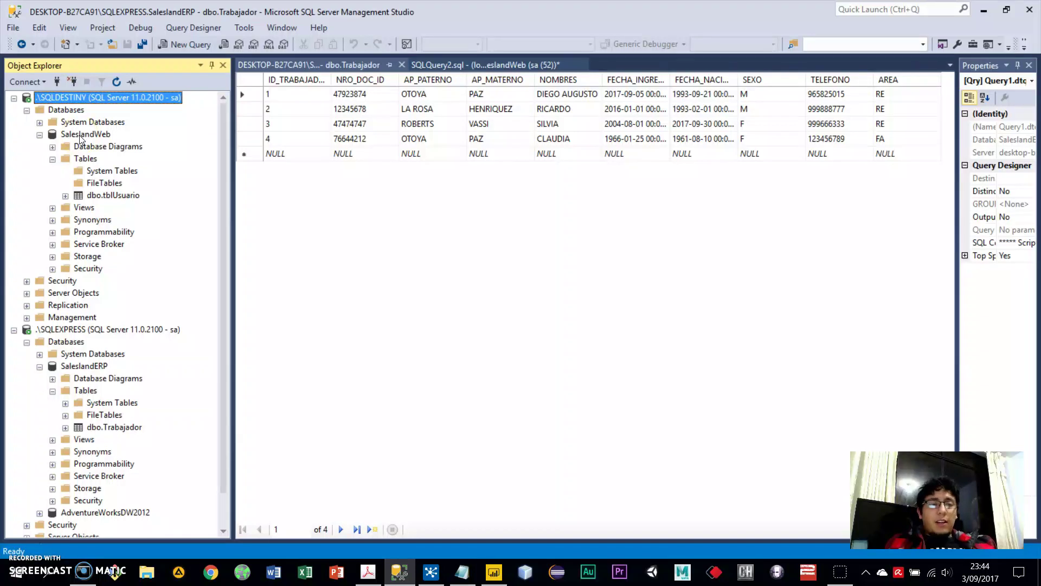
pyautogui.click(81, 135)
pyautogui.click(110, 196)
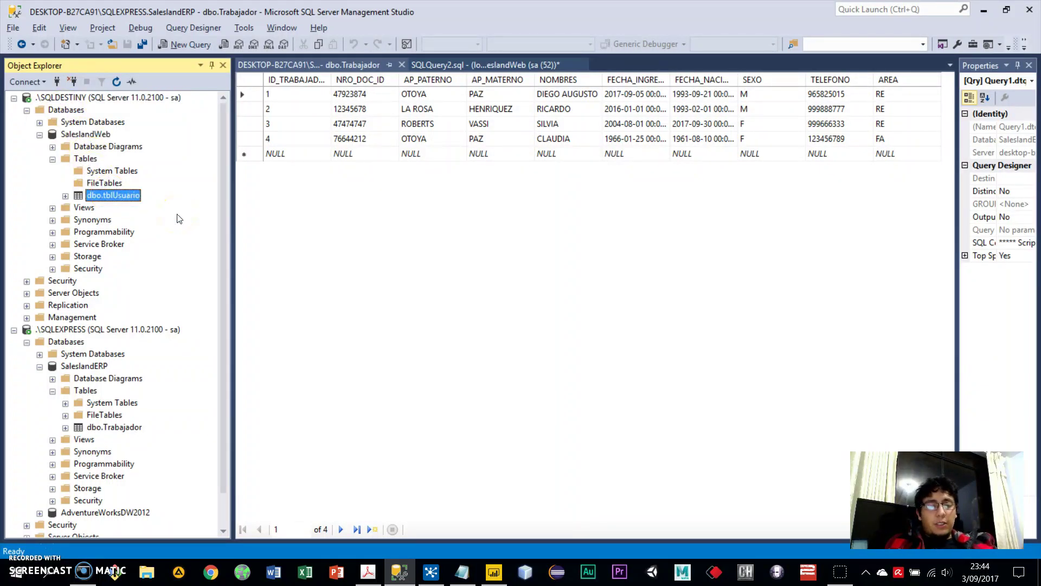
# - Check the ETL requirements PDF against the Trabajador rows, and switch to Spoon to view the ETL transformation
pyautogui.hotkey('alt', 'Tab')
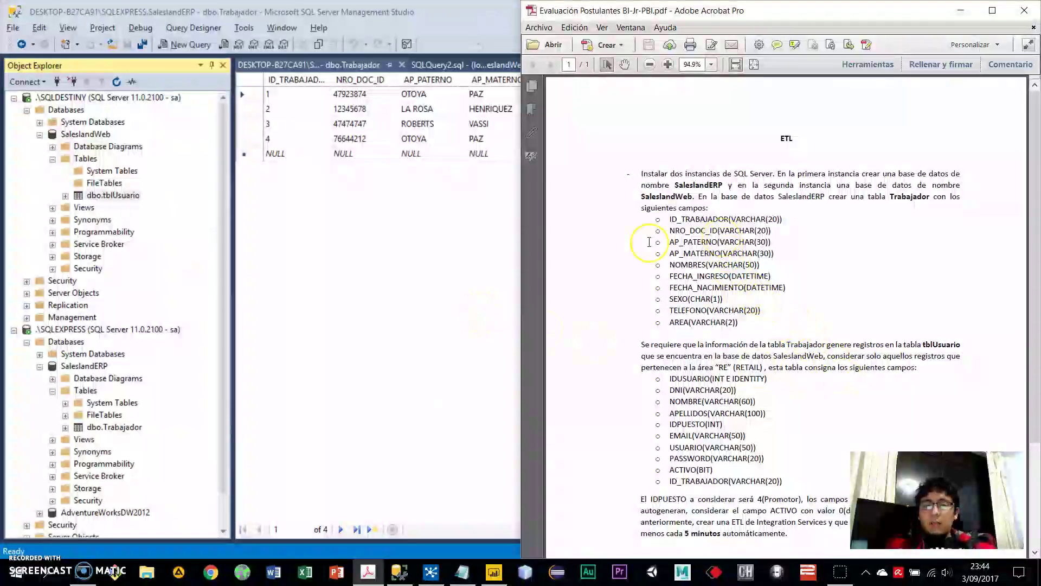
pyautogui.click(428, 261)
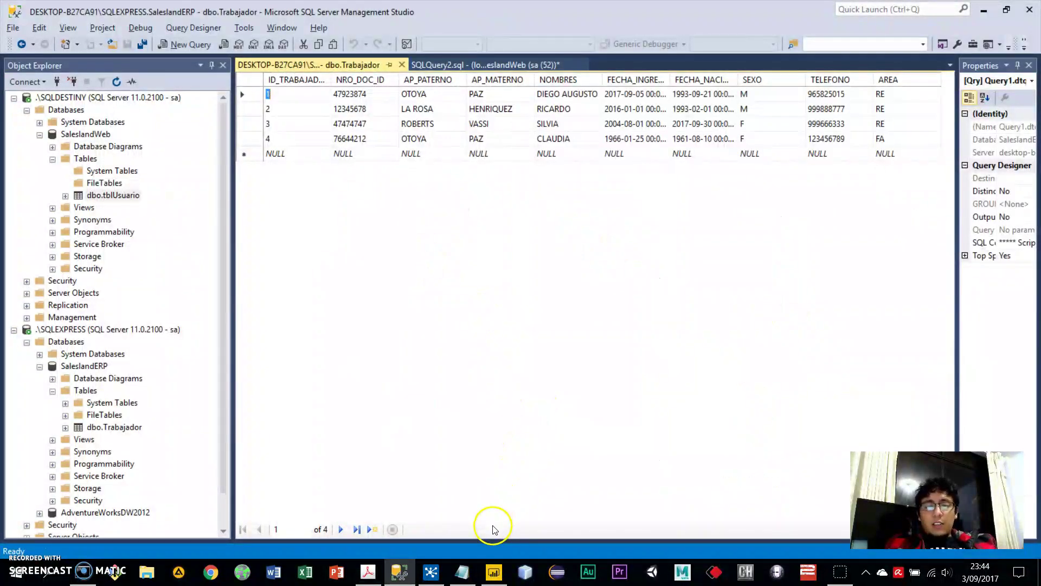
pyautogui.click(440, 572)
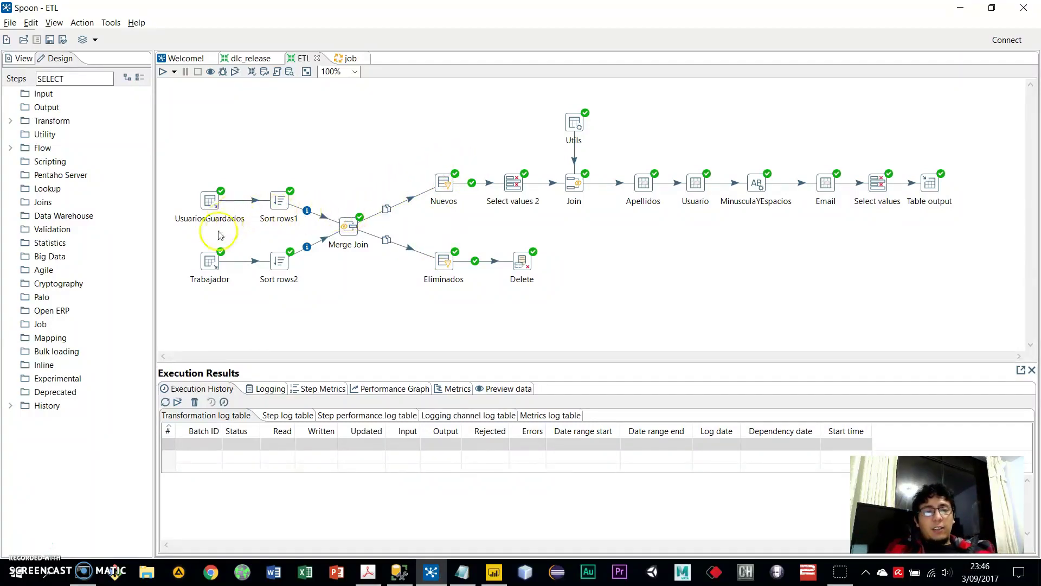
pyautogui.moveTo(209, 271)
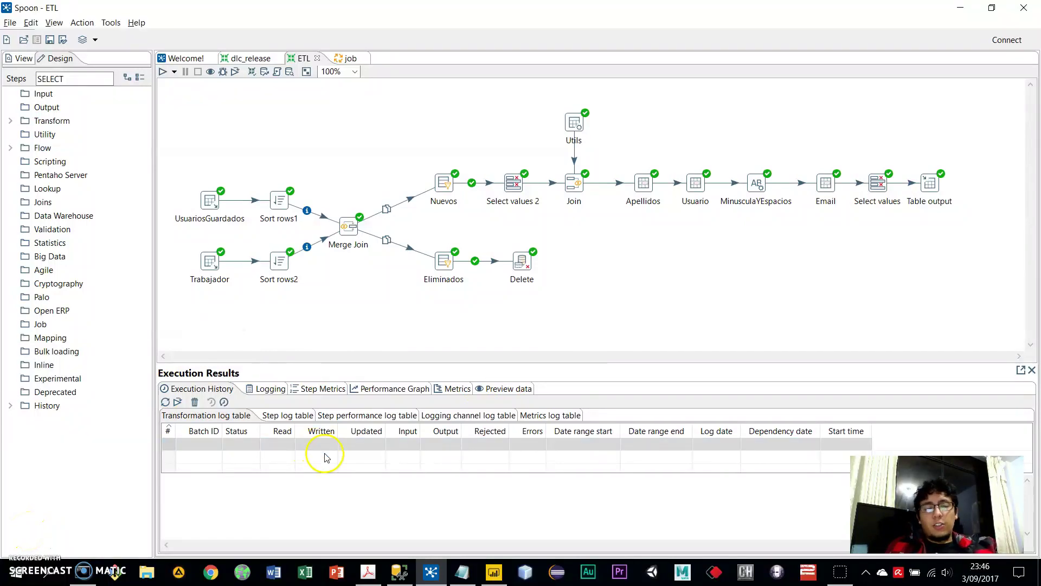
# - Switch to the requirements PDF and read the paragraph on IDPUESTO, the autogenerated fields, ACTIVO and the 5-minute schedule
pyautogui.click(369, 572)
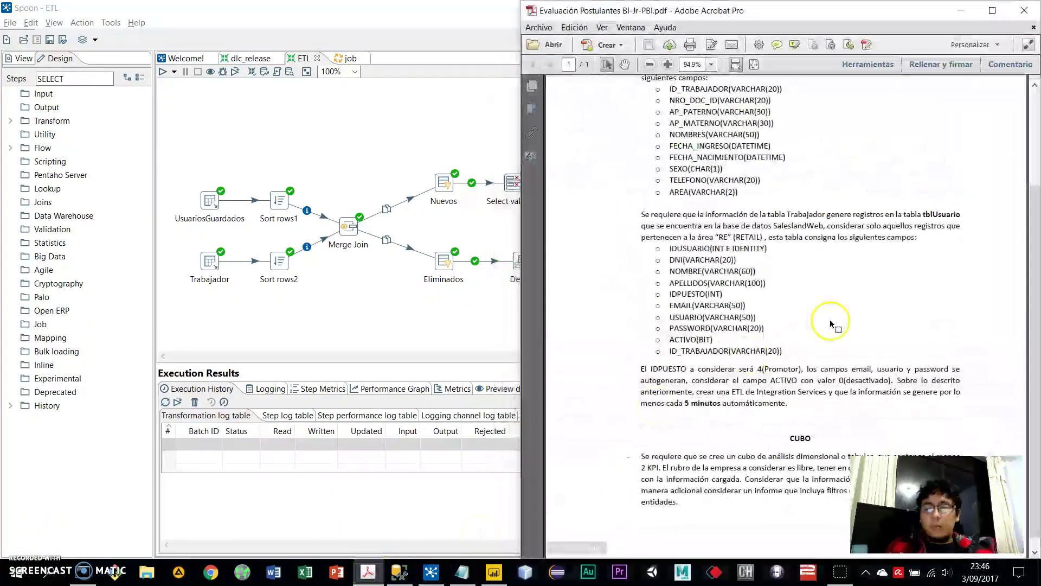
pyautogui.moveTo(738, 370); pyautogui.dragTo(849, 392)
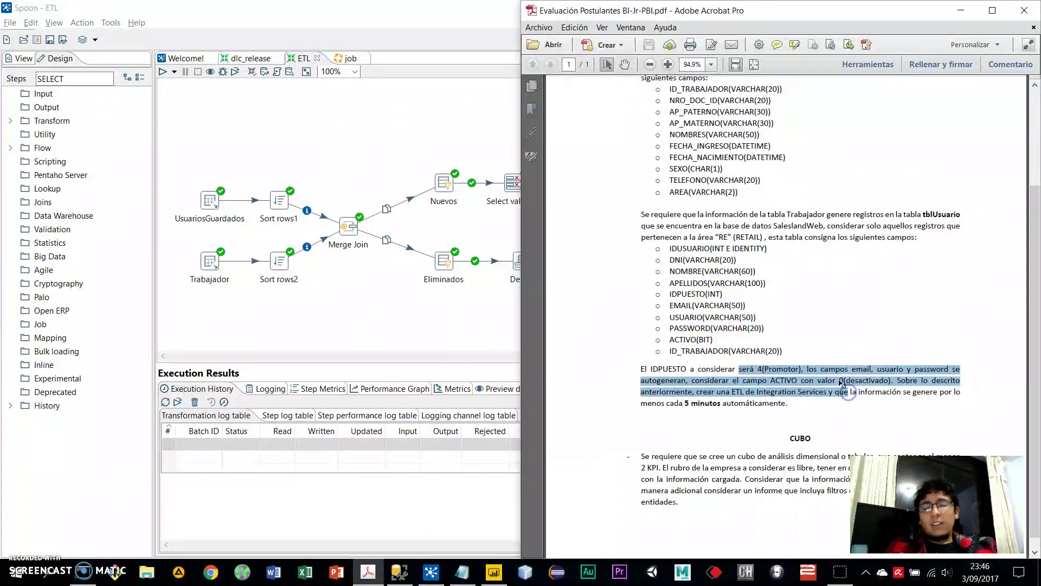
pyautogui.click(839, 380)
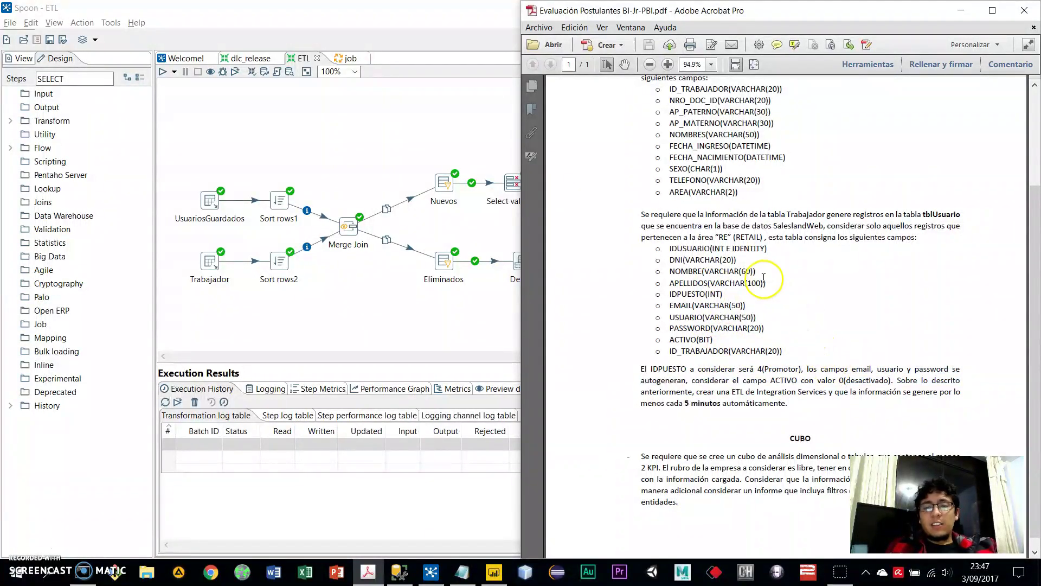
pyautogui.scroll(3, 710, 271)
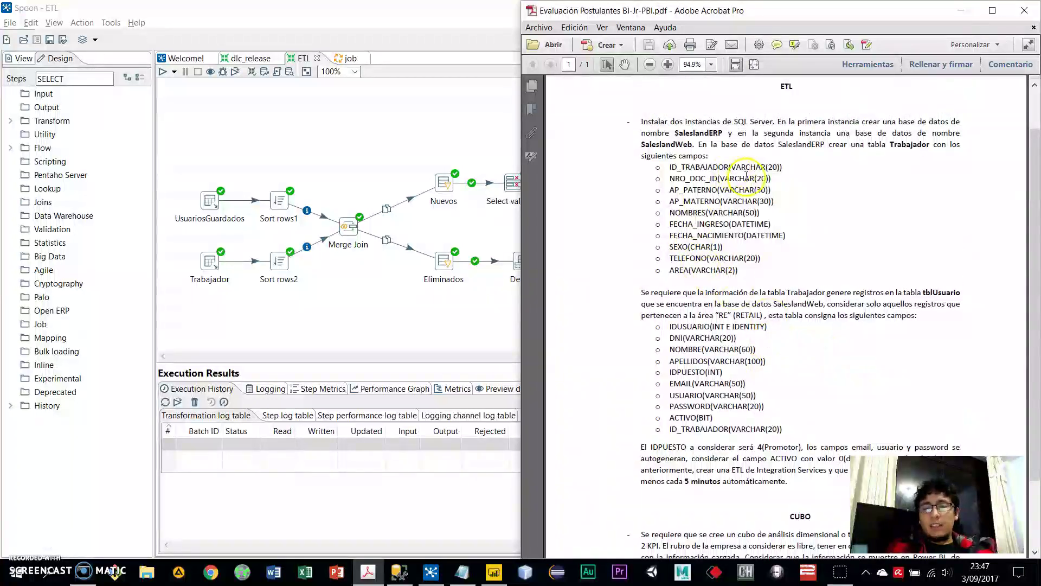
# - Compare the Trabajador fields with the tblUsuario fields in the PDF, highlighting APELLIDOS, AP_PATERNO and AP_MATERNO
pyautogui.moveTo(716, 179); pyautogui.dragTo(744, 258)
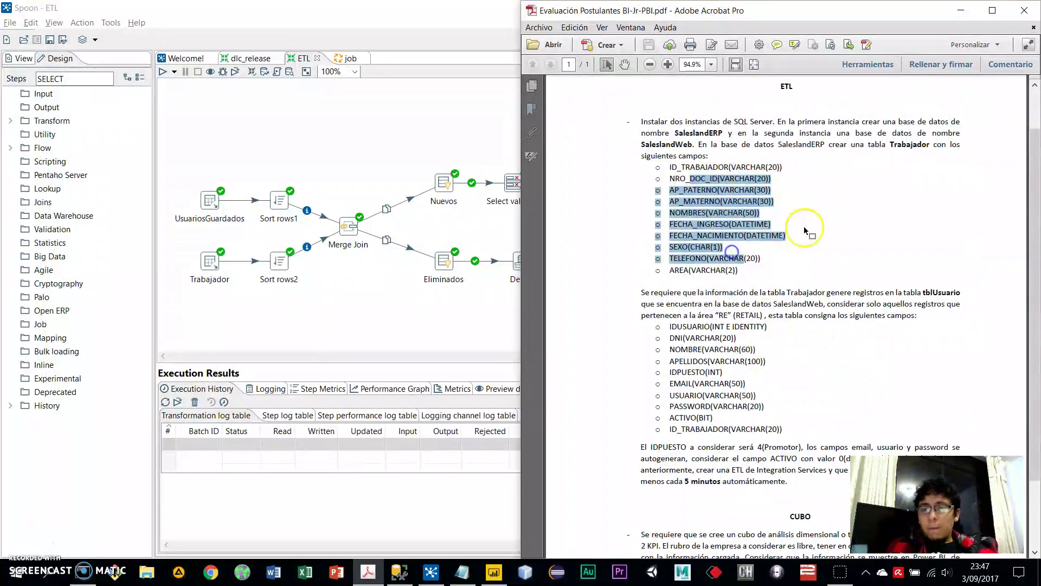
pyautogui.click(803, 228)
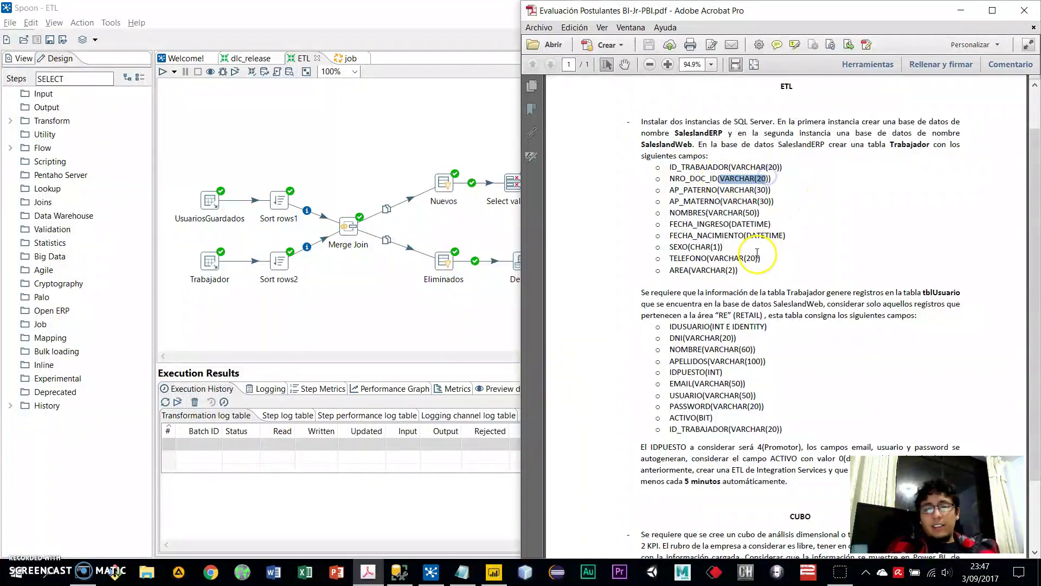
pyautogui.moveTo(704, 361); pyautogui.dragTo(741, 359)
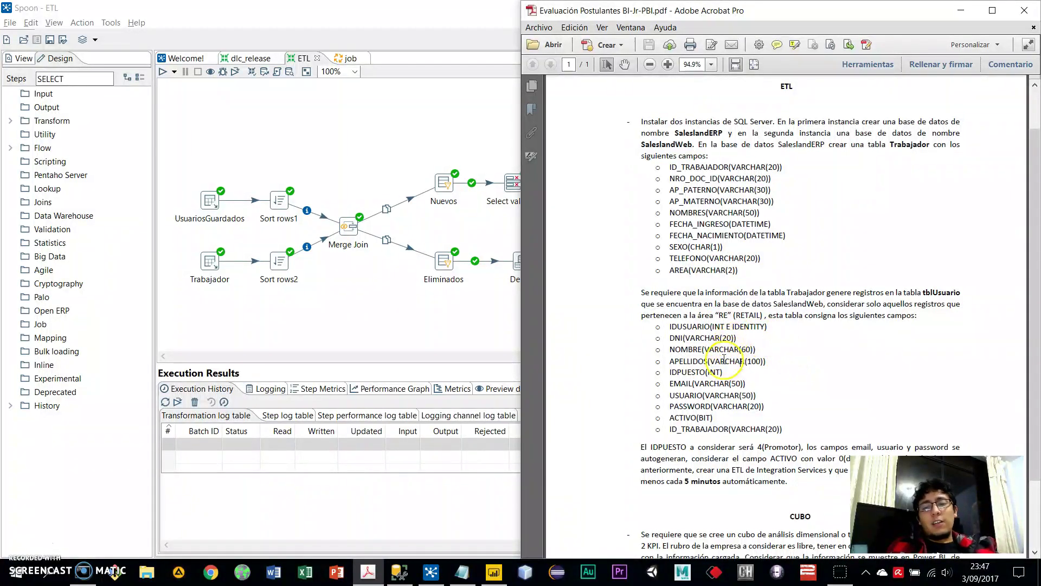
pyautogui.moveTo(674, 361); pyautogui.dragTo(738, 361)
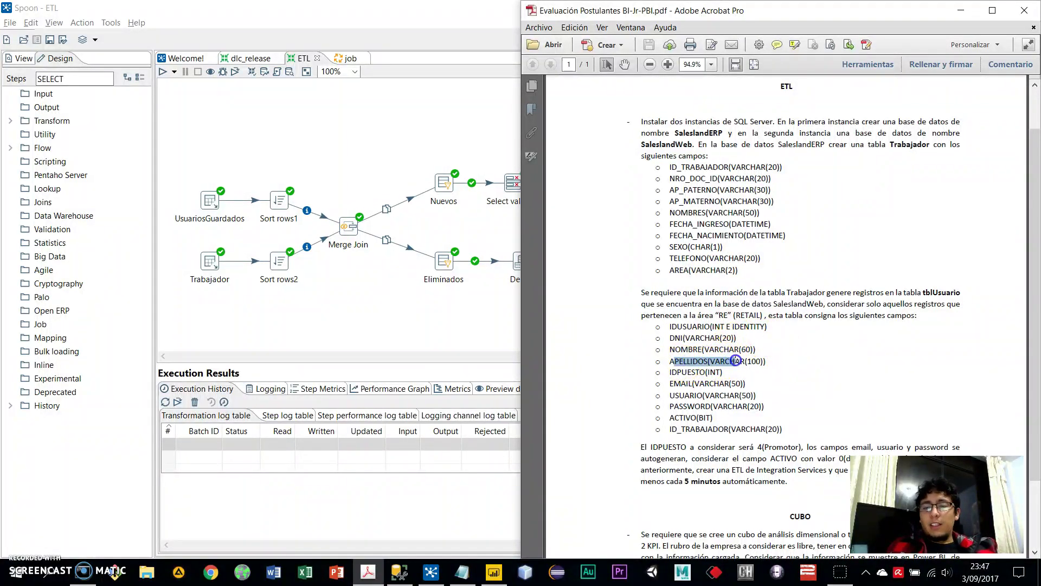
pyautogui.click(704, 197)
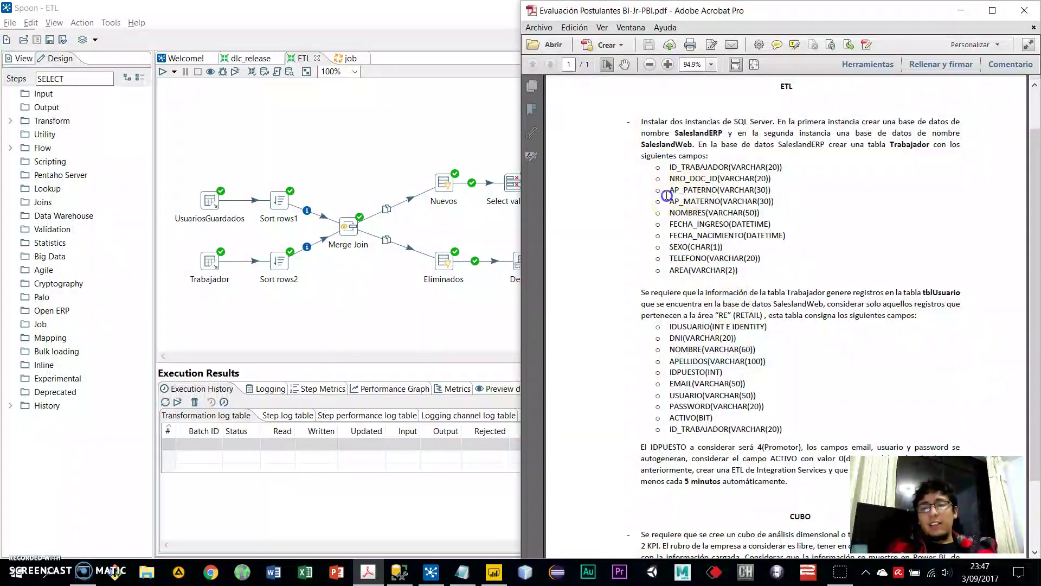
pyautogui.moveTo(667, 195); pyautogui.dragTo(751, 190)
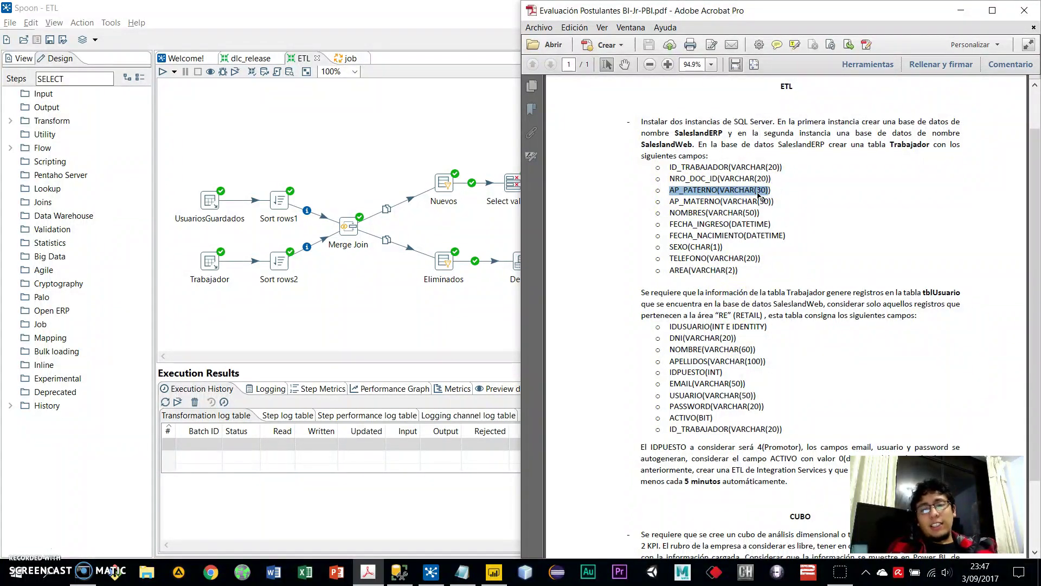
pyautogui.moveTo(678, 202); pyautogui.dragTo(748, 201)
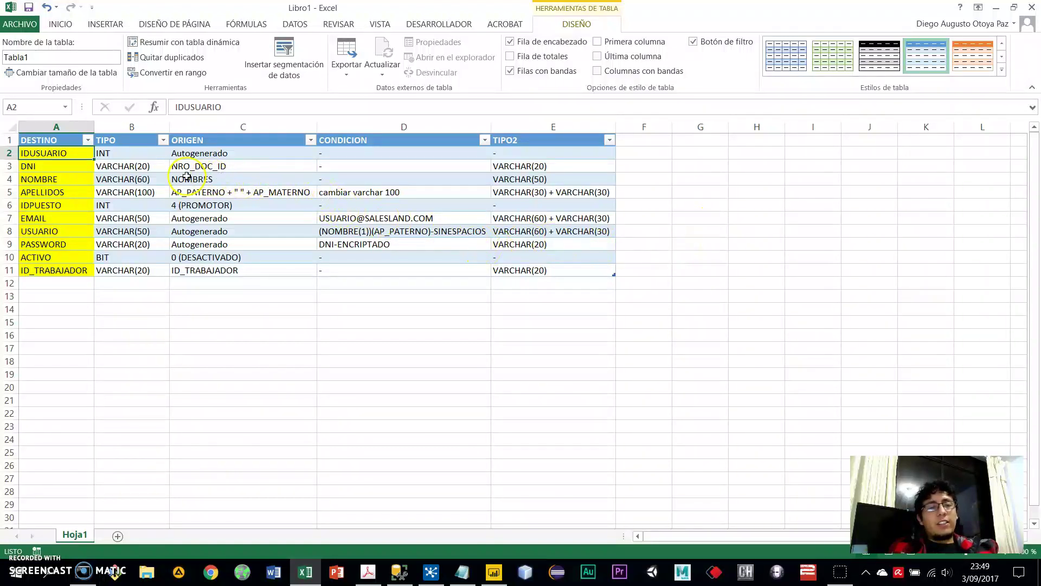
# - Review the DESTINO, ORIGEN and CONDICION columns of the field mapping table in the Excel workbook
pyautogui.moveTo(58, 270); pyautogui.dragTo(46, 140)
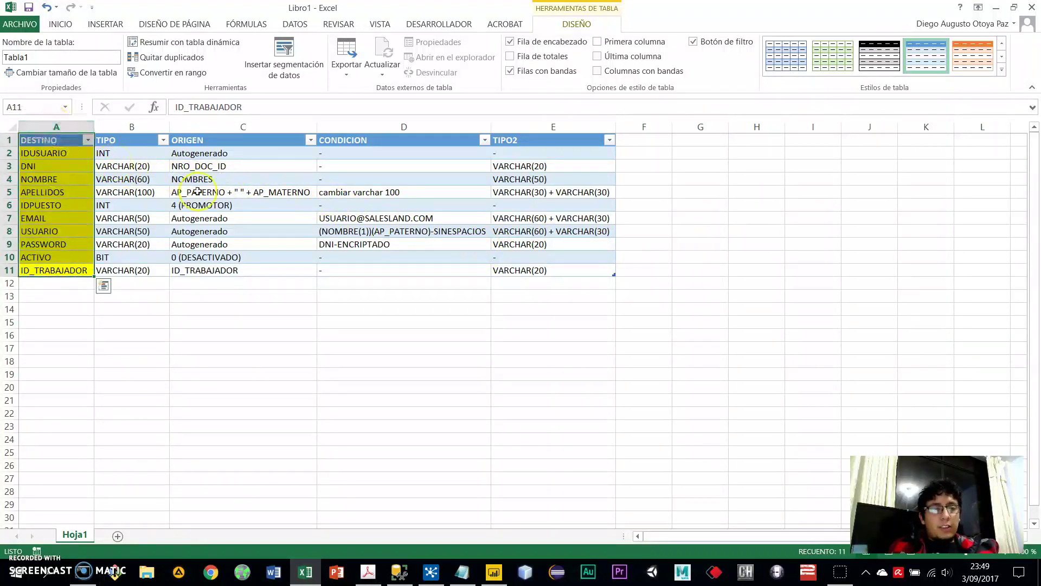
pyautogui.moveTo(241, 271); pyautogui.dragTo(233, 140)
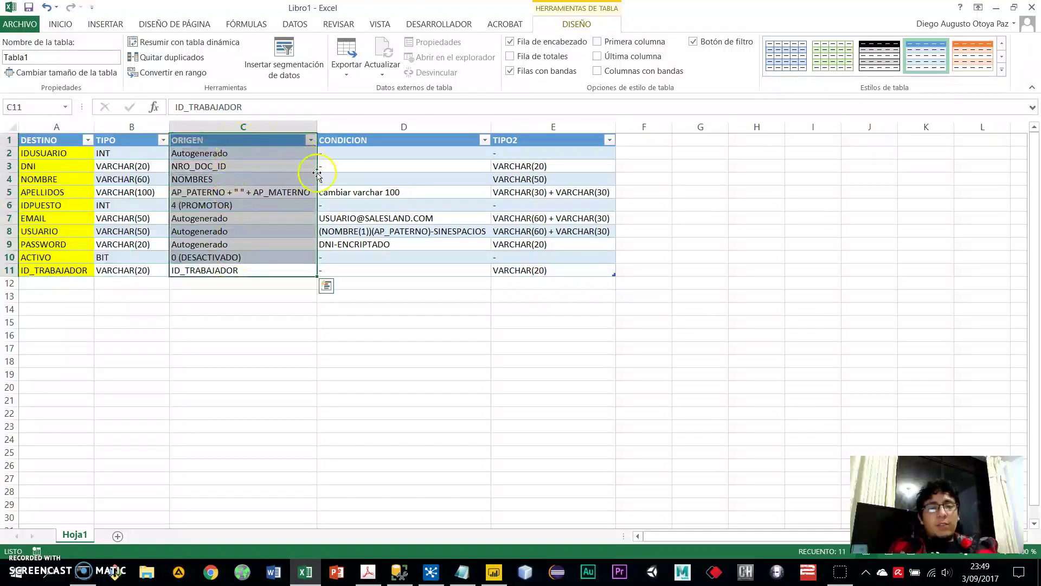
pyautogui.moveTo(352, 192); pyautogui.dragTo(380, 244)
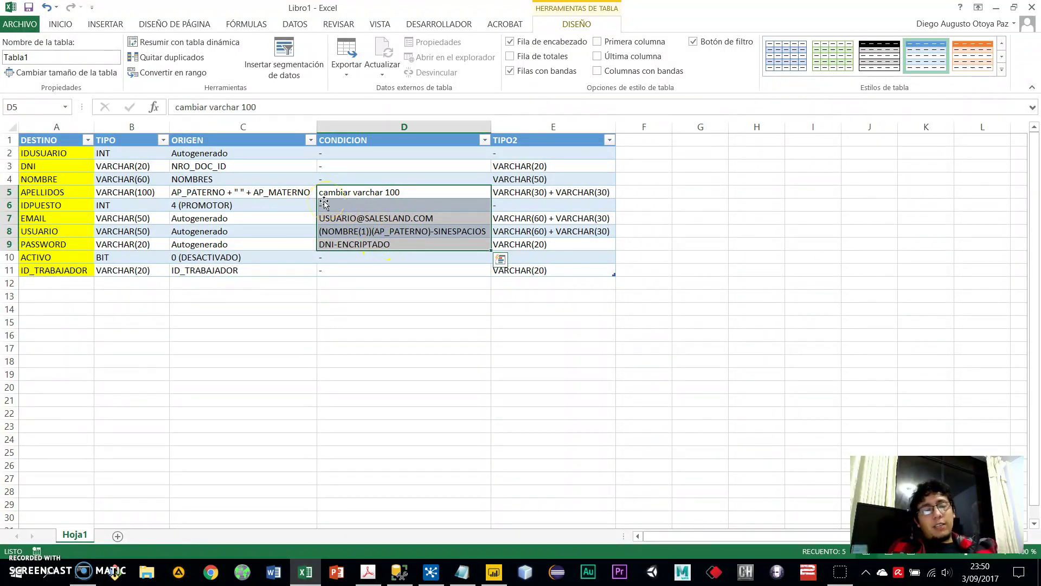
pyautogui.moveTo(64, 187); pyautogui.dragTo(70, 225)
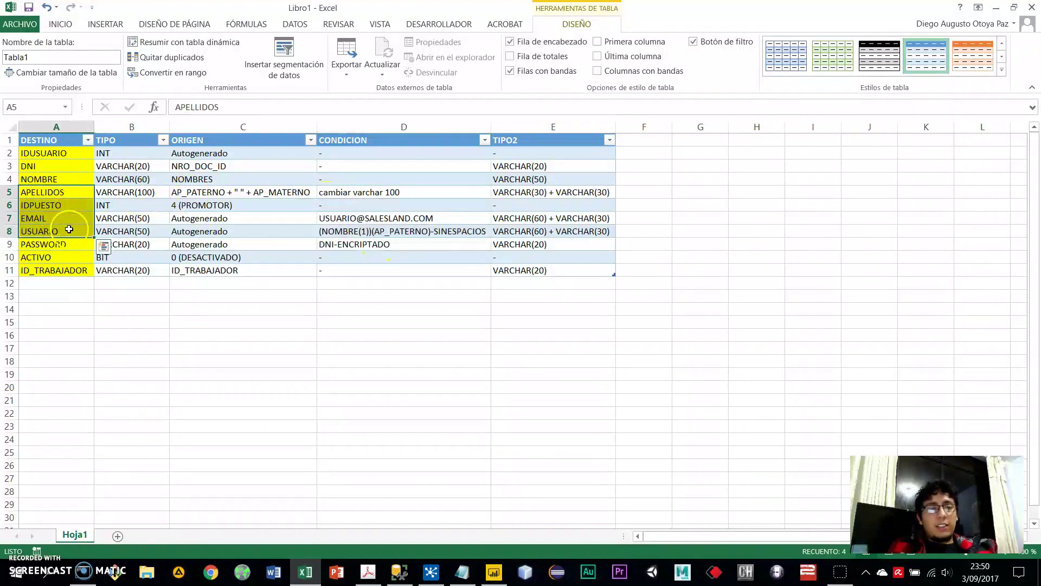
# - Examine the APELLIDOS row's origin, condition and source type in the mapping table, and review the full list of destination fields
pyautogui.click(114, 203)
pyautogui.moveTo(48, 191); pyautogui.dragTo(394, 189)
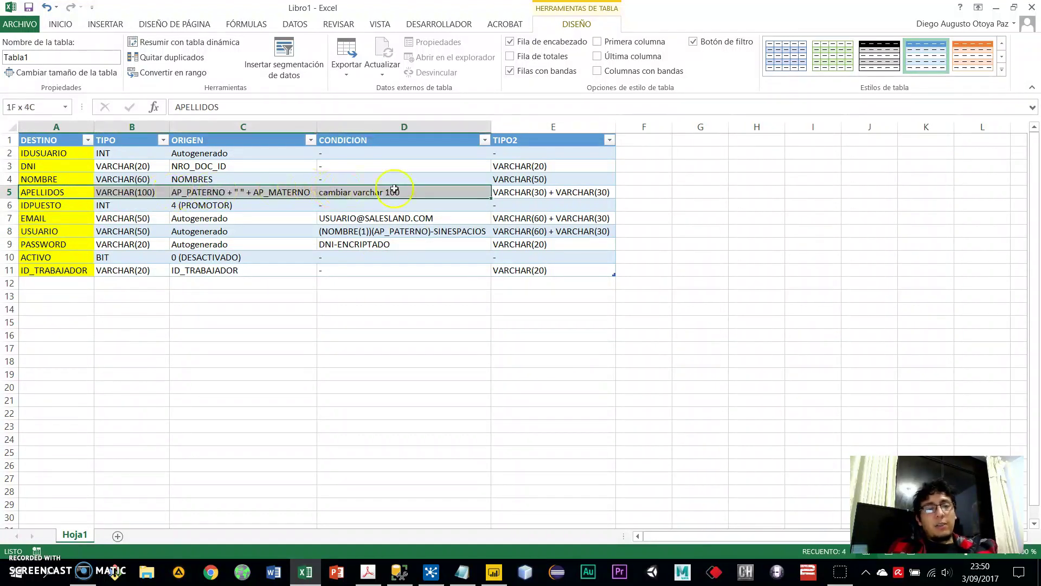
pyautogui.click(174, 192)
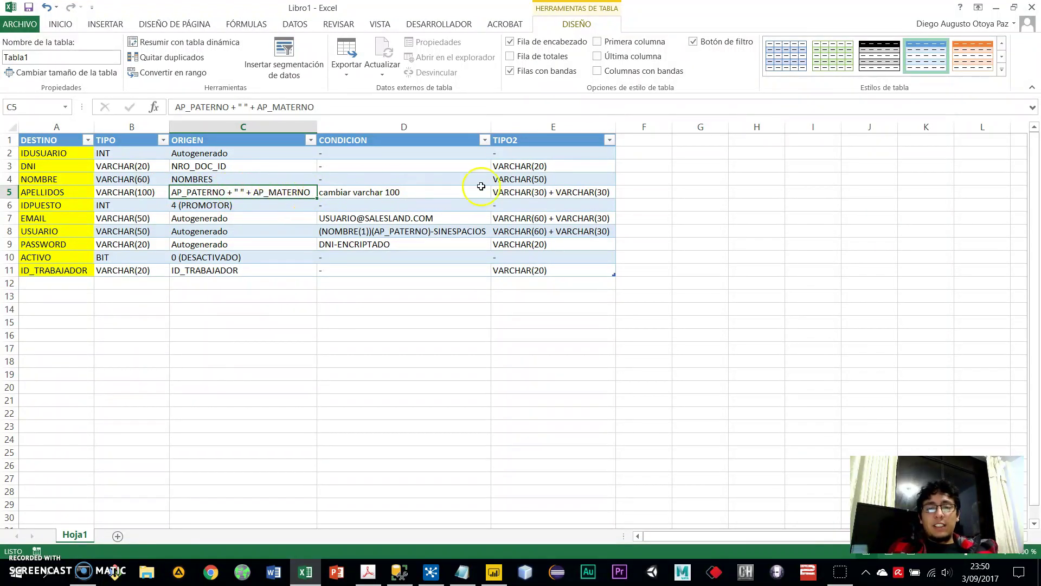
pyautogui.click(521, 193)
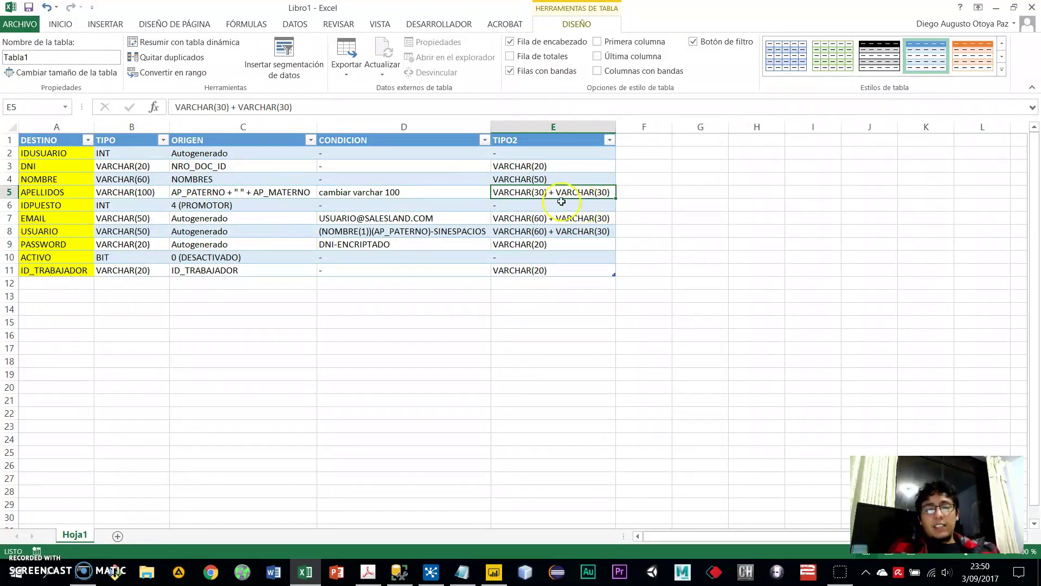
pyautogui.click(56, 192)
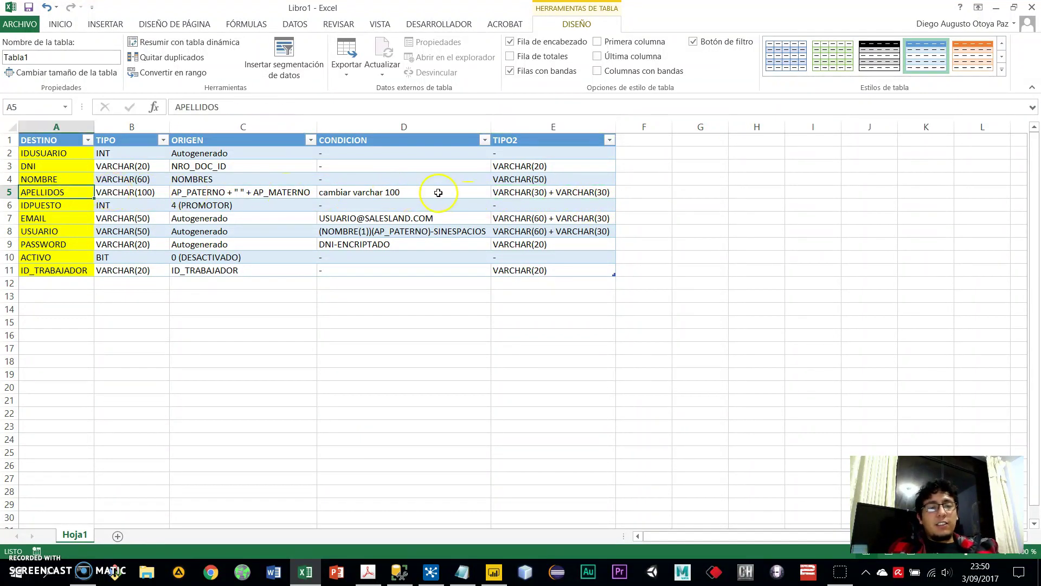
pyautogui.click(420, 192)
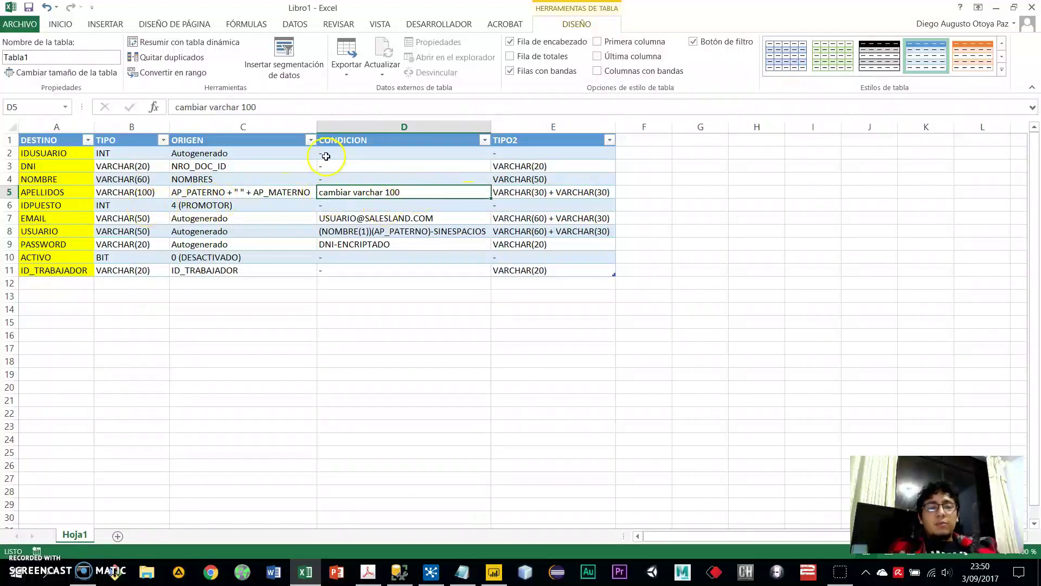
pyautogui.moveTo(64, 157); pyautogui.dragTo(65, 271)
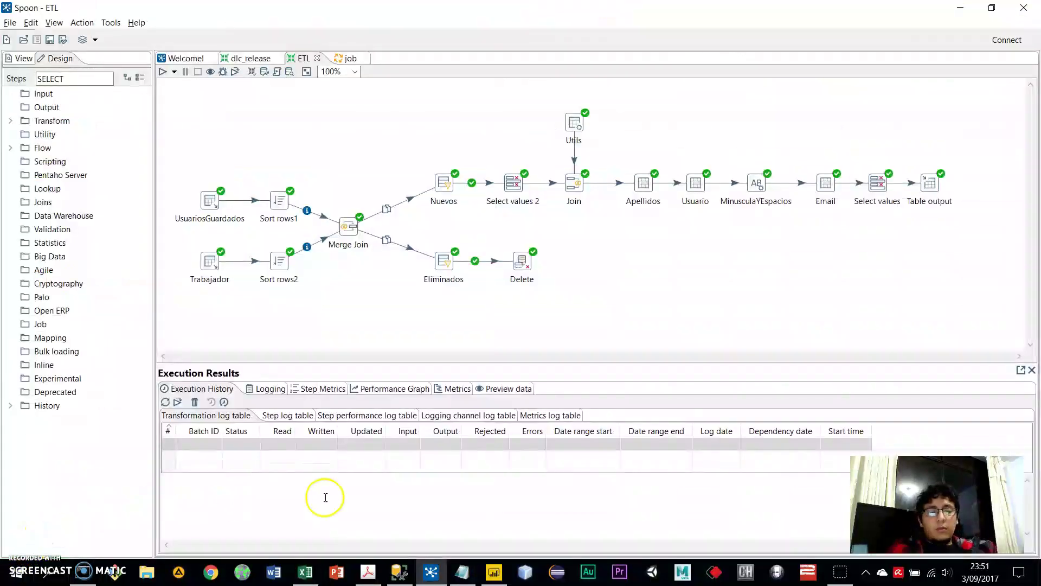
# - Open the Trabajador table input in Spoon's ETL transformation and examine its SQL query's selected fields and AREA = 'RE' filter
pyautogui.click(213, 273)
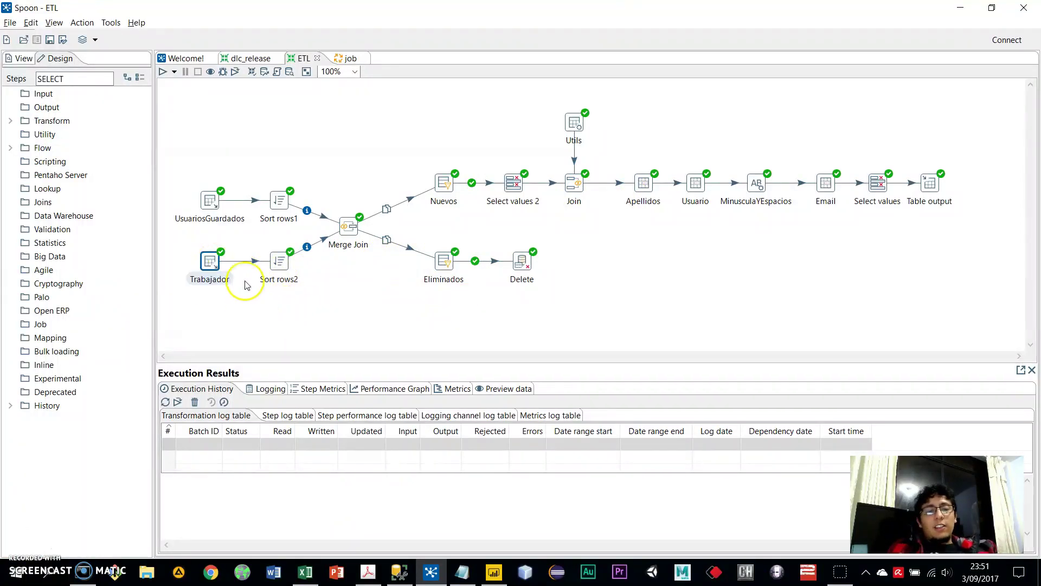
pyautogui.doubleClick(211, 270)
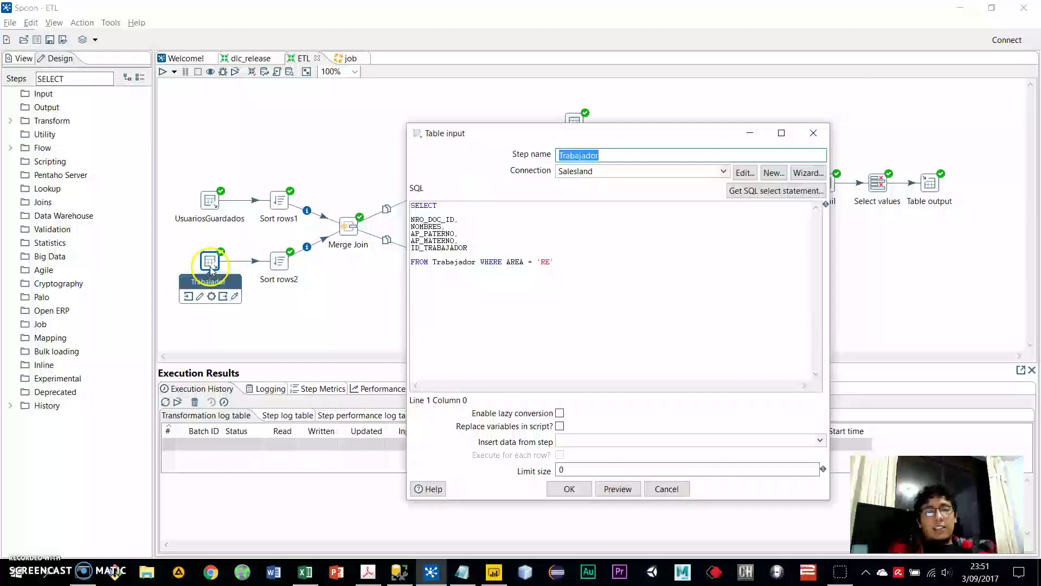
pyautogui.moveTo(472, 246); pyautogui.dragTo(399, 218)
pyautogui.click(490, 232)
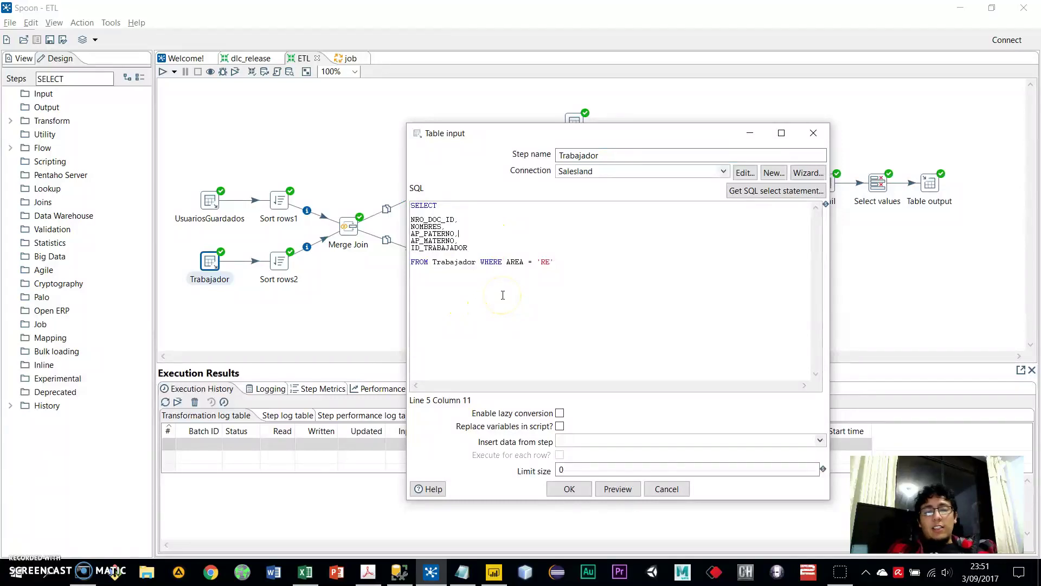
pyautogui.moveTo(506, 262); pyautogui.dragTo(575, 263)
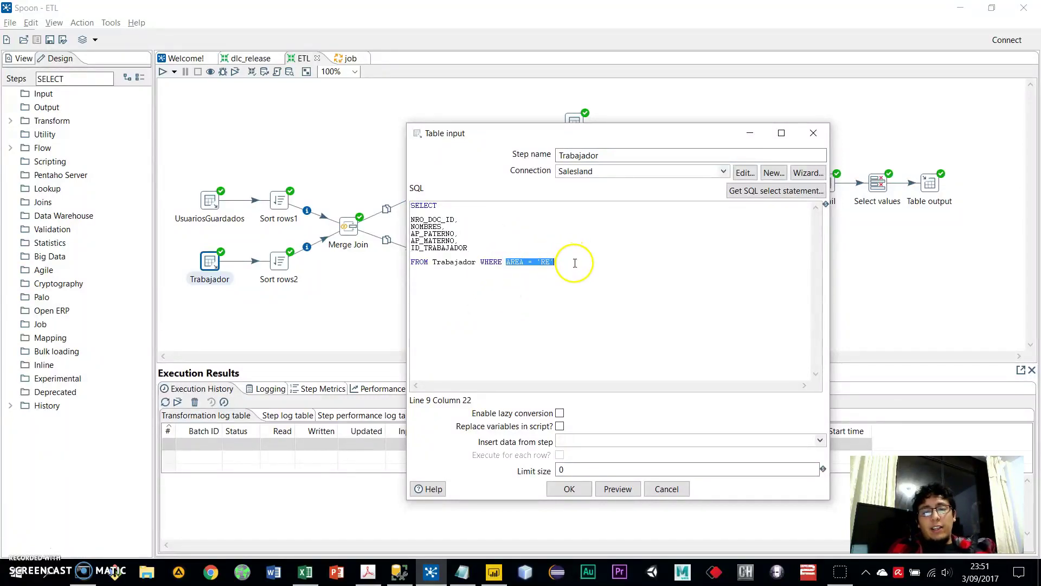
# - Switch to the evaluation PDF in Acrobat and review the Trabajador and tblUsuario fields and the ETL conditions
pyautogui.click(368, 571)
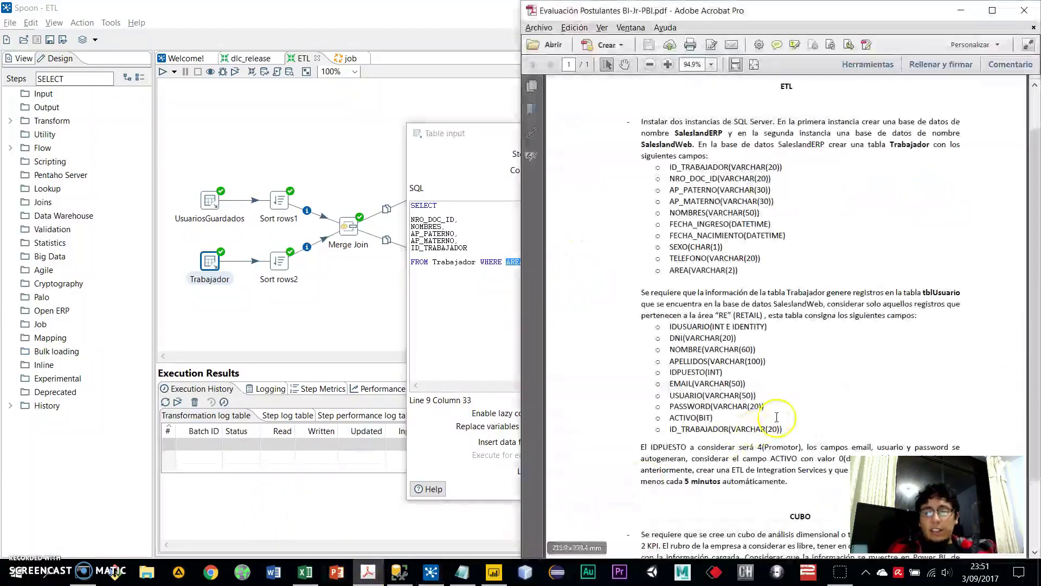
pyautogui.scroll(-2, 771, 419)
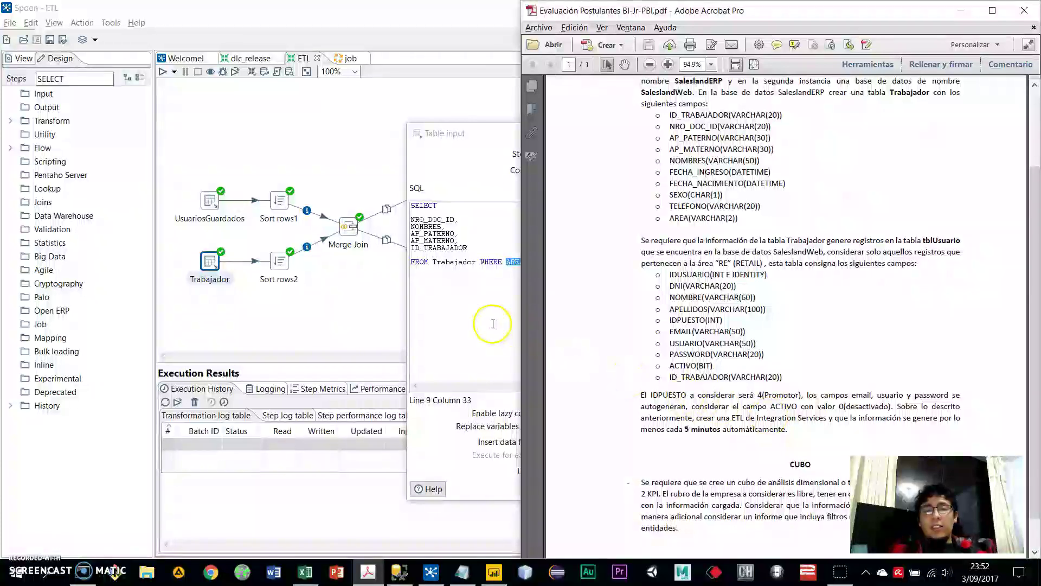
pyautogui.scroll(1, 887, 154)
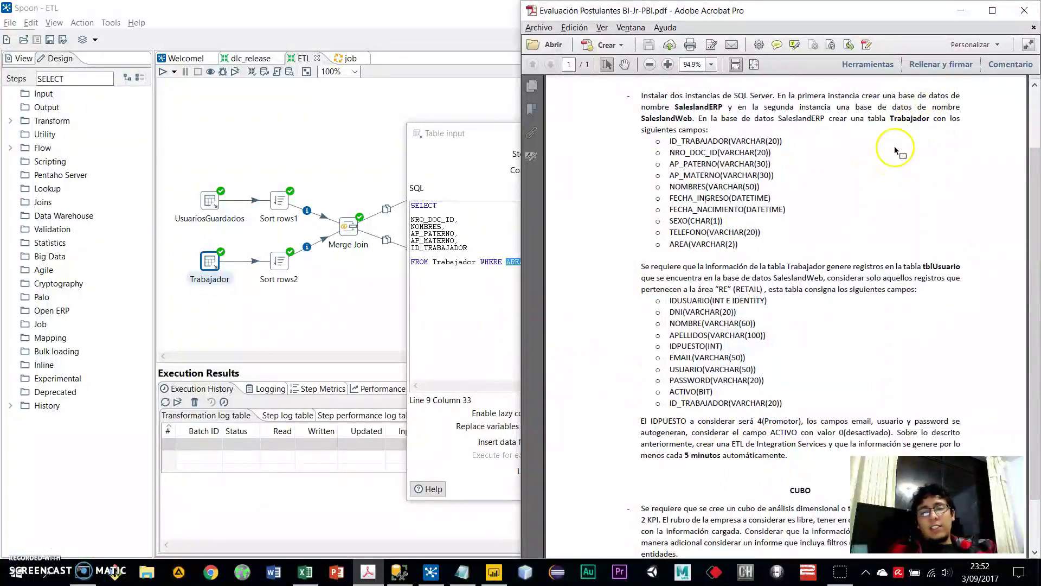
pyautogui.click(961, 10)
# - Recheck the whole SQL query of the Trabajador table input and close its settings
pyautogui.moveTo(644, 296); pyautogui.dragTo(409, 186)
pyautogui.click(579, 274)
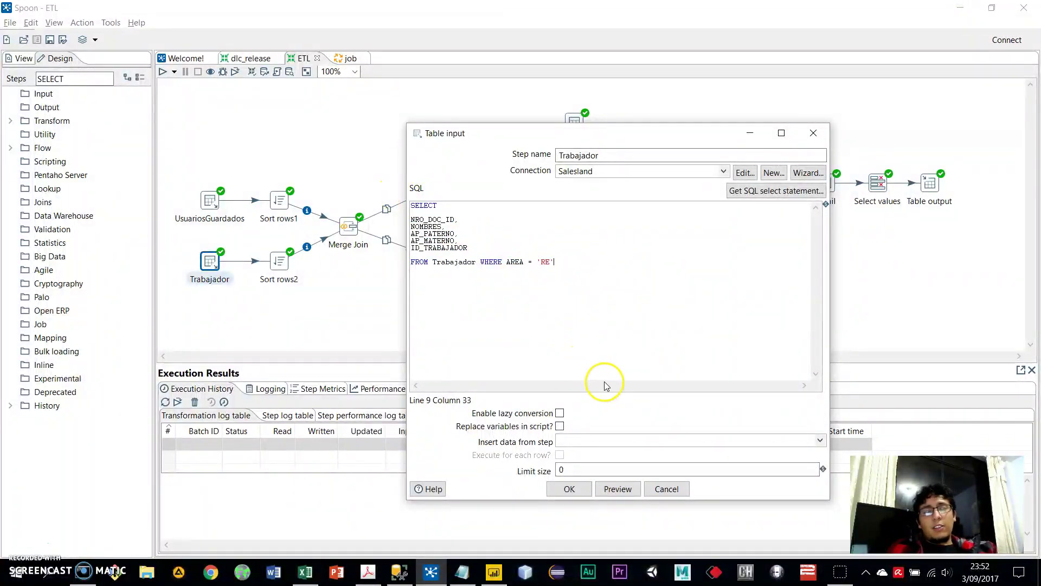
pyautogui.click(576, 493)
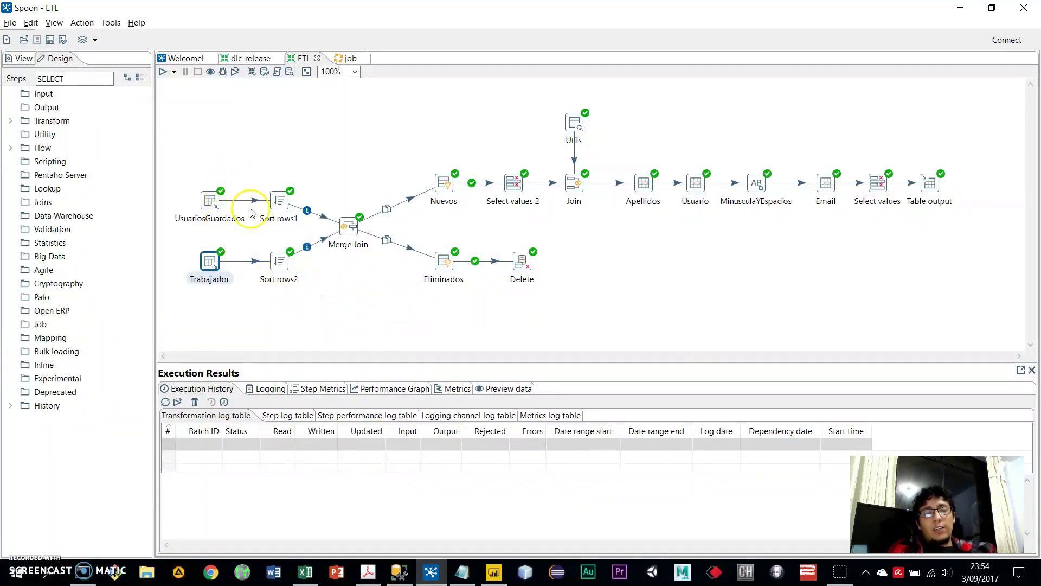
# - Reopen the Trabajador table input and examine its selected fields and source table once more
pyautogui.moveTo(279, 258)
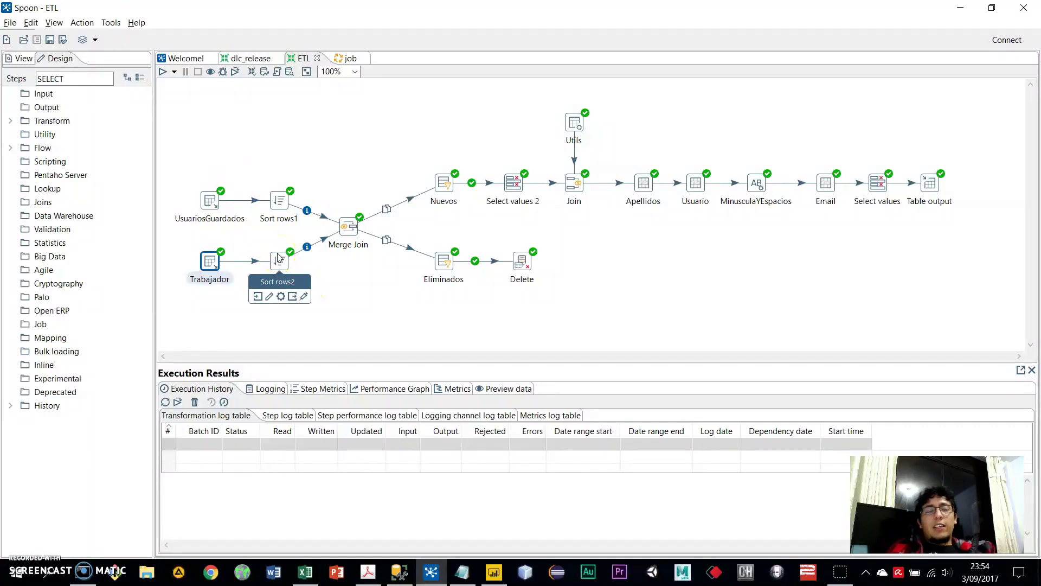
pyautogui.doubleClick(210, 261)
pyautogui.moveTo(605, 283); pyautogui.dragTo(395, 174)
pyautogui.click(523, 248)
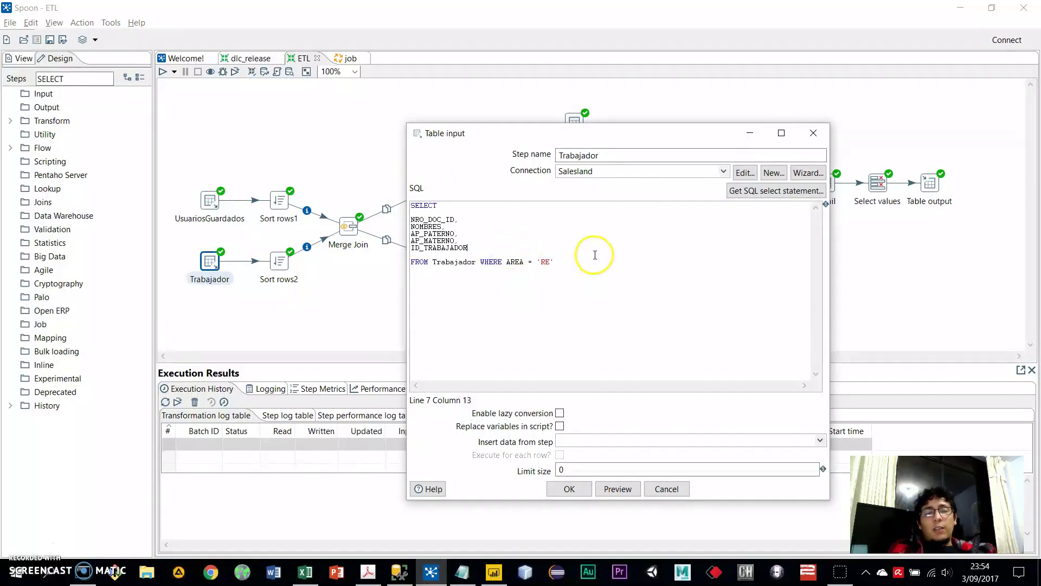
pyautogui.click(819, 132)
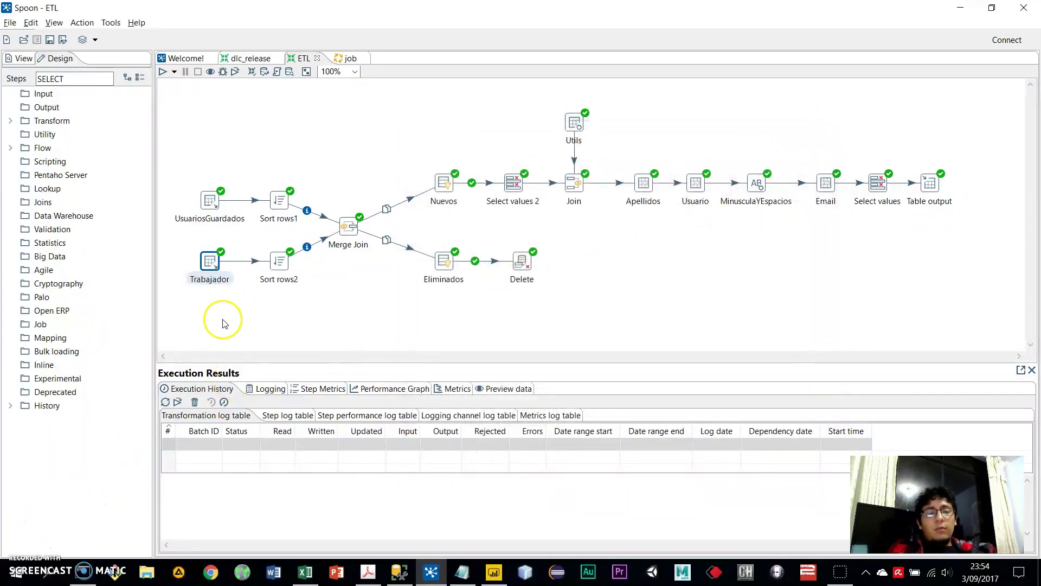
# - Open the Merge Join step and examine its join type and both key field lists, widening the key columns
pyautogui.click(349, 228)
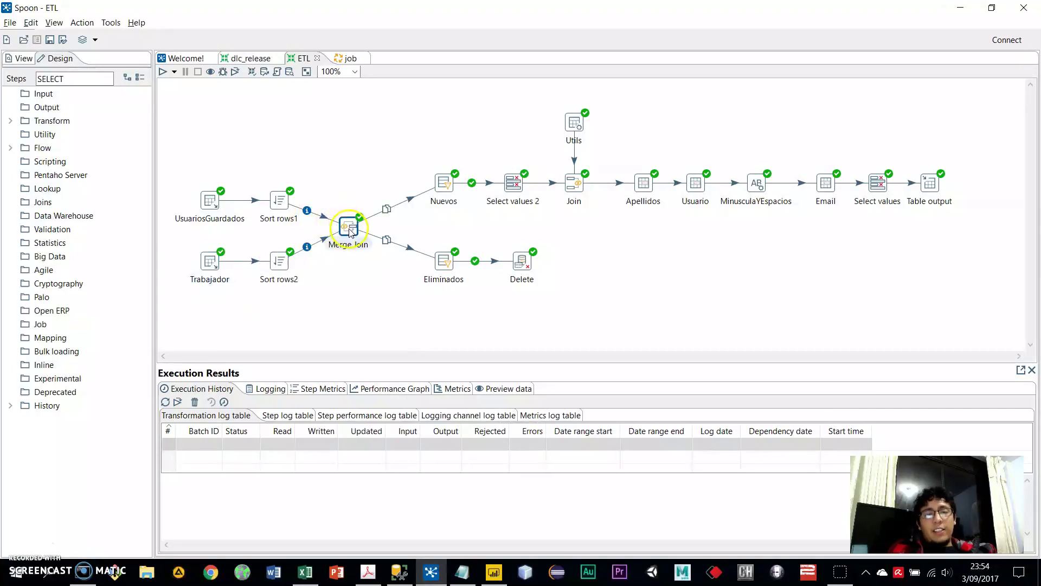
pyautogui.click(216, 213)
pyautogui.moveTo(216, 213)
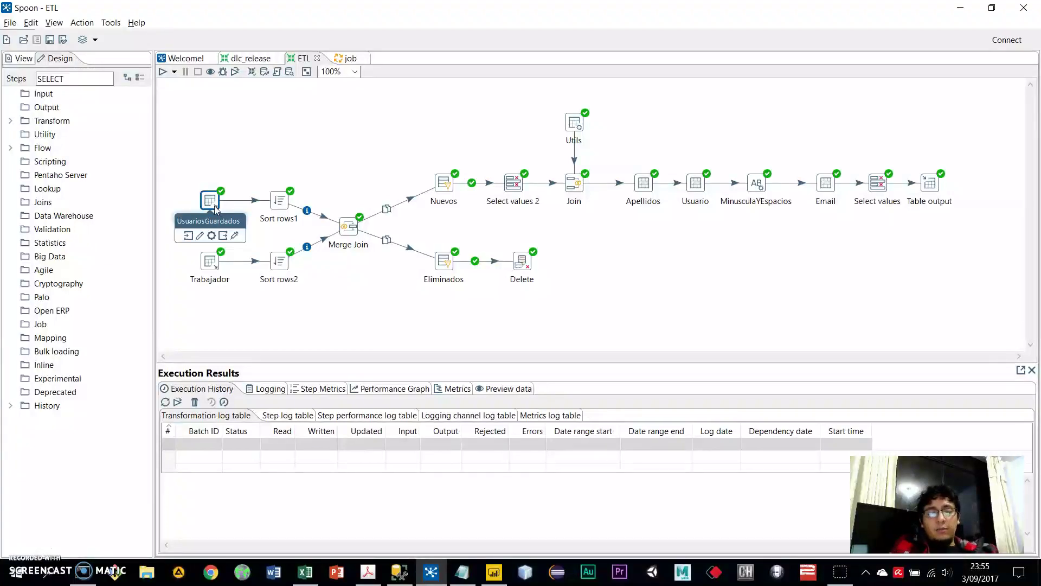
pyautogui.doubleClick(349, 226)
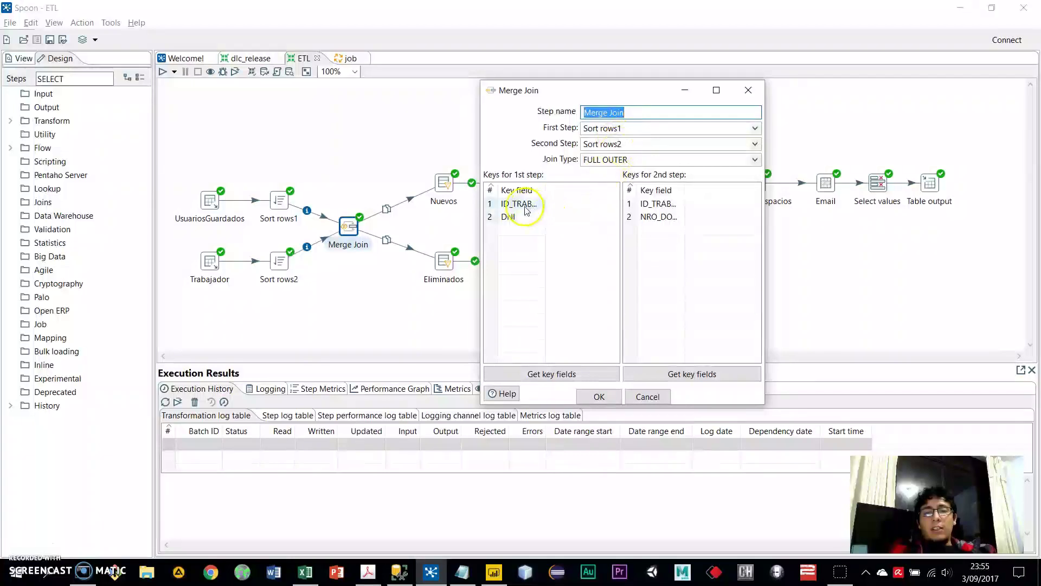
pyautogui.moveTo(545, 190); pyautogui.dragTo(591, 190)
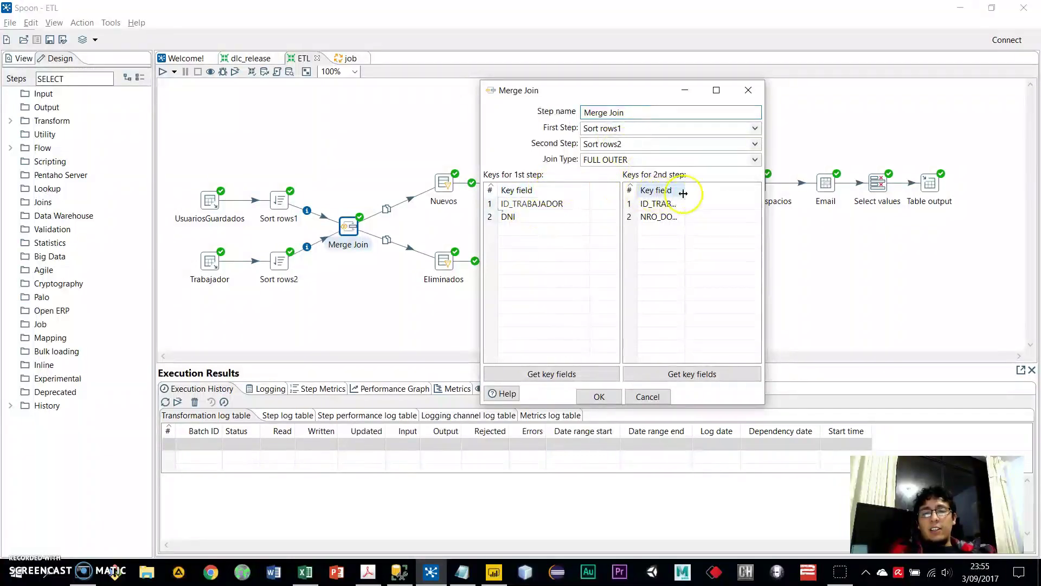
pyautogui.moveTo(684, 192); pyautogui.dragTo(727, 191)
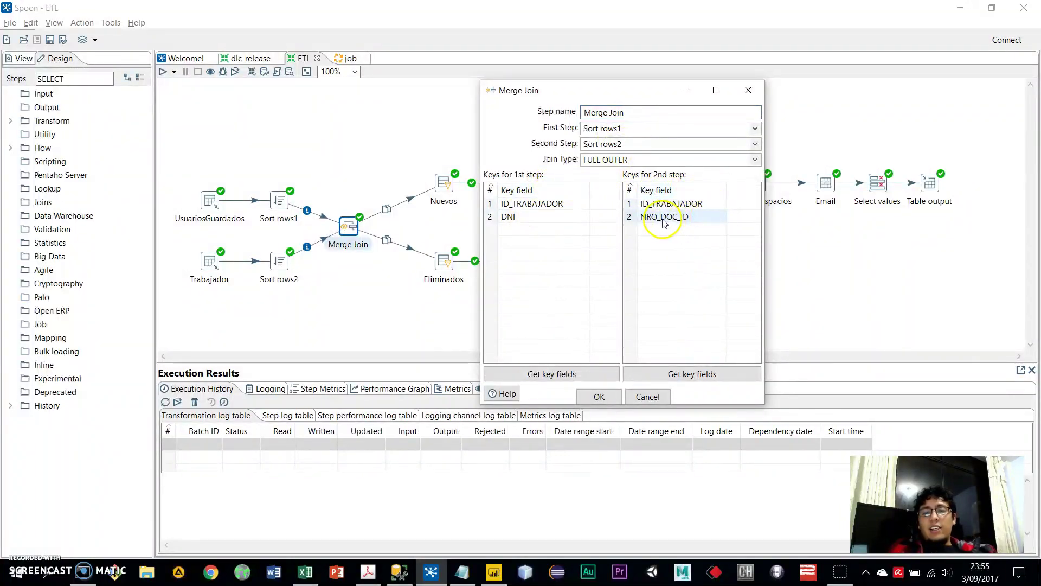
pyautogui.click(536, 216)
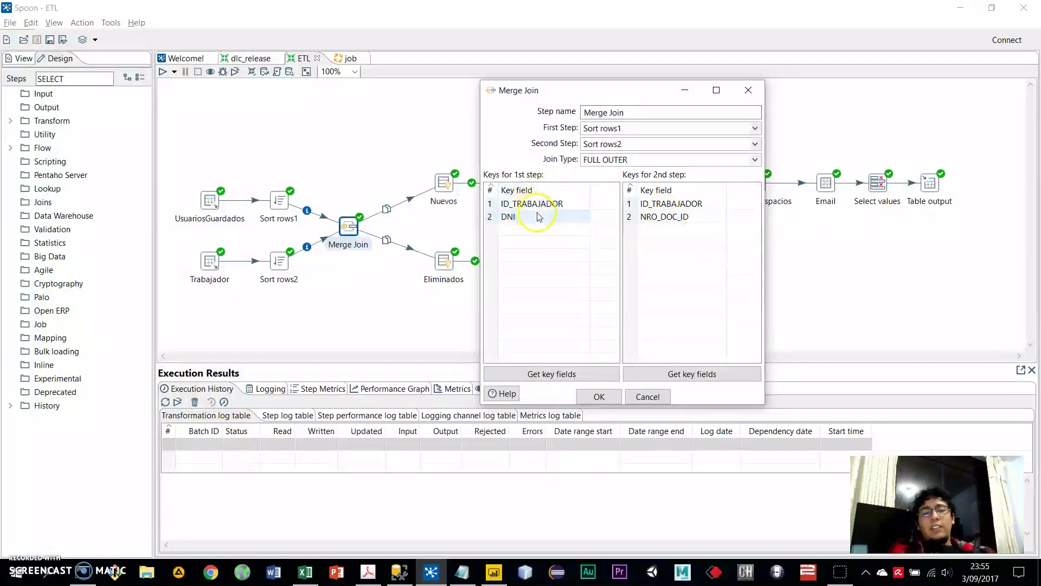
pyautogui.click(675, 217)
pyautogui.click(660, 187)
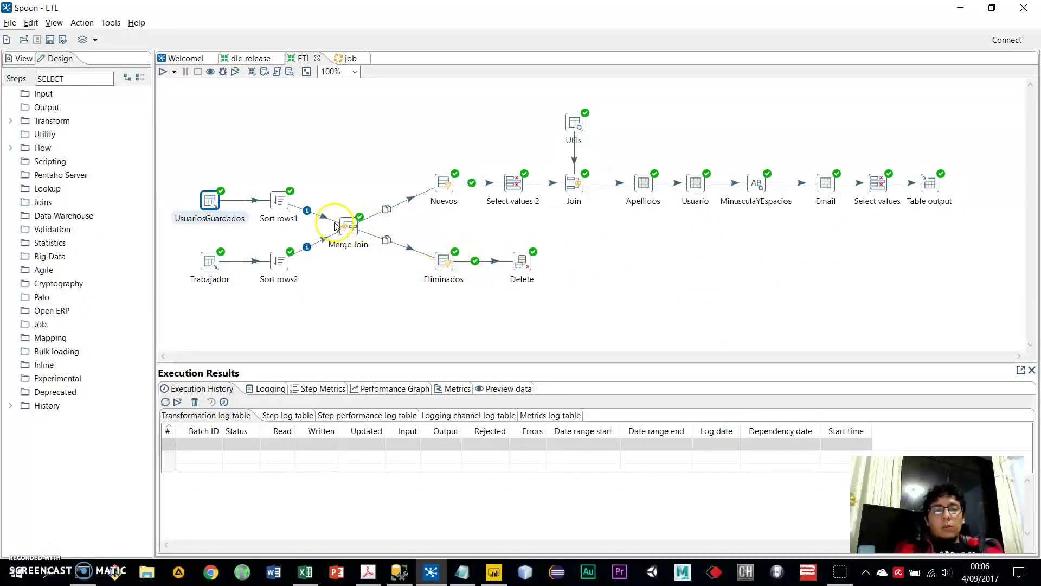
# - Open the Sort rows1 step and examine its sort fields and their ascending settings
pyautogui.click(282, 204)
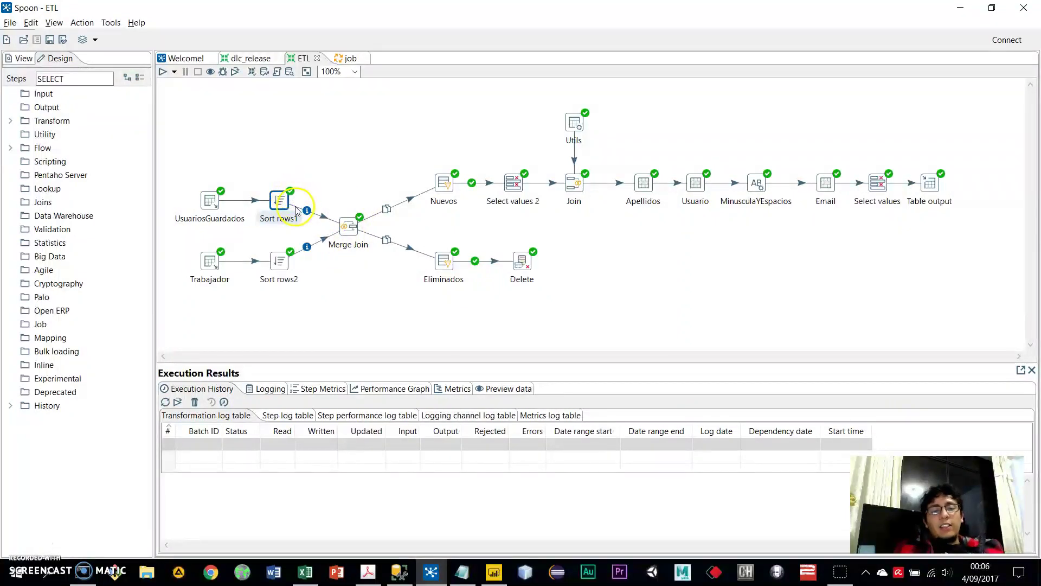
pyautogui.doubleClick(286, 208)
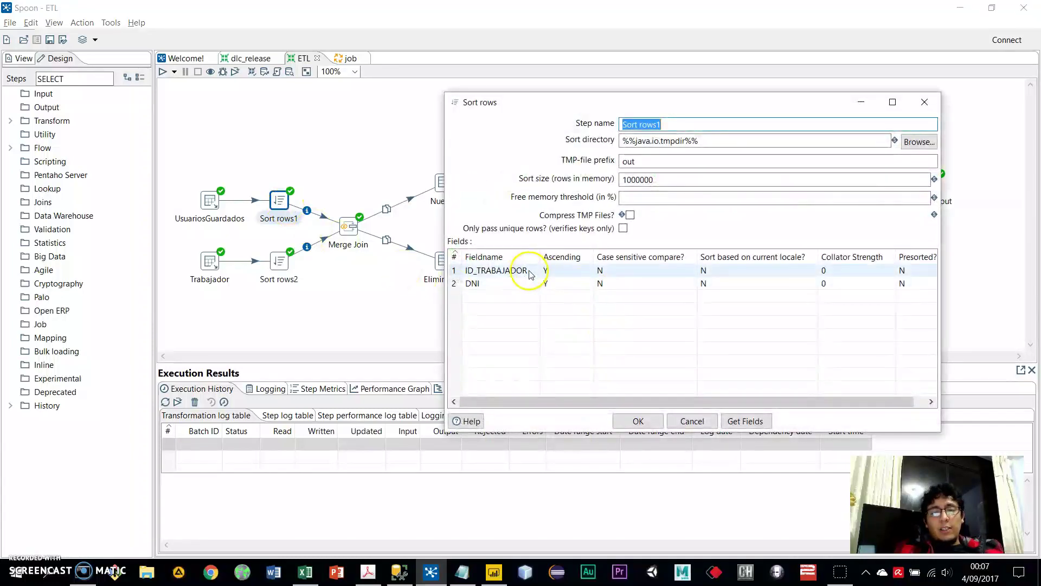
pyautogui.click(473, 283)
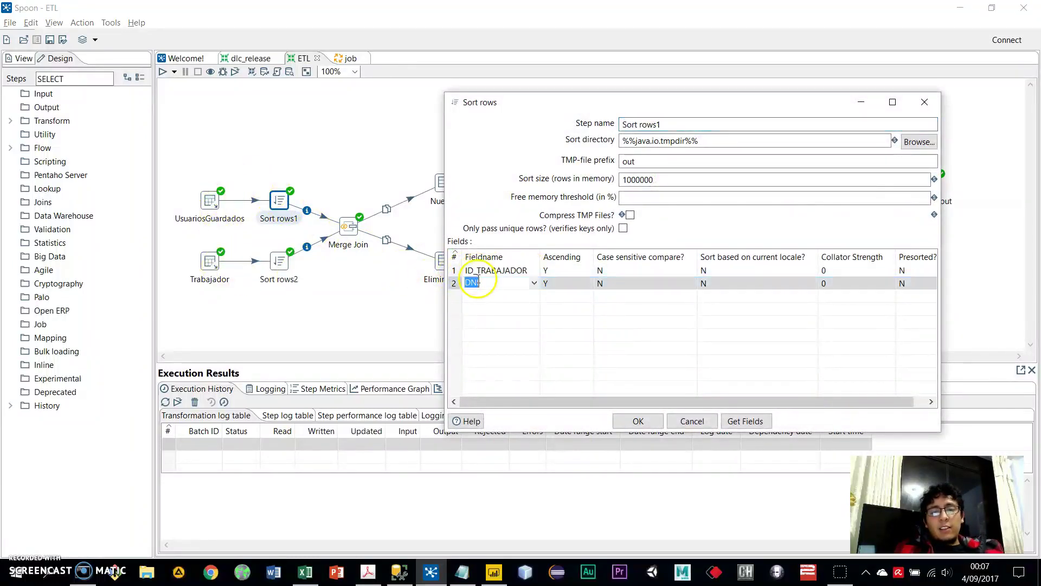
pyautogui.click(570, 270)
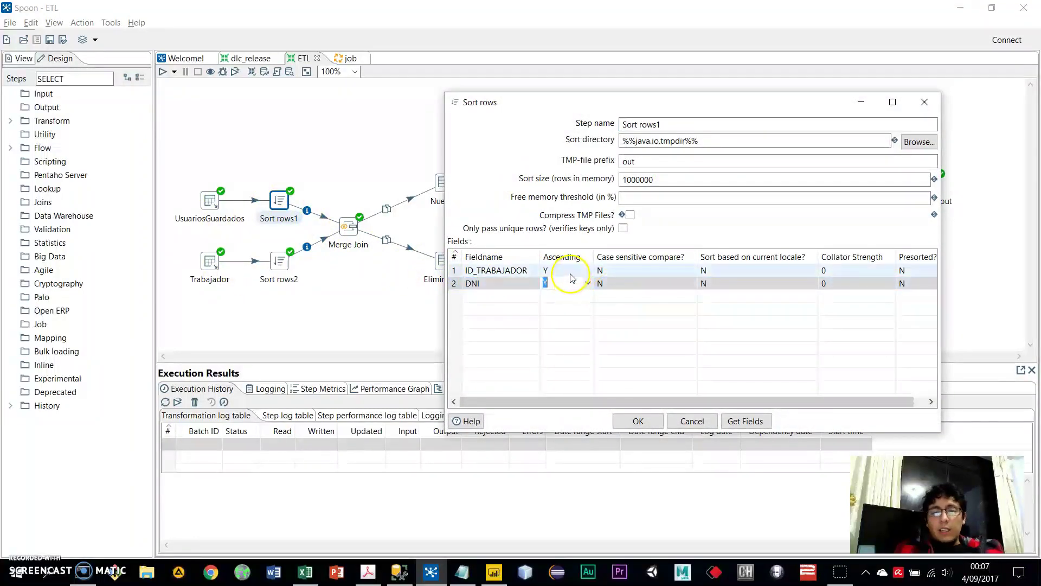
pyautogui.click(636, 421)
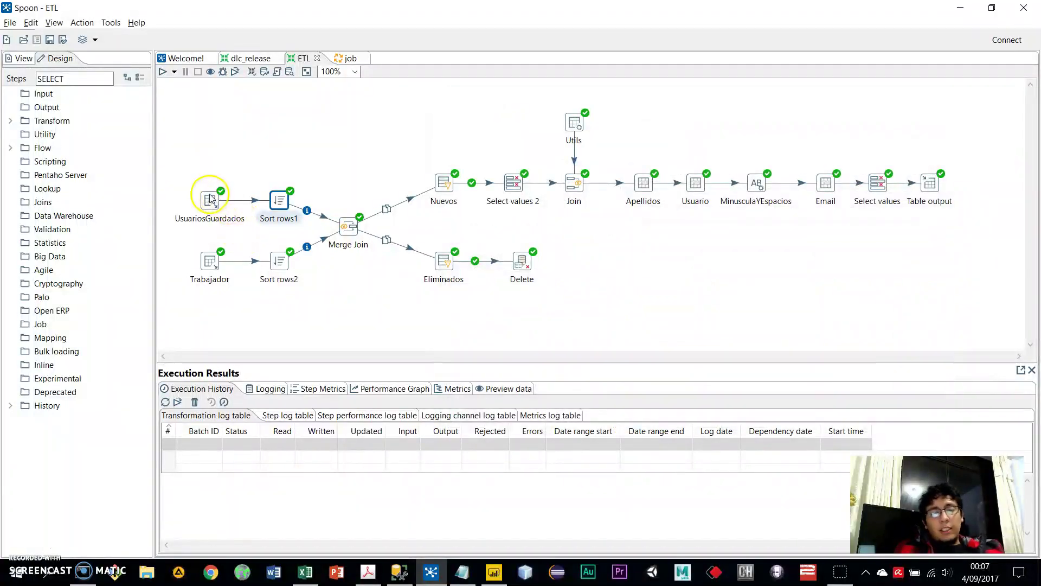
# - Open the UsuariosGuardados table input and examine its connection and the query on tblUsuario
pyautogui.click(209, 260)
pyautogui.click(279, 261)
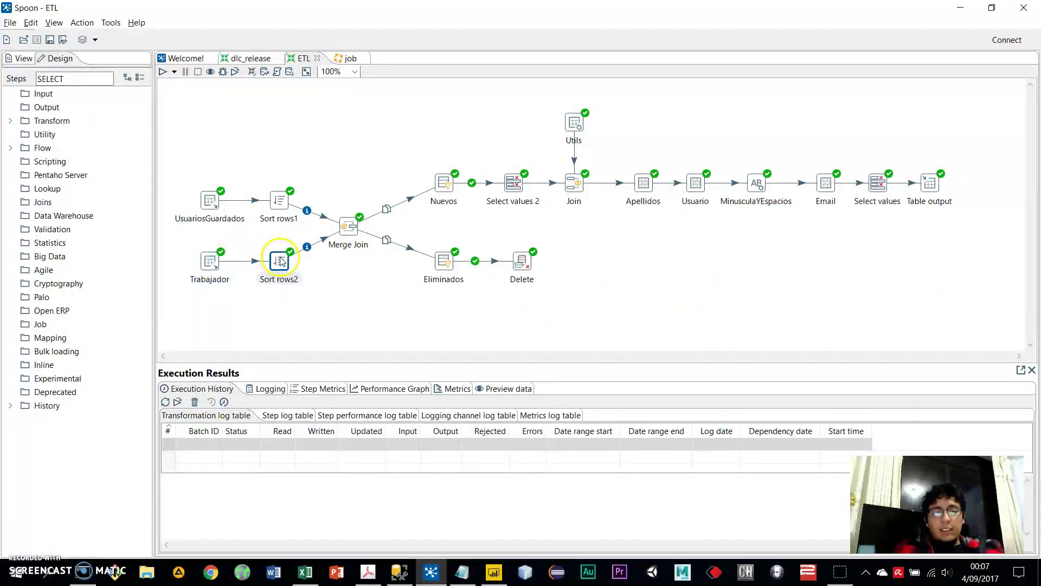
pyautogui.doubleClick(211, 198)
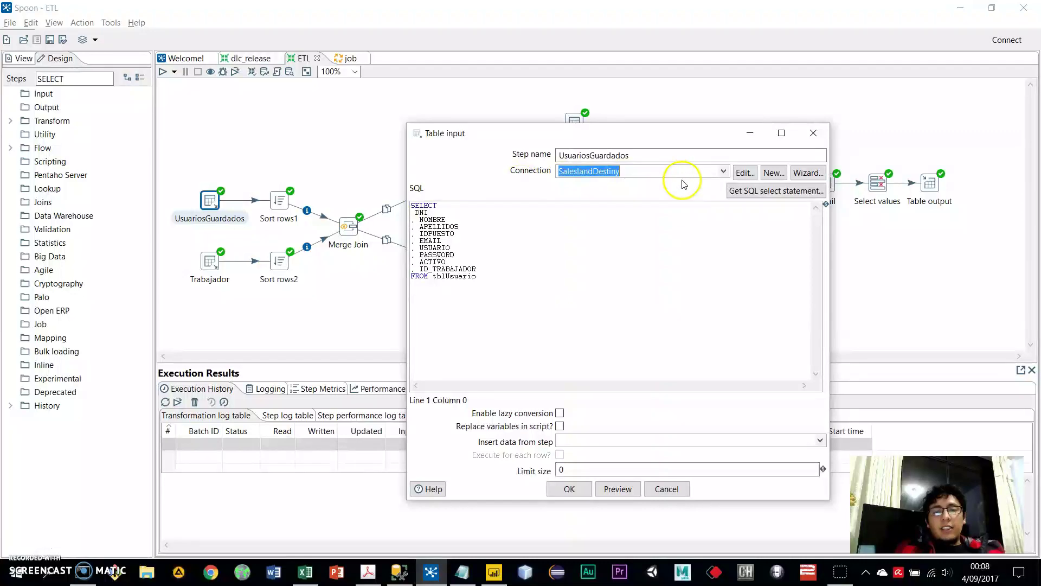
# - Examine the new database connection settings for the MS SQL Server (Native) type, and close them and the table input without saving
pyautogui.click(773, 179)
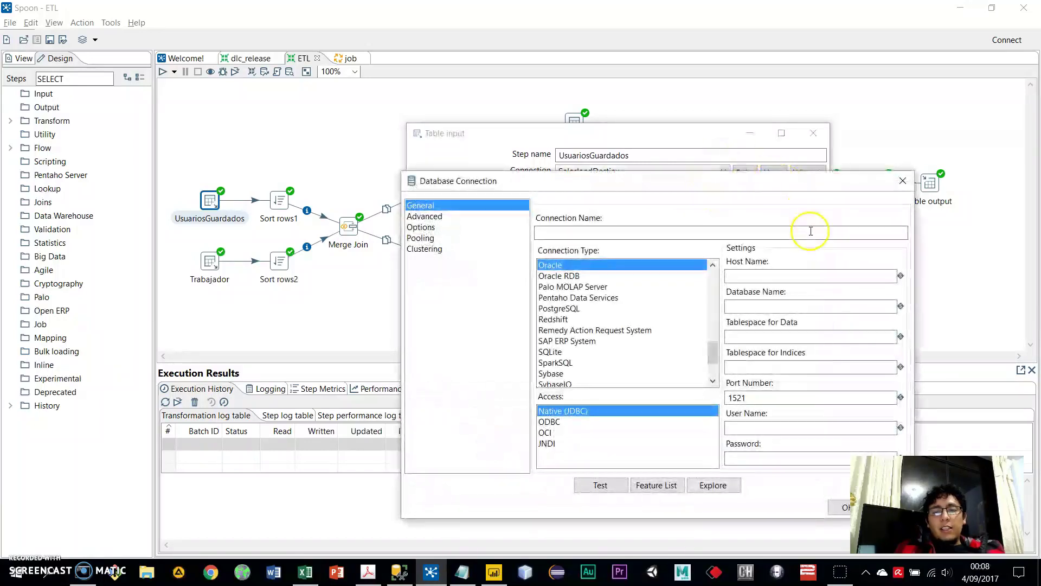
pyautogui.moveTo(767, 174); pyautogui.dragTo(645, 171)
pyautogui.click(657, 264)
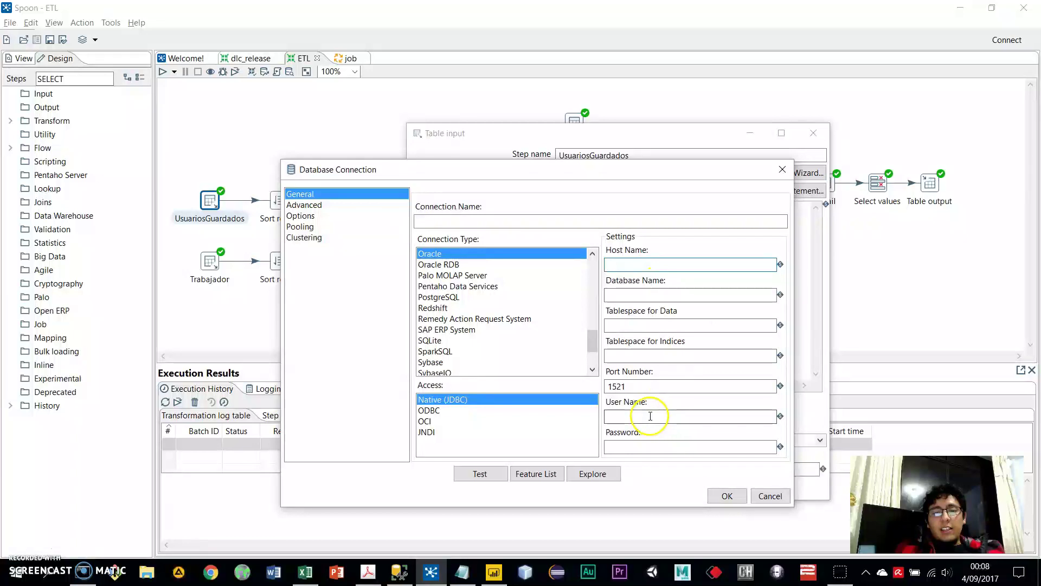
pyautogui.scroll(6, 478, 309)
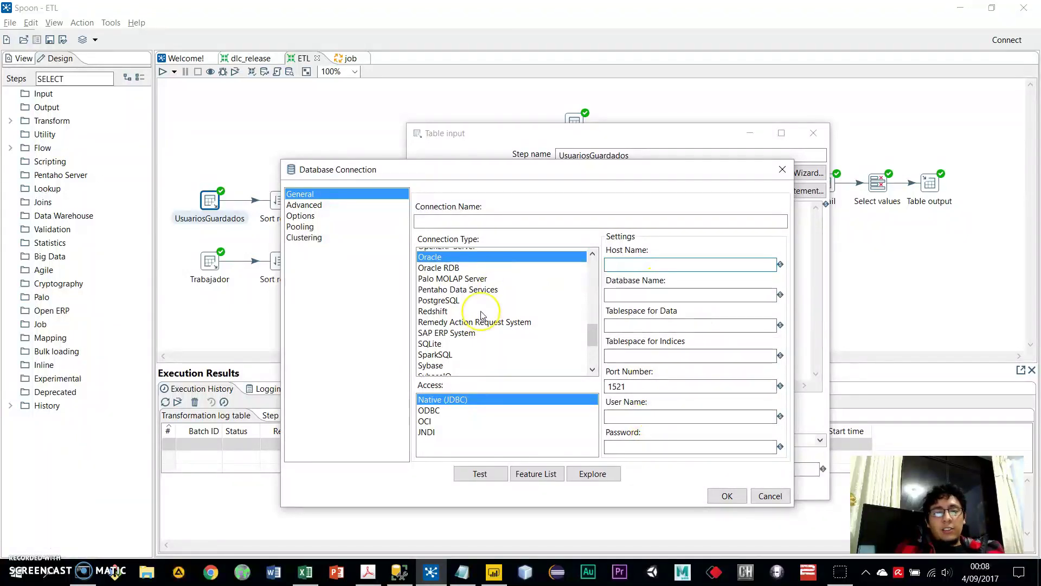
pyautogui.scroll(-8, 482, 315)
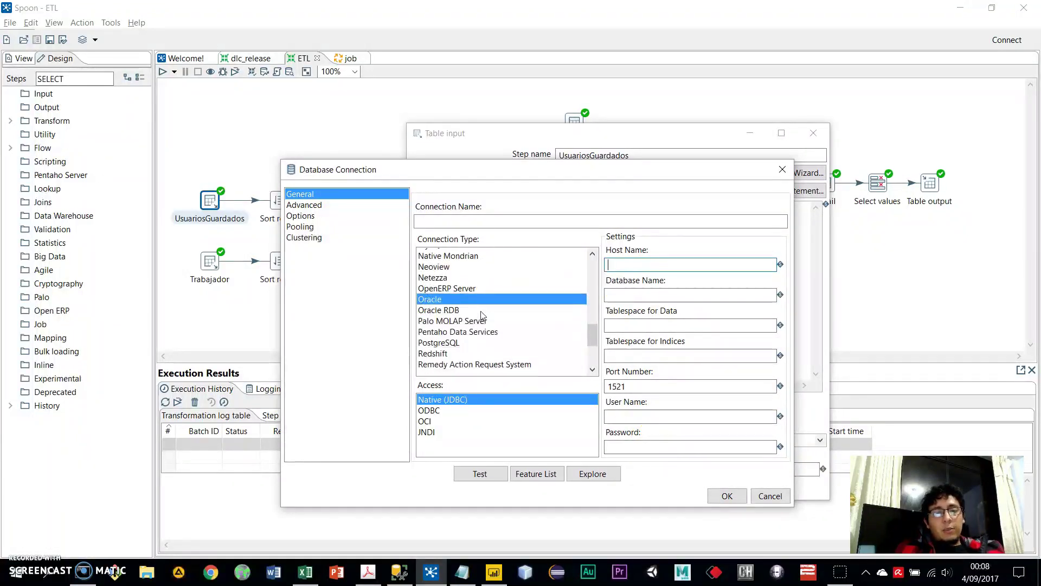
pyautogui.click(481, 309)
pyautogui.scroll(4, 482, 315)
pyautogui.scroll(5, 482, 315)
pyautogui.scroll(-2, 484, 314)
pyautogui.click(485, 319)
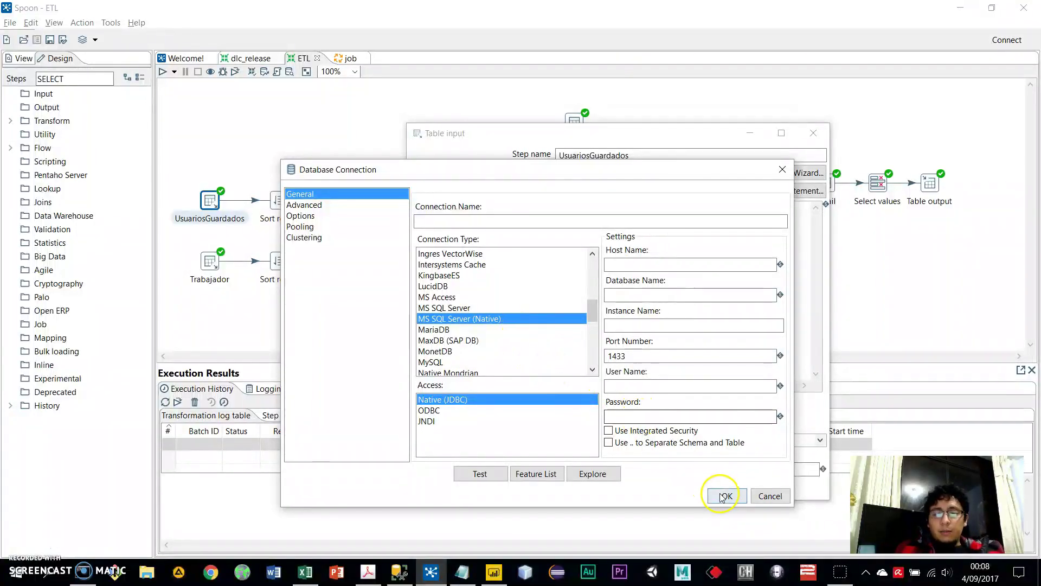
pyautogui.click(782, 169)
pyautogui.click(813, 133)
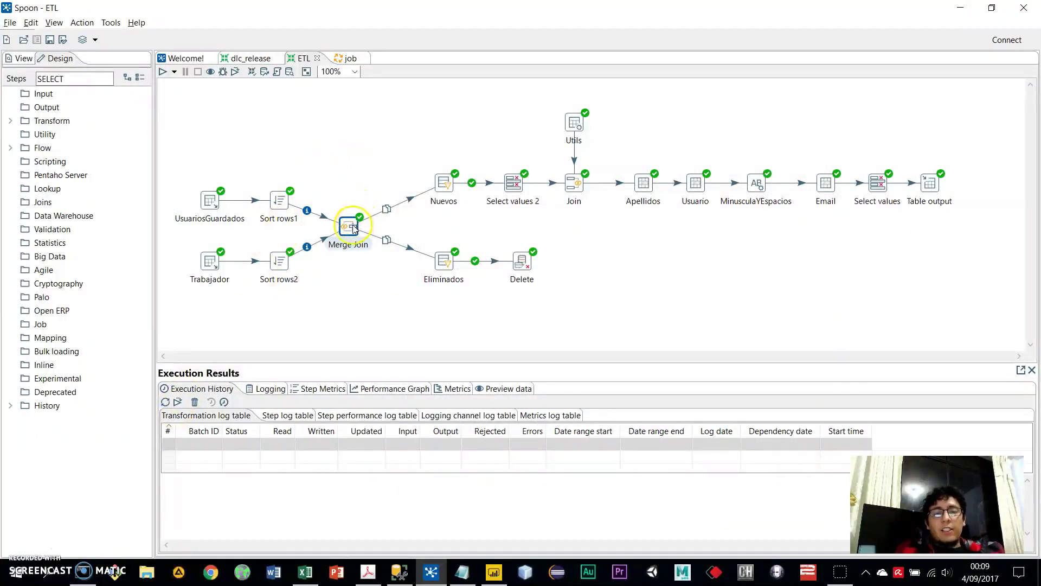
# - Open the Delete step after Eliminados and examine its connection, target table and lookup keys
pyautogui.moveTo(354, 228)
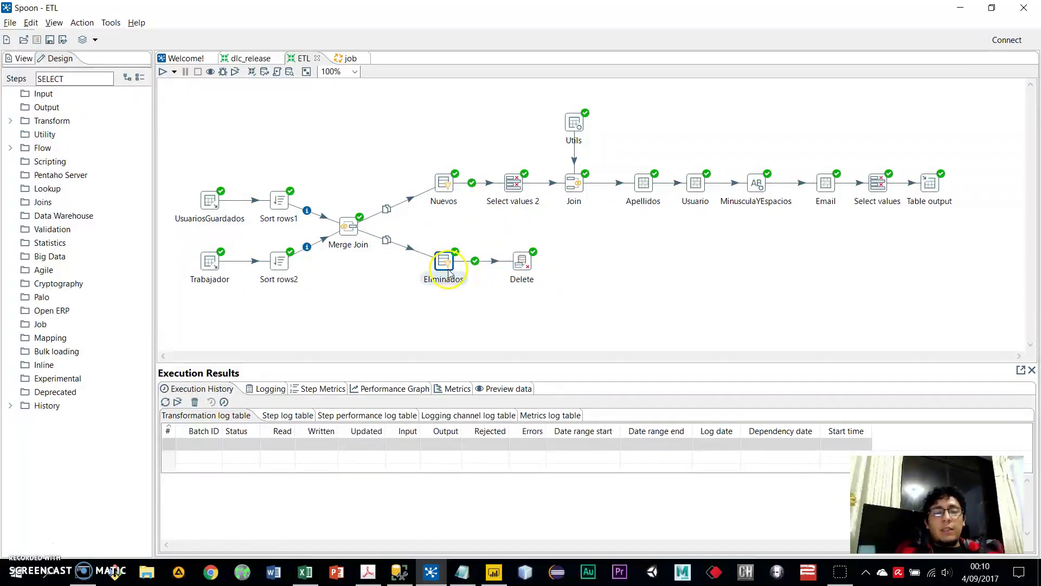
pyautogui.moveTo(530, 269)
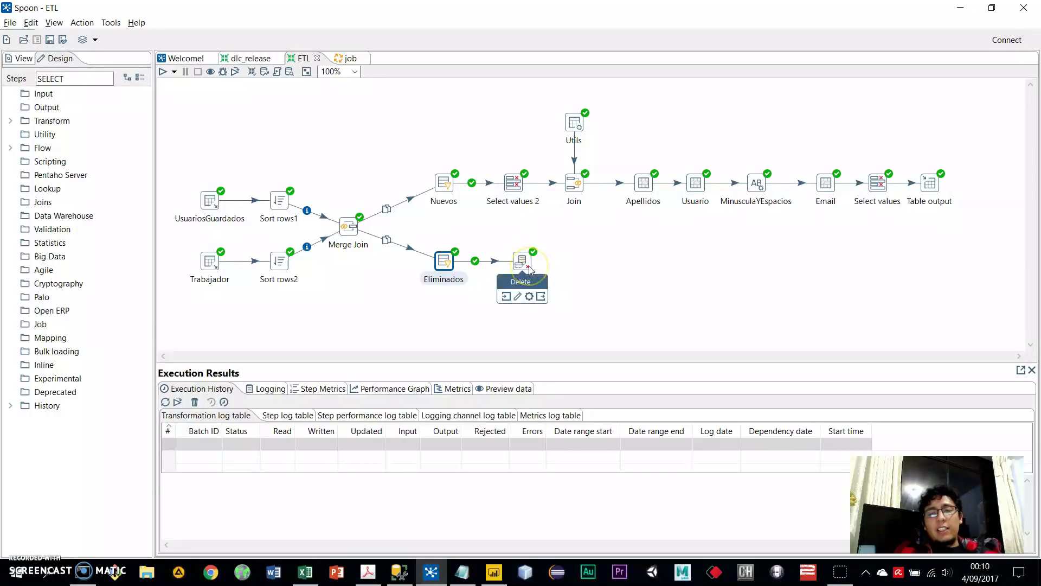
pyautogui.click(530, 260)
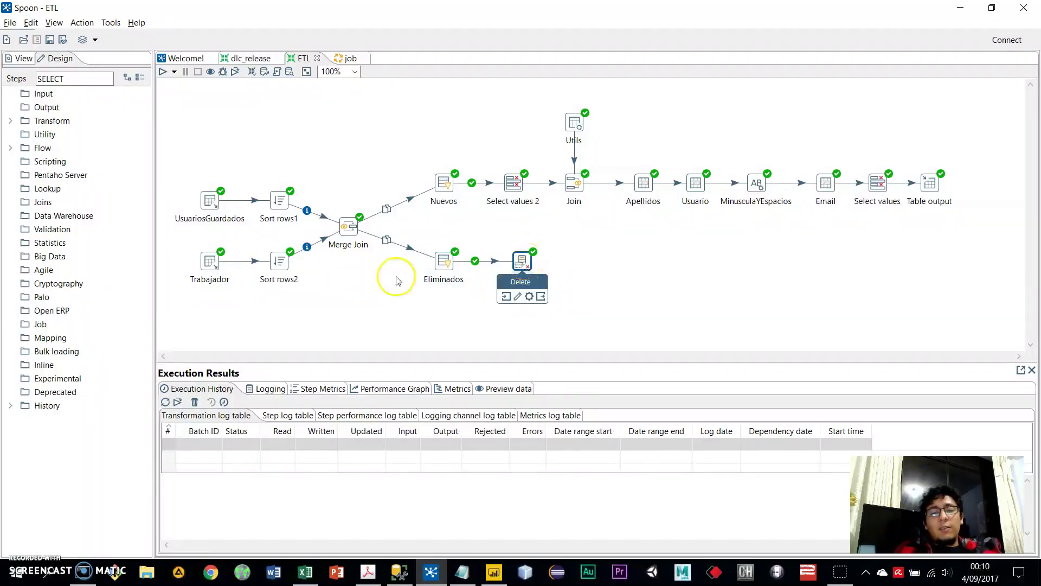
pyautogui.doubleClick(529, 261)
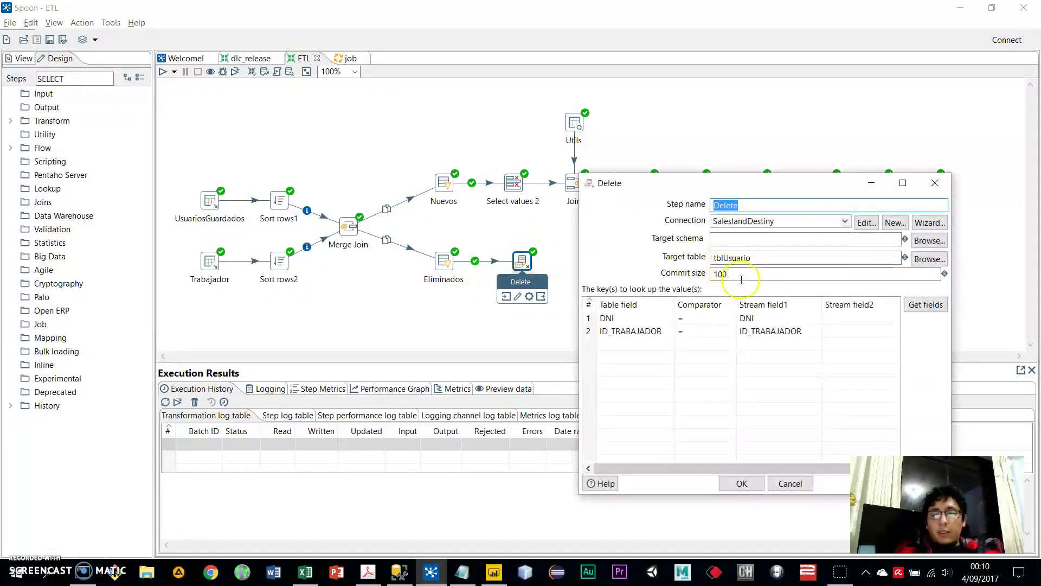
pyautogui.click(656, 332)
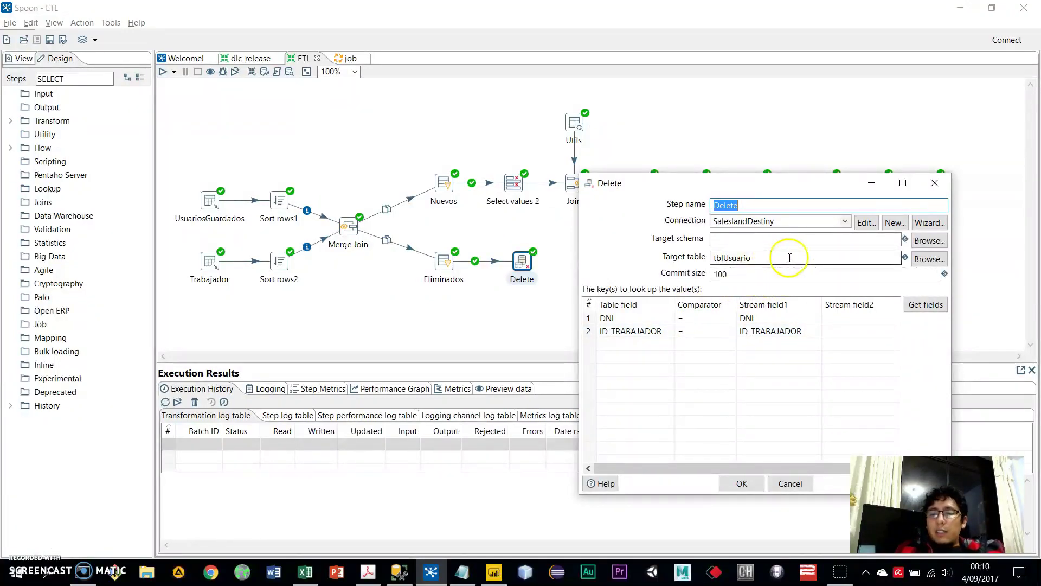
pyautogui.doubleClick(767, 259)
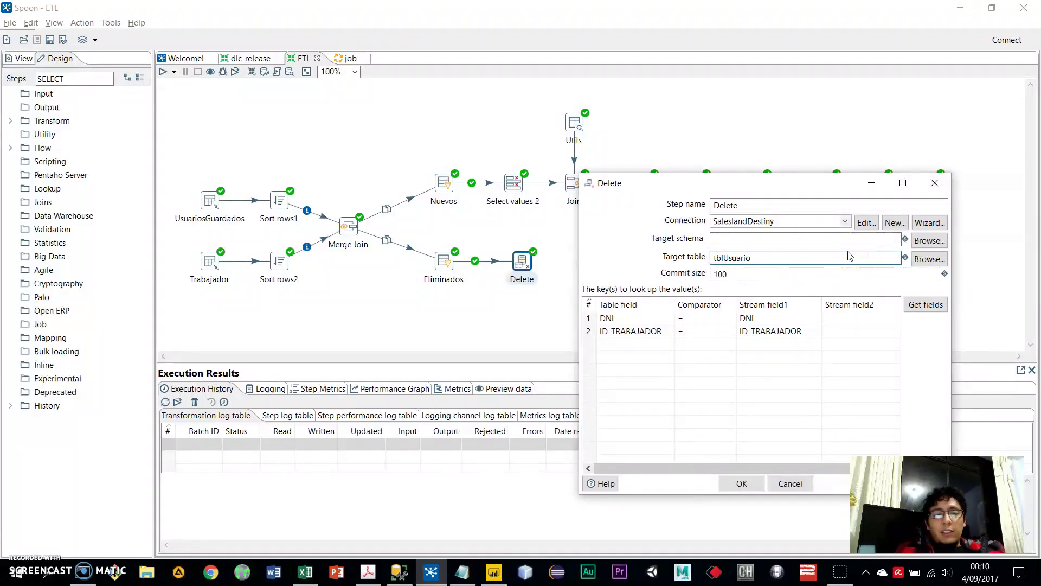
pyautogui.moveTo(209, 270)
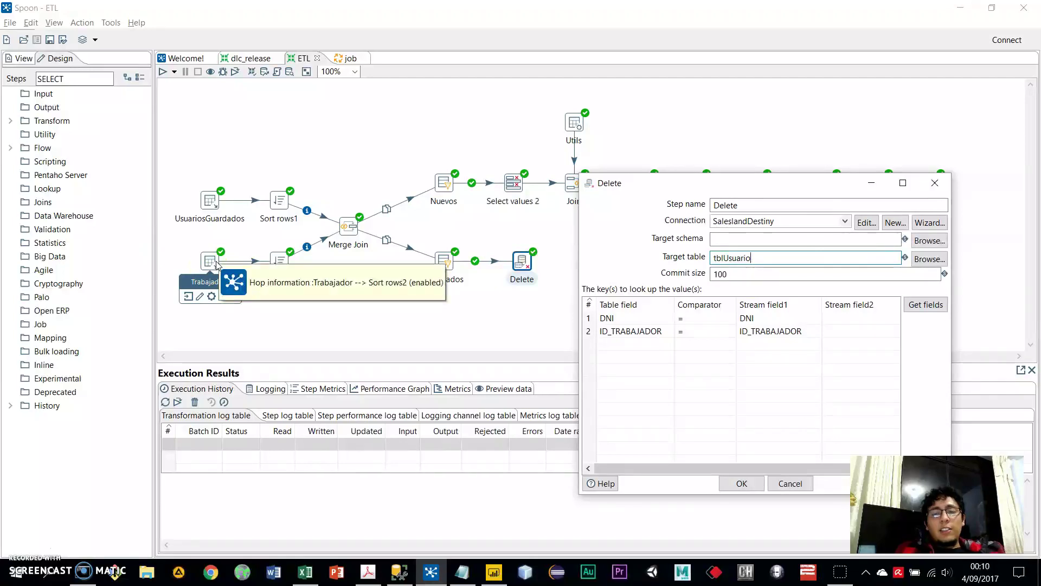
# - Check the Delete step's target table, close its settings, and trace the Nuevos branch from Select values 2 to Table output
pyautogui.moveTo(756, 258); pyautogui.dragTo(737, 259)
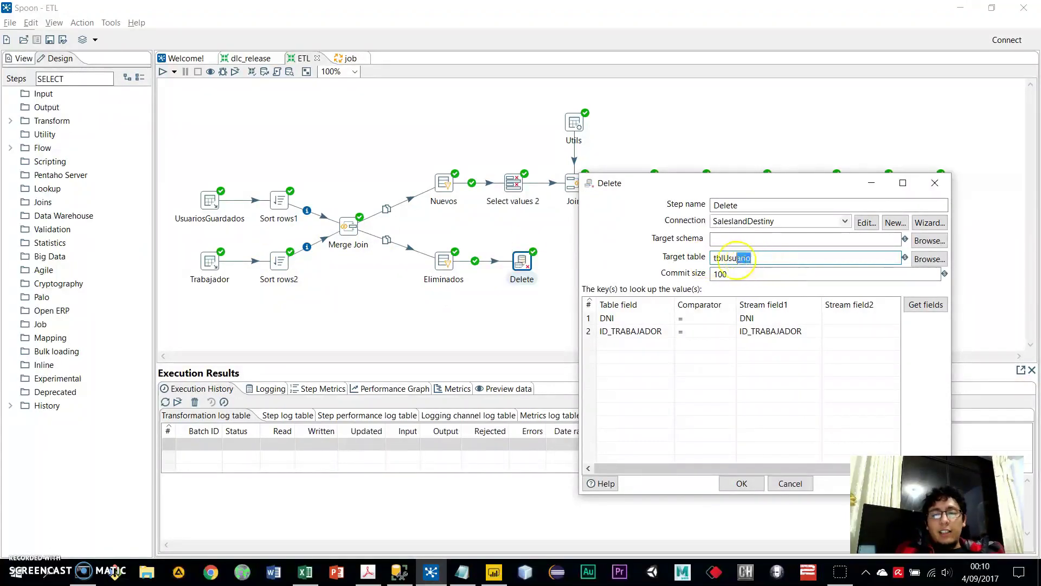
pyautogui.click(738, 483)
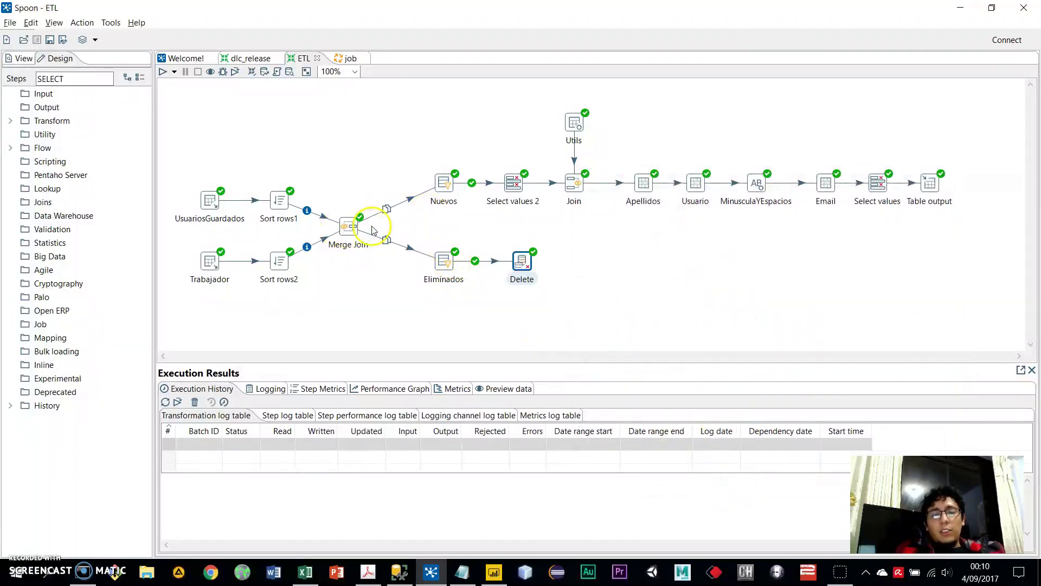
pyautogui.click(443, 186)
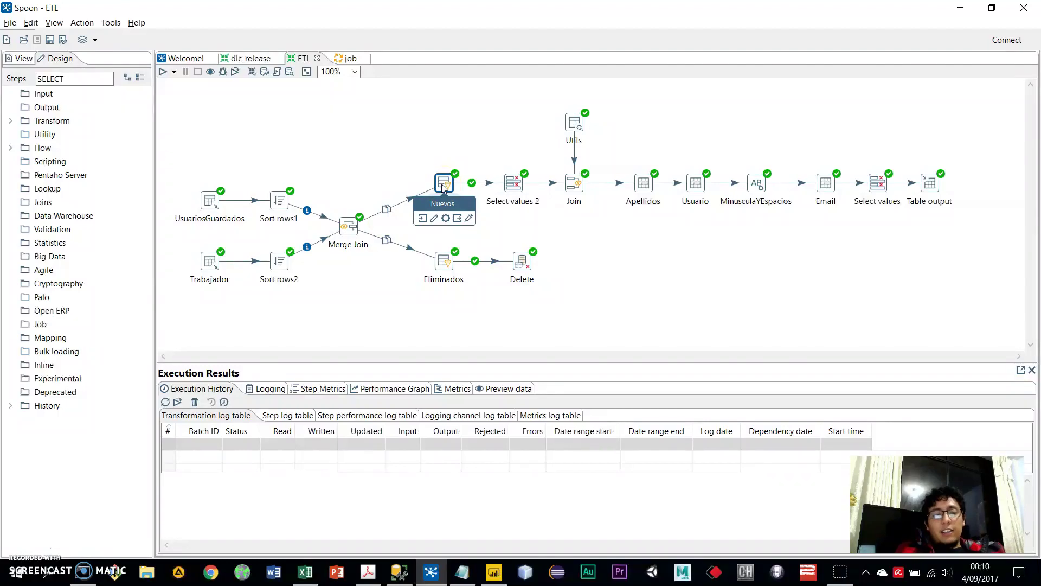
pyautogui.moveTo(496, 92); pyautogui.dragTo(947, 233)
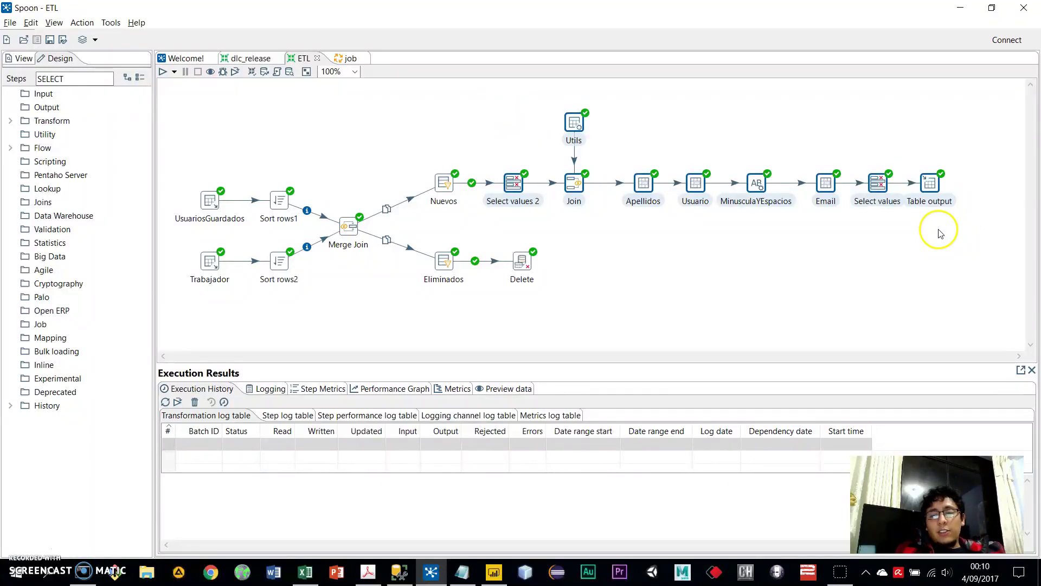
pyautogui.click(927, 189)
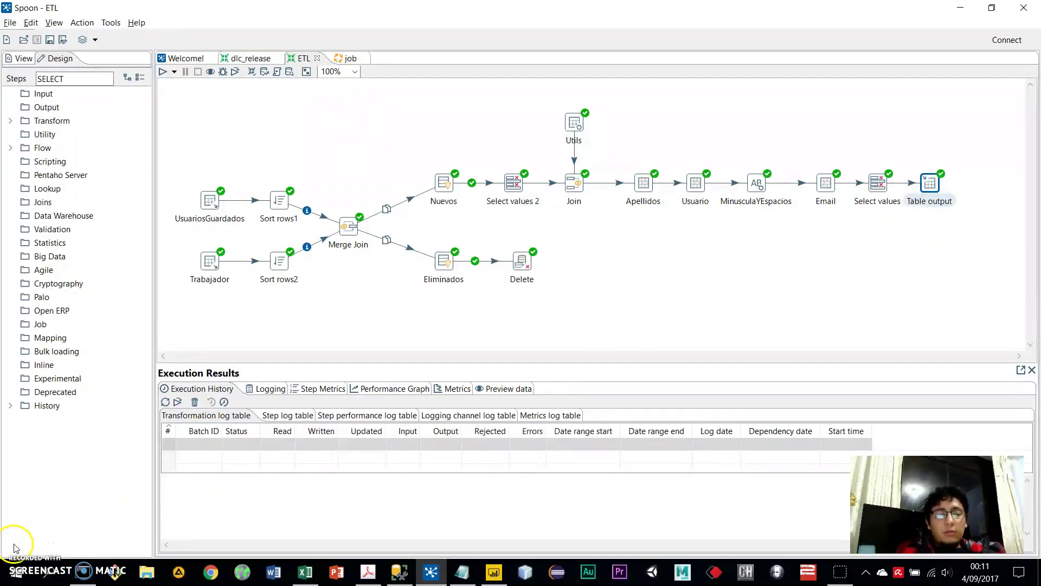
pyautogui.click(442, 187)
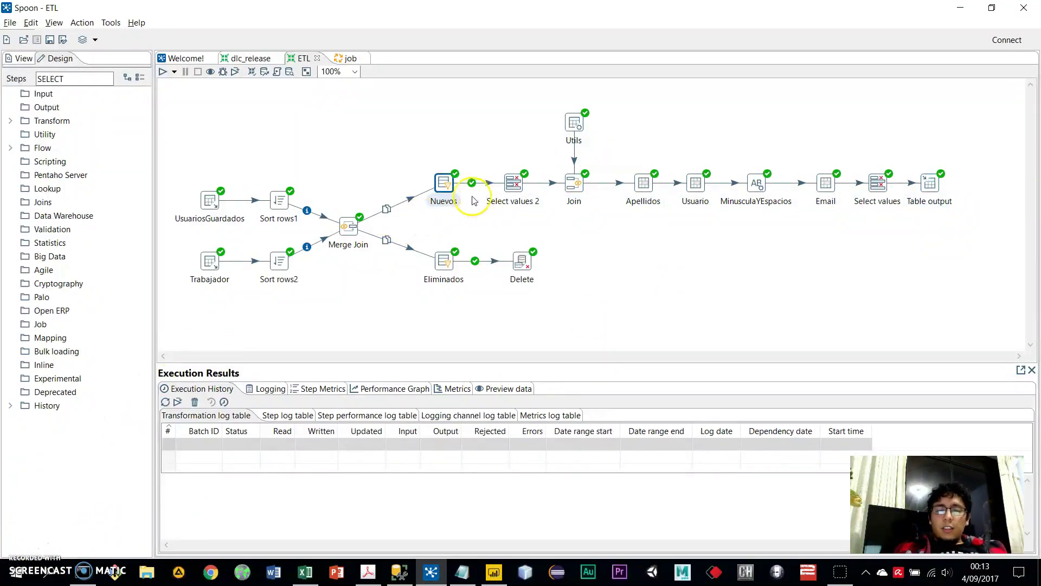
# - Look into the Merge Join settings and examine the selected fields and renaming in the Select values 2 step
pyautogui.click(343, 230)
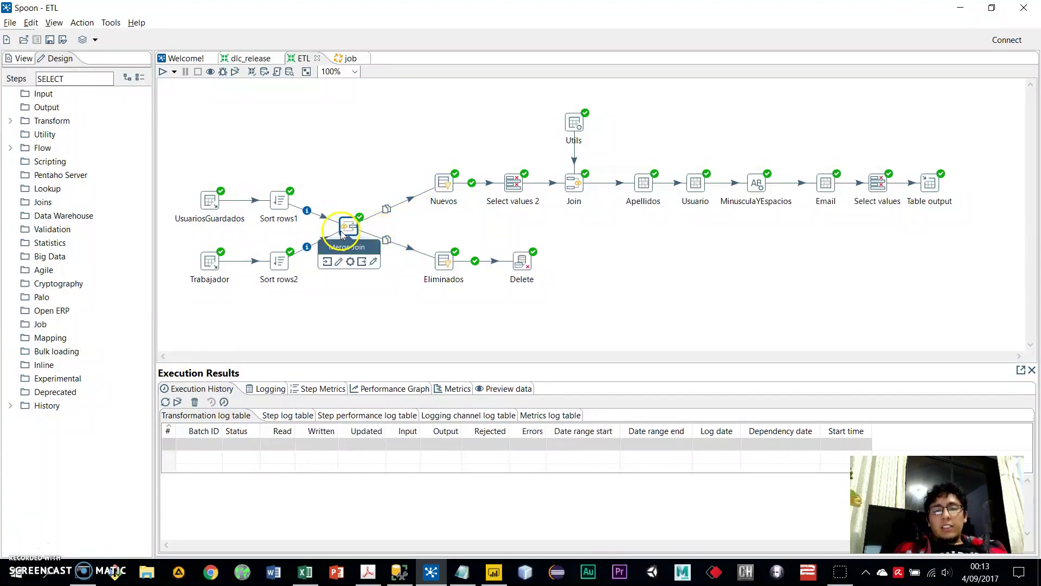
pyautogui.doubleClick(345, 231)
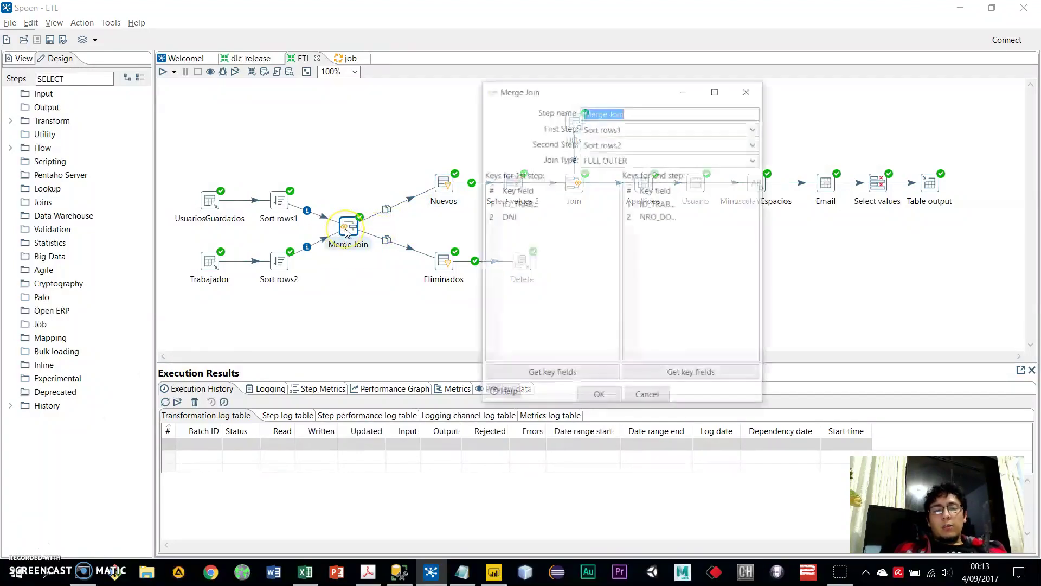
pyautogui.click(762, 86)
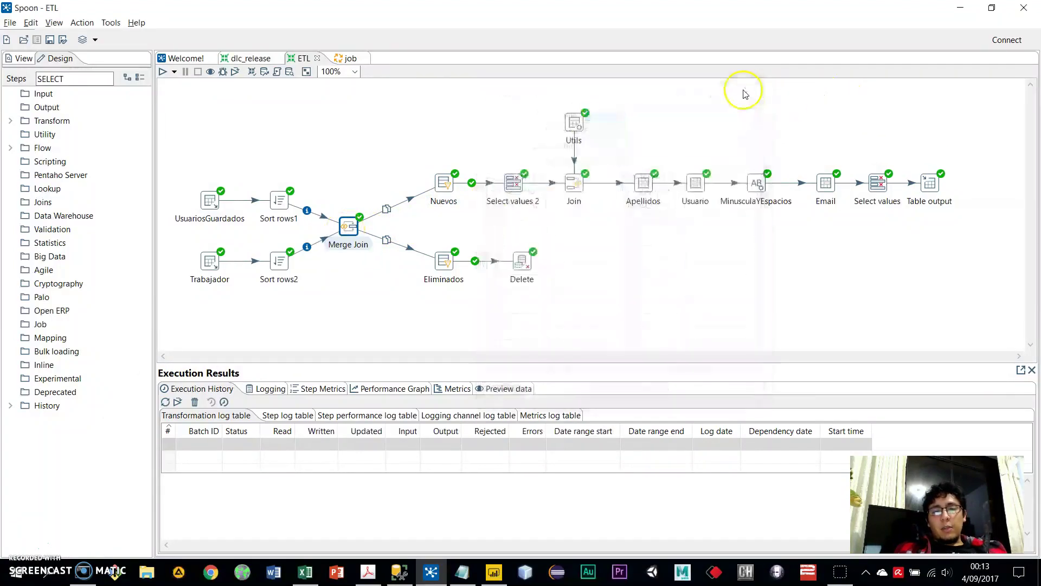
pyautogui.doubleClick(513, 180)
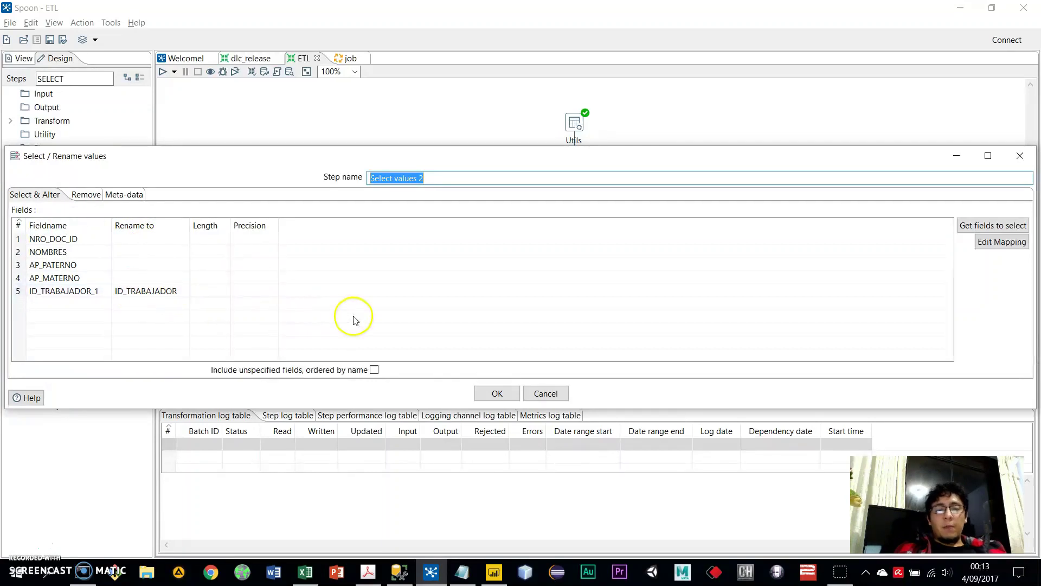
pyautogui.click(495, 394)
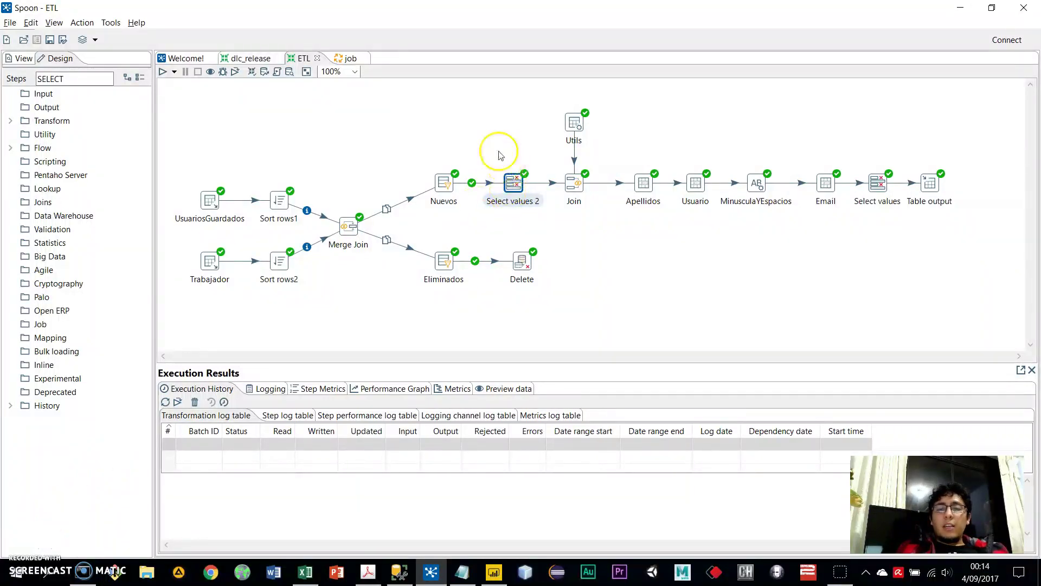
# - Open the Utils constant rows step and examine the types and data of the DominioSalesland, Promotor and Desactivado fields
pyautogui.doubleClick(575, 122)
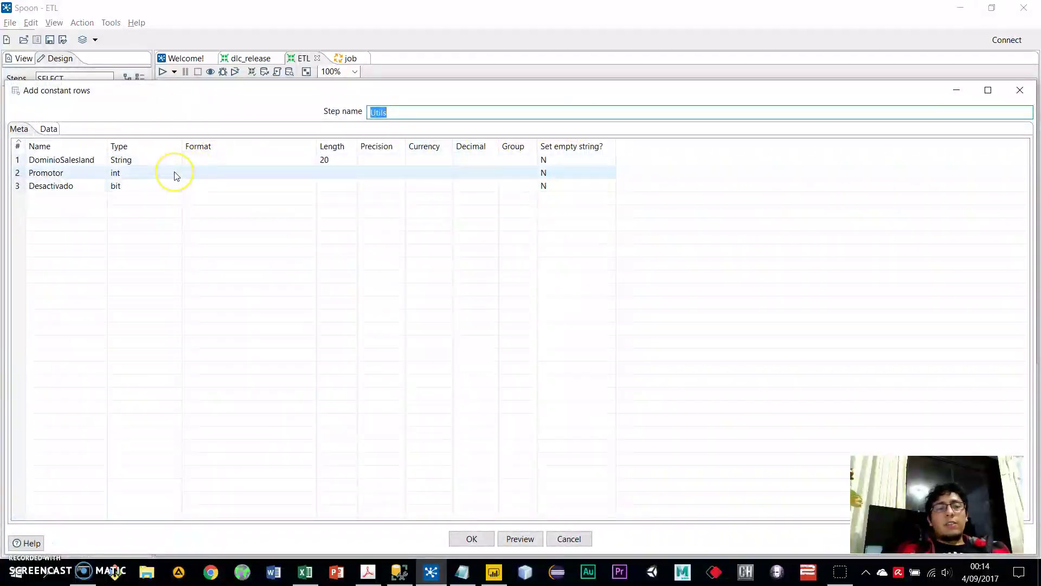
pyautogui.click(82, 165)
pyautogui.click(48, 129)
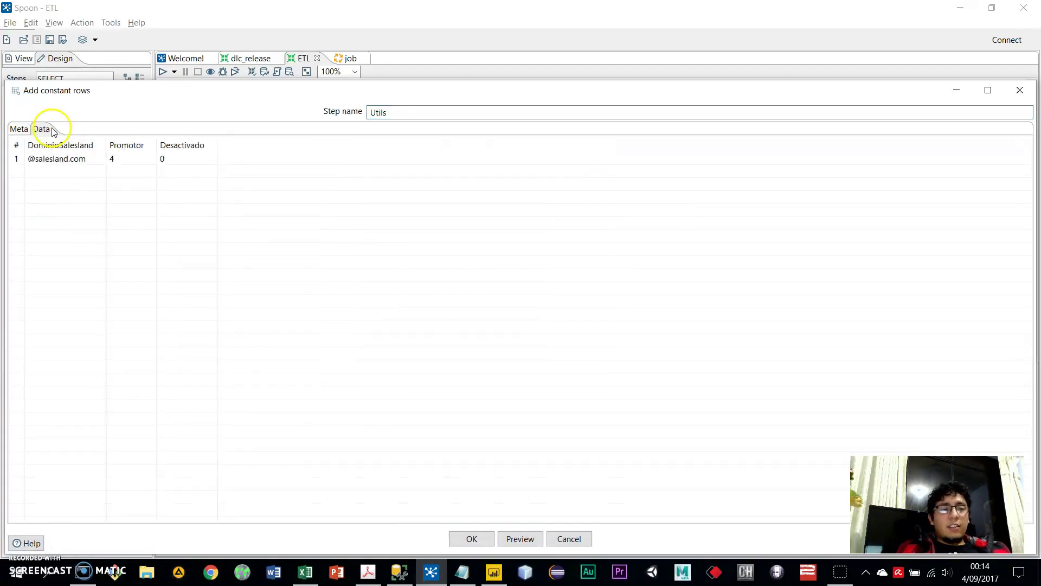
pyautogui.click(56, 158)
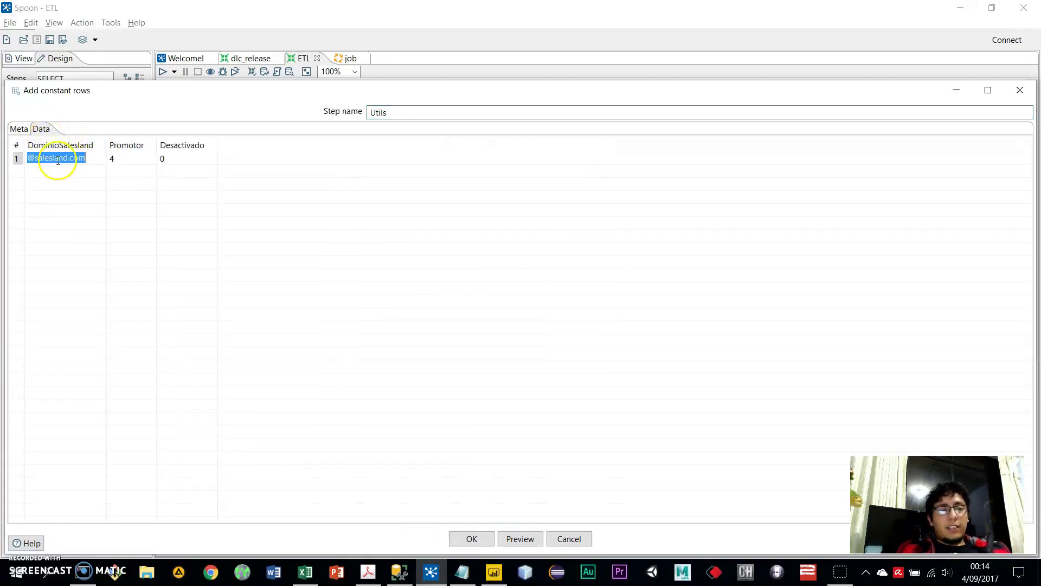
pyautogui.moveTo(85, 158); pyautogui.dragTo(21, 162)
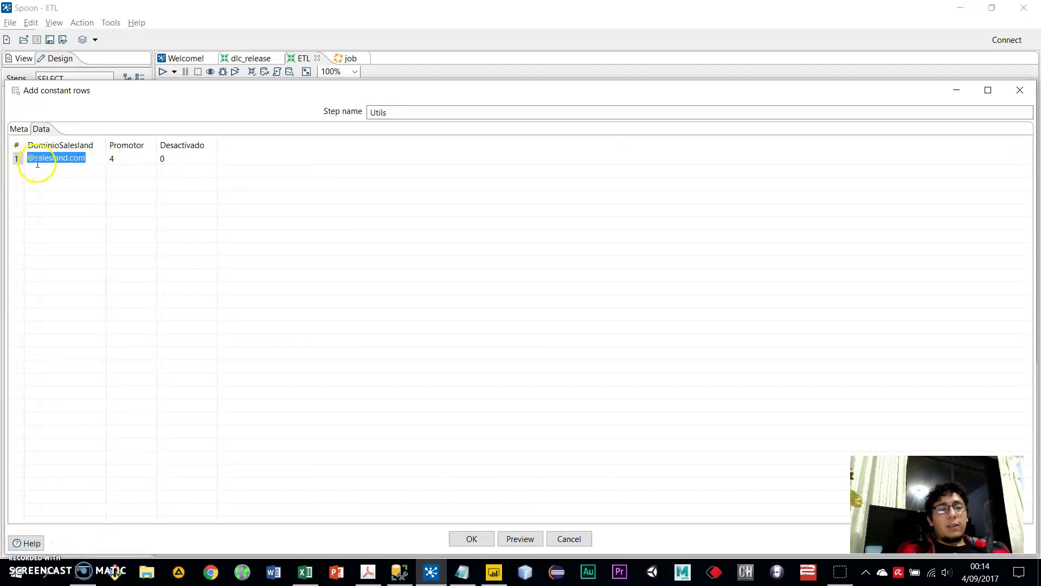
pyautogui.moveTo(93, 158); pyautogui.dragTo(27, 161)
pyautogui.click(87, 158)
pyautogui.click(123, 159)
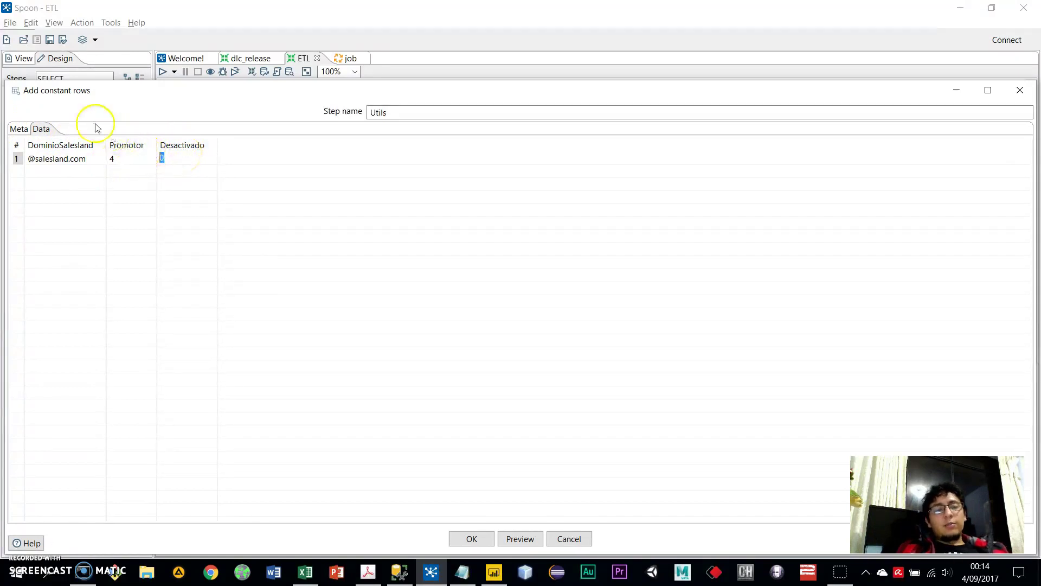
pyautogui.click(26, 132)
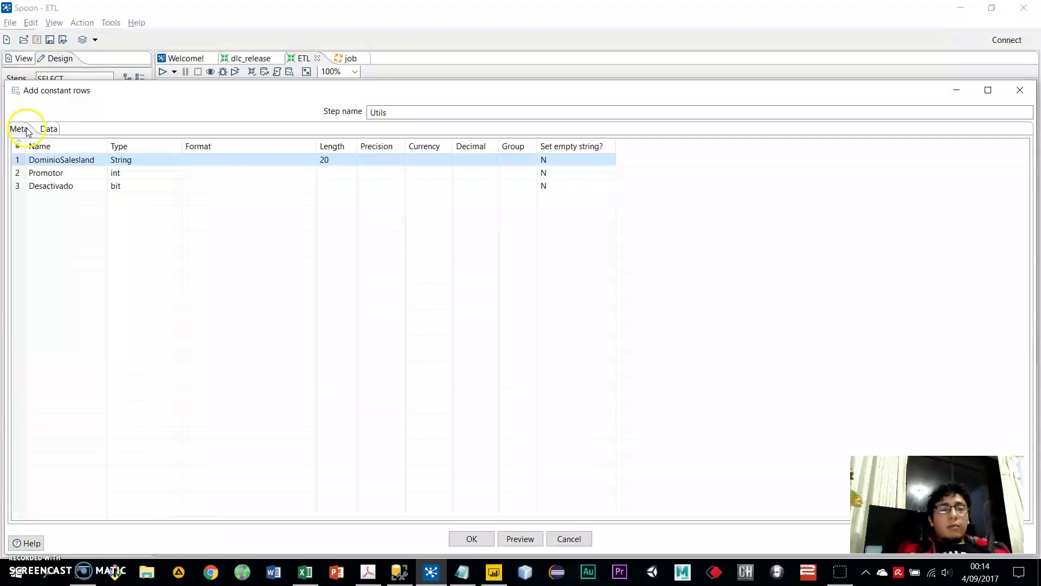
pyautogui.moveTo(163, 91); pyautogui.dragTo(237, 83)
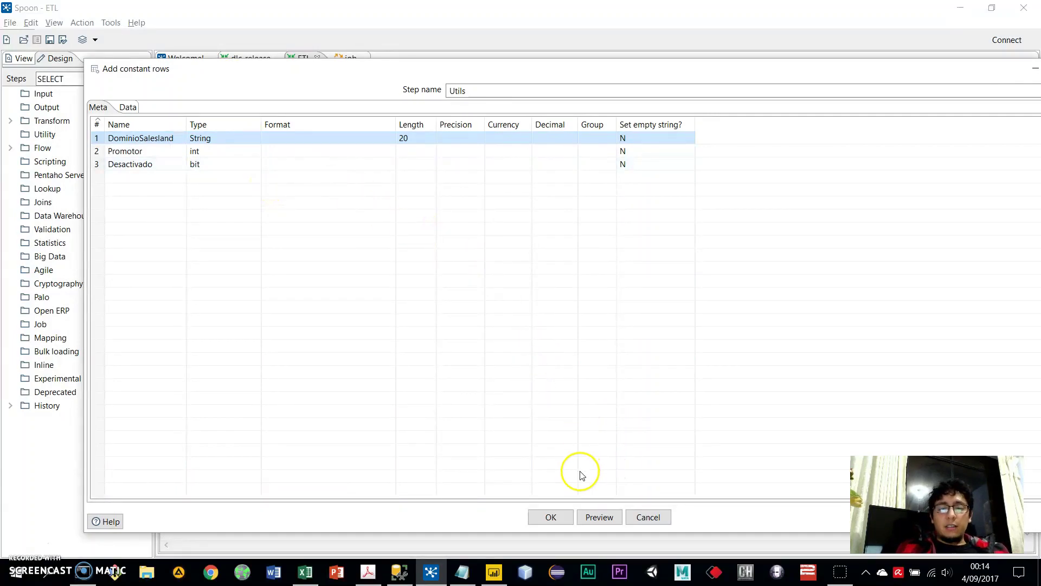
pyautogui.press('Return')
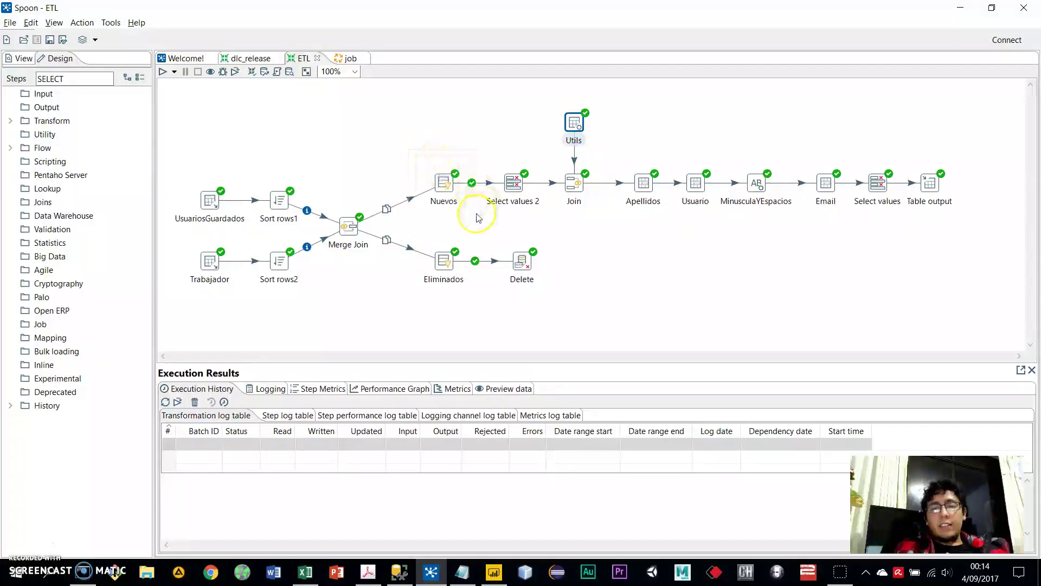
# - Trace how the Trabajador records from Nuevos and the Utils constants are combined at the Join step
pyautogui.click(444, 182)
pyautogui.click(570, 108)
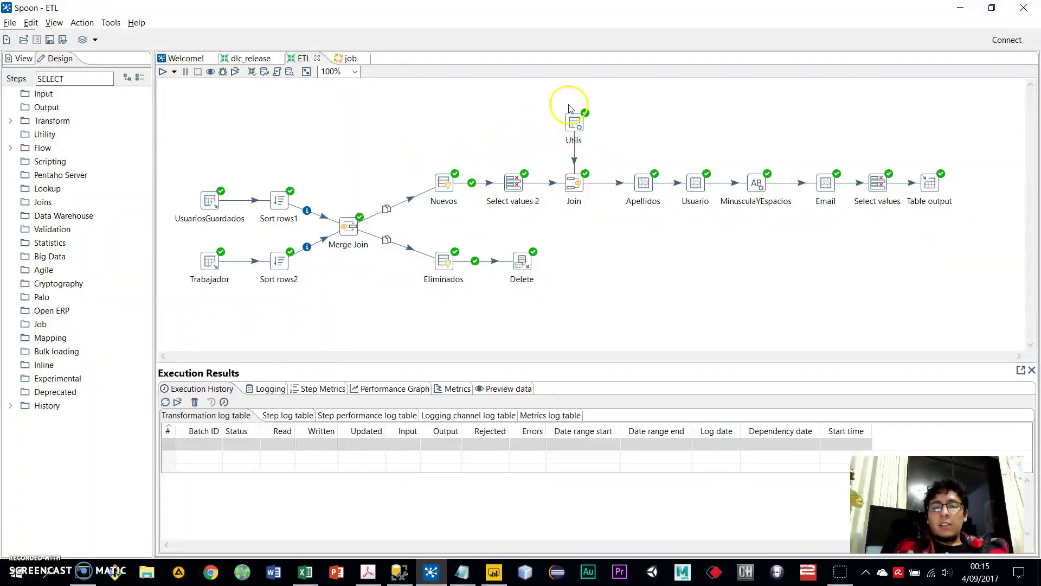
pyautogui.click(570, 128)
pyautogui.click(572, 187)
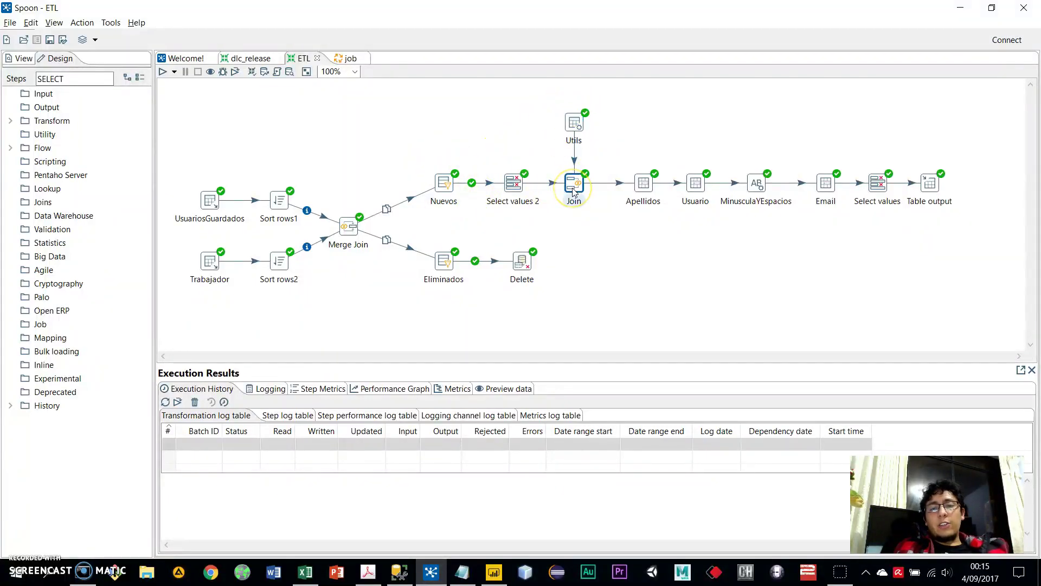
pyautogui.click(571, 128)
pyautogui.click(443, 184)
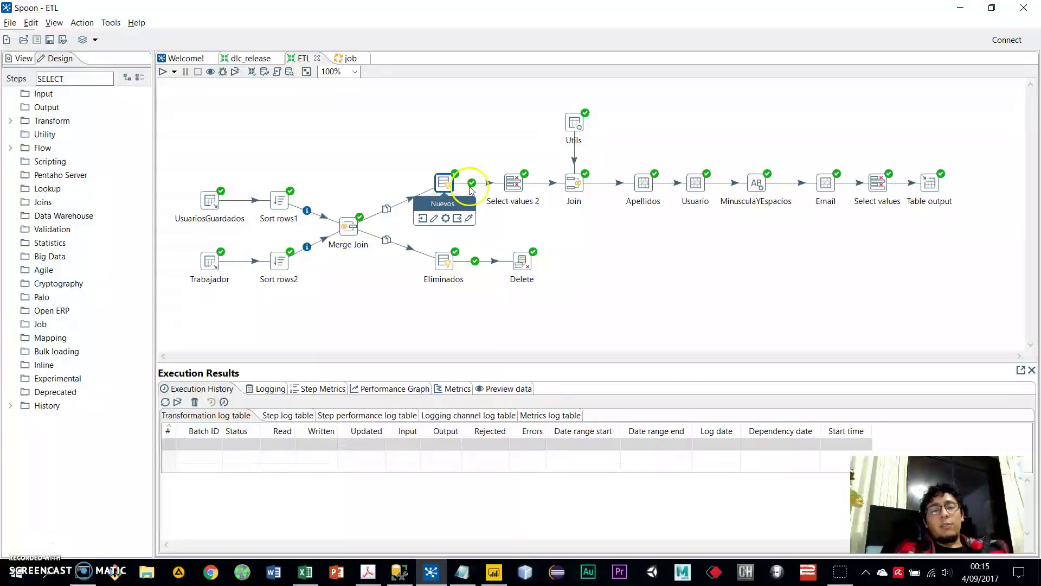
pyautogui.click(209, 262)
pyautogui.click(573, 125)
pyautogui.click(576, 179)
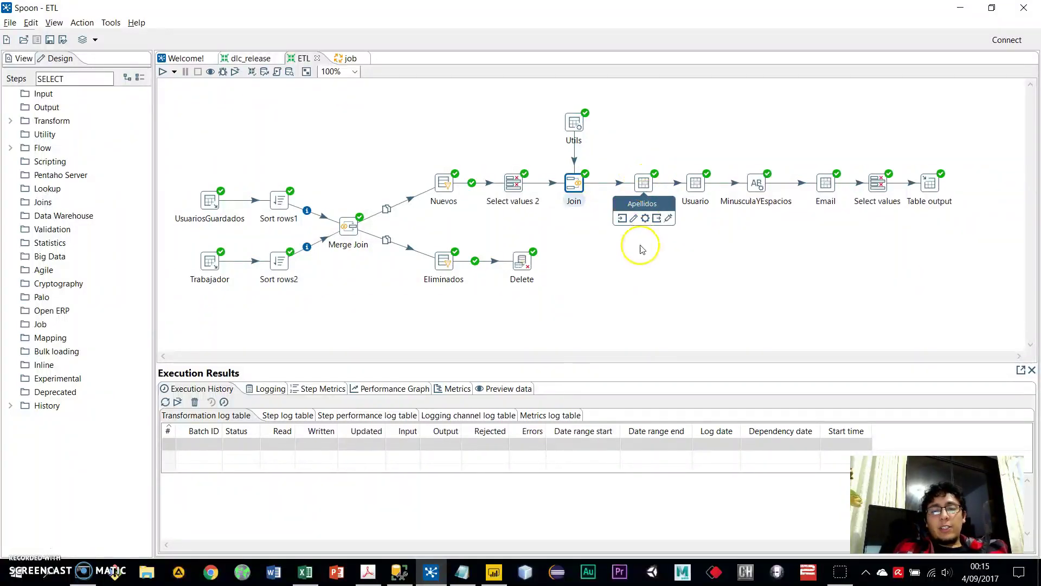
# - Open the Apellidos concat step and examine its source fields, trim type, target field length and advanced options
pyautogui.doubleClick(643, 184)
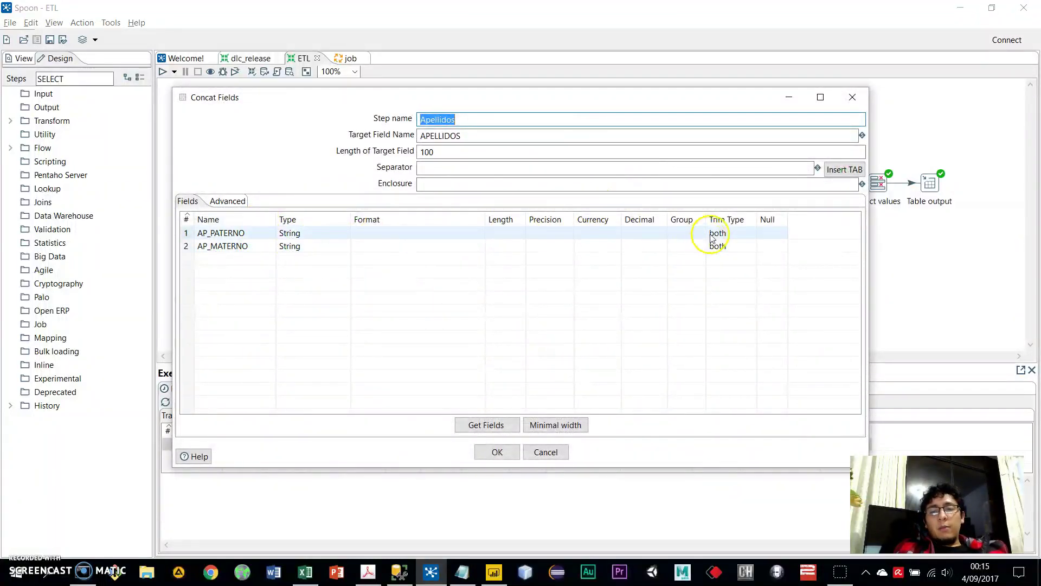
pyautogui.click(727, 233)
pyautogui.click(750, 233)
pyautogui.click(720, 277)
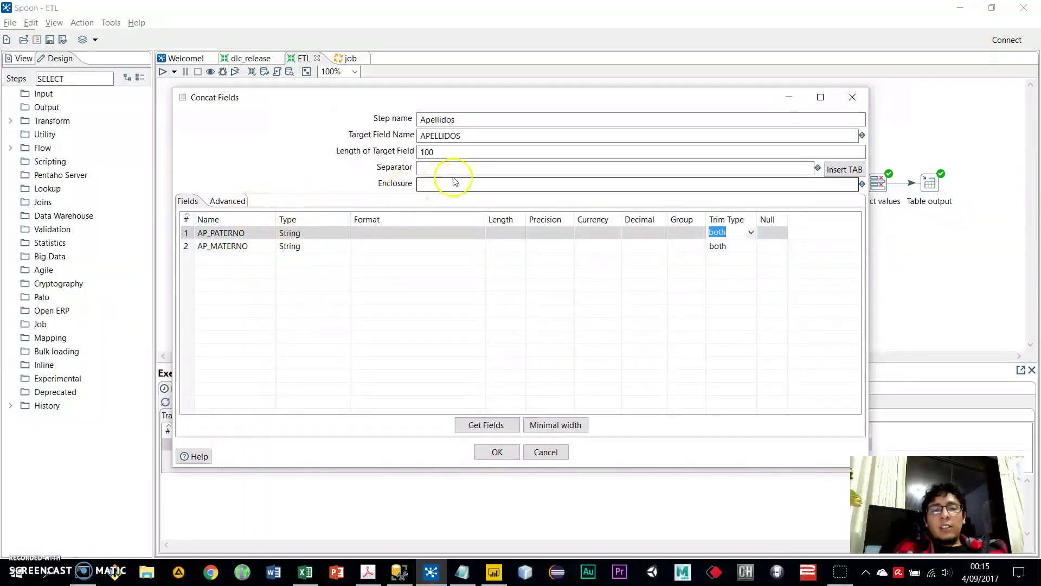
pyautogui.doubleClick(428, 152)
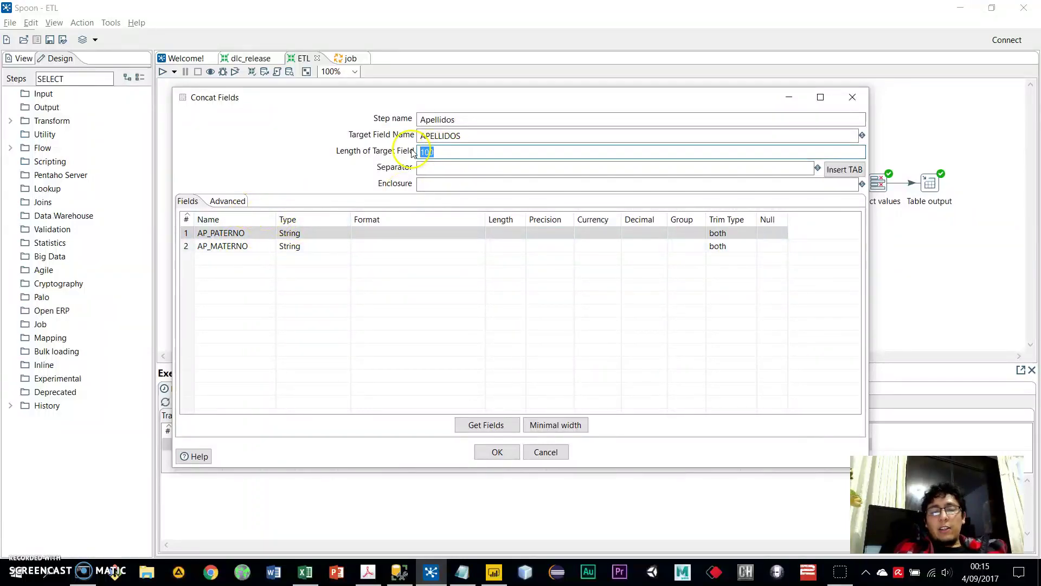
pyautogui.click(229, 201)
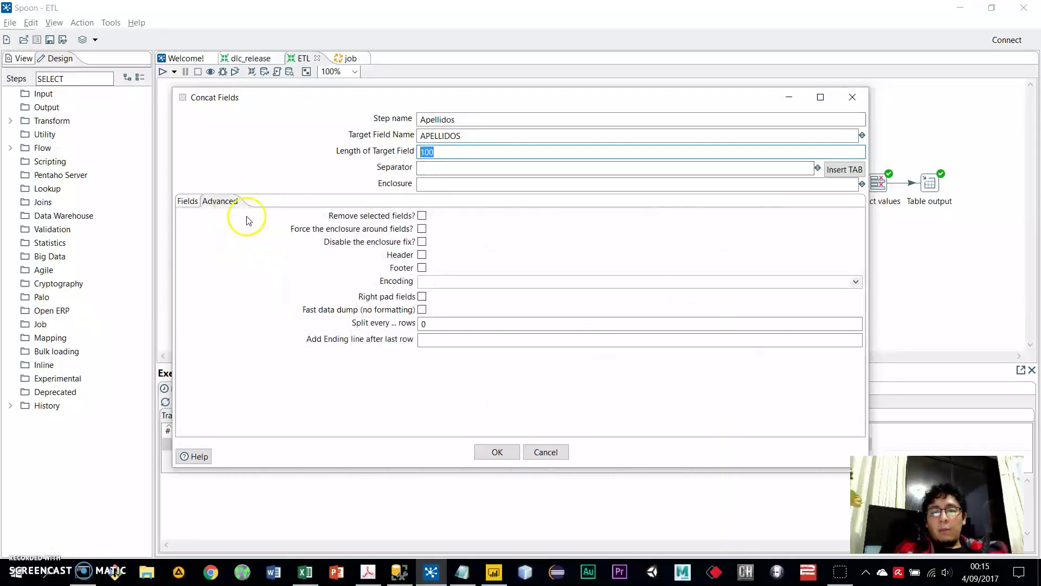
pyautogui.click(496, 452)
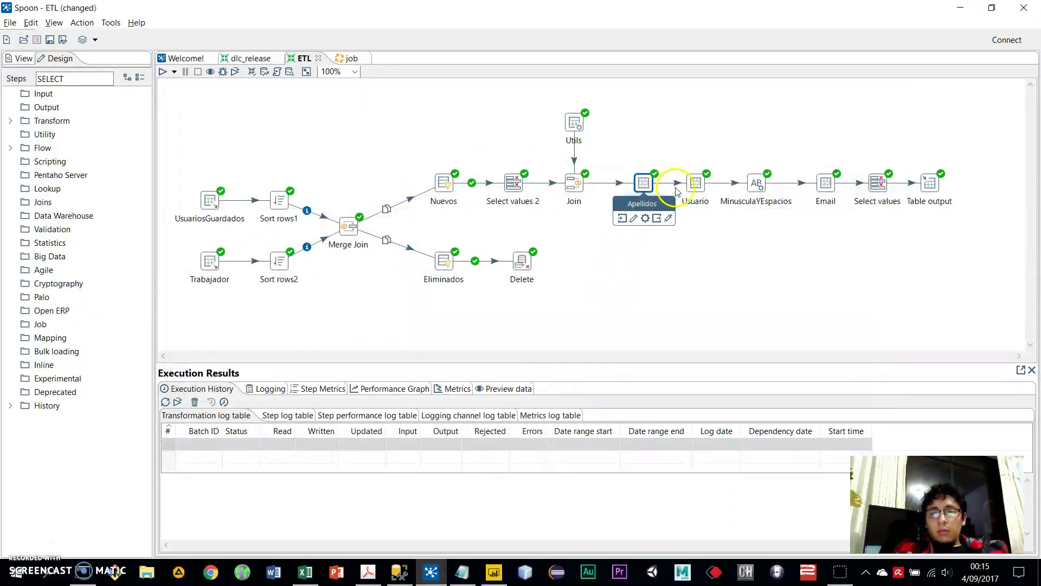
# - Open the Usuario concat step and examine the NOMBRES length, the target field length and the advanced options
pyautogui.doubleClick(696, 185)
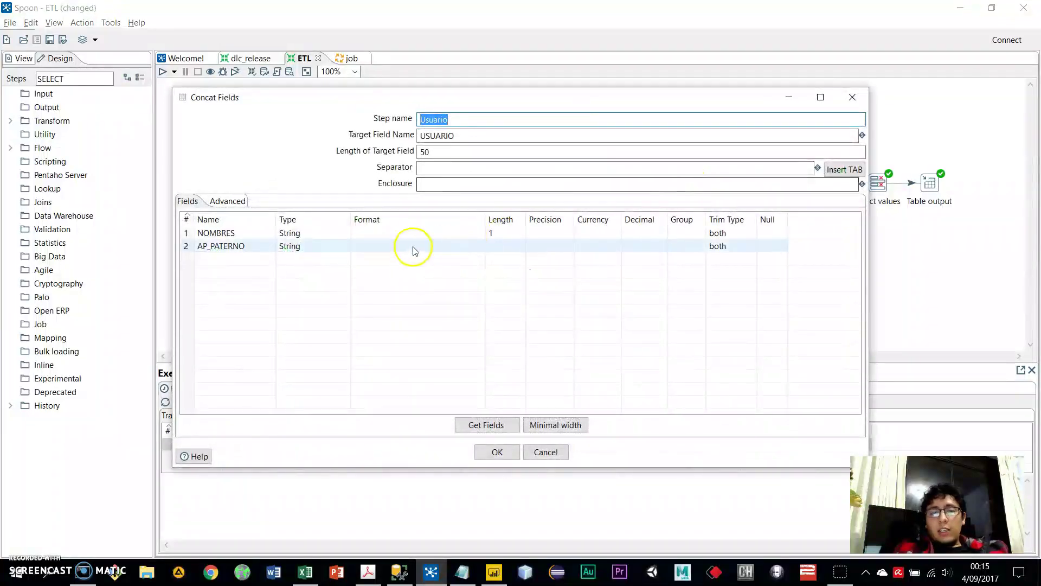
pyautogui.click(478, 233)
pyautogui.press('BackSpace')
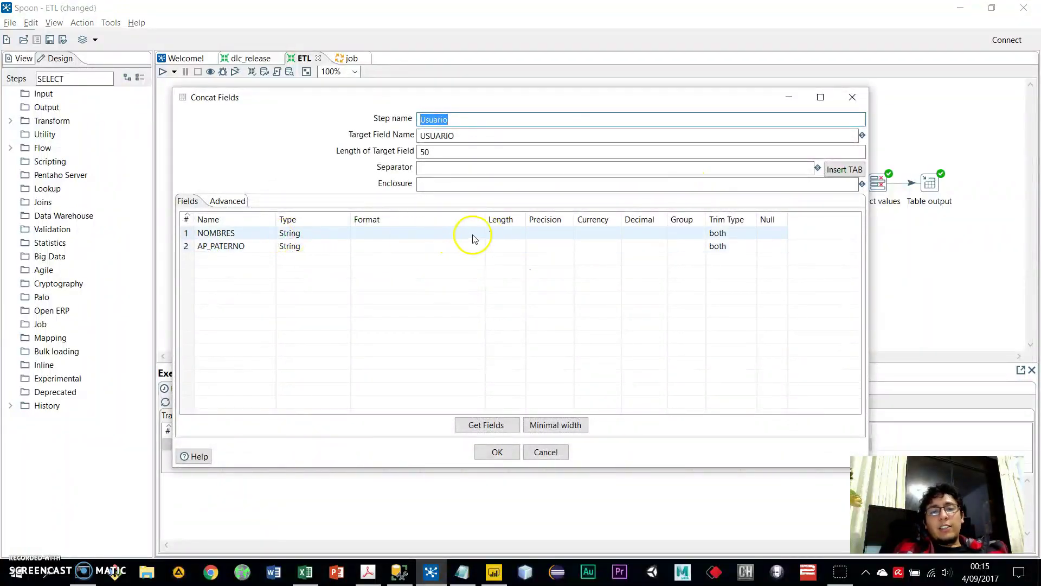
pyautogui.click(504, 235)
pyautogui.click(255, 238)
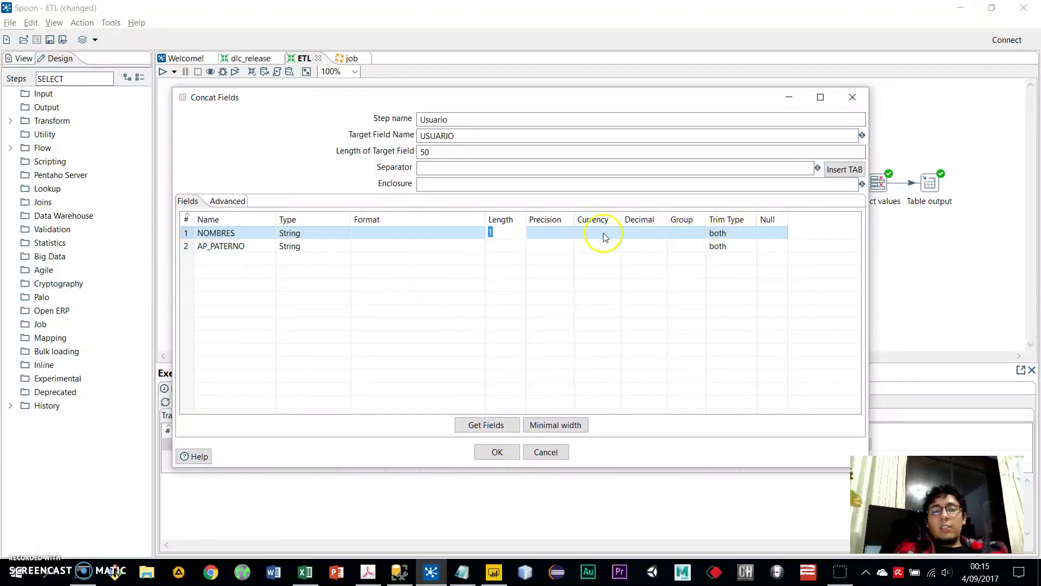
pyautogui.click(230, 201)
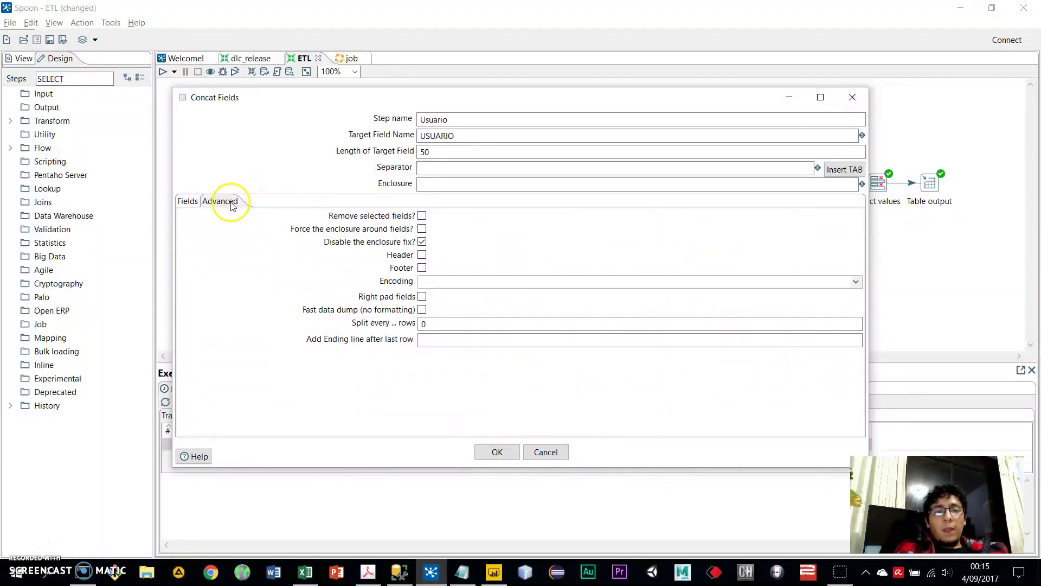
pyautogui.doubleClick(445, 152)
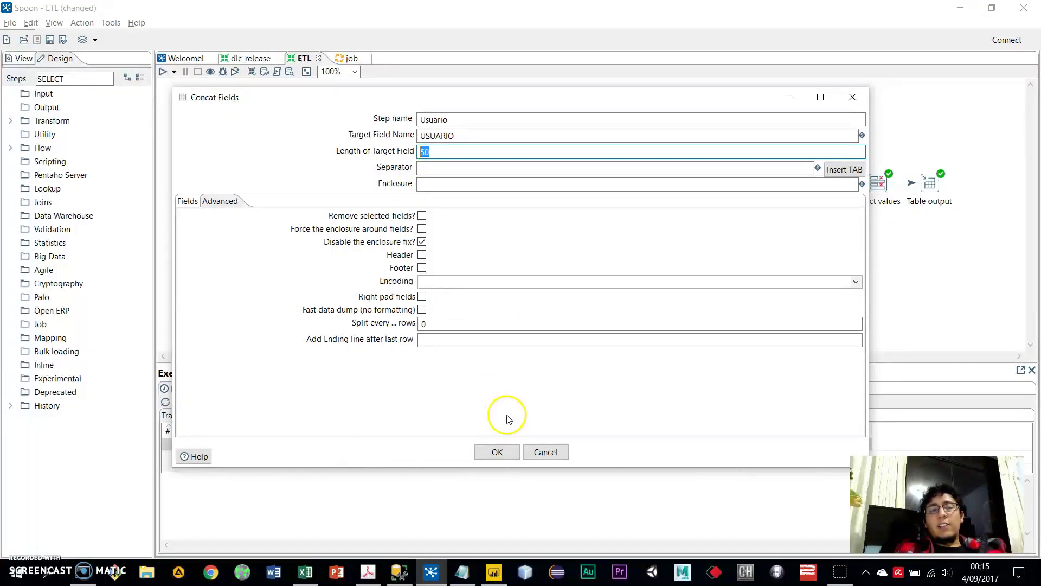
pyautogui.click(497, 452)
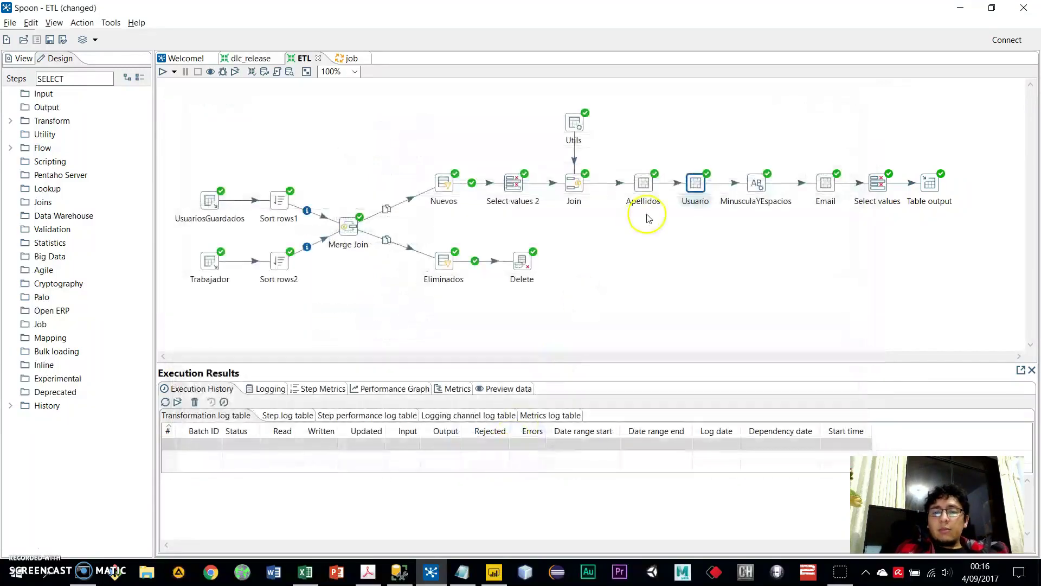
# - Open the MinusculaYEspacios string operations step and examine the USUARIO field's lower-case conversion and special-character removal settings
pyautogui.click(753, 185)
pyautogui.doubleClick(759, 187)
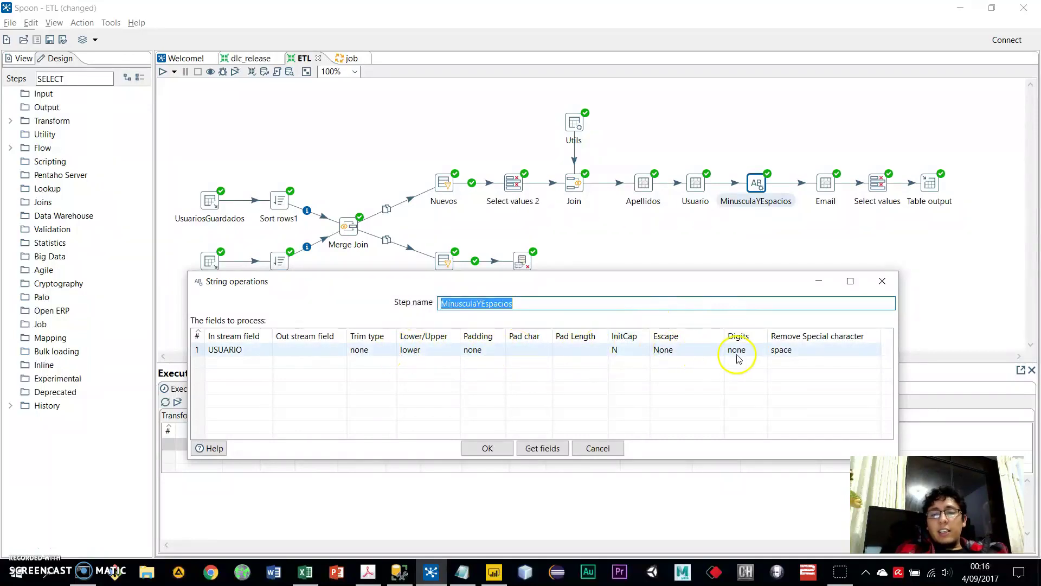
pyautogui.click(806, 352)
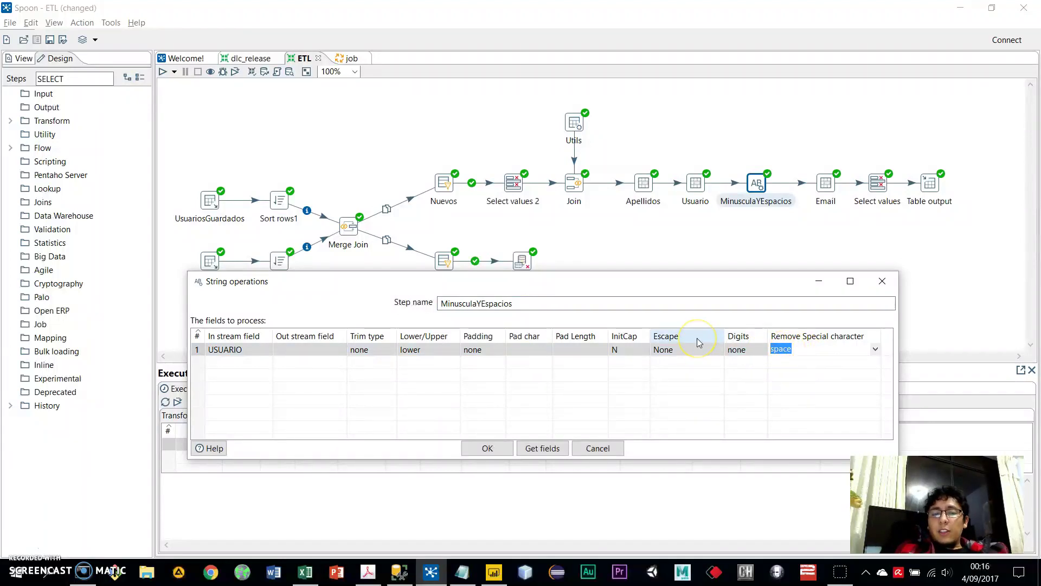
pyautogui.click(260, 352)
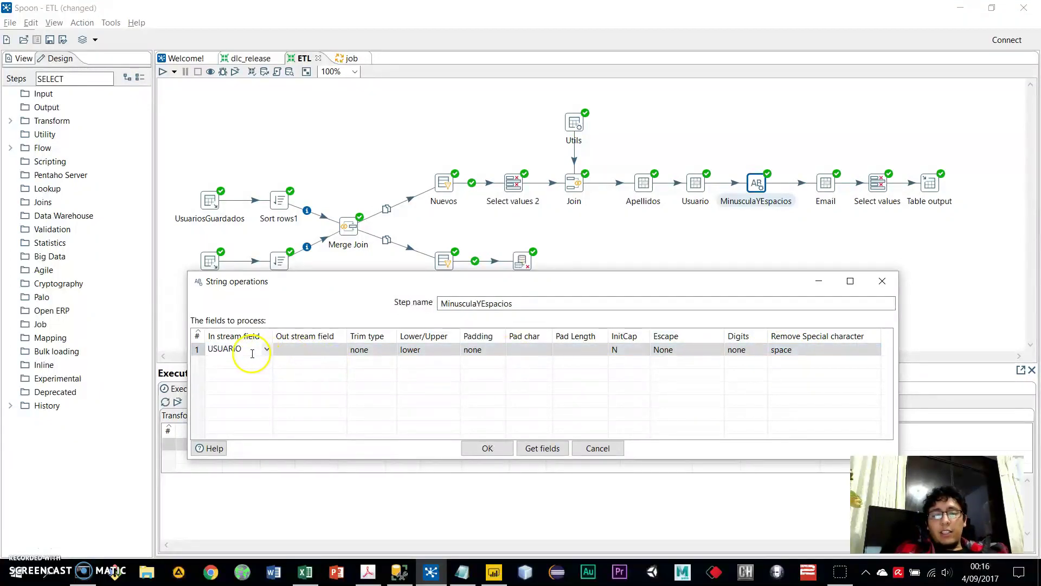
pyautogui.click(439, 349)
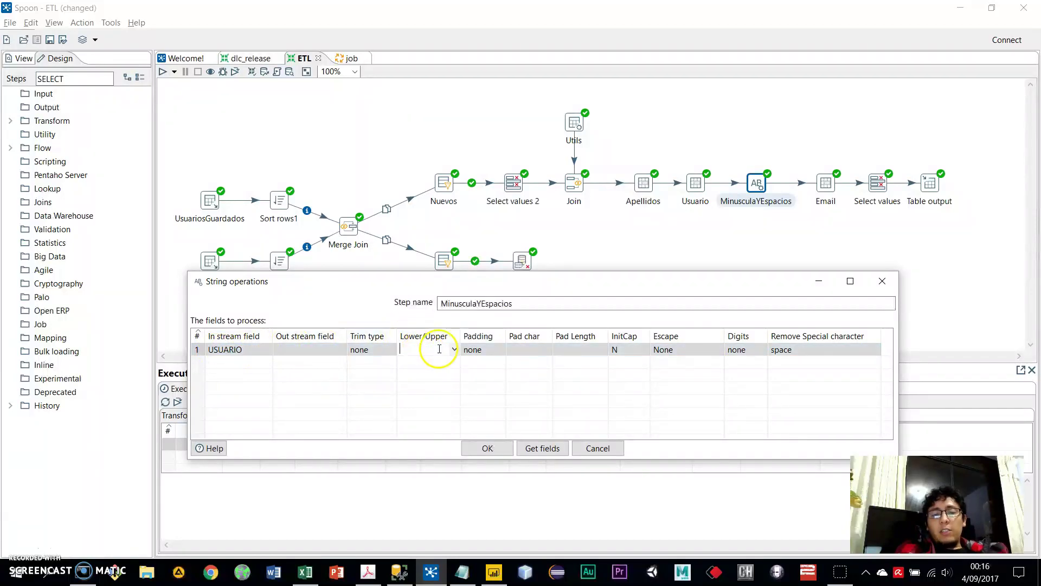
pyautogui.click(439, 348)
pyautogui.click(425, 373)
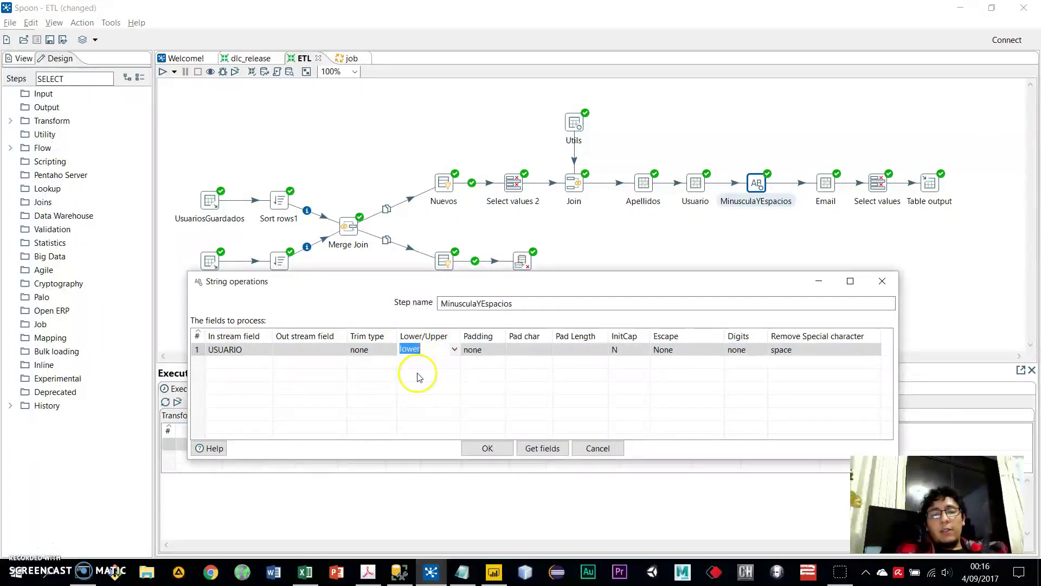
pyautogui.click(499, 449)
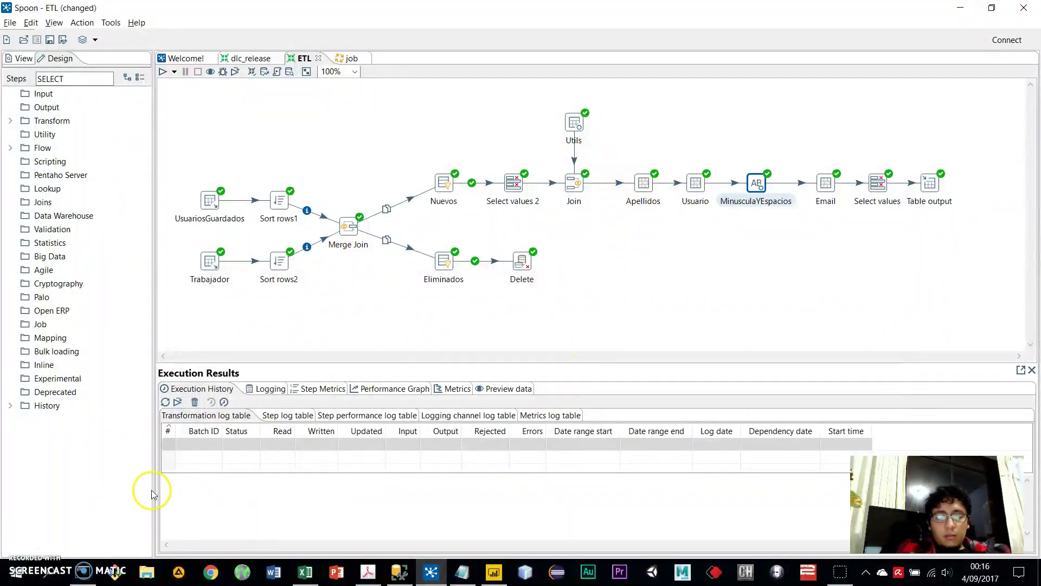
# - Open the Email concat step and examine how the USUARIO and DominioSalesland fields form the EMAIL target field
pyautogui.doubleClick(824, 184)
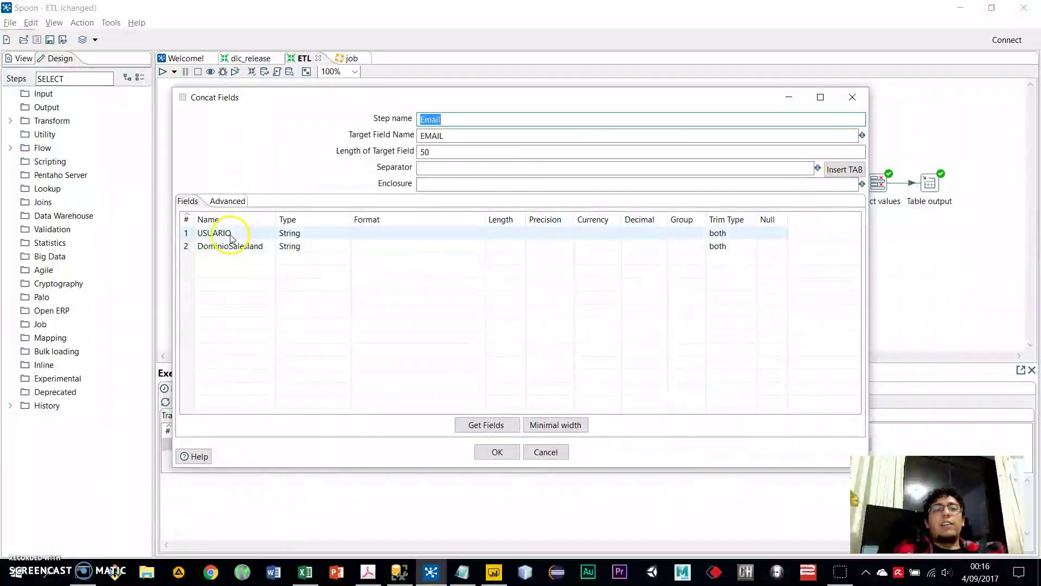
pyautogui.moveTo(613, 104); pyautogui.dragTo(567, 237)
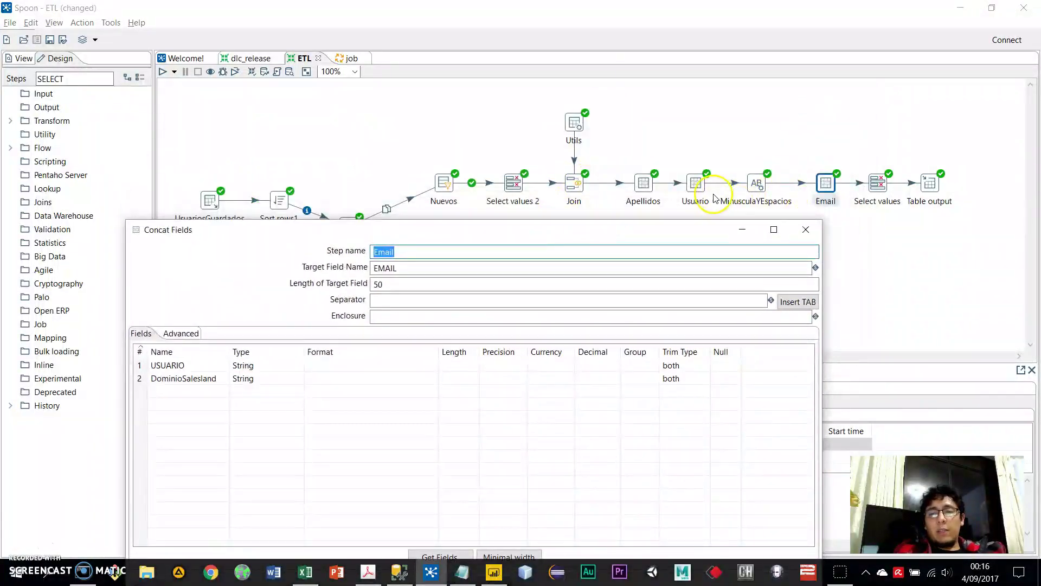
pyautogui.click(696, 186)
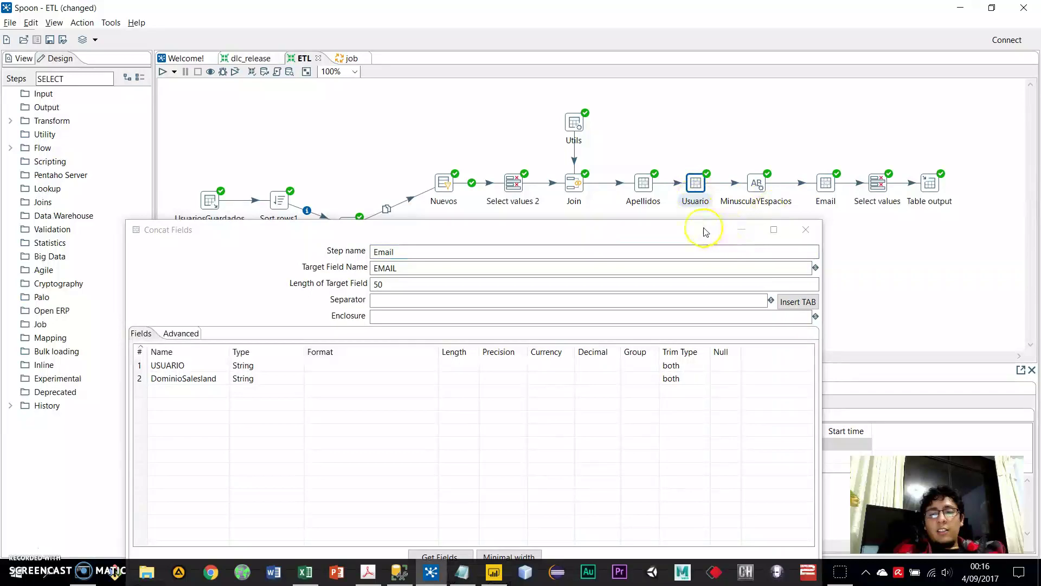
pyautogui.moveTo(706, 232); pyautogui.dragTo(701, 203)
pyautogui.click(209, 349)
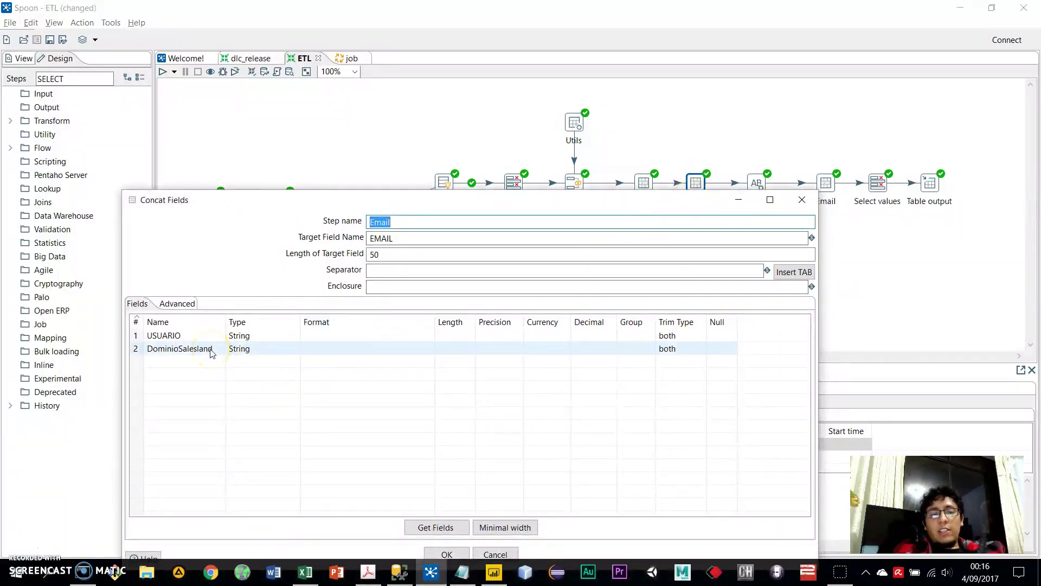
pyautogui.click(802, 200)
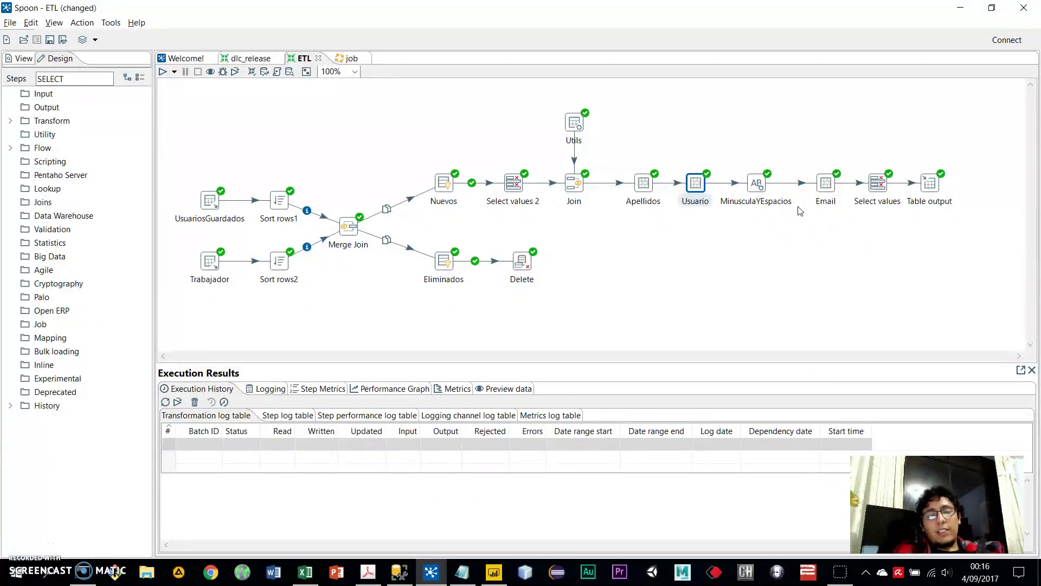
# - Open the Select values step after Email and examine the meta-data types of IDPUESTO and ACTIVO
pyautogui.click(825, 183)
pyautogui.click(877, 184)
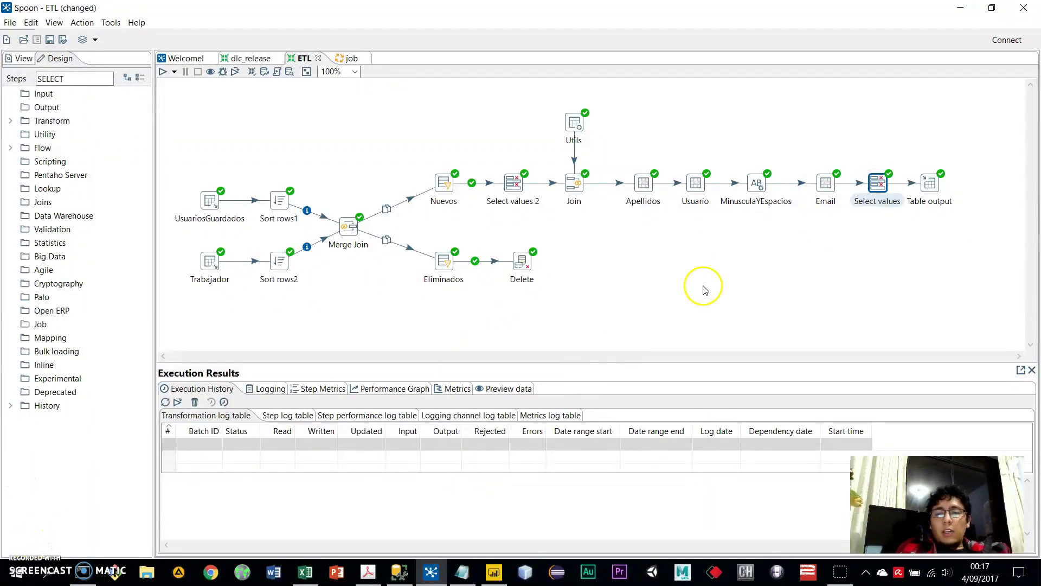
pyautogui.doubleClick(877, 190)
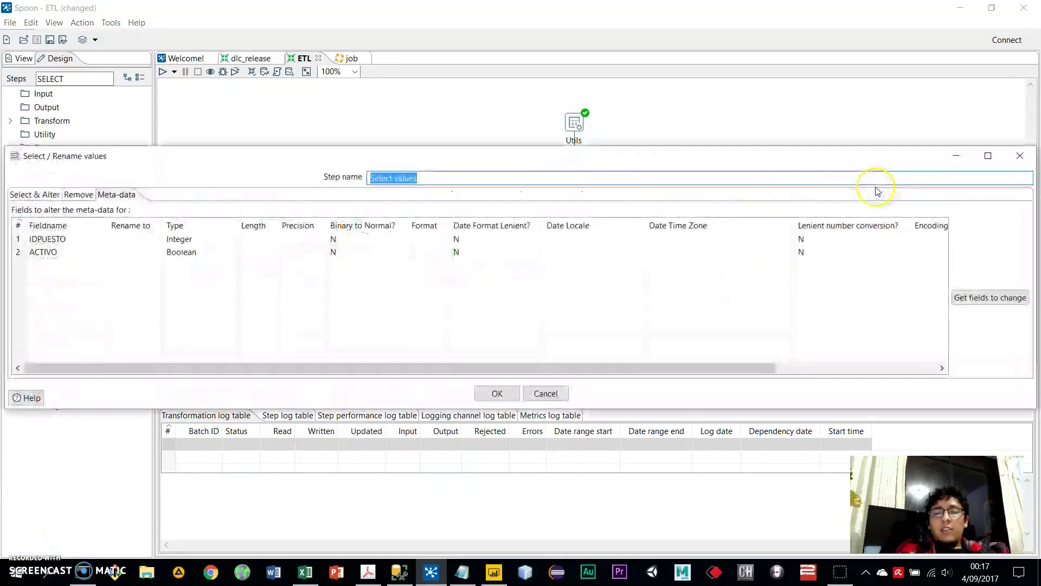
pyautogui.moveTo(349, 147); pyautogui.dragTo(471, 241)
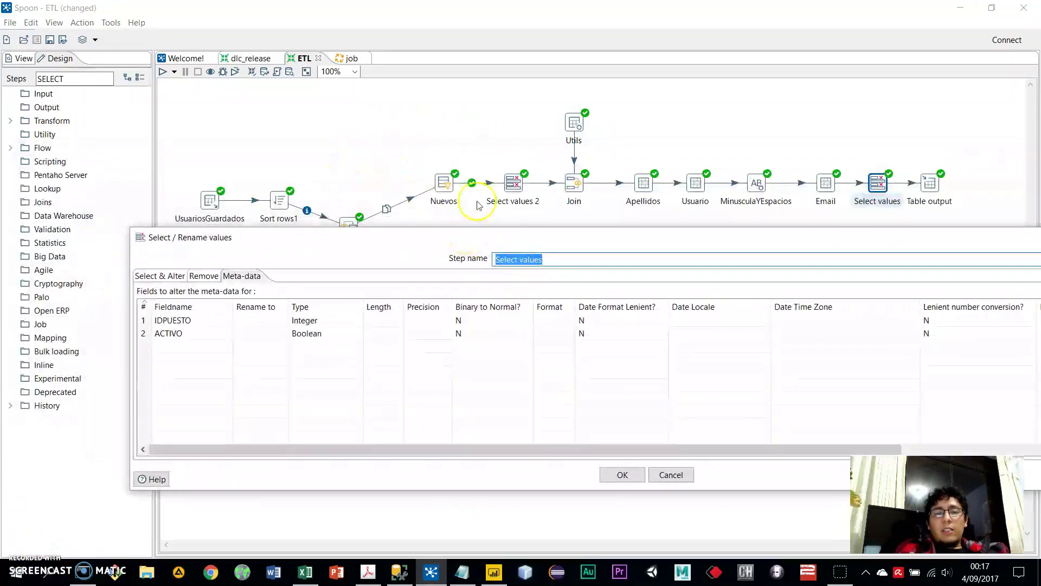
# - Open the Utils constant rows step and review the Promotor and Desactivado field types and constant data
pyautogui.doubleClick(576, 124)
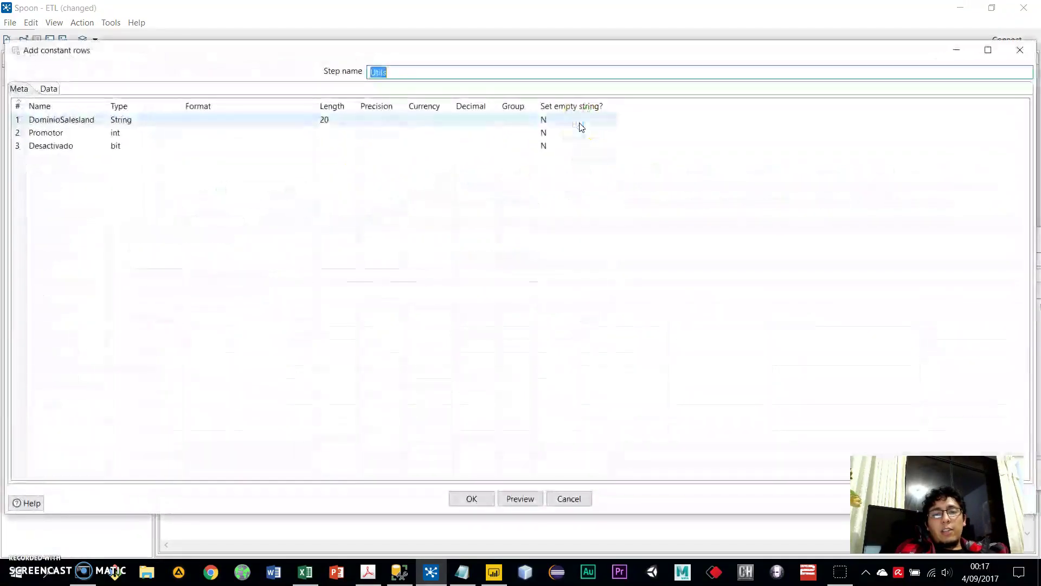
pyautogui.doubleClick(282, 60)
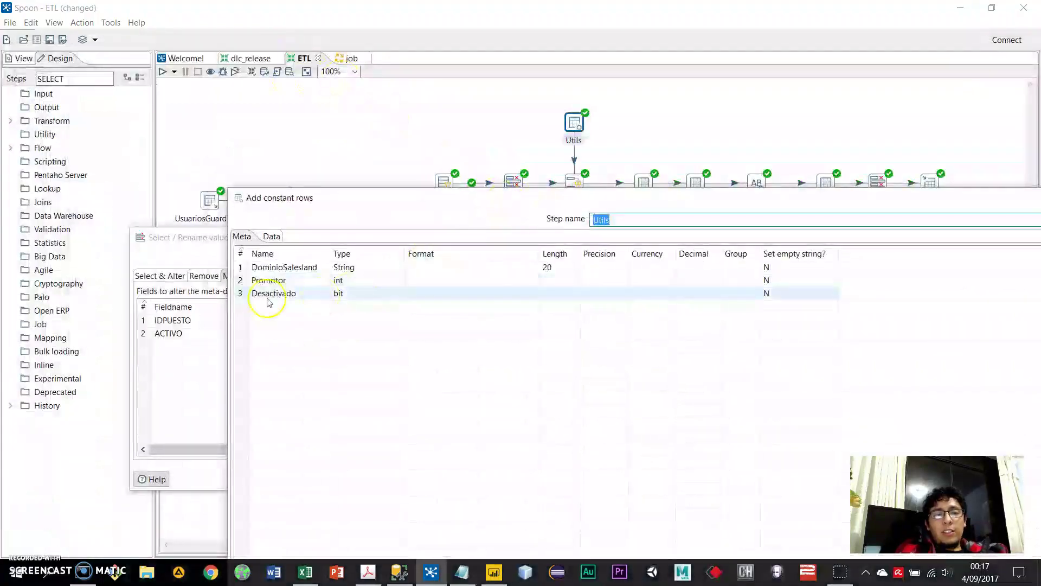
pyautogui.click(282, 280)
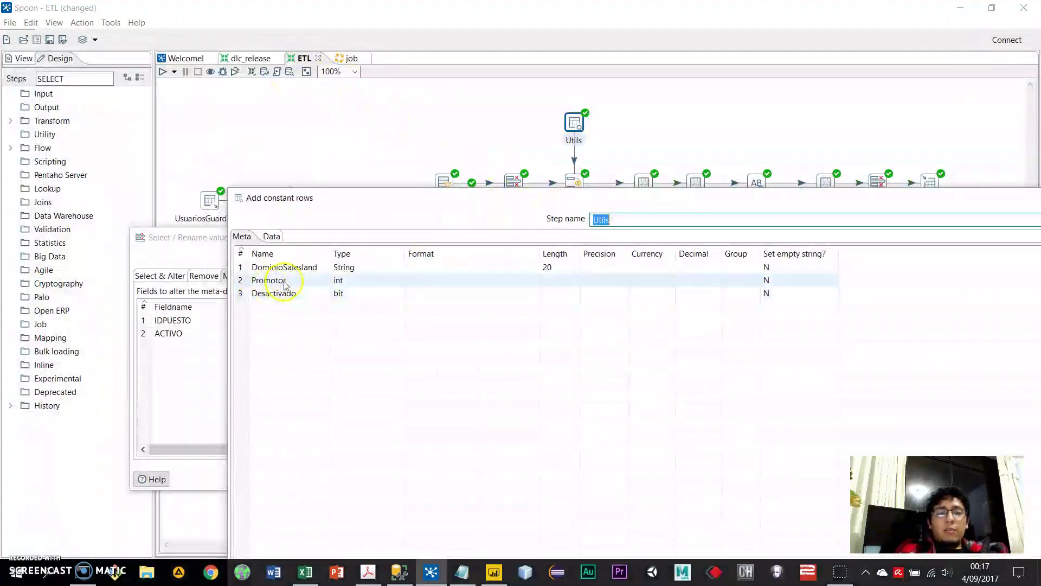
pyautogui.click(273, 236)
pyautogui.moveTo(484, 202); pyautogui.dragTo(288, 212)
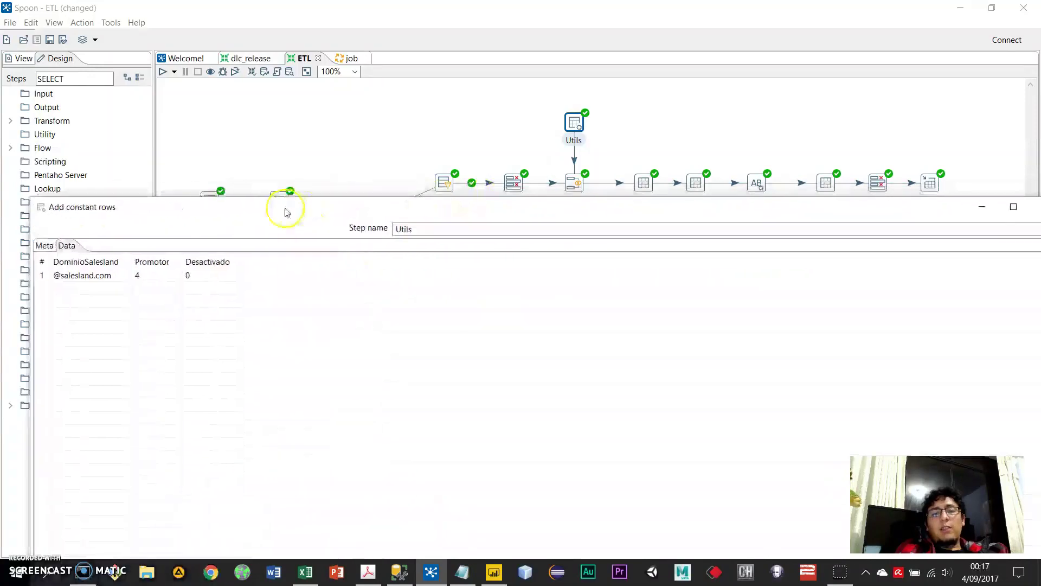
# - Switch to the Evaluación Postulantes BI-Jr-PBI.pdf in Acrobat, highlight the IDPUESTO requirement, then close the PDF and the Utils settings
pyautogui.click(369, 572)
pyautogui.moveTo(686, 271); pyautogui.dragTo(800, 426)
pyautogui.click(792, 444)
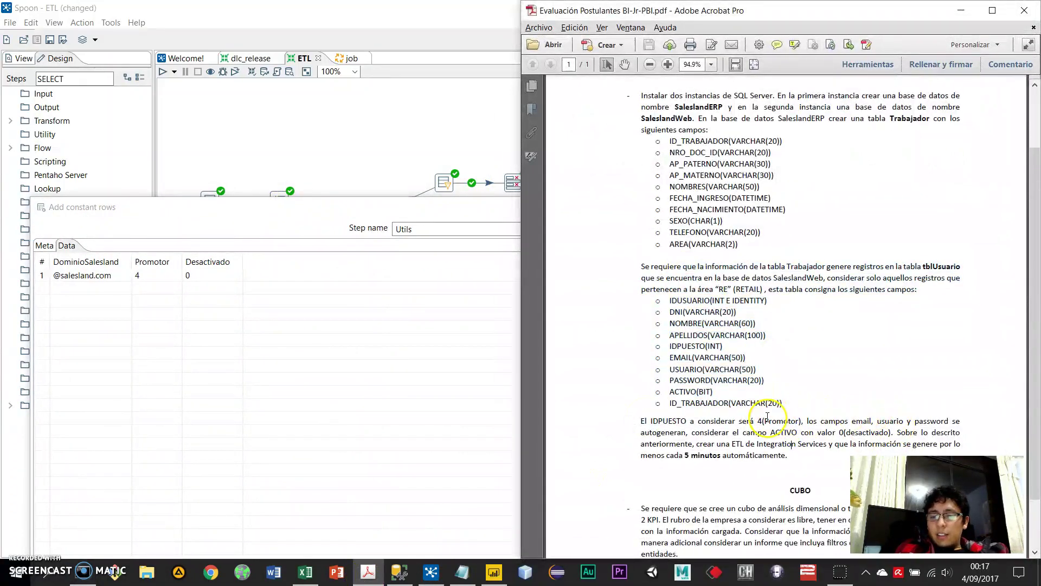
pyautogui.moveTo(651, 421); pyautogui.dragTo(783, 427)
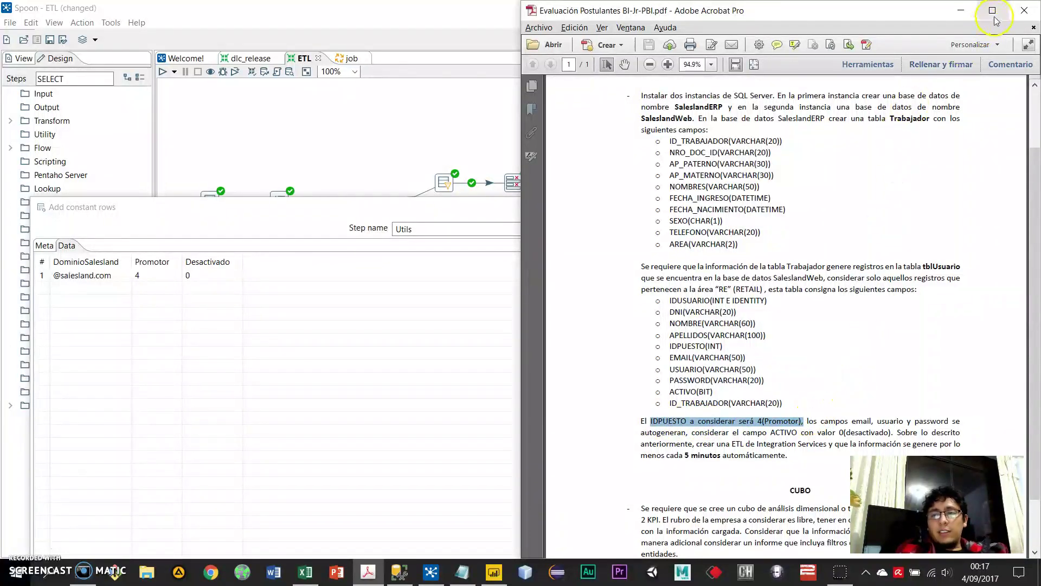
pyautogui.click(1025, 12)
pyautogui.moveTo(633, 210); pyautogui.dragTo(588, 188)
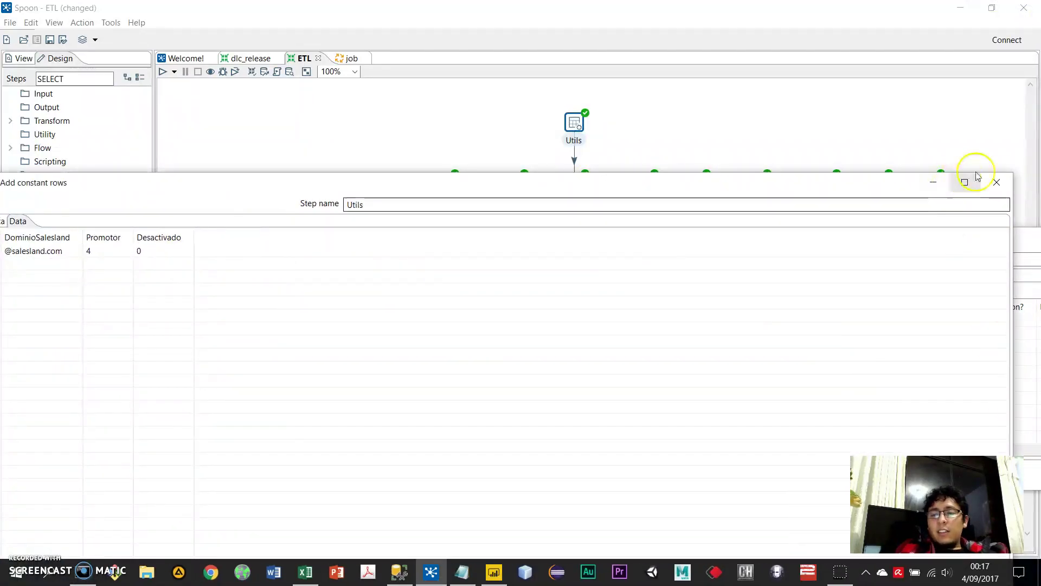
pyautogui.click(996, 182)
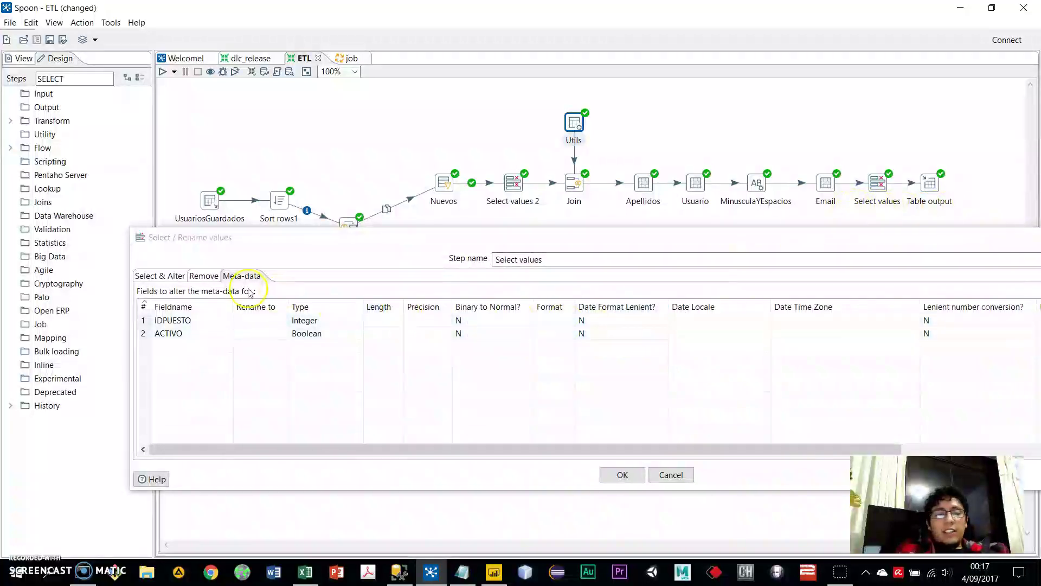
# - Examine the Select & Alter mappings of Promotor to IDPUESTO, NOMBRES to NOMBRE and NRO_DOC_ID to DNI in Select values
pyautogui.click(165, 278)
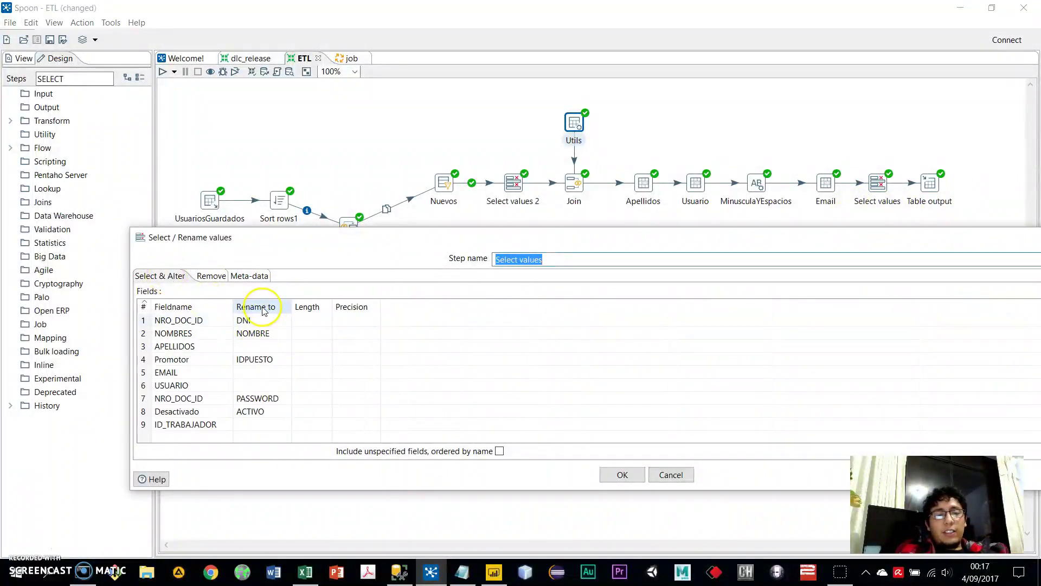
pyautogui.click(195, 359)
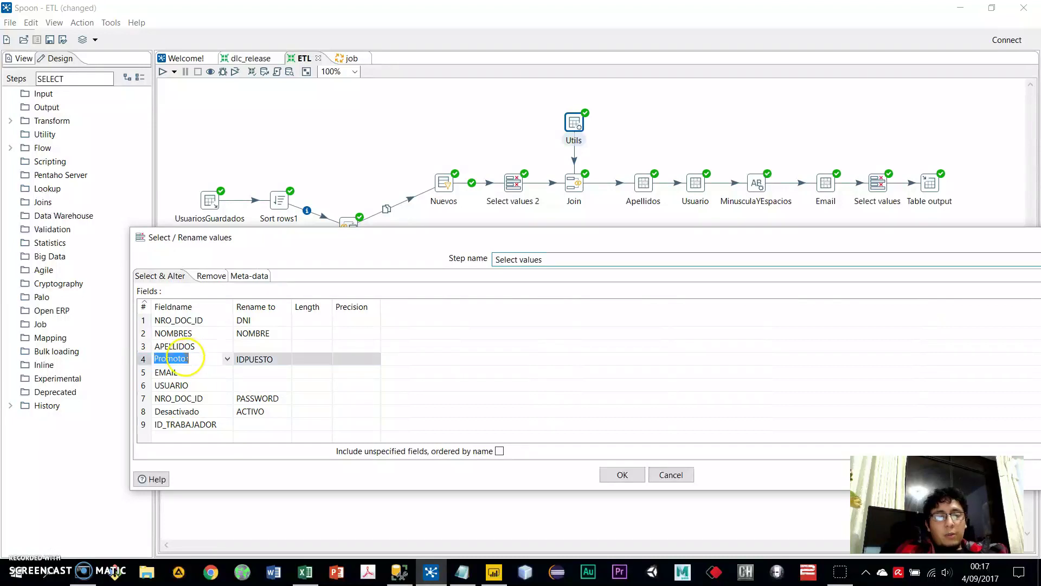
pyautogui.click(198, 333)
pyautogui.click(258, 338)
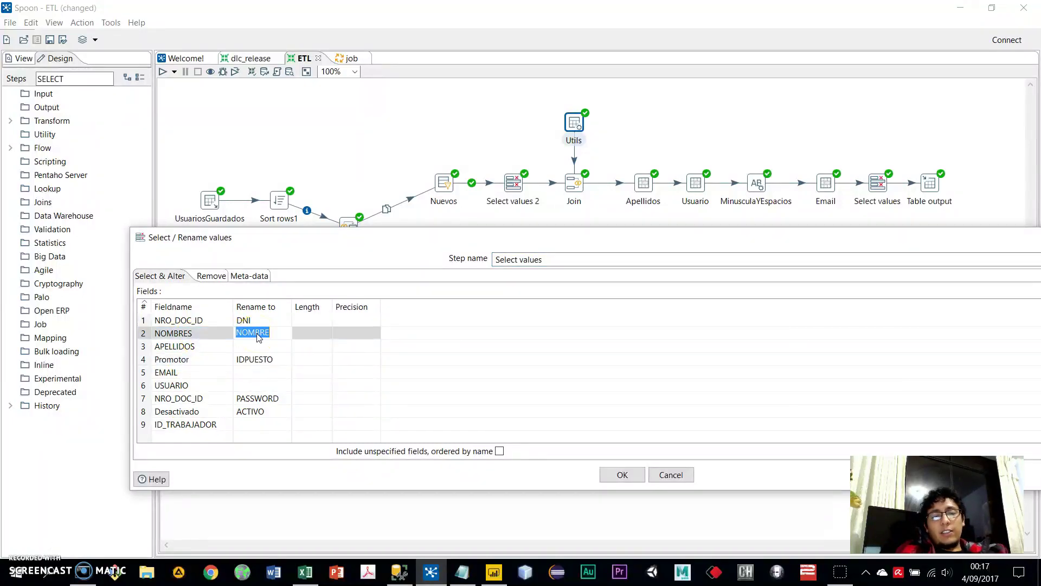
pyautogui.click(226, 325)
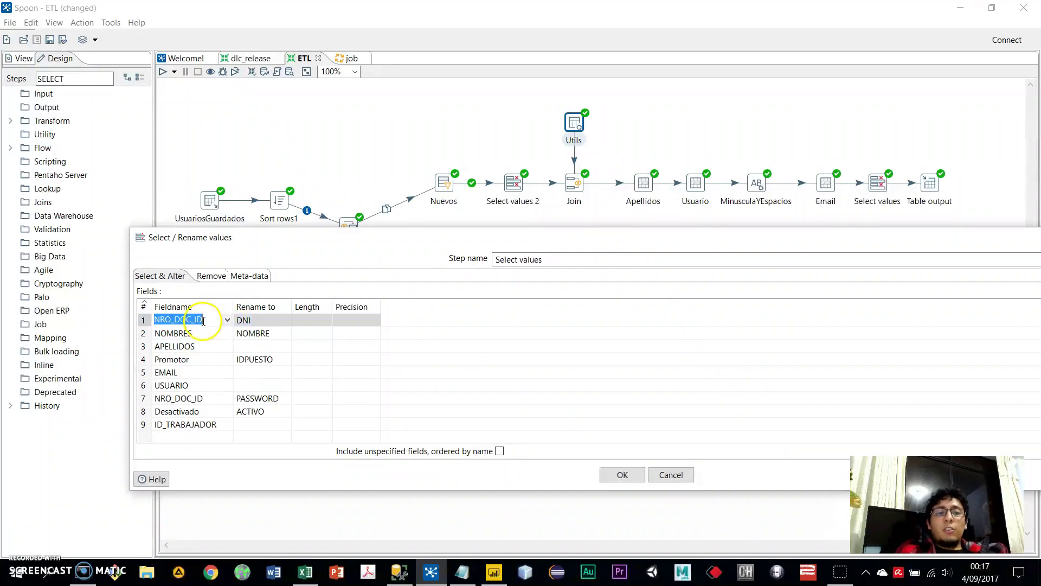
pyautogui.click(290, 325)
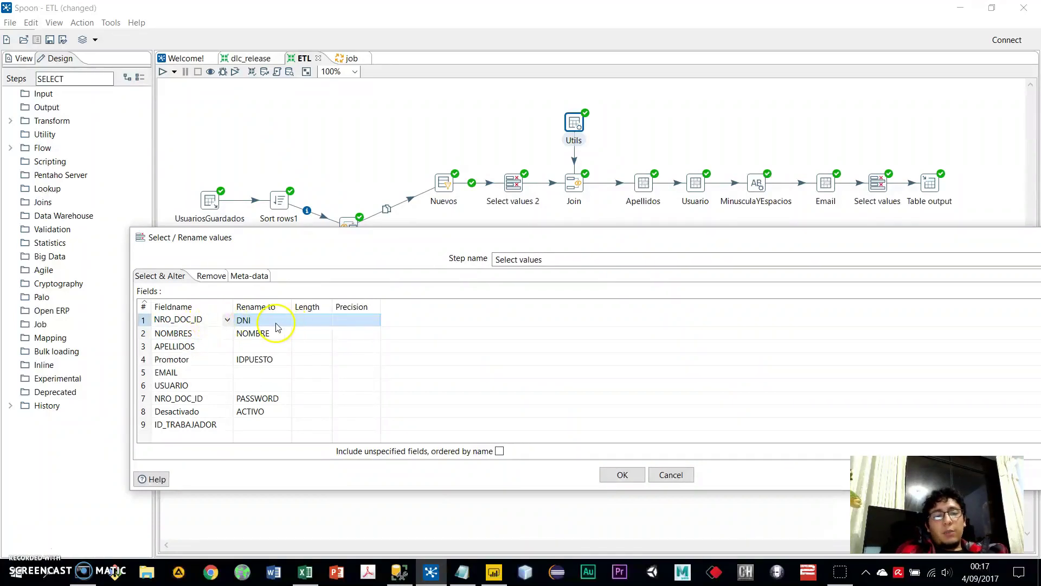
# - Examine the mappings of NRO_DOC_ID to PASSWORD and Desactivado to ACTIVO, and close the Select values settings
pyautogui.click(204, 400)
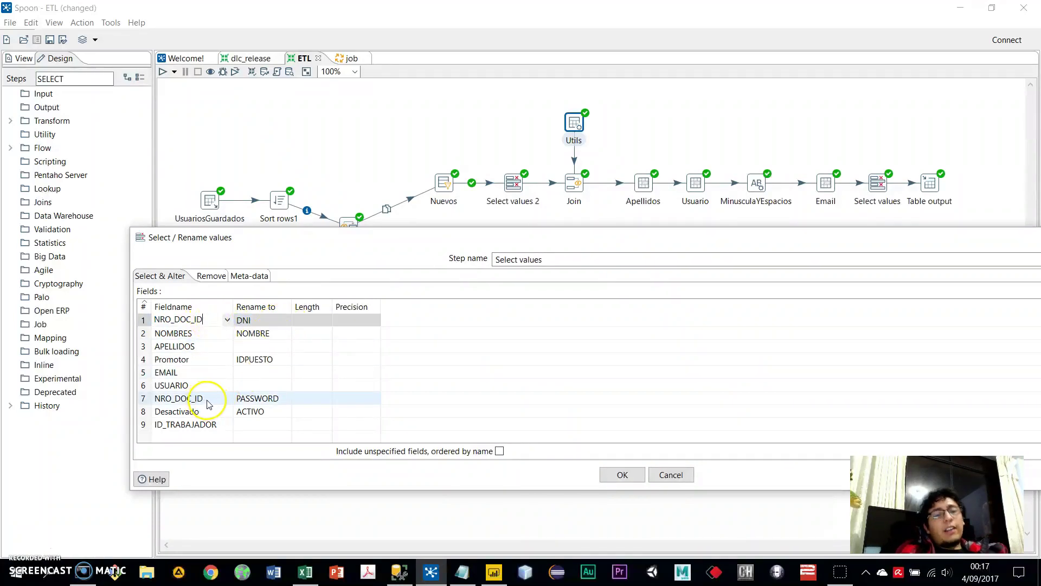
pyautogui.click(216, 400)
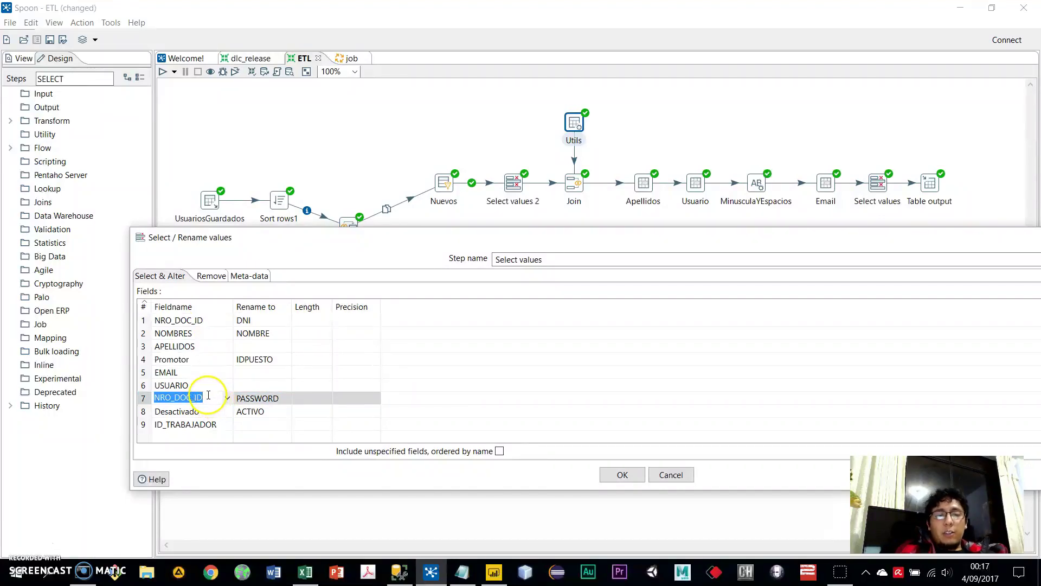
pyautogui.click(260, 398)
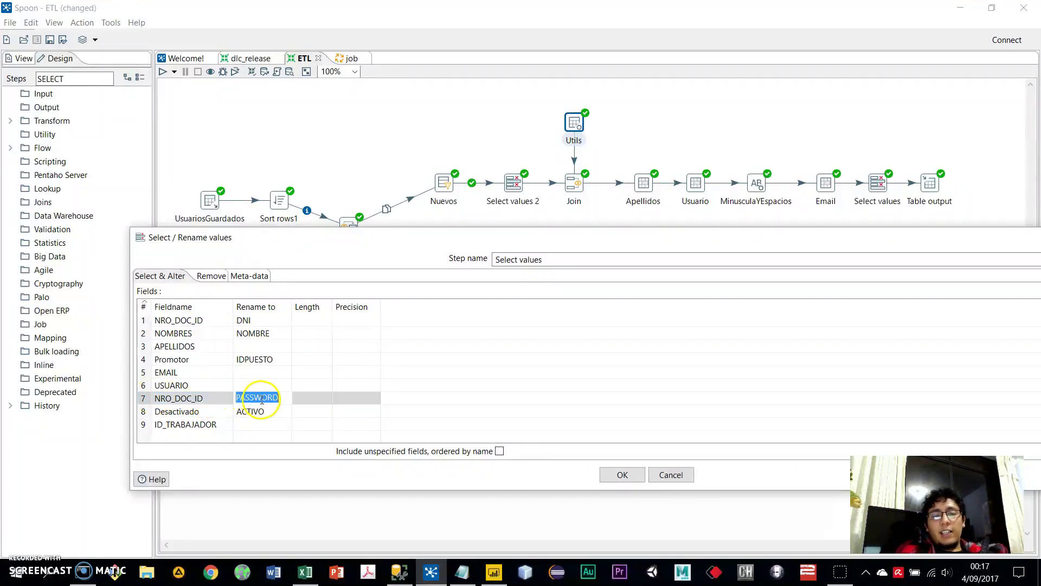
pyautogui.click(203, 413)
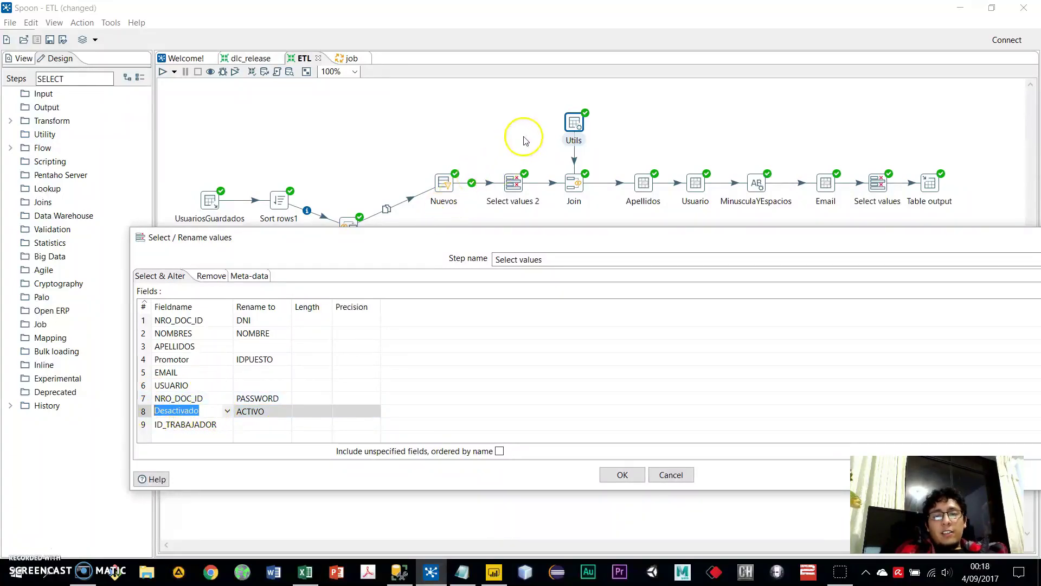
pyautogui.click(254, 415)
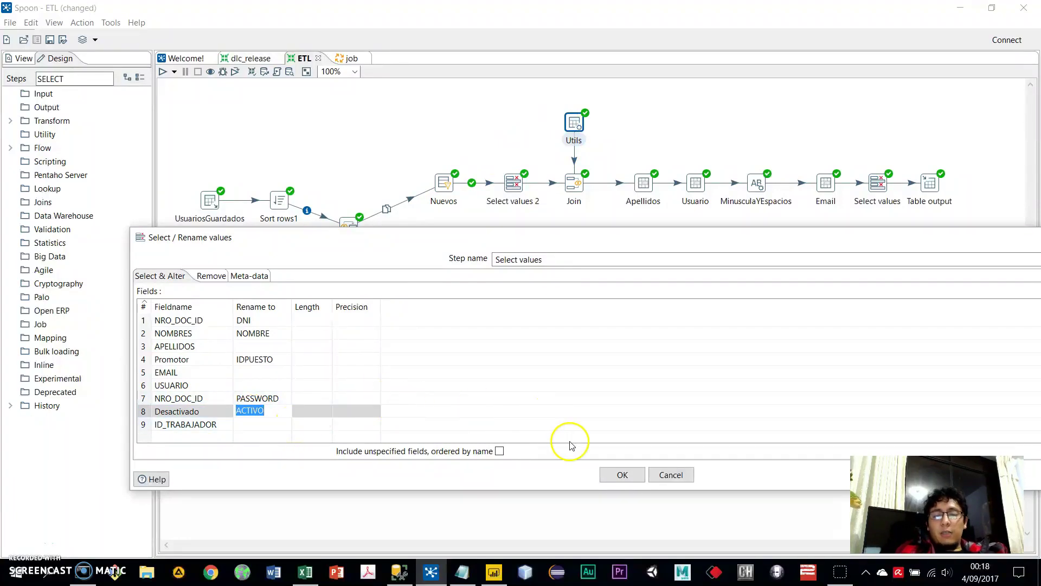
pyautogui.click(622, 475)
# - Review the Table output step's SaleslandDestiny connection and tblUsuario target table, and close its settings
pyautogui.click(881, 184)
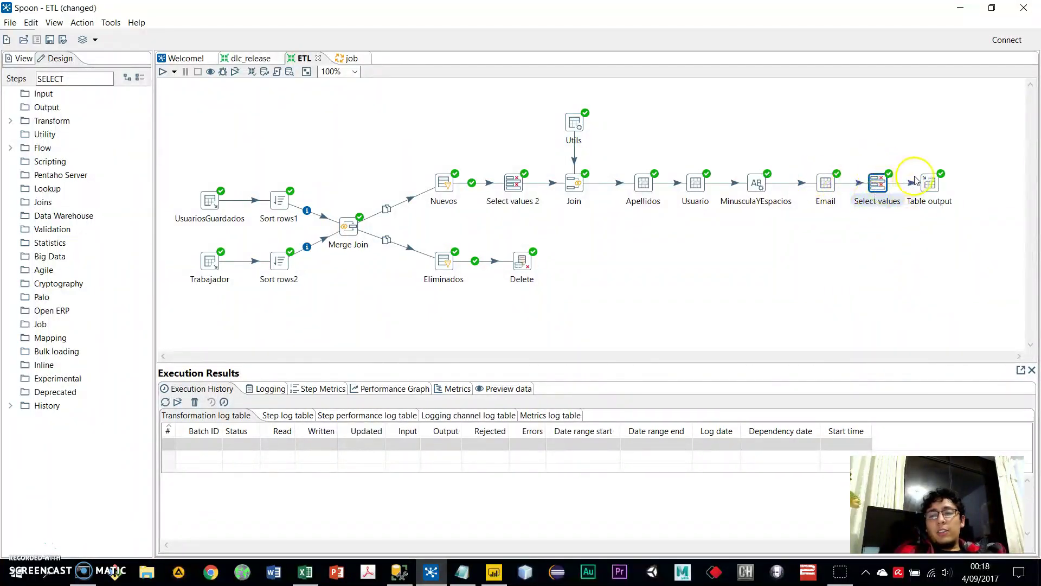
pyautogui.click(937, 188)
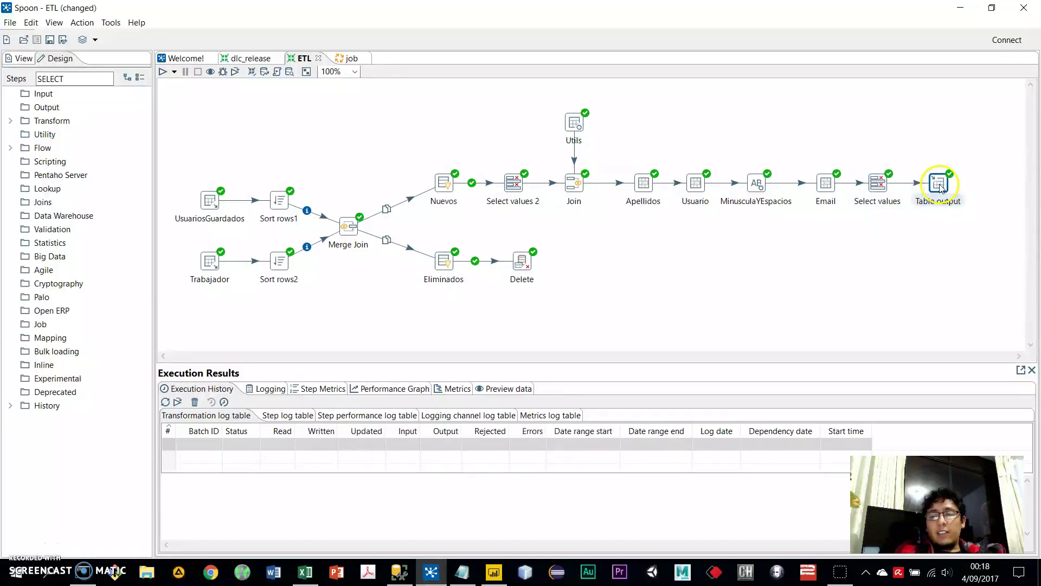
pyautogui.doubleClick(939, 185)
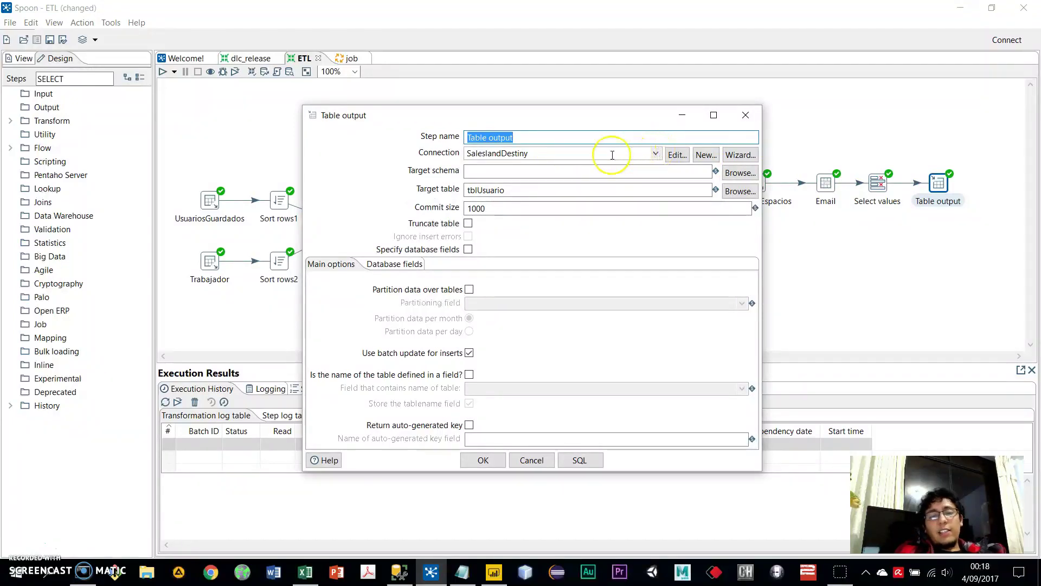
pyautogui.moveTo(516, 191); pyautogui.dragTo(439, 185)
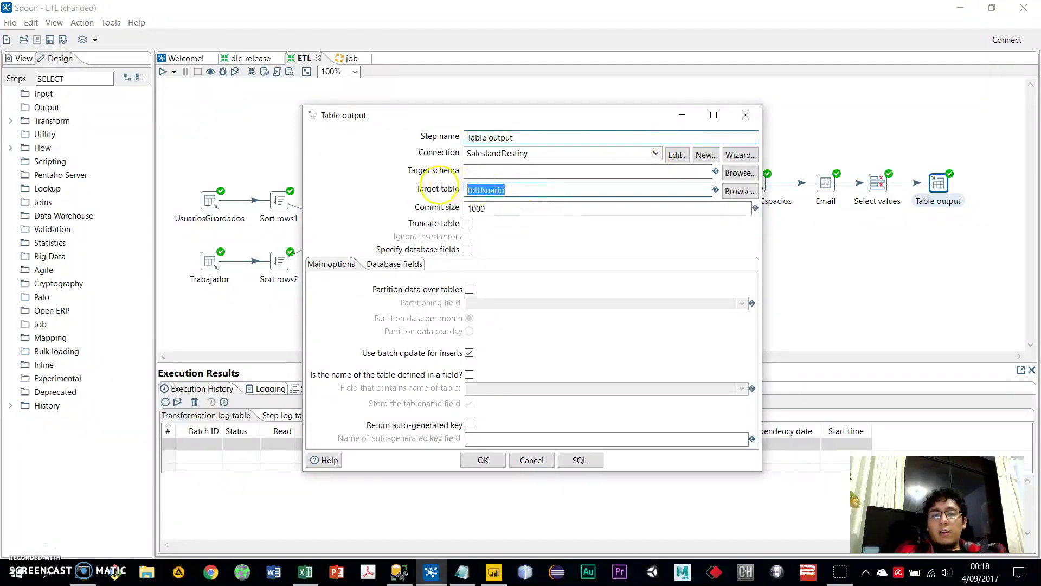
pyautogui.click(501, 192)
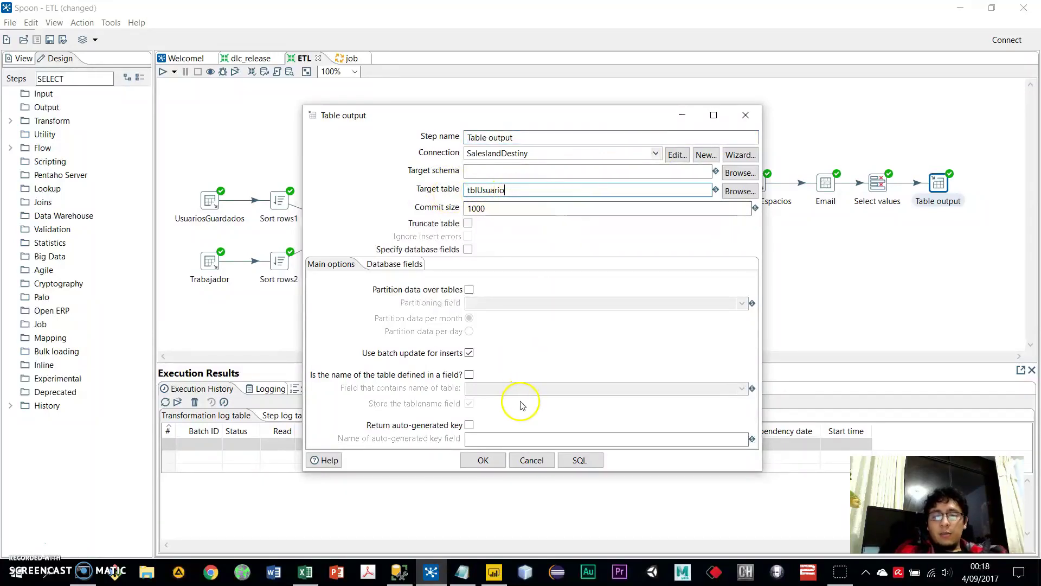
pyautogui.click(481, 460)
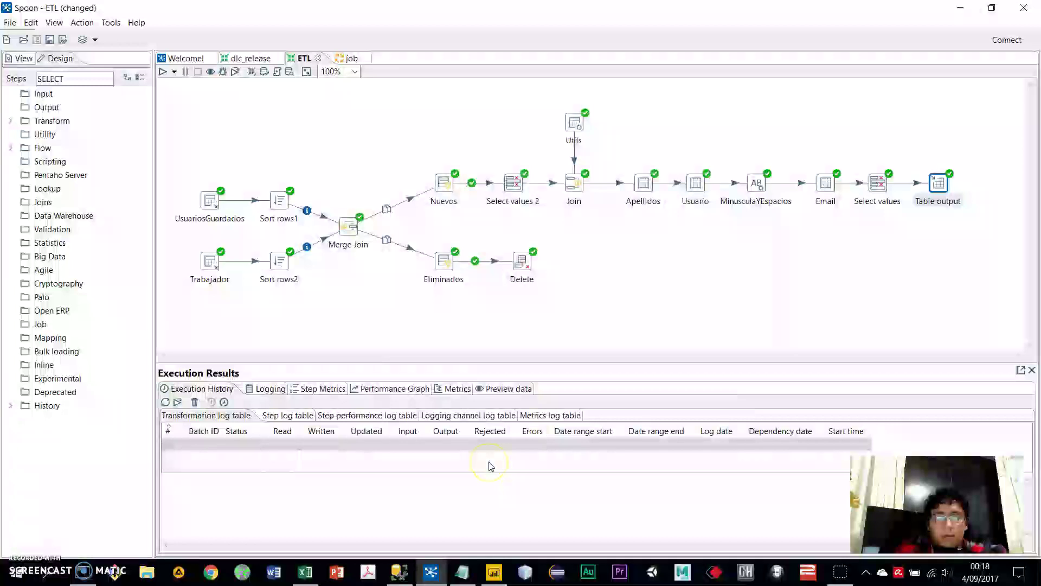
# - Switch to SQL Server Management Studio and run the complete SELECT query on the SaleslandWeb tblUsuario table
pyautogui.click(399, 572)
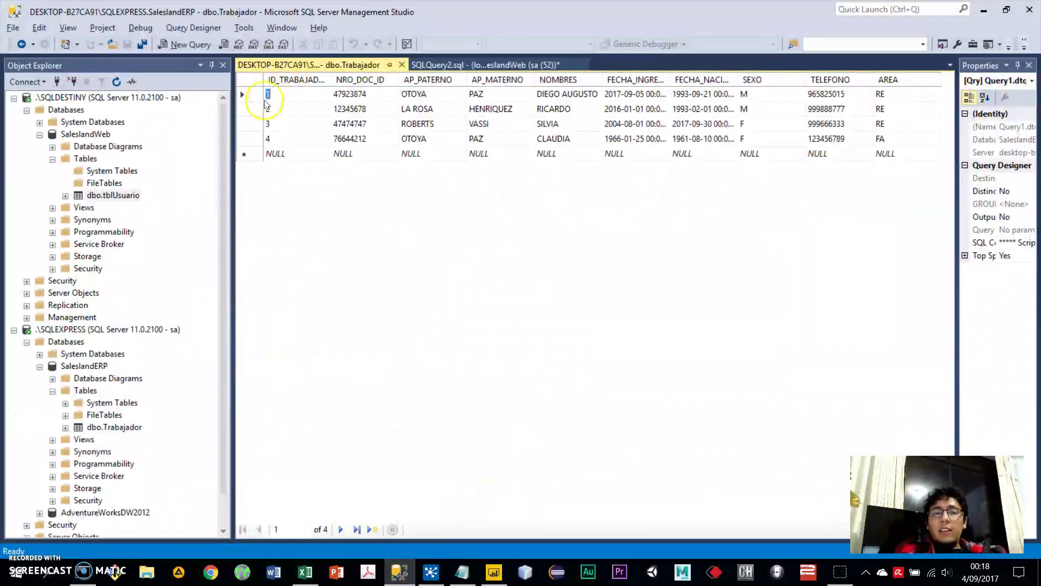
pyautogui.click(462, 65)
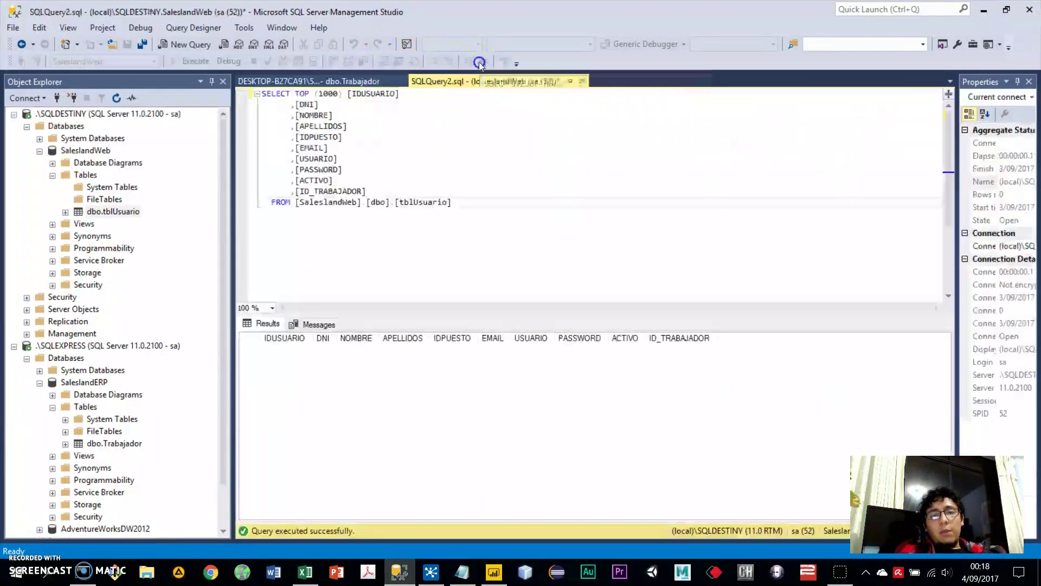
pyautogui.moveTo(502, 202); pyautogui.dragTo(234, 88)
pyautogui.press('F5')
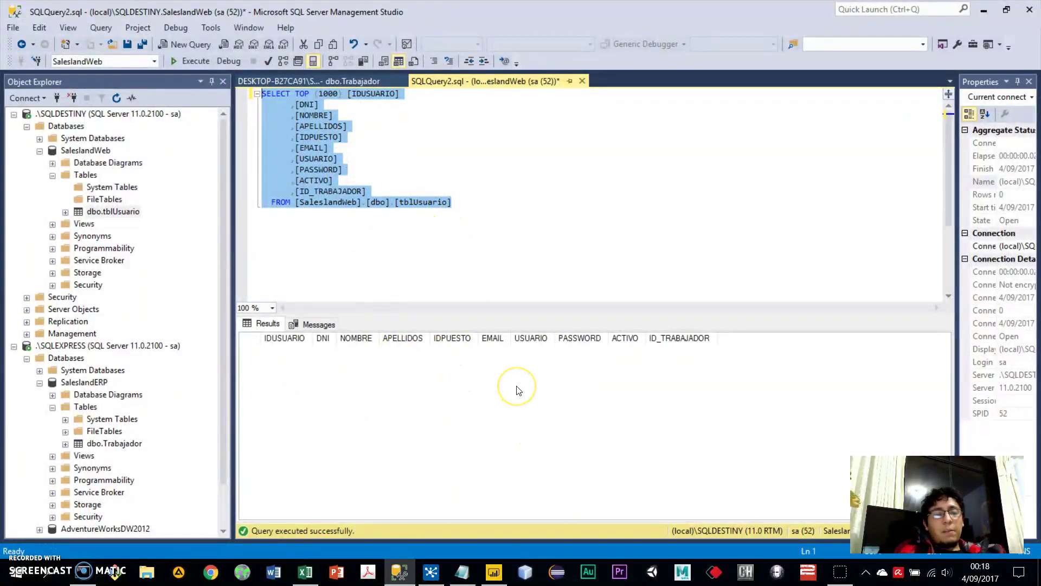
# - Check the ETL transformation in Spoon, and rerun the tblUsuario query in SQL Server Management Studio
pyautogui.hotkey('alt', 'Tab')
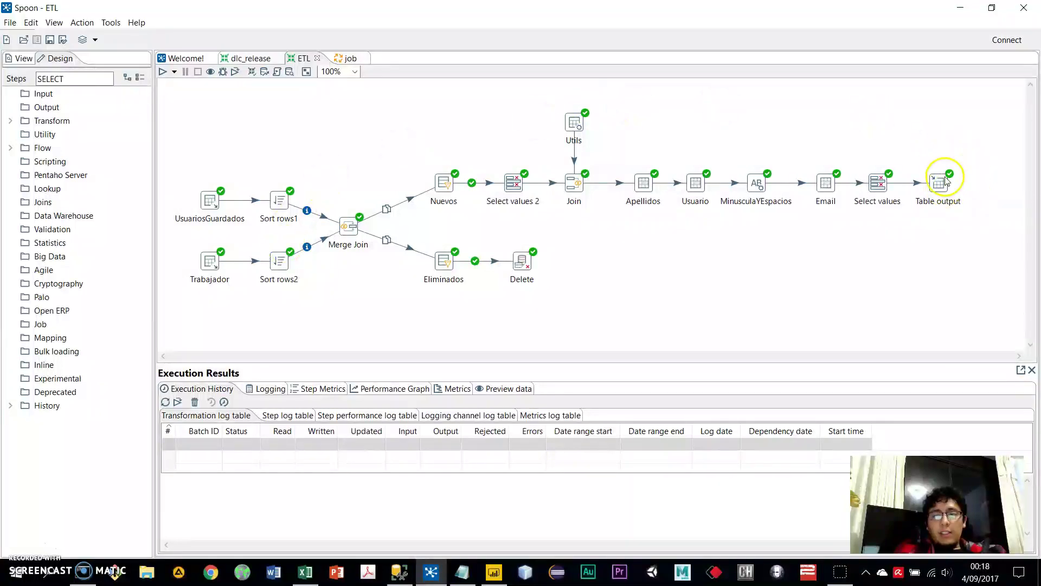
pyautogui.moveTo(948, 180)
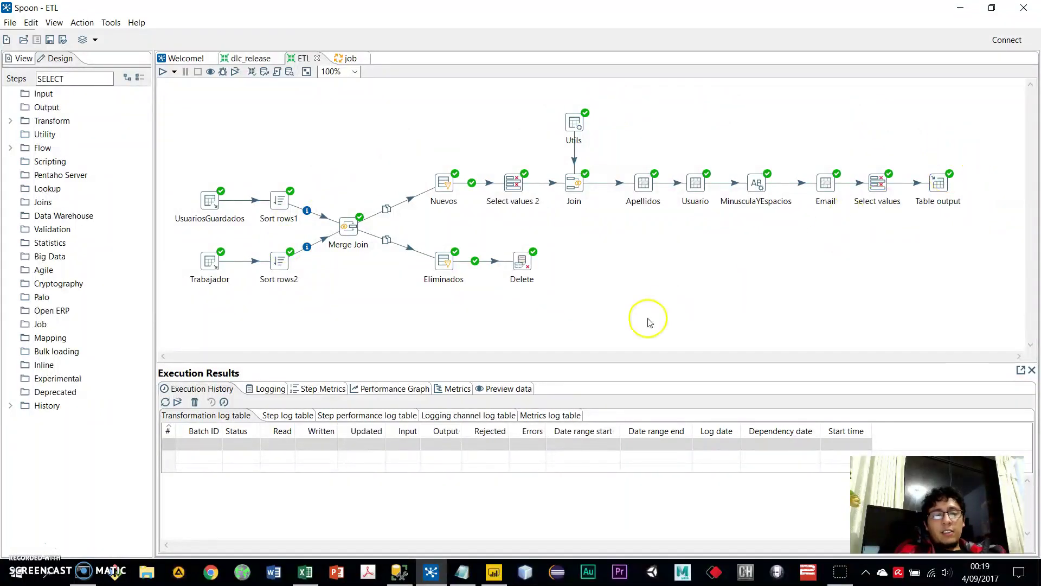
pyautogui.hotkey('alt', 'Tab')
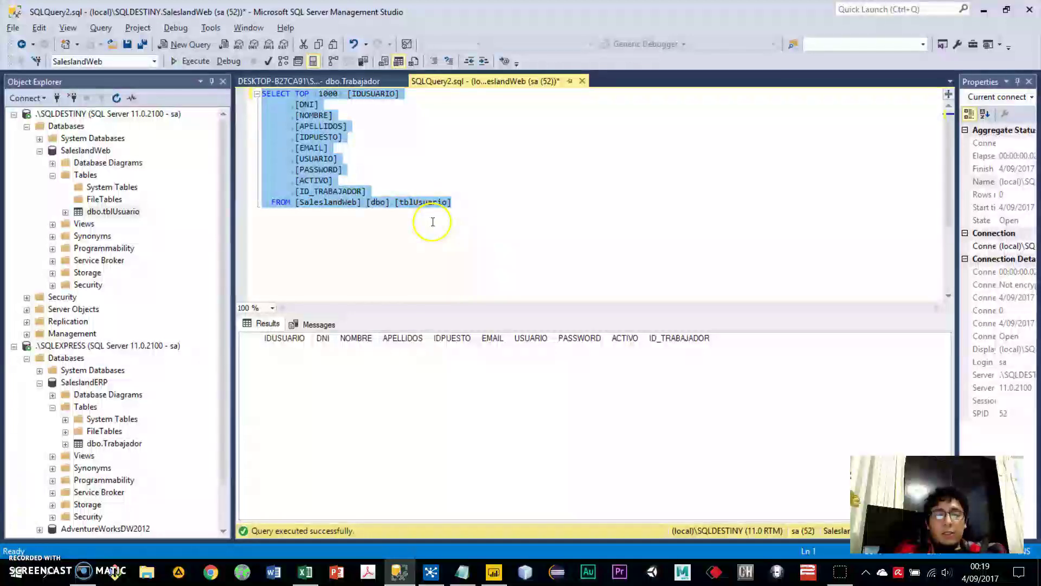
pyautogui.press('F5')
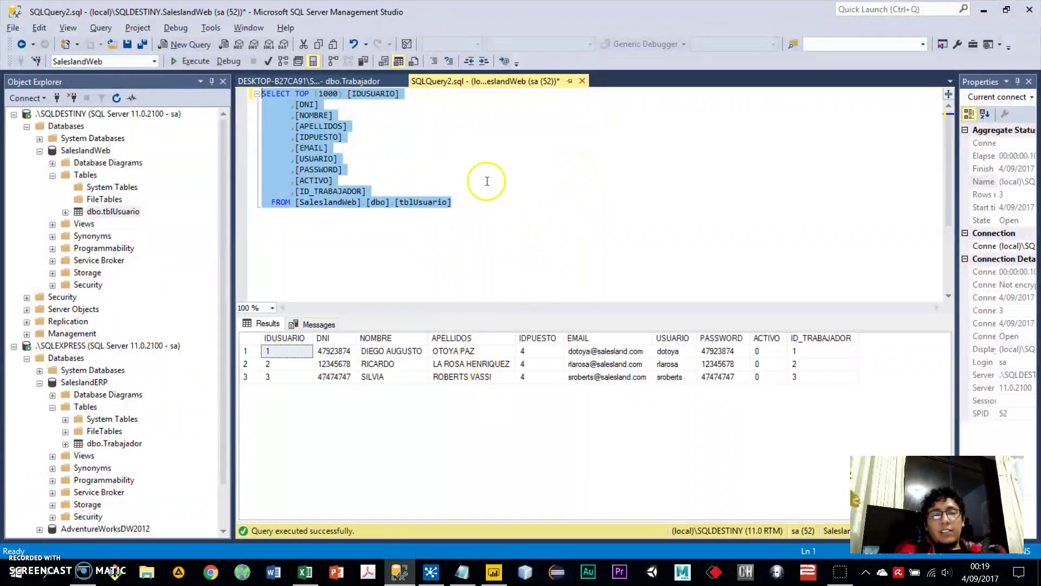
# - Inspect the AREA value of the fourth record in the source Trabajador table and return to the tblUsuario results
pyautogui.click(350, 81)
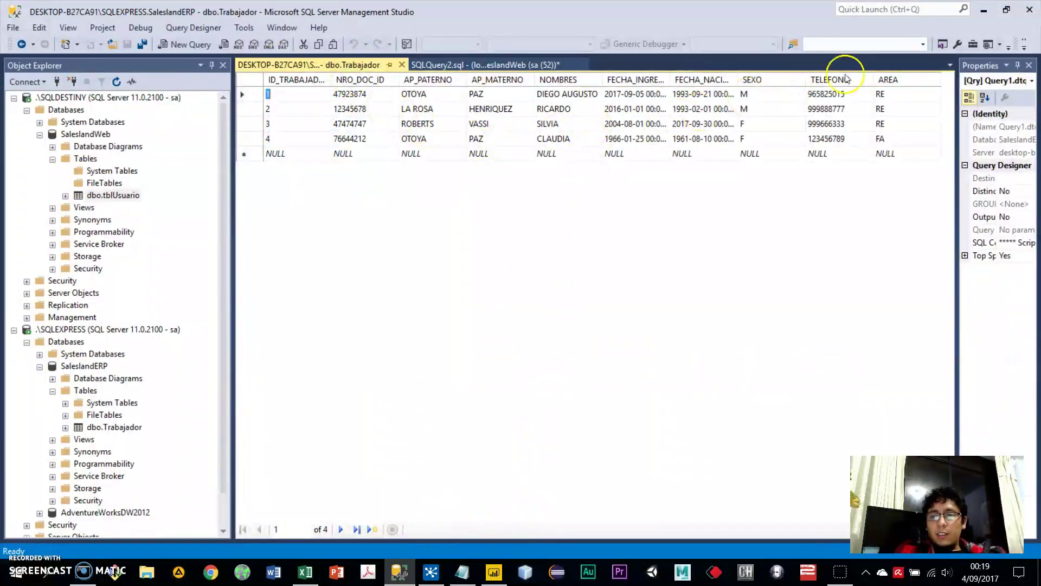
pyautogui.click(890, 139)
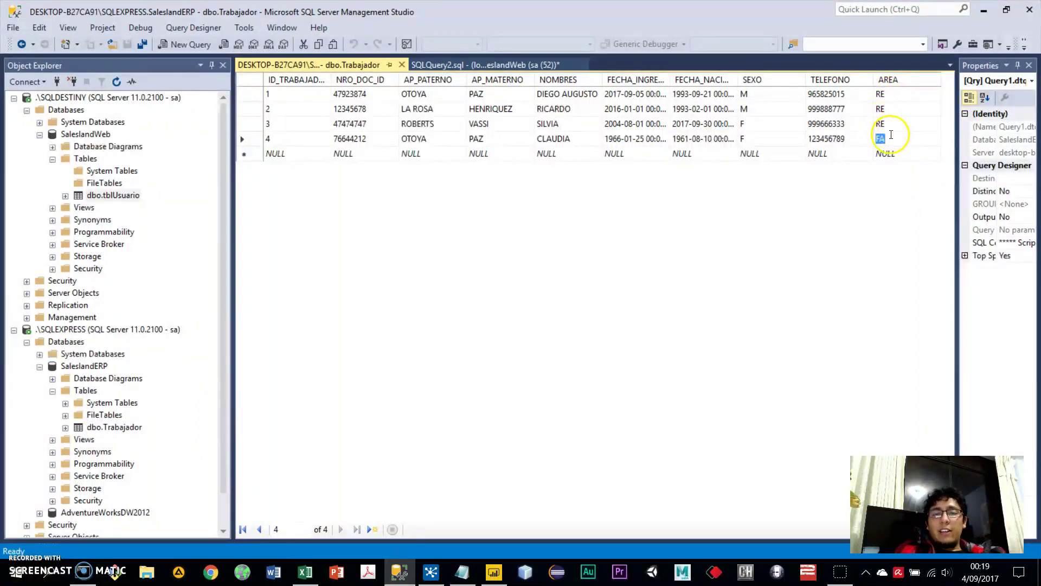
pyautogui.click(511, 65)
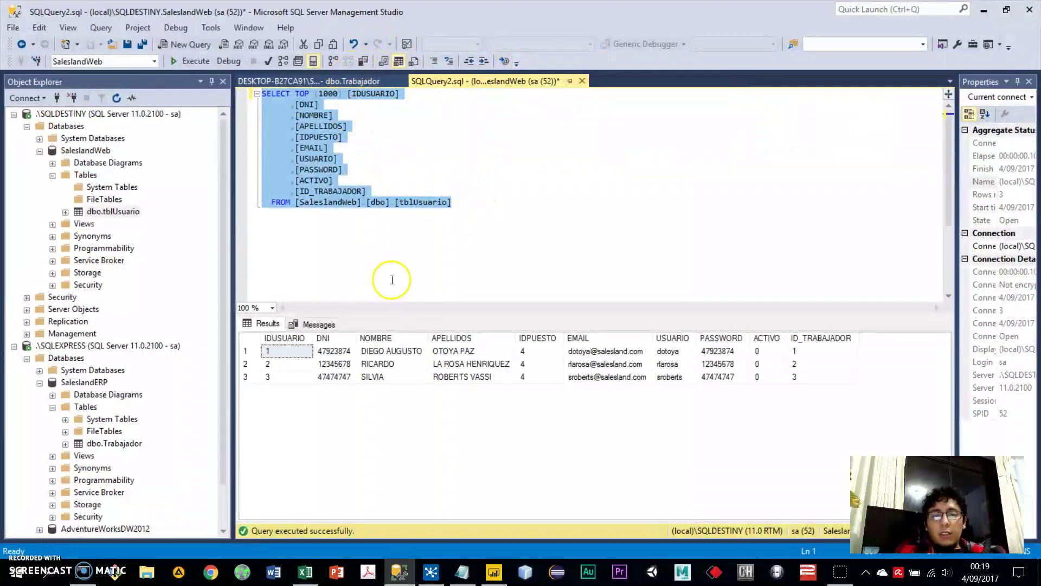
# - Examine the APELLIDOS and generated EMAIL values in the tblUsuario query results
pyautogui.click(453, 363)
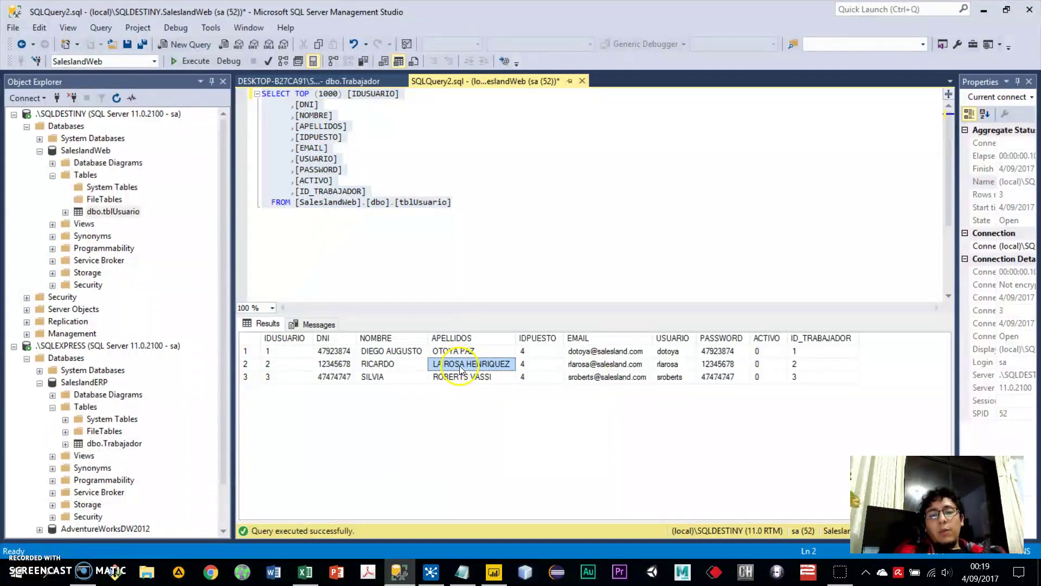
pyautogui.click(576, 367)
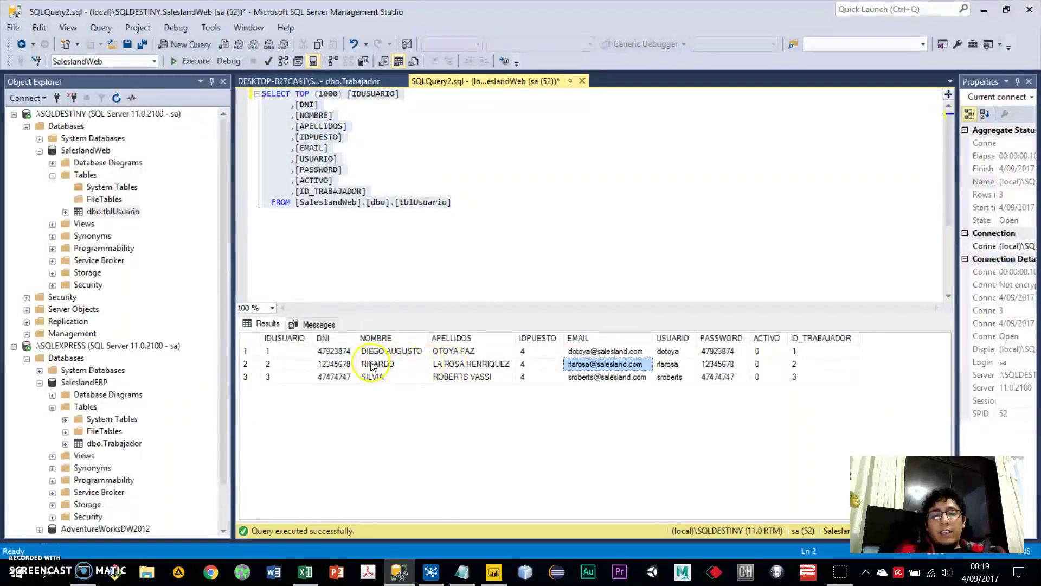
pyautogui.click(592, 351)
pyautogui.click(593, 364)
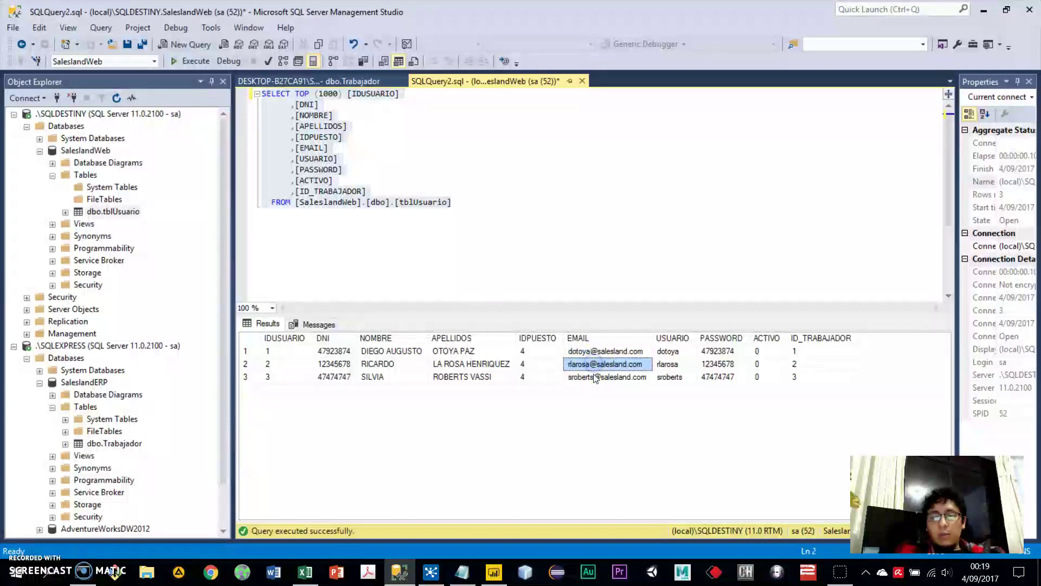
pyautogui.click(594, 376)
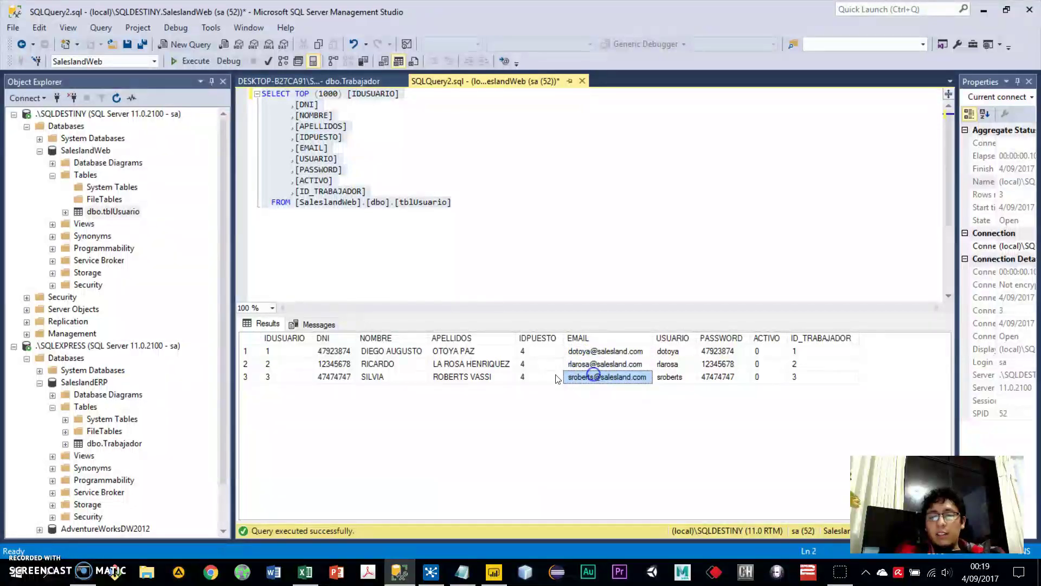
# - Recheck the source Trabajador records, and examine the USUARIO and PASSWORD values of each tblUsuario result row
pyautogui.click(367, 82)
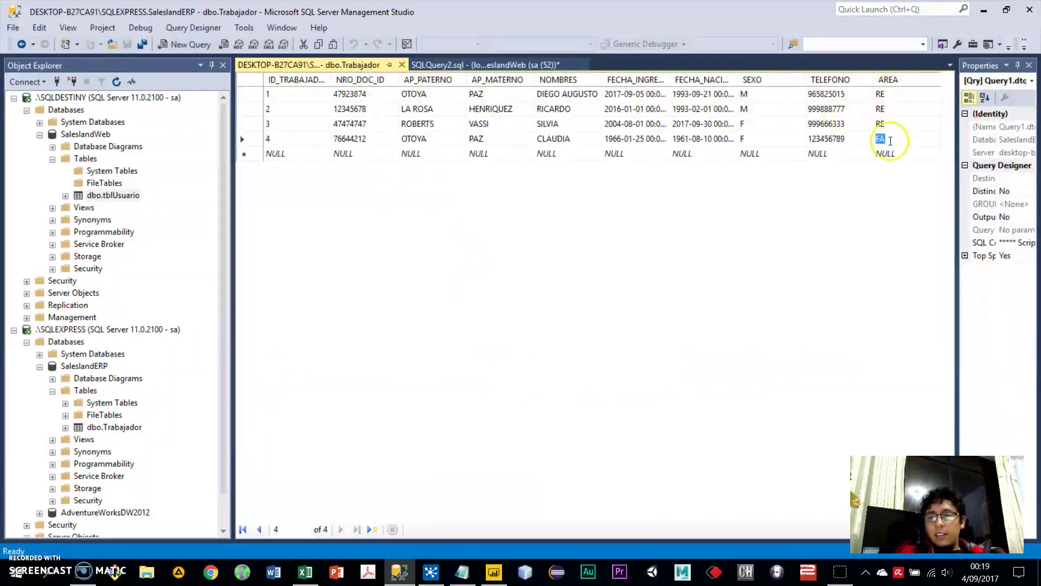
pyautogui.click(505, 65)
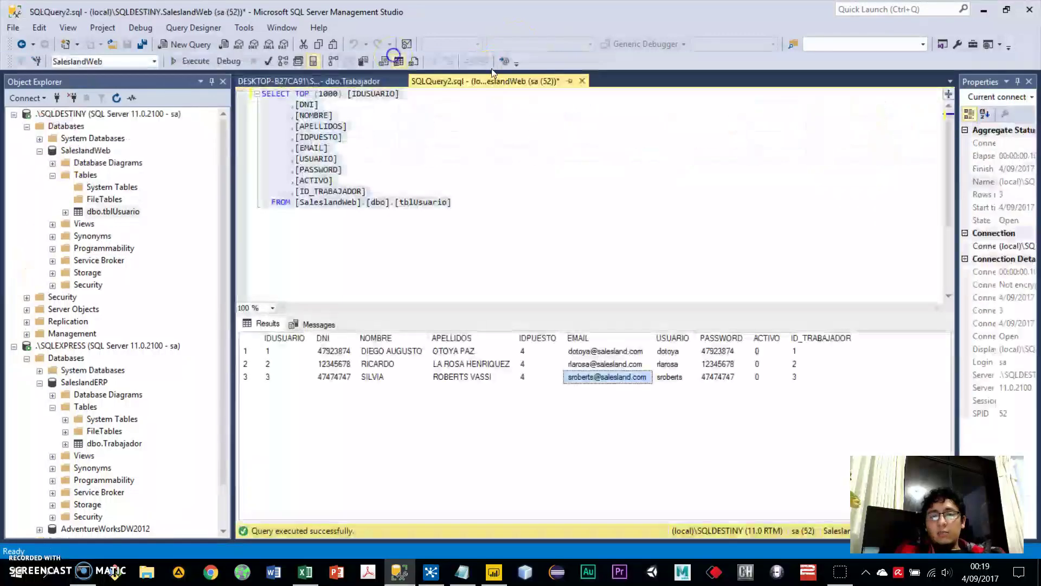
pyautogui.click(671, 352)
pyautogui.click(672, 364)
pyautogui.click(675, 376)
pyautogui.click(719, 376)
pyautogui.click(719, 363)
pyautogui.click(718, 351)
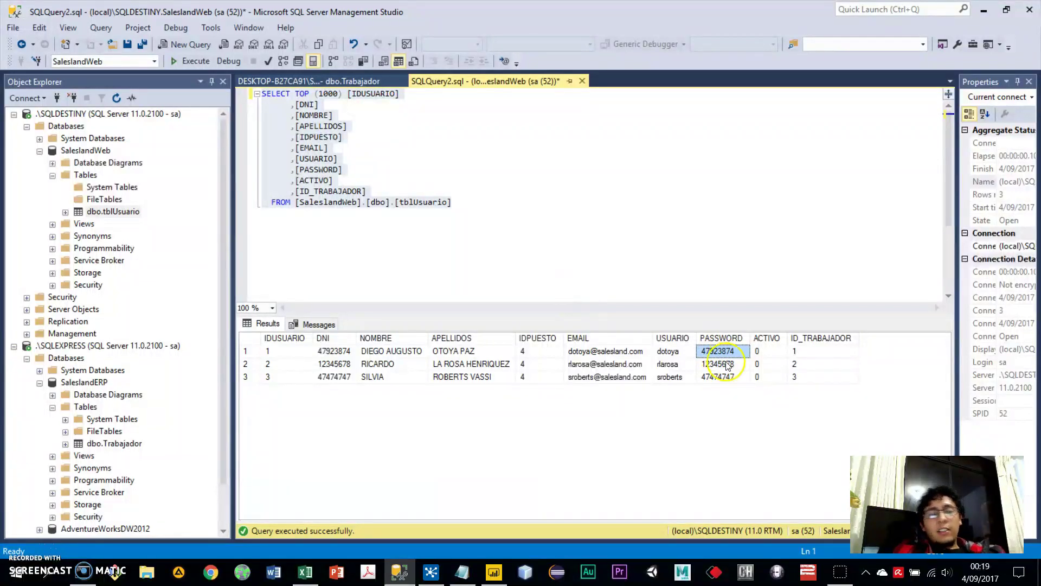
# - Open Evaluación Postulantes BI-Jr-PBI.pdf in Acrobat, check the USUARIO and PASSWORD field requirements, and return to SQL Server Management Studio
pyautogui.click(369, 570)
pyautogui.rightClick(369, 571)
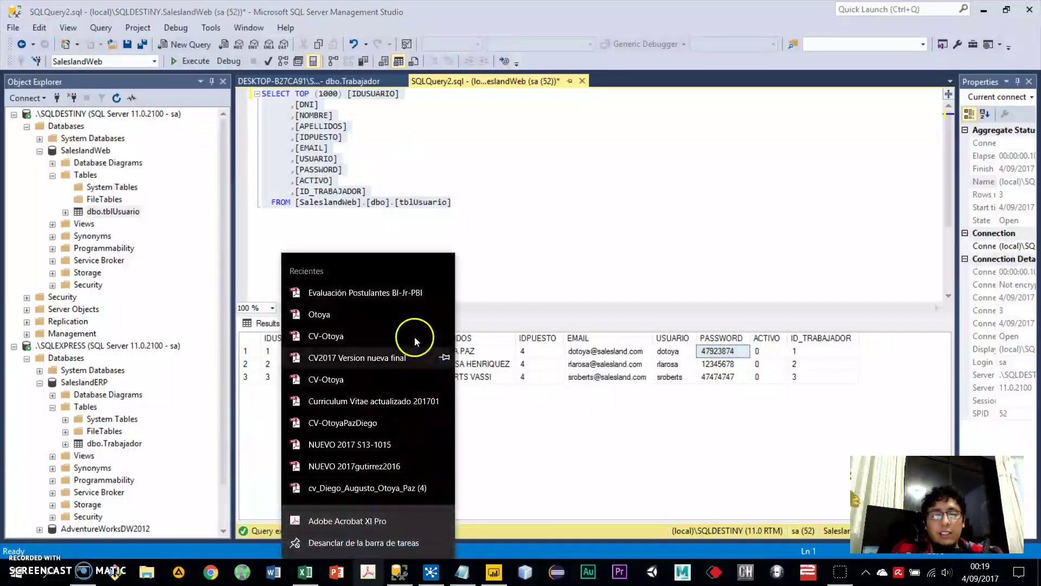
pyautogui.click(402, 292)
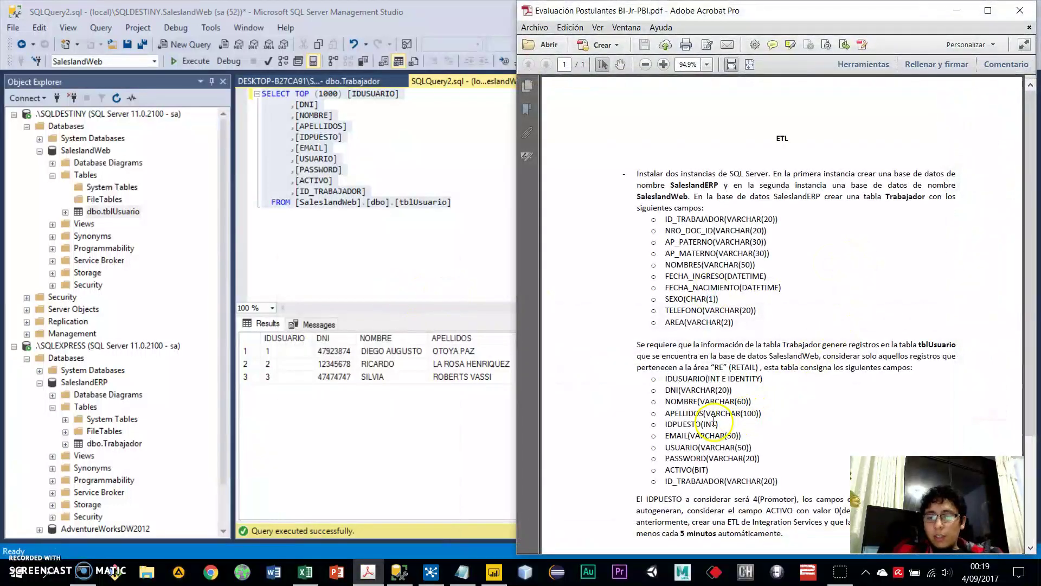
pyautogui.moveTo(700, 448); pyautogui.dragTo(751, 460)
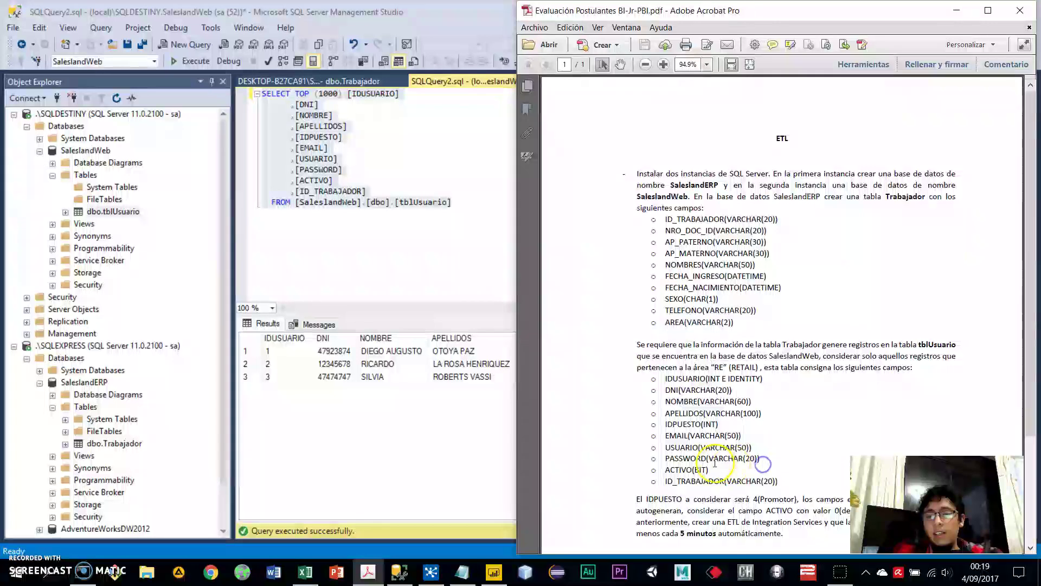
pyautogui.click(487, 443)
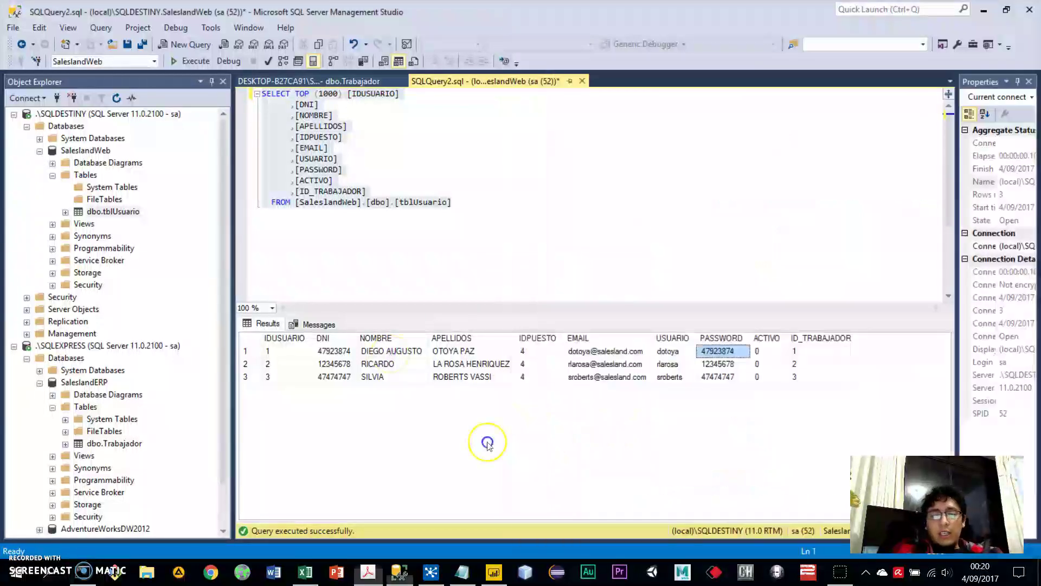
# - Examine the PASSWORD and ID_TRABAJADOR values in all three tblUsuario result rows
pyautogui.click(727, 363)
pyautogui.click(727, 351)
pyautogui.click(729, 375)
pyautogui.click(736, 366)
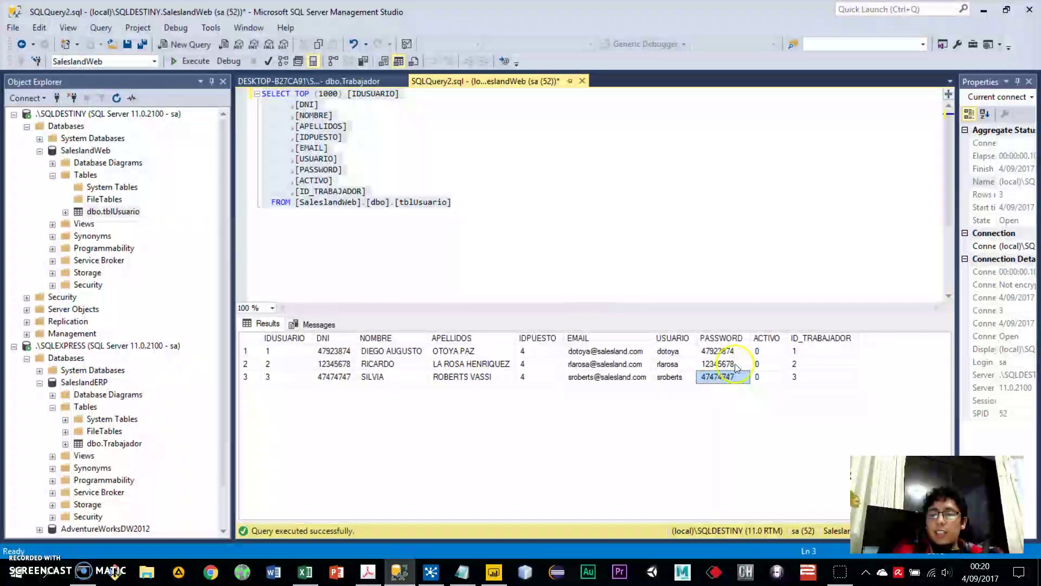
pyautogui.click(823, 352)
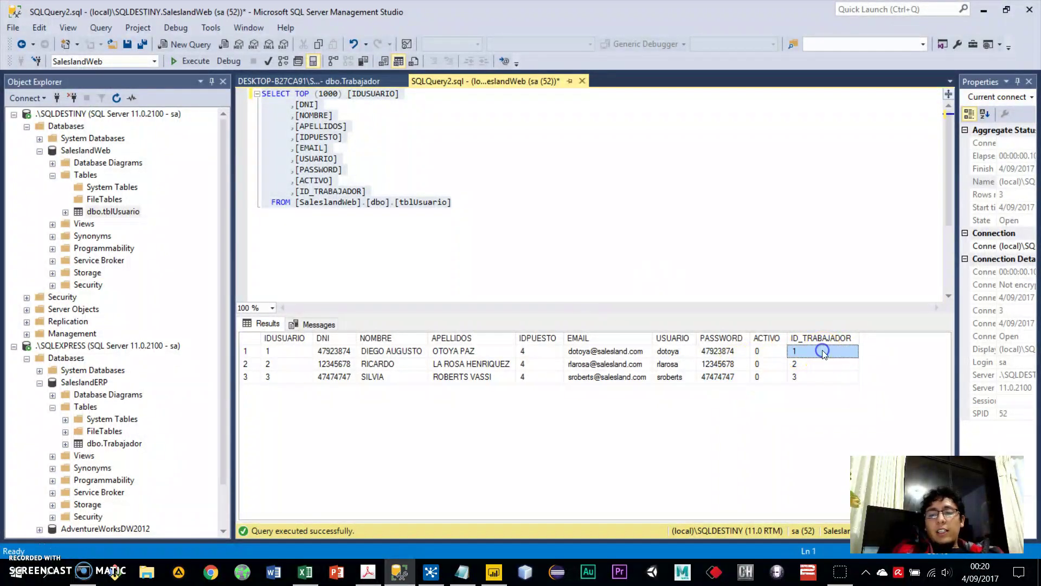
pyautogui.click(825, 364)
pyautogui.click(820, 376)
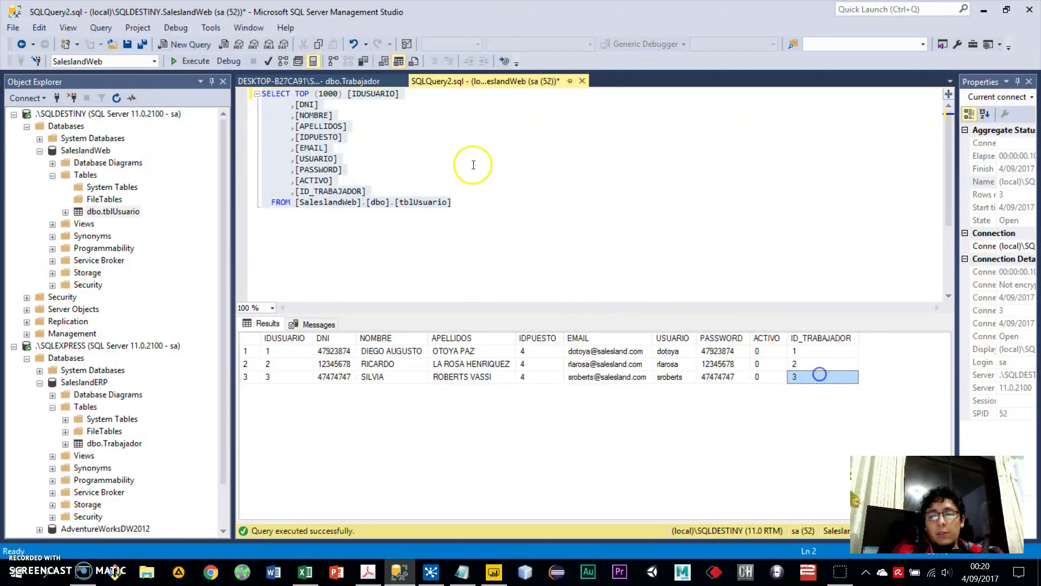
# - Compare the ID_TRABAJADOR values and the fourth record of the Trabajador table with the tblUsuario query results
pyautogui.click(366, 80)
pyautogui.click(298, 102)
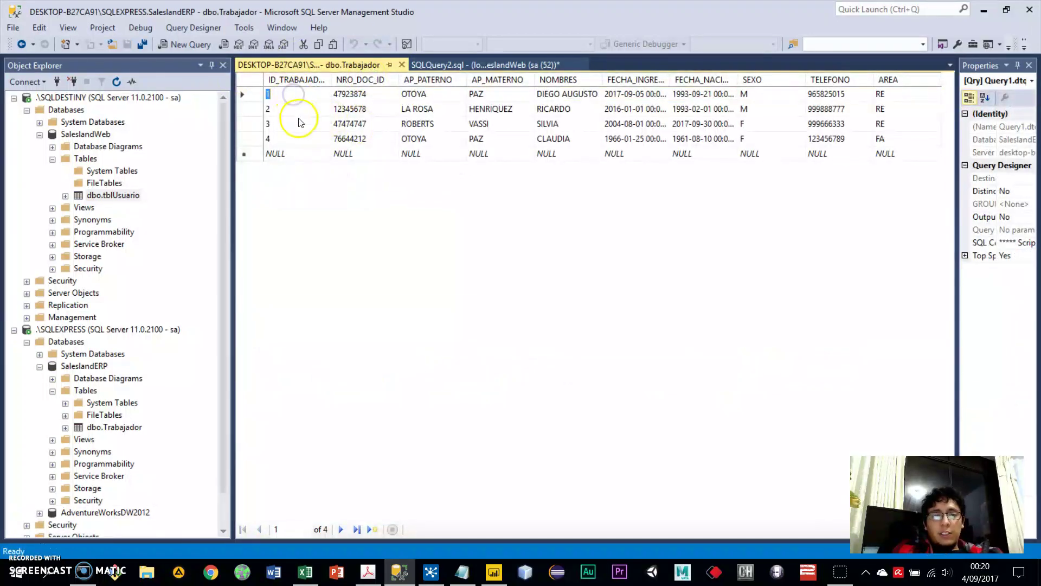
pyautogui.click(415, 139)
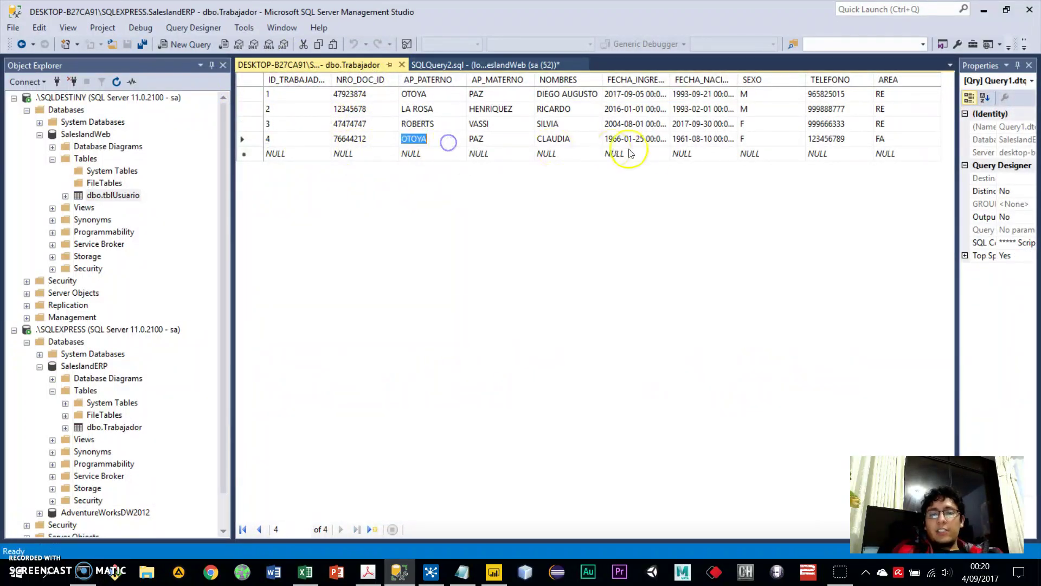
pyautogui.click(485, 64)
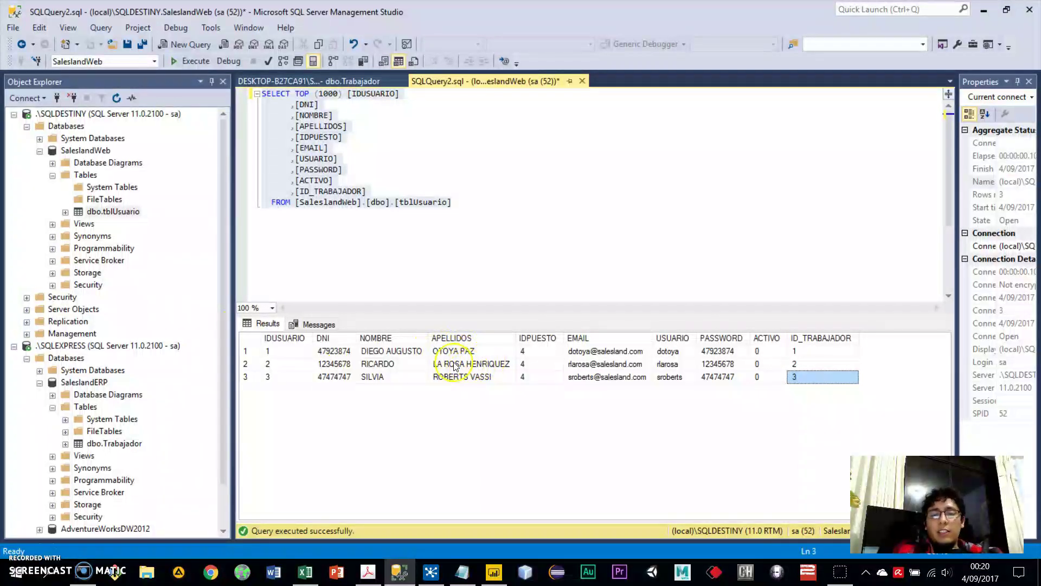
pyautogui.click(326, 80)
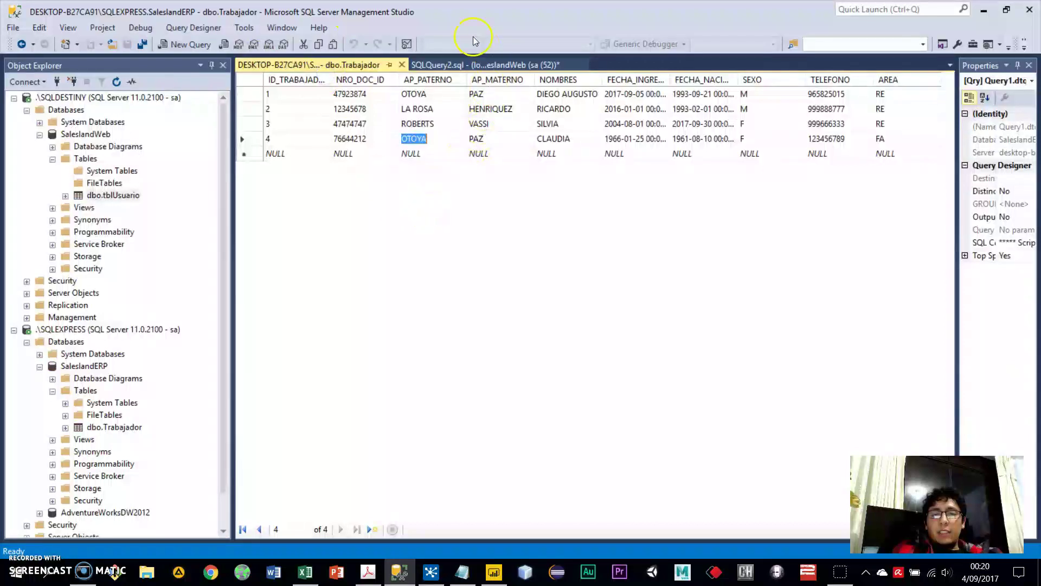
pyautogui.click(477, 64)
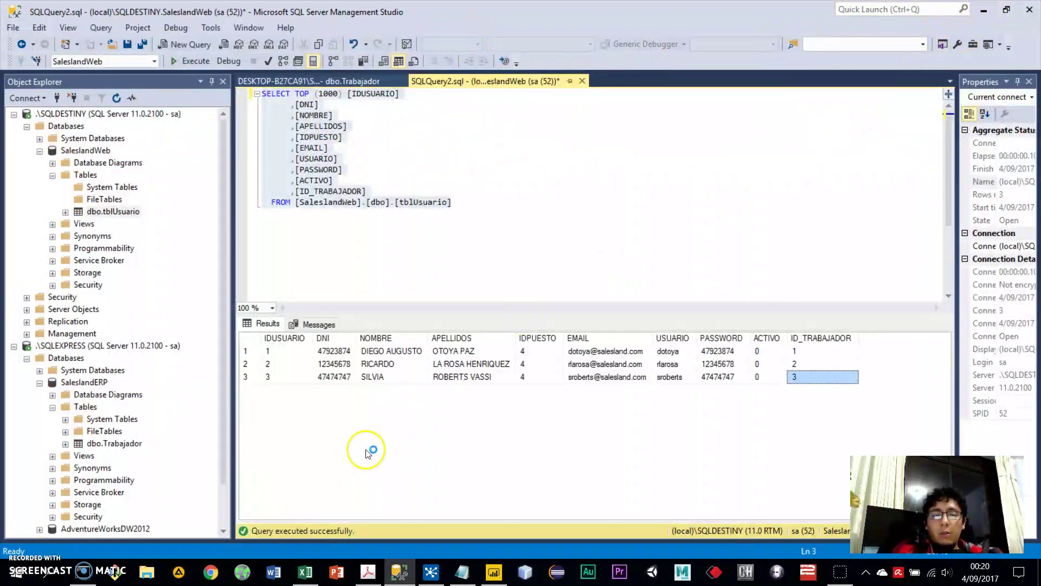
# - Switch to Spoon and preview the output rows of the UsuariosGuardados, Merge Join and Trabajador steps in the ETL transformation
pyautogui.click(431, 571)
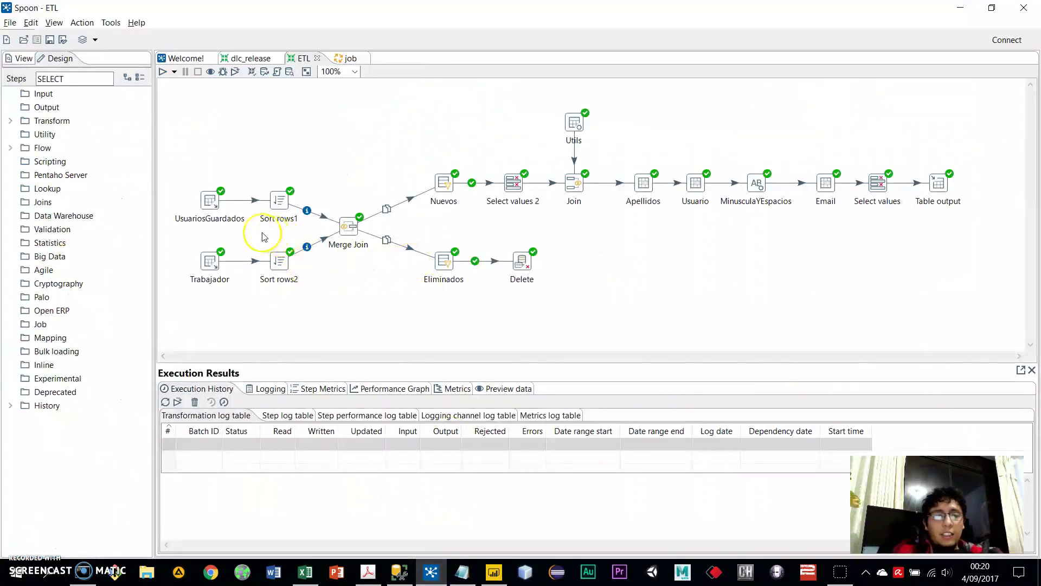
pyautogui.click(213, 201)
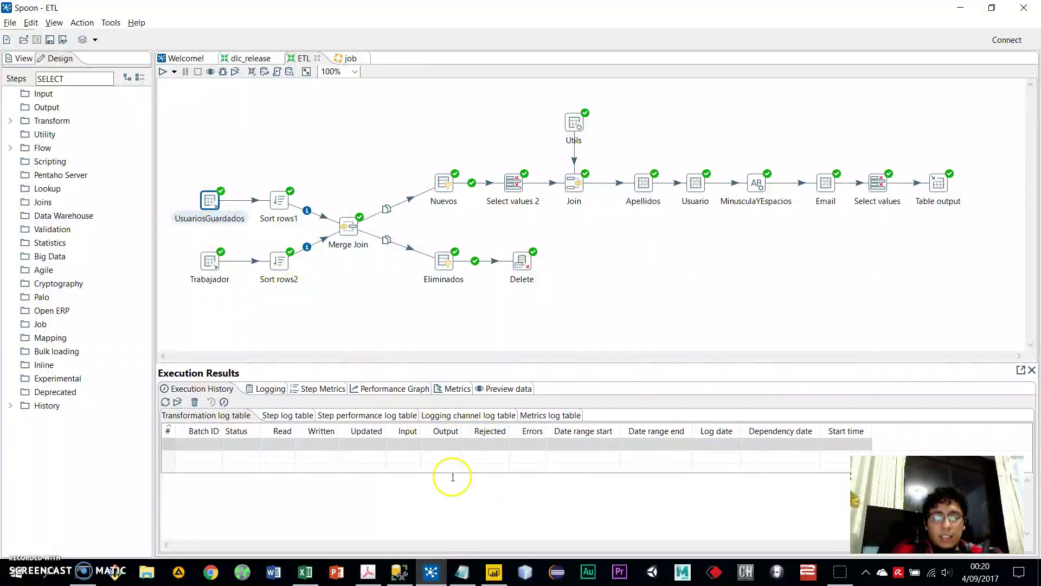
pyautogui.click(347, 225)
pyautogui.click(498, 390)
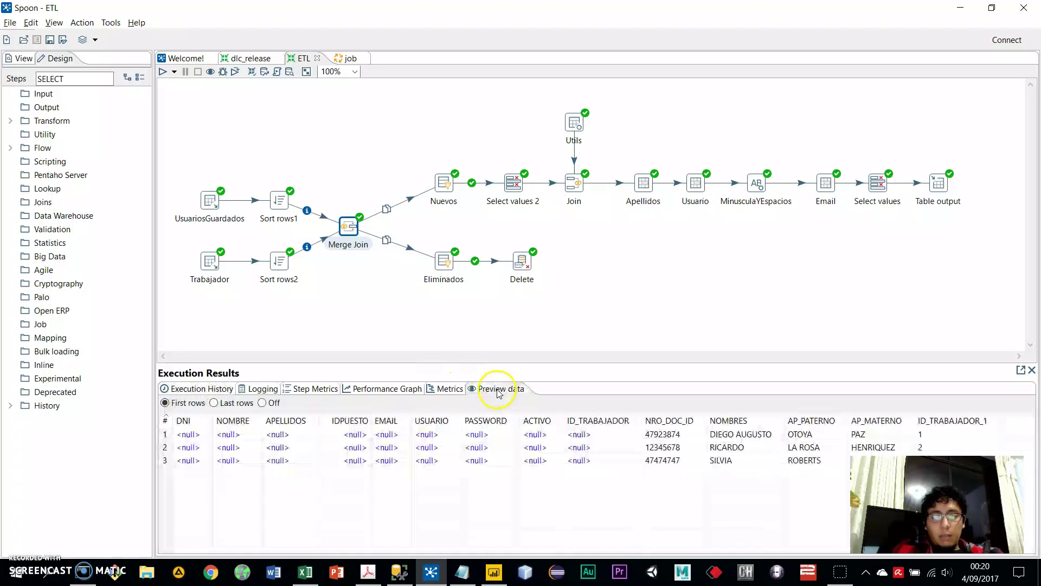
pyautogui.click(211, 206)
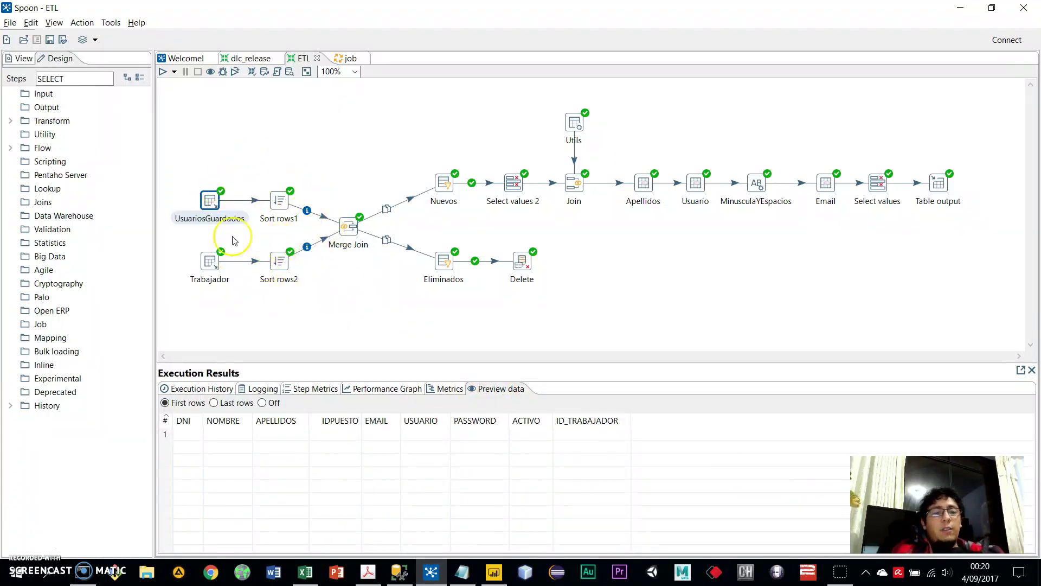
pyautogui.click(211, 261)
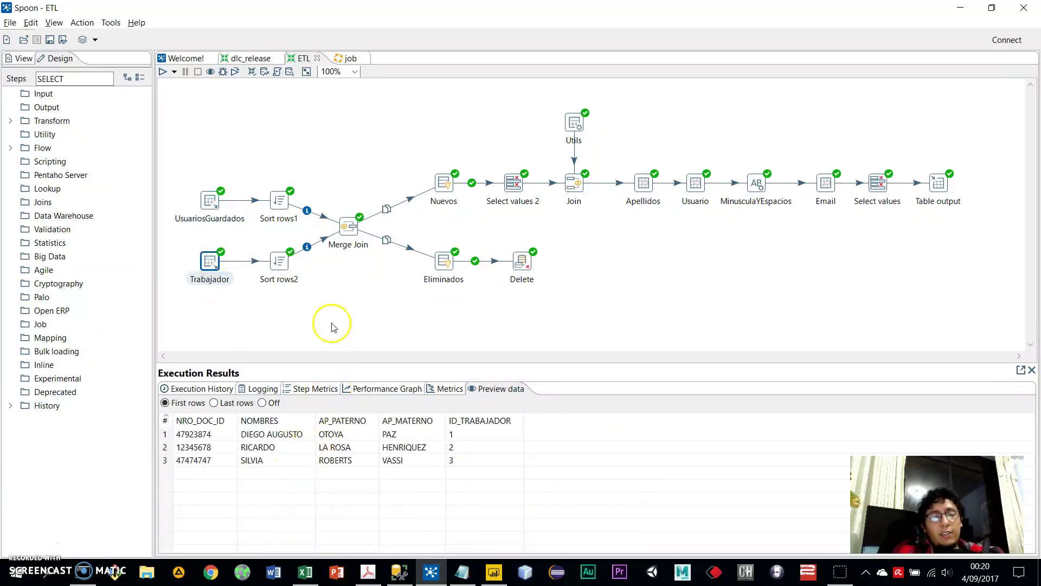
# - Inspect the AREA filter in the SQL query of the Trabajador table input, and close its settings without changes
pyautogui.doubleClick(211, 265)
pyautogui.doubleClick(545, 262)
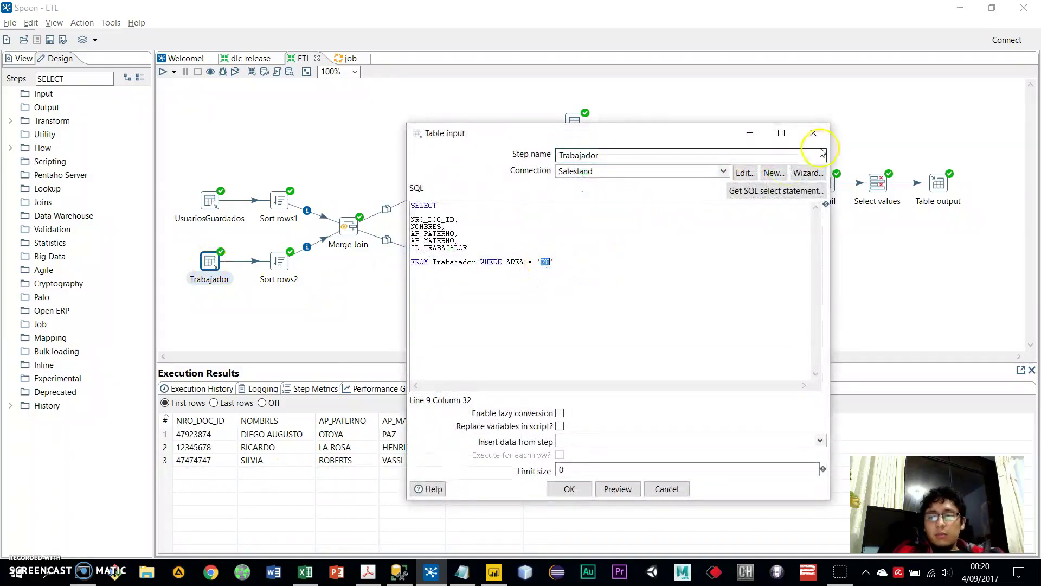
pyautogui.click(813, 133)
# - Preview both Sort rows steps, and examine the tblUsuario-side fields, including EMAIL, in the Merge Join output rows
pyautogui.click(279, 200)
pyautogui.click(283, 263)
pyautogui.click(347, 225)
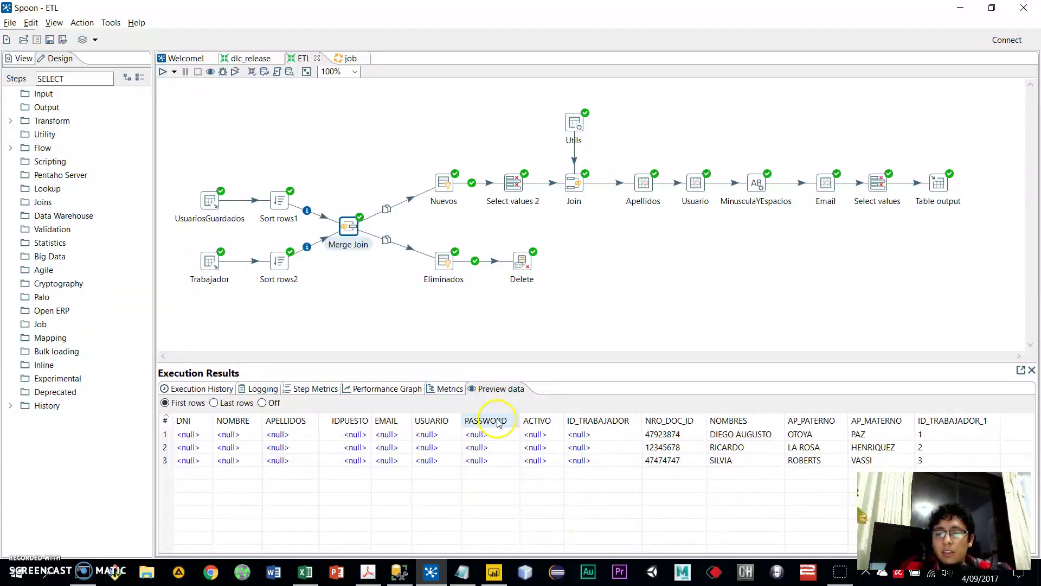
pyautogui.click(387, 449)
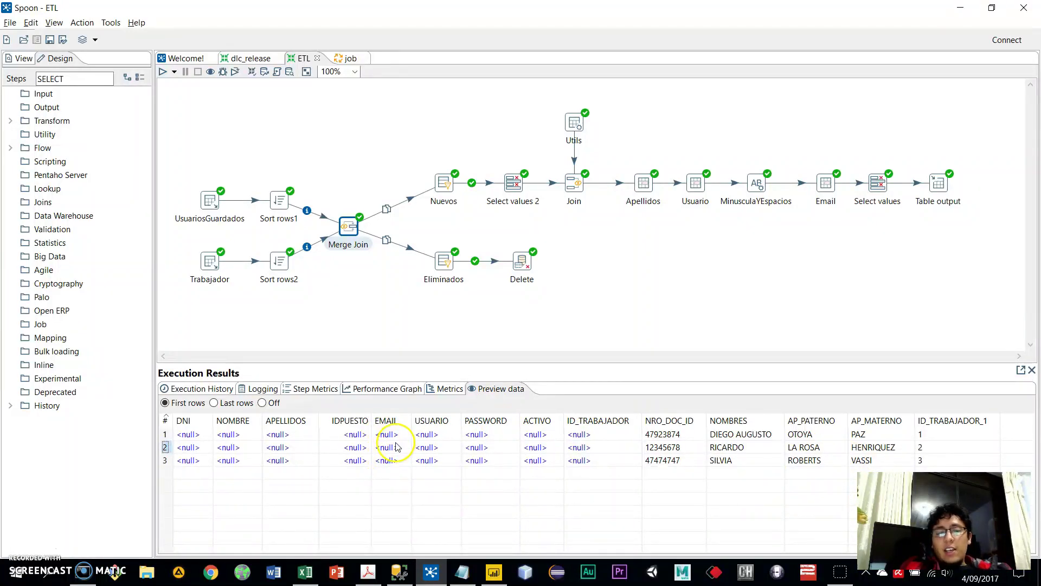
pyautogui.click(394, 422)
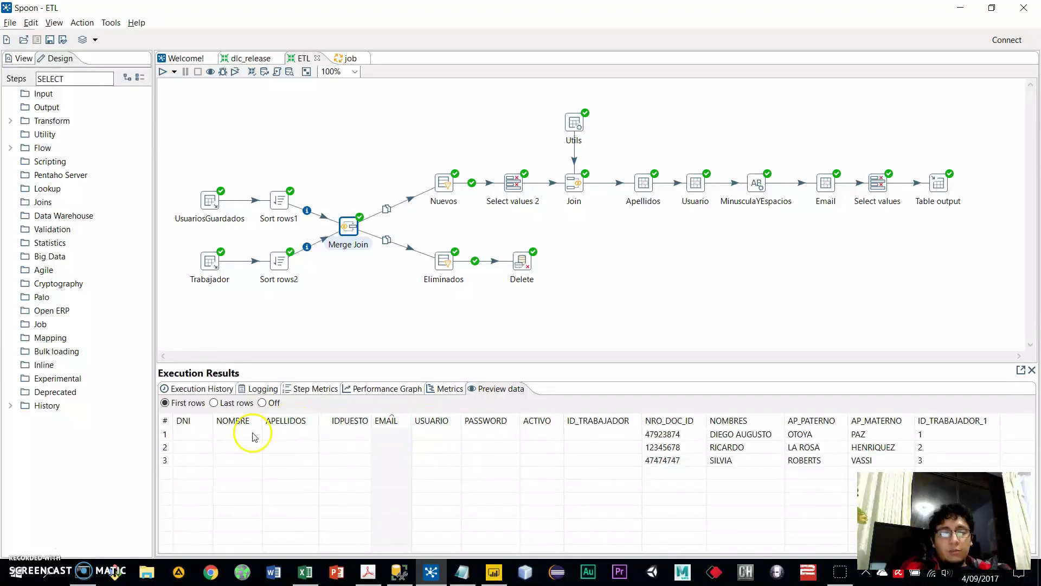
# - Preview the Nuevos, Eliminados and Delete branches, and compare the fields output by Nuevos with those of Select values 2
pyautogui.click(442, 181)
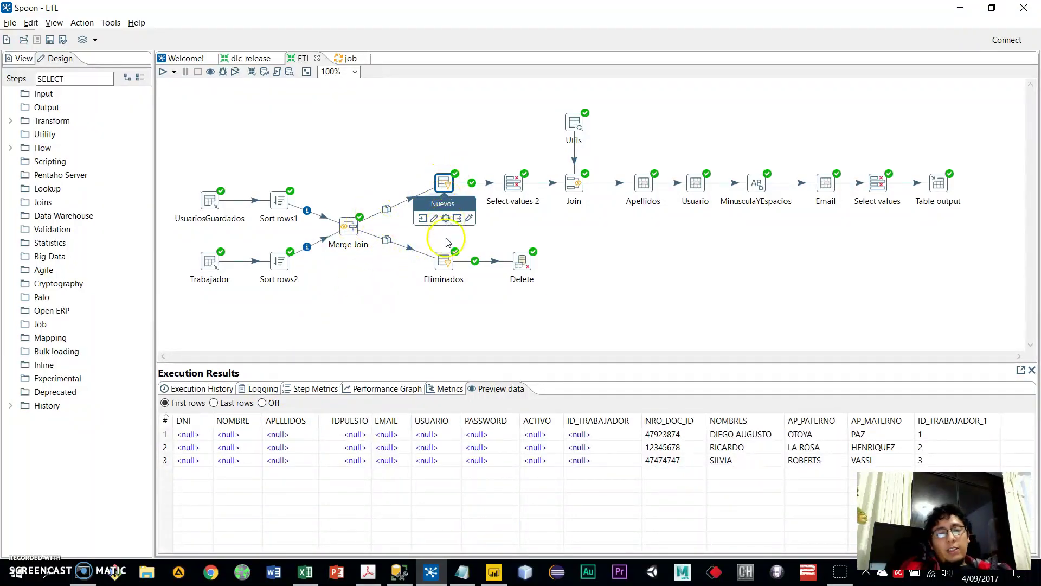
pyautogui.click(443, 259)
pyautogui.click(517, 264)
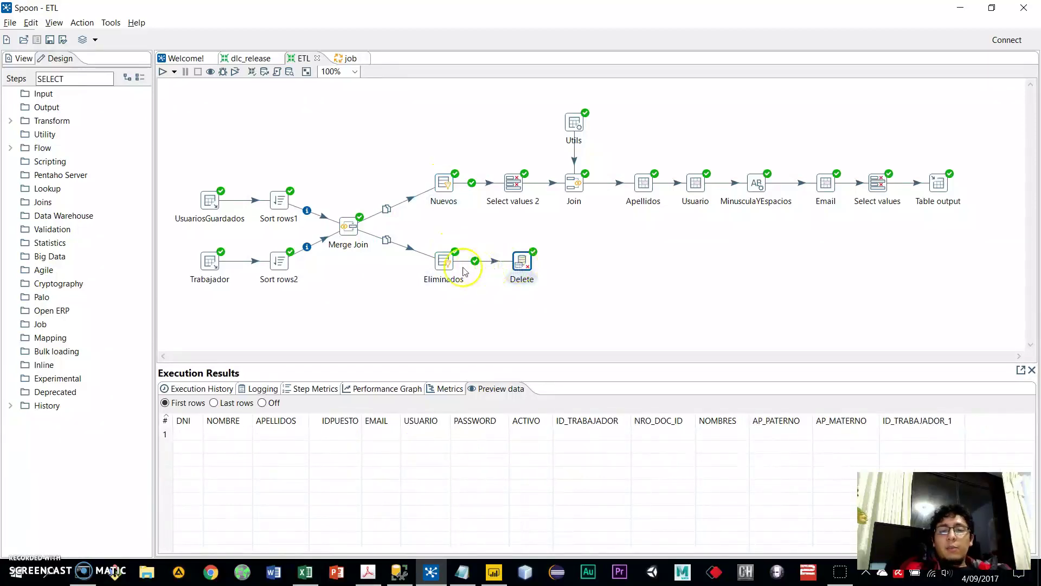
pyautogui.click(444, 184)
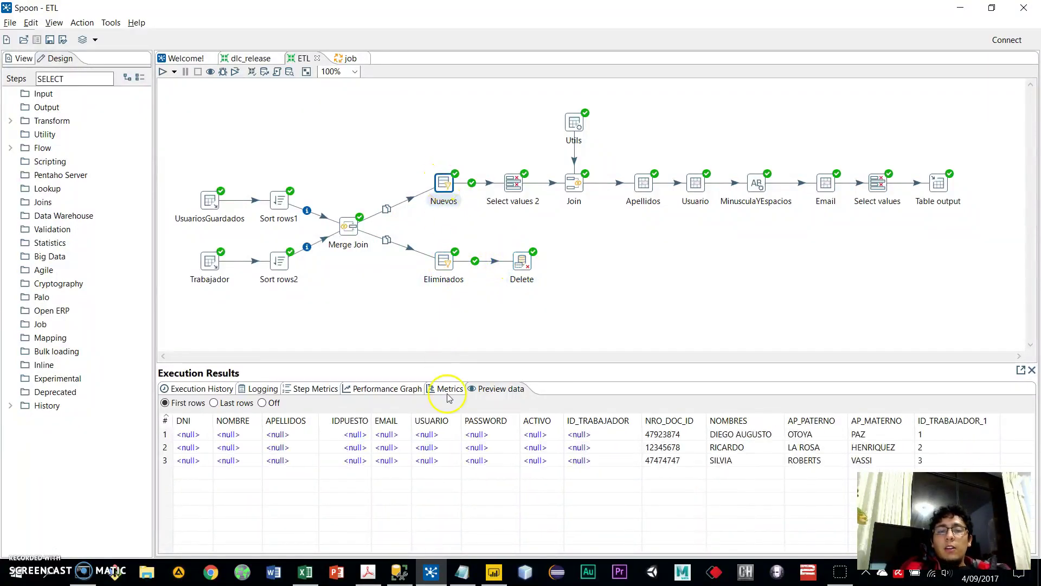
pyautogui.click(513, 186)
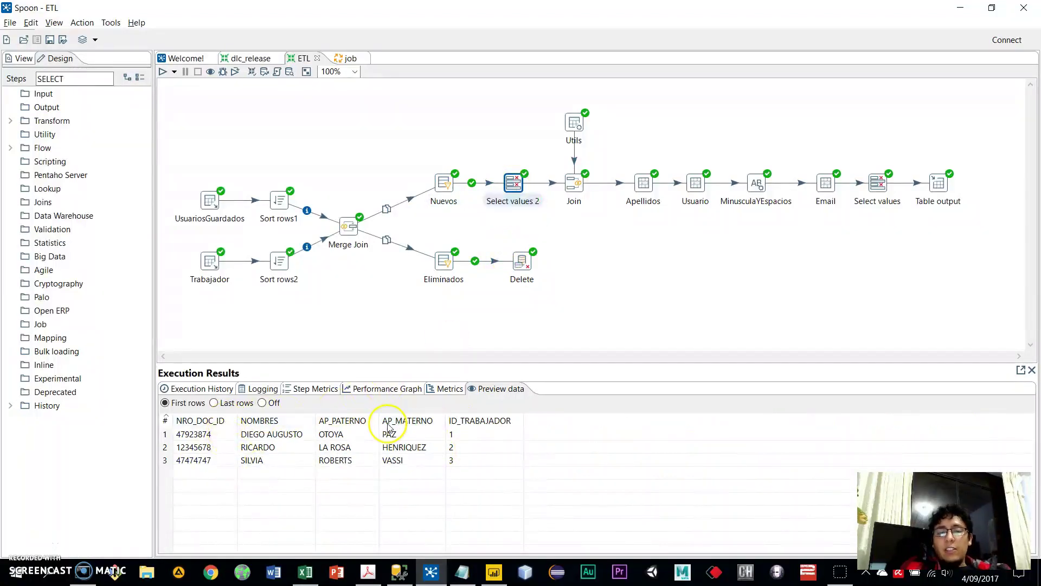
pyautogui.click(444, 183)
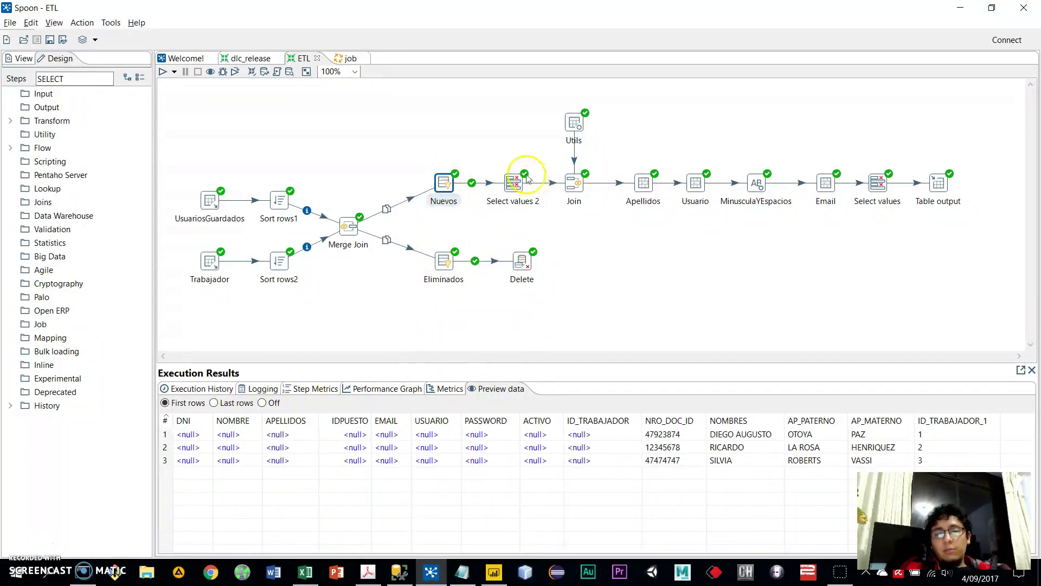
pyautogui.click(513, 186)
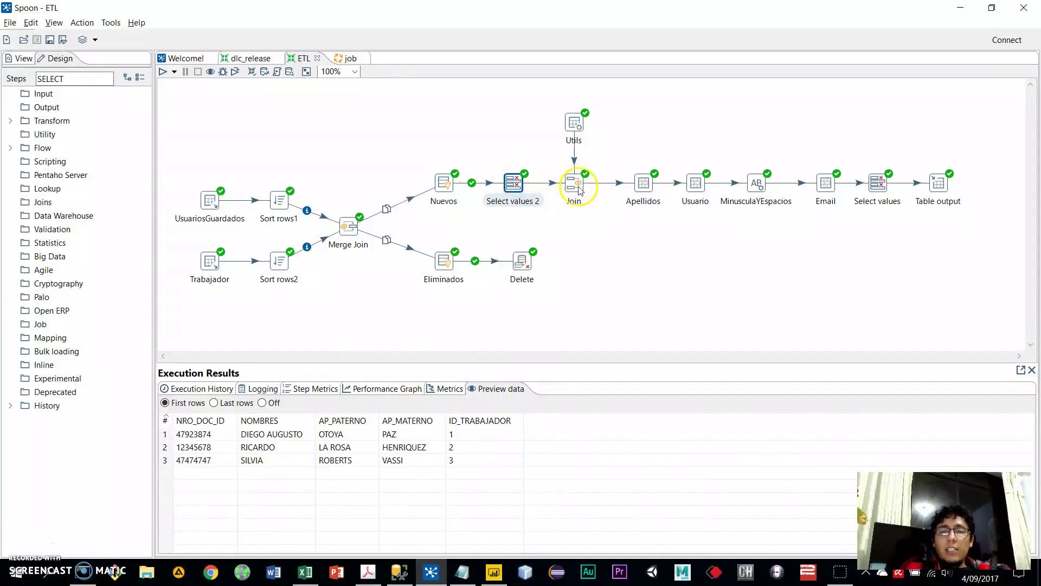
# - Preview the Utils constants and examine the DominioSalesland, Promotor and Desactivado values in the Join output rows
pyautogui.click(573, 122)
pyautogui.click(577, 184)
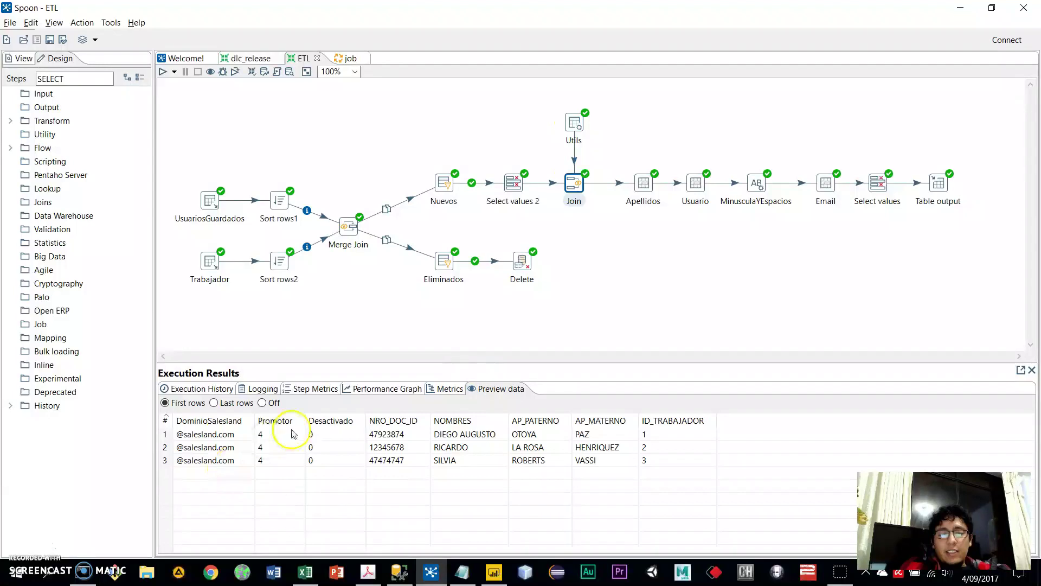
pyautogui.click(248, 446)
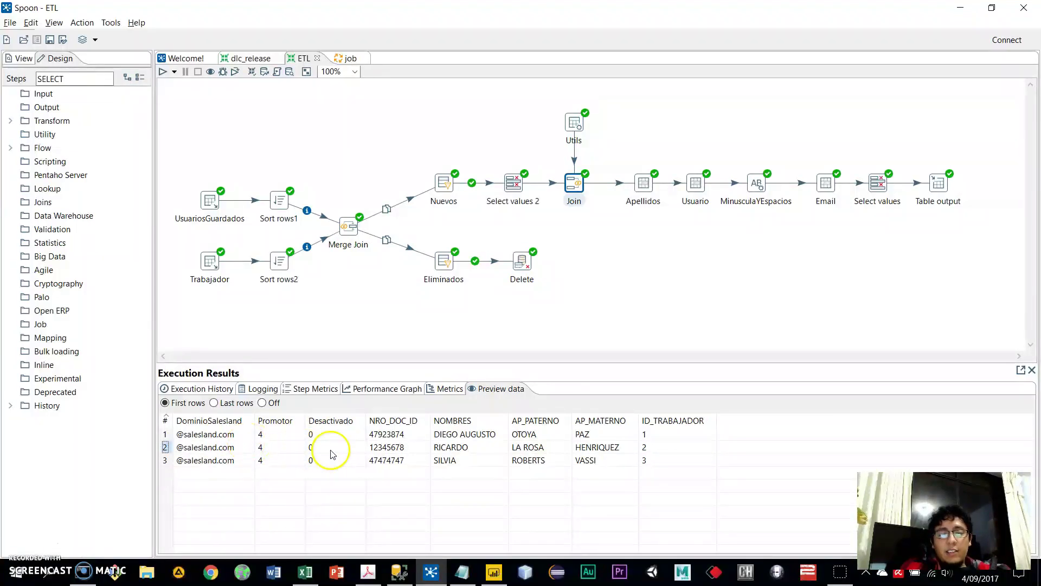
# - Preview the Apellidos, Usuario and MinusculaYEspacios steps to check how the APELLIDOS and USUARIO values are built
pyautogui.click(647, 183)
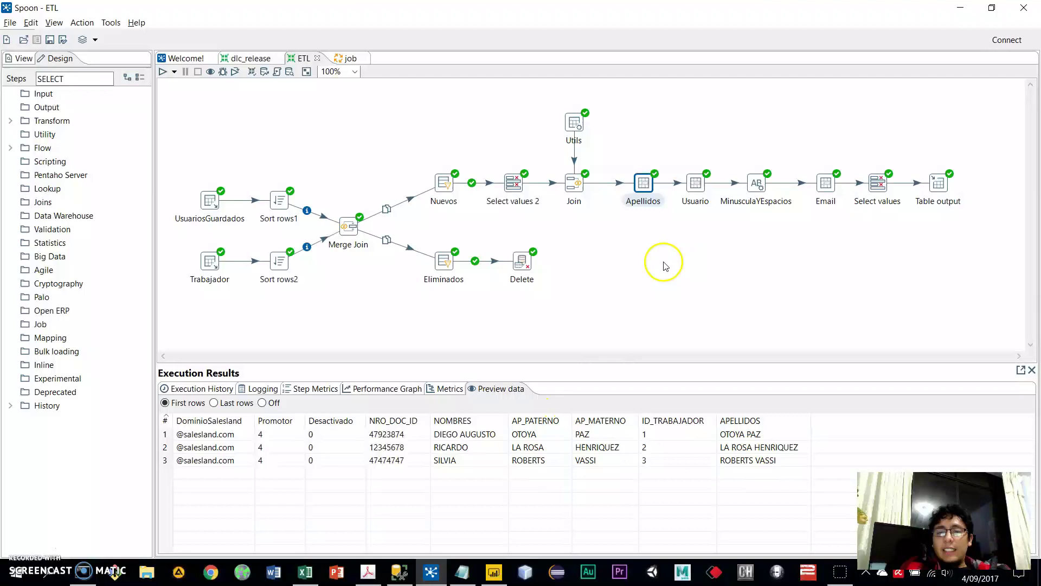
pyautogui.click(696, 191)
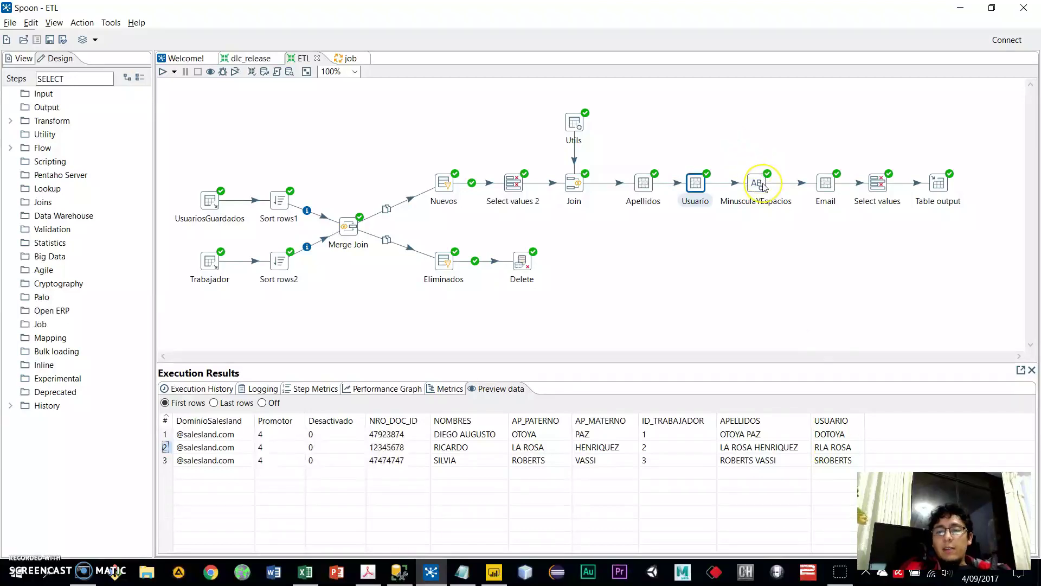
pyautogui.moveTo(763, 187)
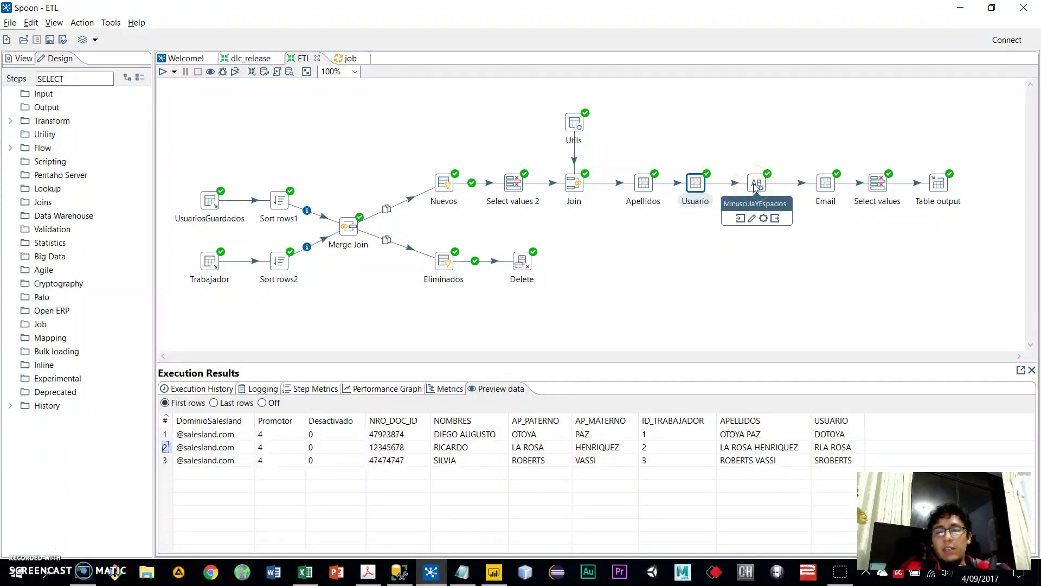
pyautogui.click(755, 186)
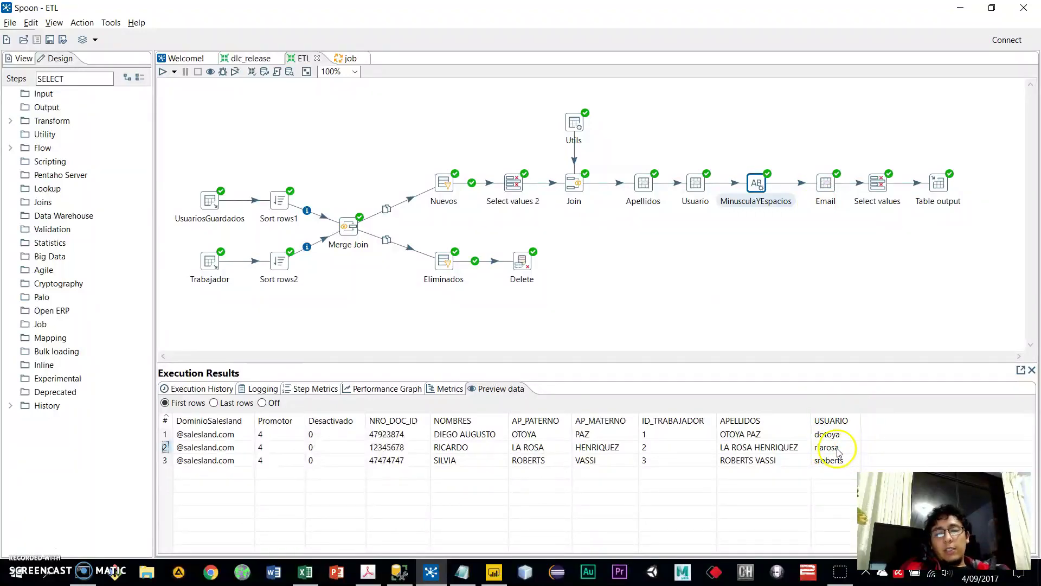
# - Preview the Email step and compare its EMAIL values with the DominioSalesland value supplied by Utils
pyautogui.click(825, 187)
pyautogui.click(920, 446)
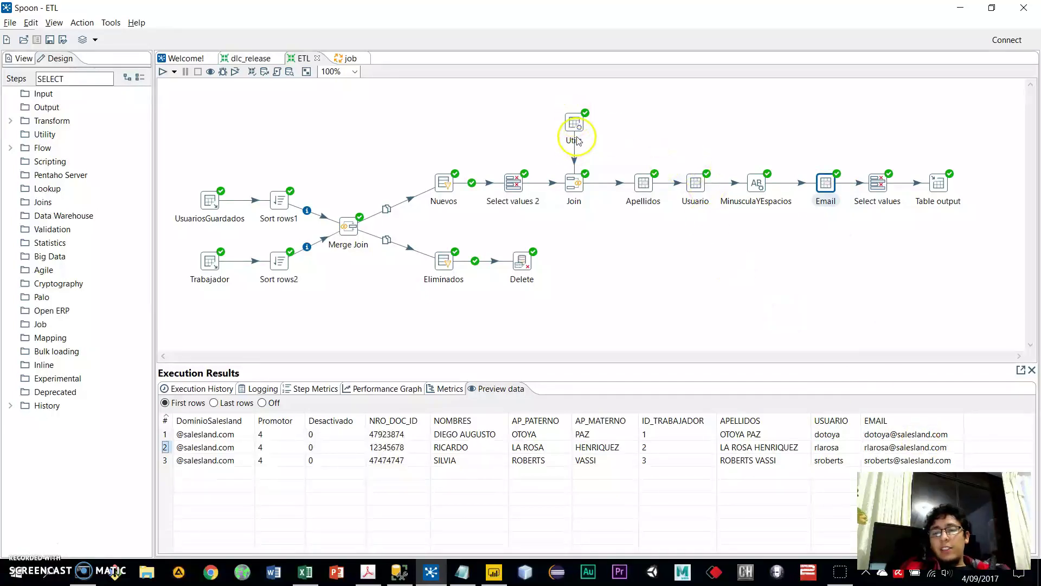
pyautogui.click(577, 140)
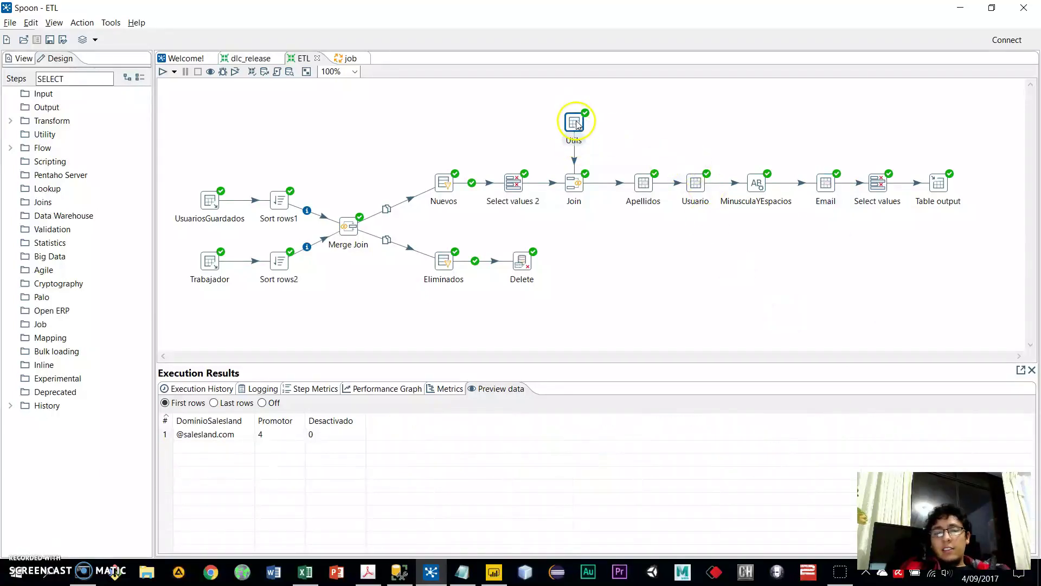
pyautogui.click(834, 185)
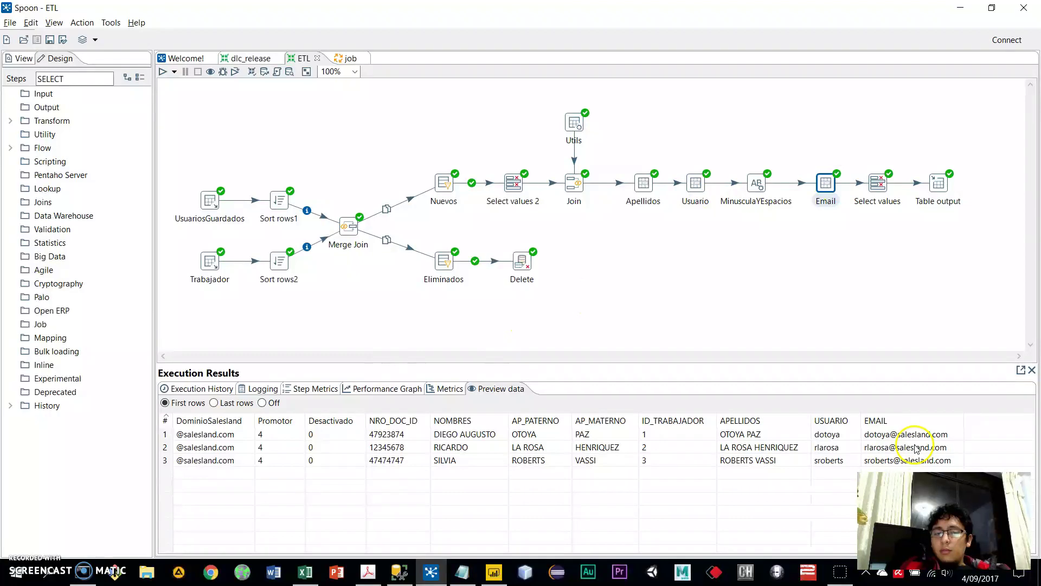
pyautogui.click(216, 445)
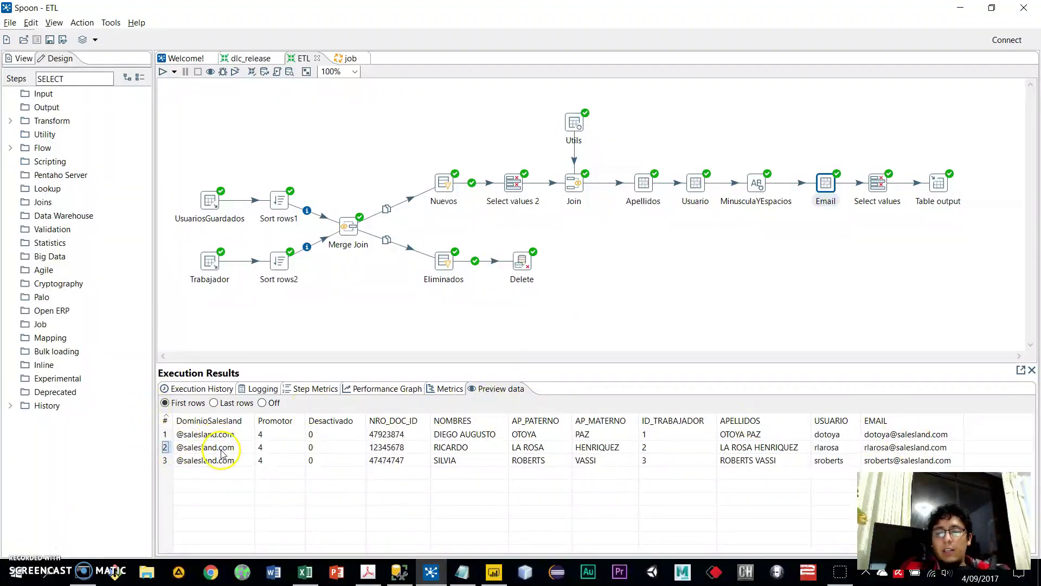
# - Preview the Select values and Table output rows, and check the connection and target table in the Table output settings
pyautogui.click(879, 187)
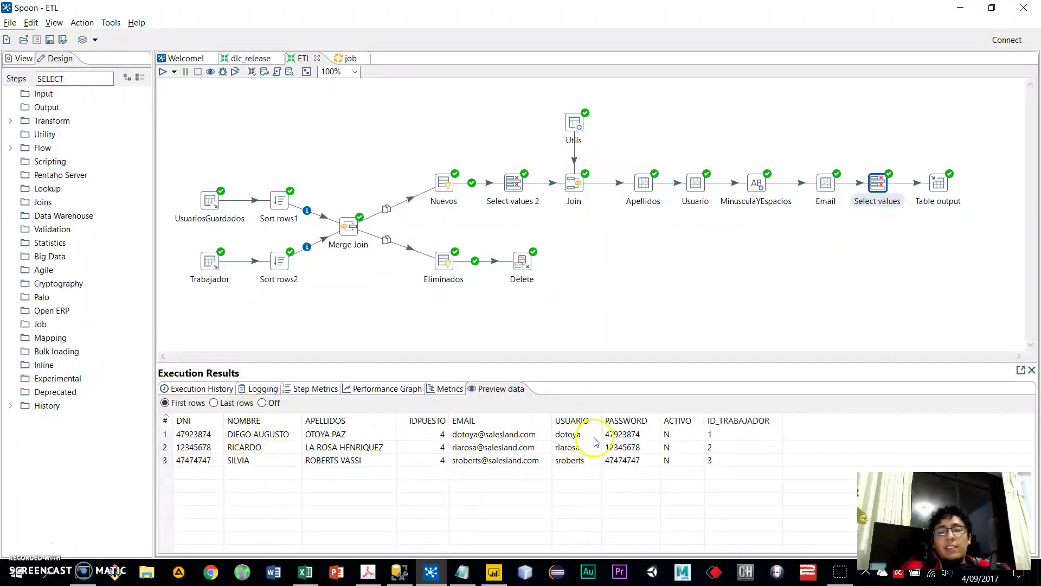
pyautogui.click(939, 190)
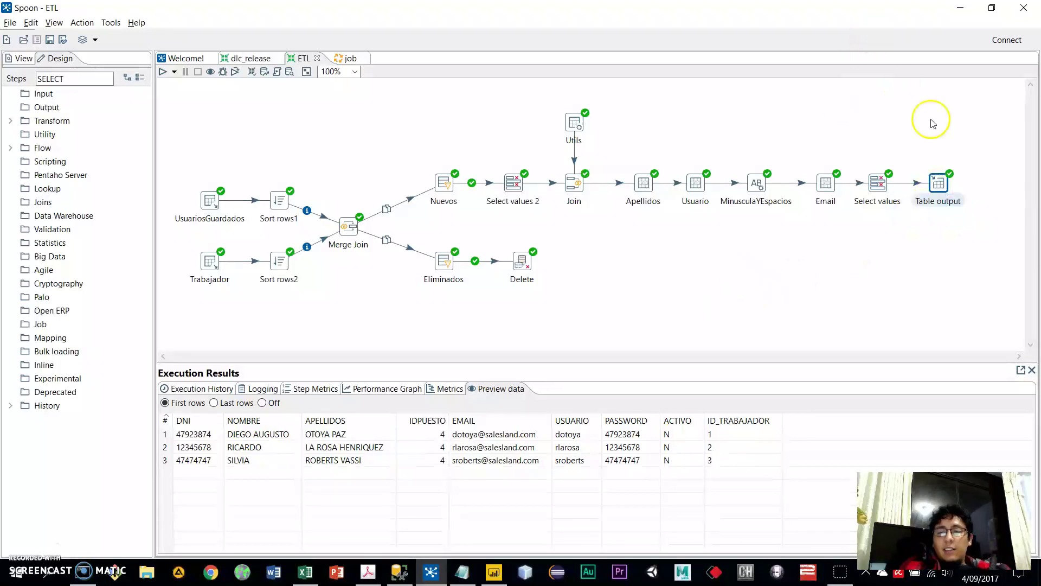
pyautogui.doubleClick(938, 190)
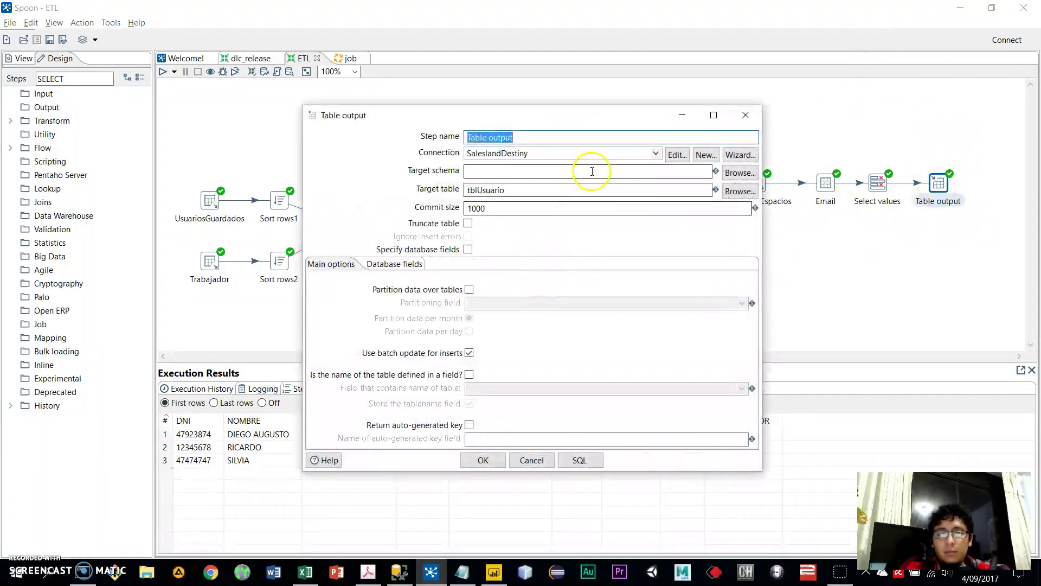
pyautogui.click(753, 116)
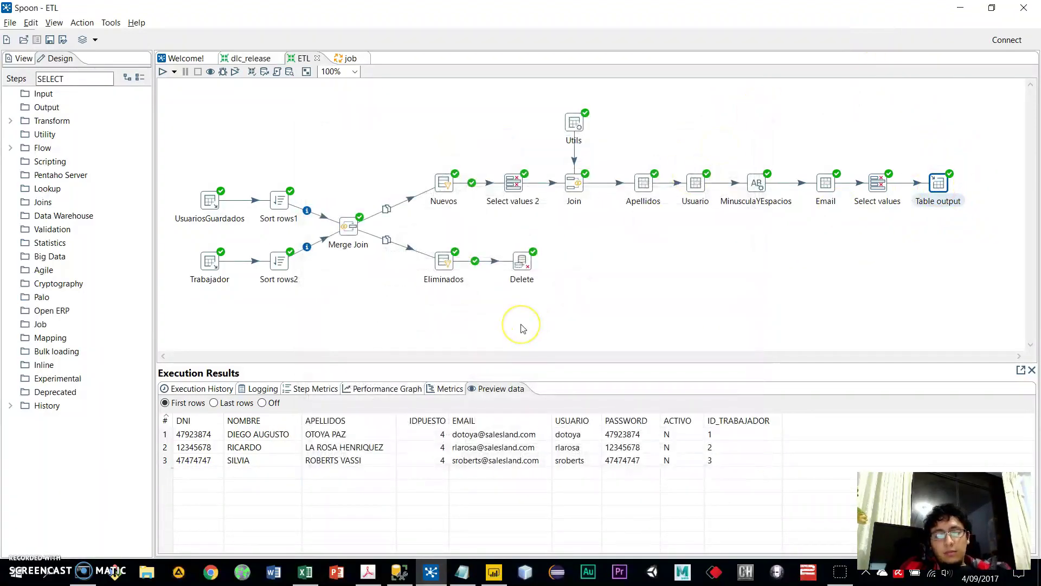
pyautogui.click(524, 328)
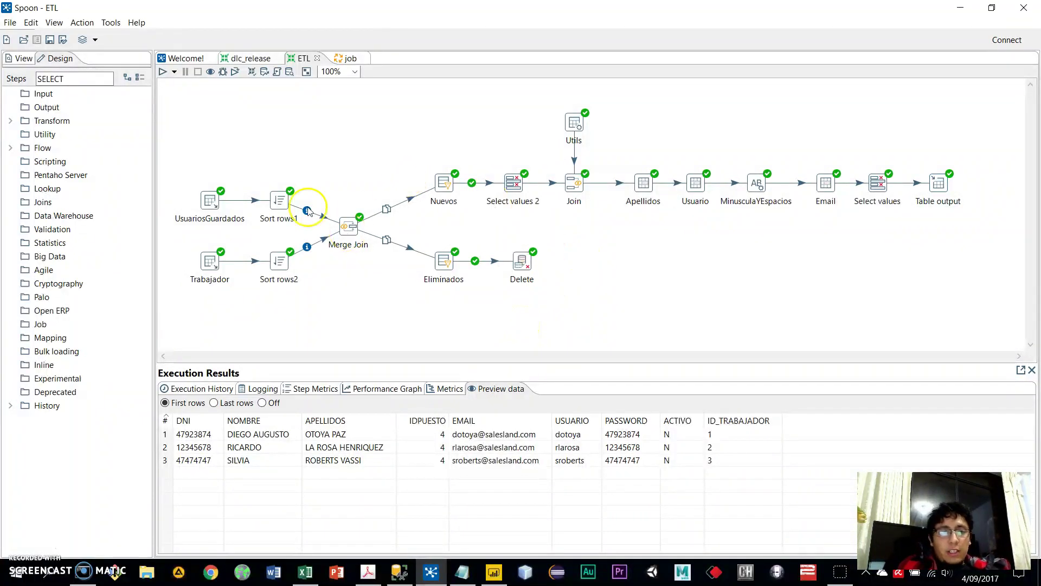
# - Run the ETL transformation again and preview the UsuariosGuardados and Merge Join output rows
pyautogui.click(163, 73)
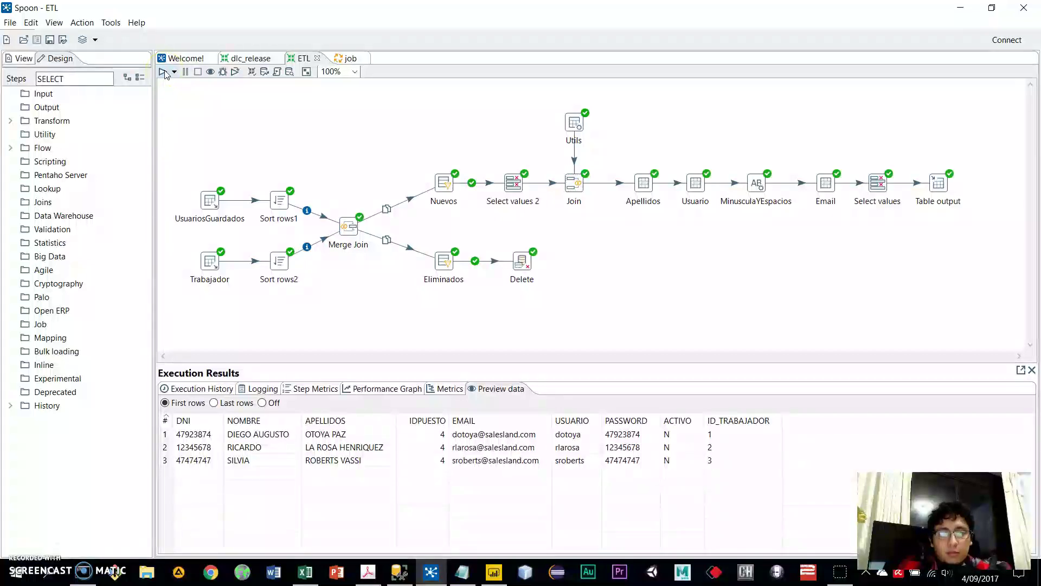
pyautogui.click(208, 203)
pyautogui.click(348, 226)
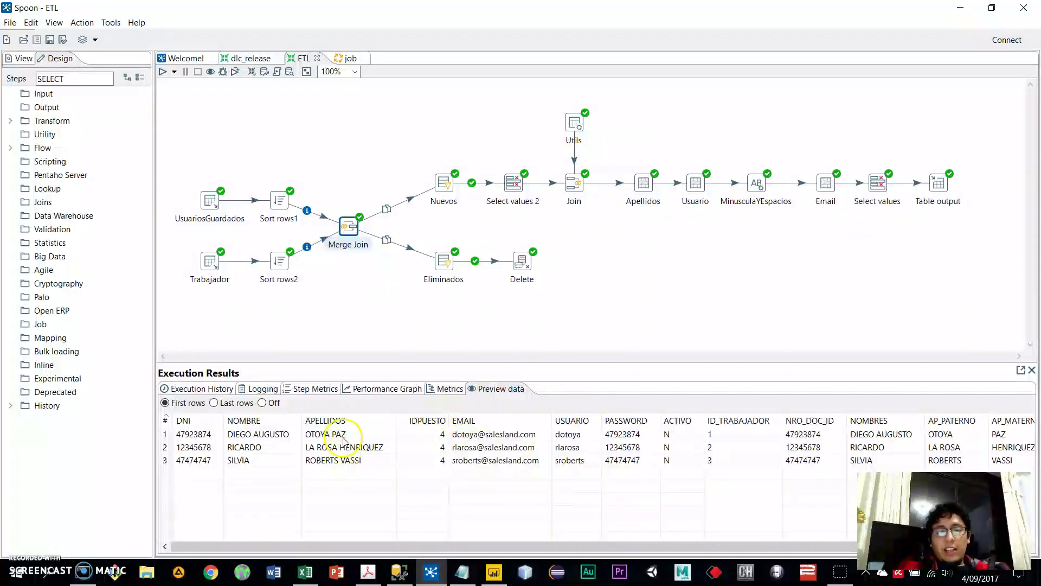
# - Check the rerun's preview data for the Nuevos, Table output and Eliminados steps
pyautogui.click(444, 188)
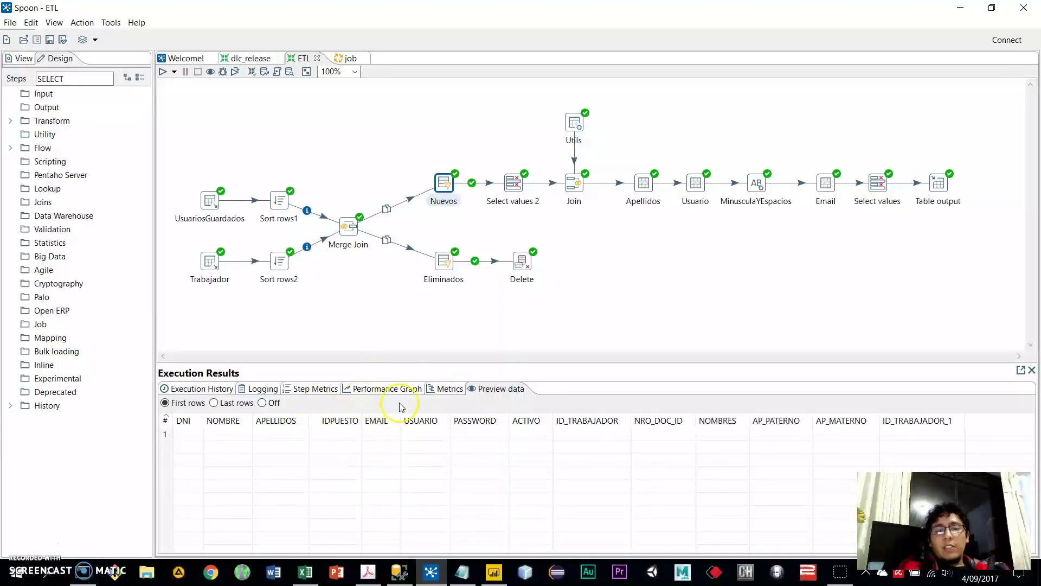
pyautogui.moveTo(436, 96); pyautogui.dragTo(960, 228)
pyautogui.click(942, 200)
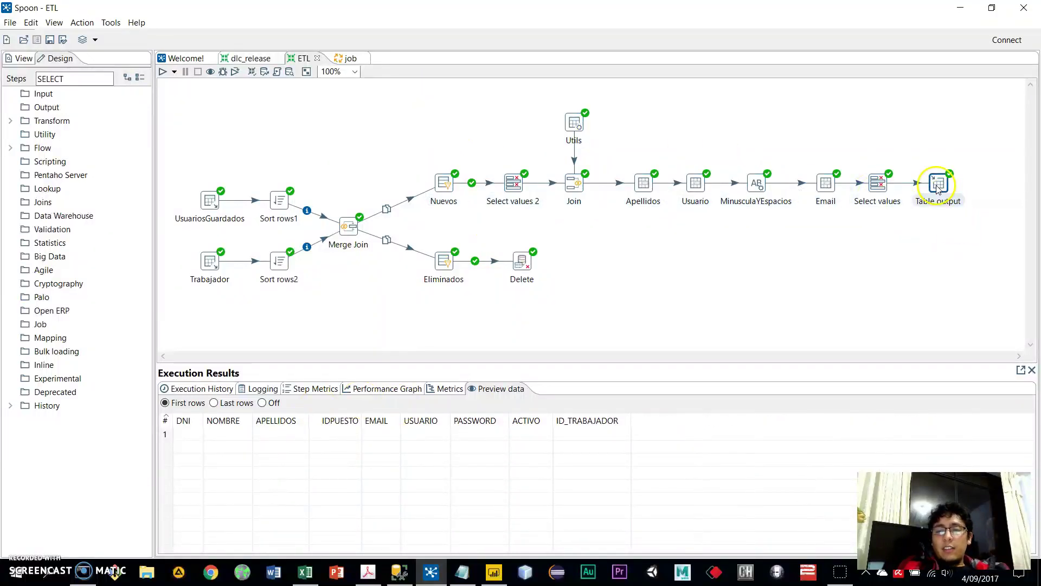
pyautogui.click(443, 259)
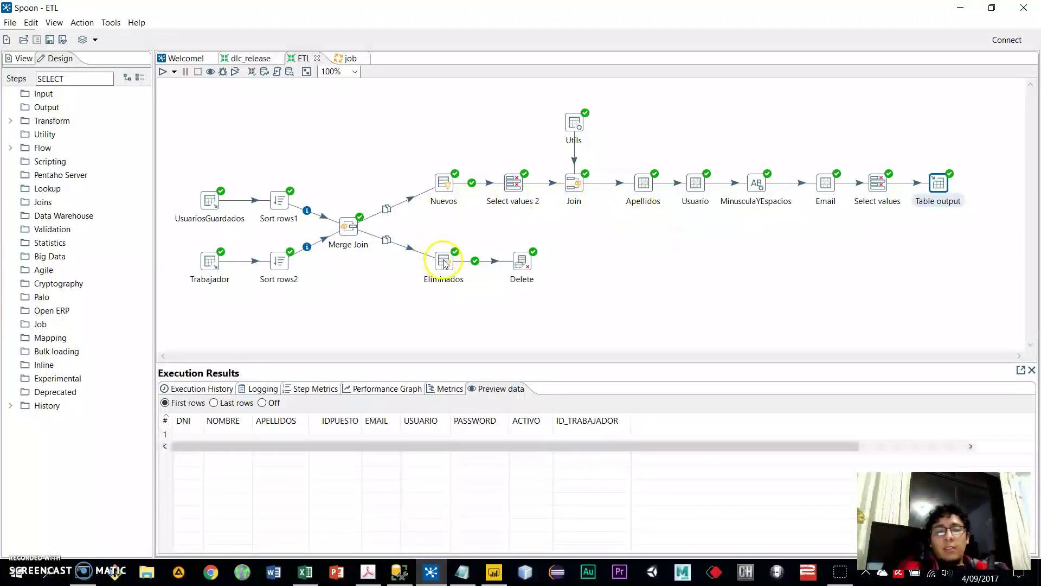
# - Compare the preview rows of the Merge Join and Eliminados steps
pyautogui.click(350, 228)
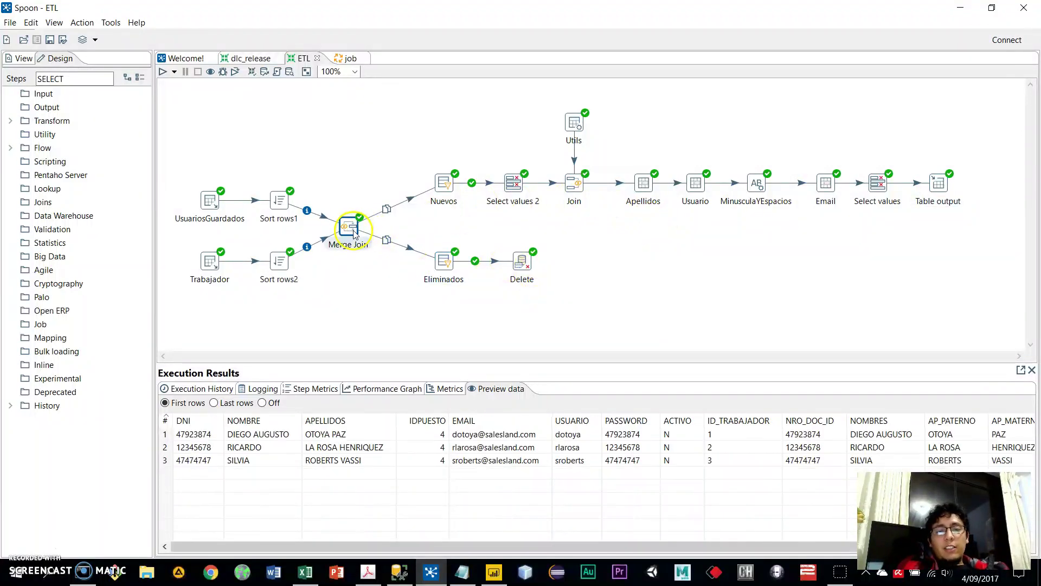
pyautogui.click(443, 267)
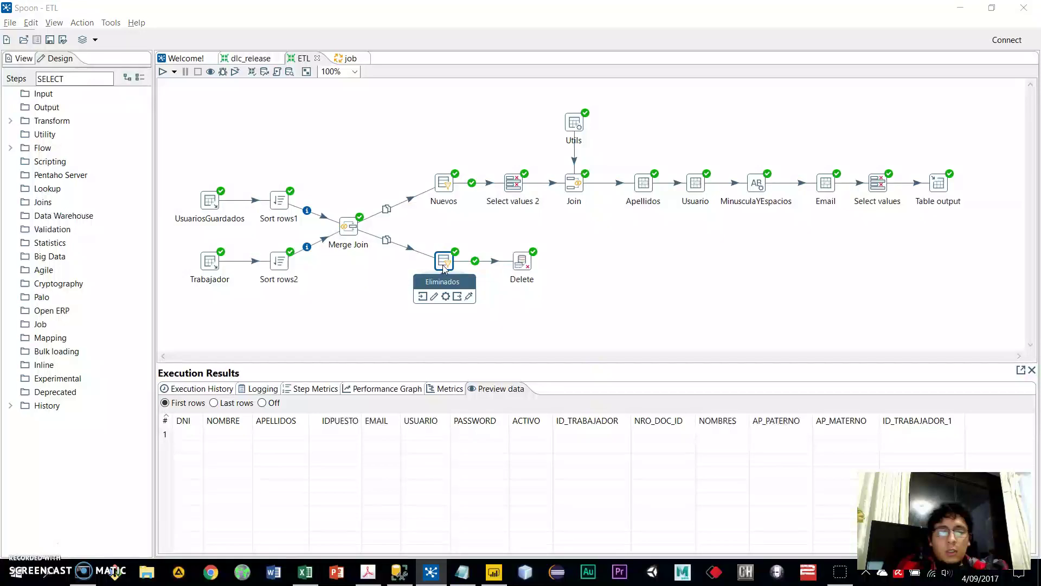
# - Switch to SQL Server Management Studio and delete the row with worker ID 2 from dbo.Trabajador, confirming the deletion
pyautogui.hotkey('alt', 'Tab')
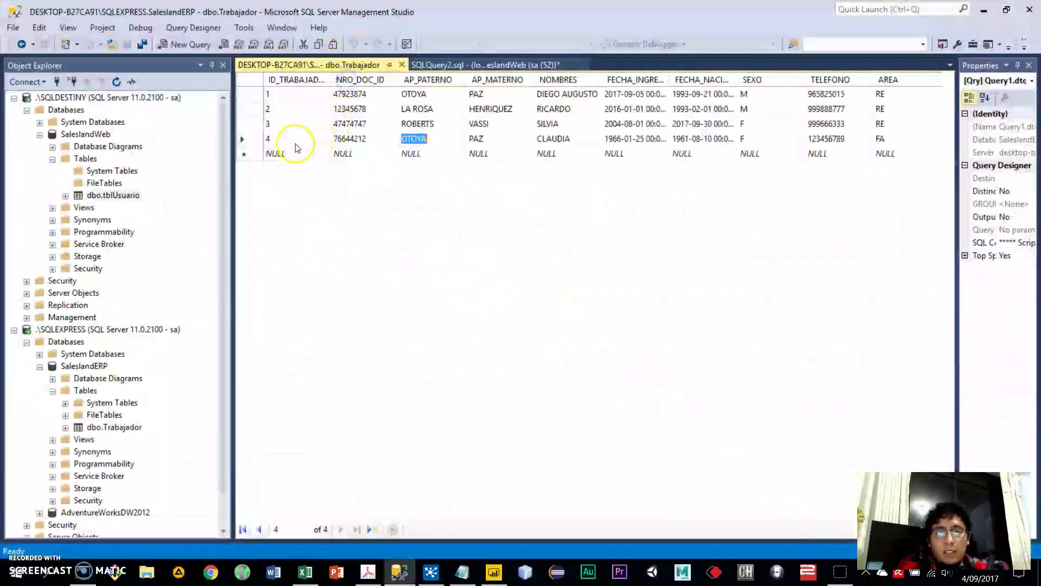
pyautogui.click(258, 110)
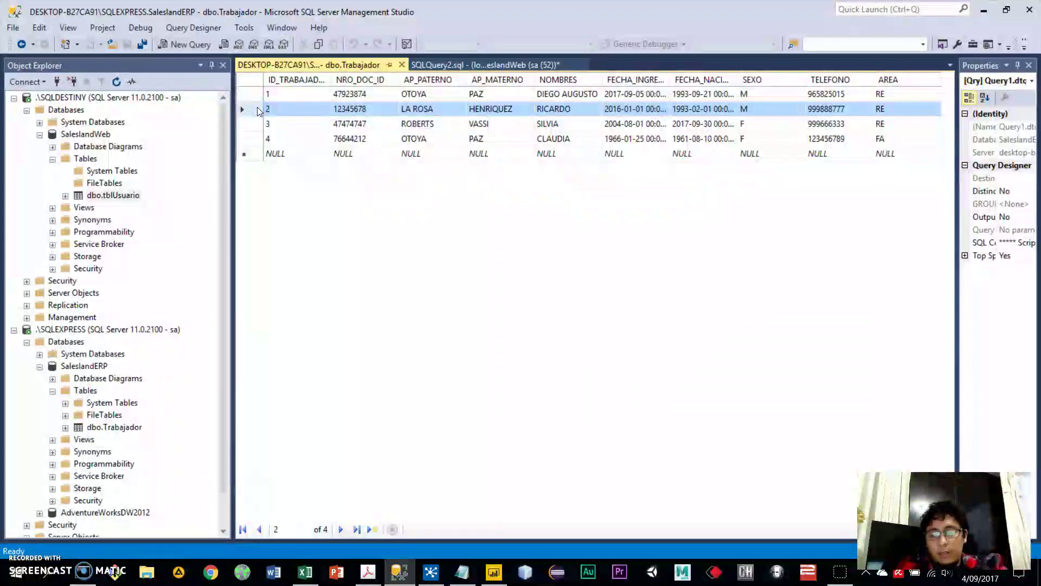
pyautogui.press('Delete')
pyautogui.click(511, 347)
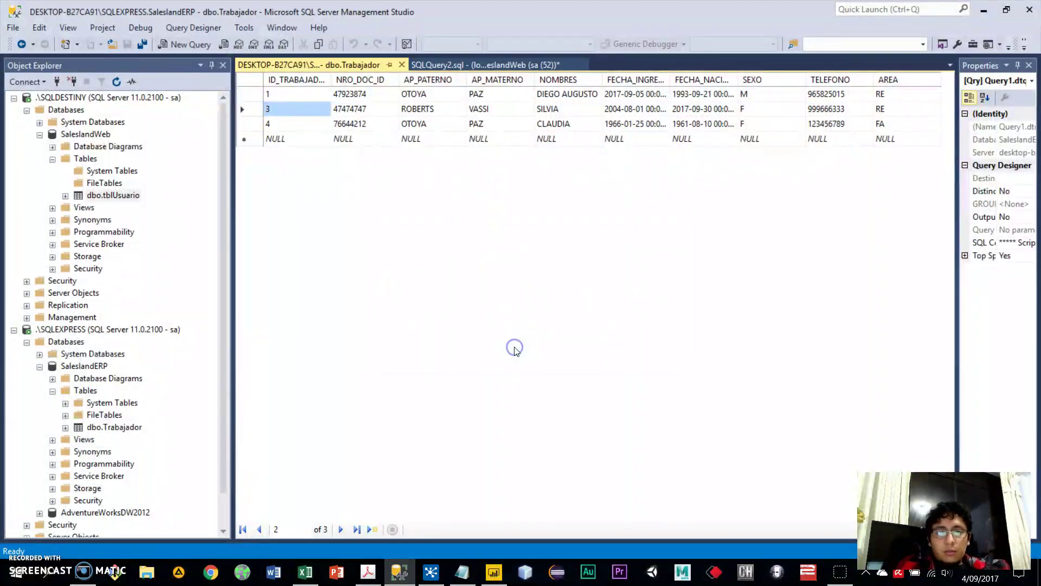
# - Switch back to Spoon, run the ETL transformation again and preview the rows of the Nuevos, Eliminados and Delete steps
pyautogui.hotkey('alt', 'Tab')
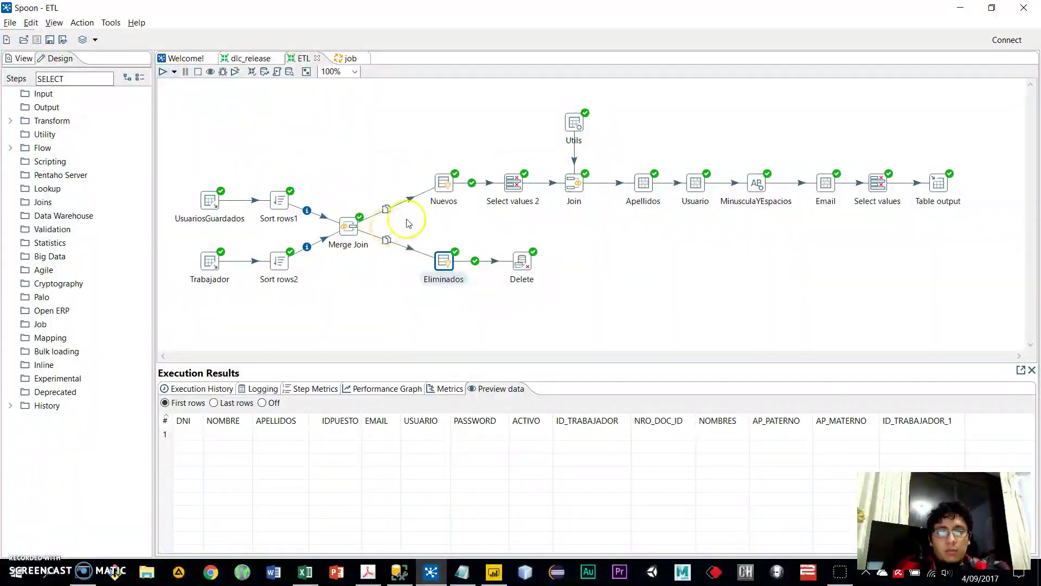
pyautogui.click(444, 187)
pyautogui.click(444, 264)
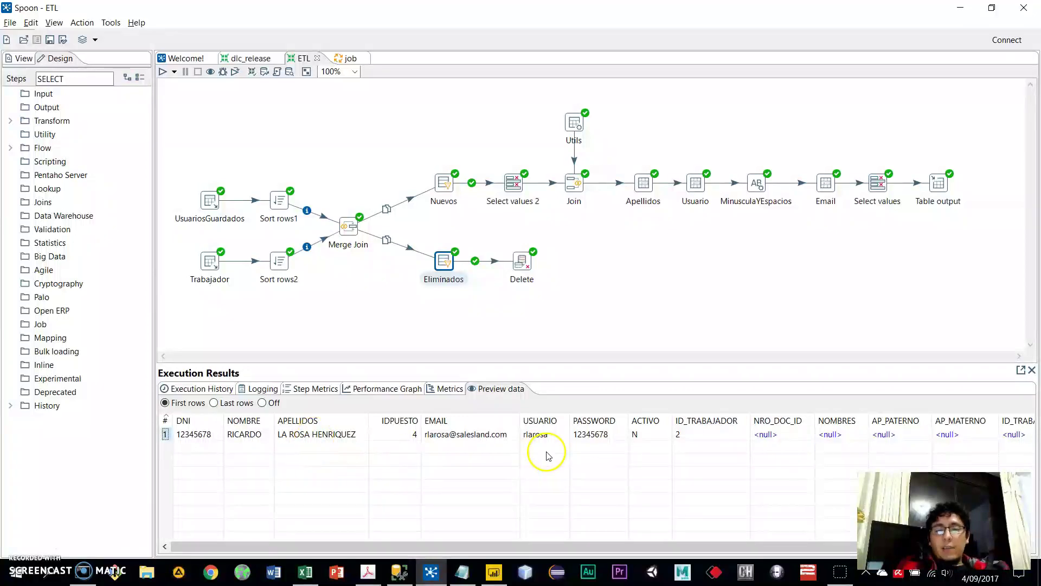
pyautogui.click(521, 261)
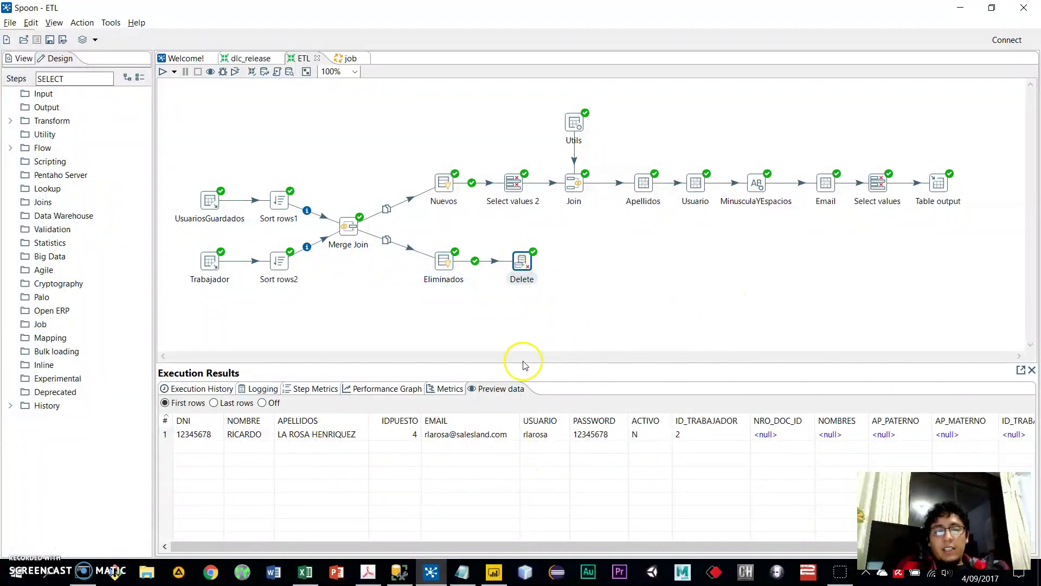
pyautogui.click(516, 313)
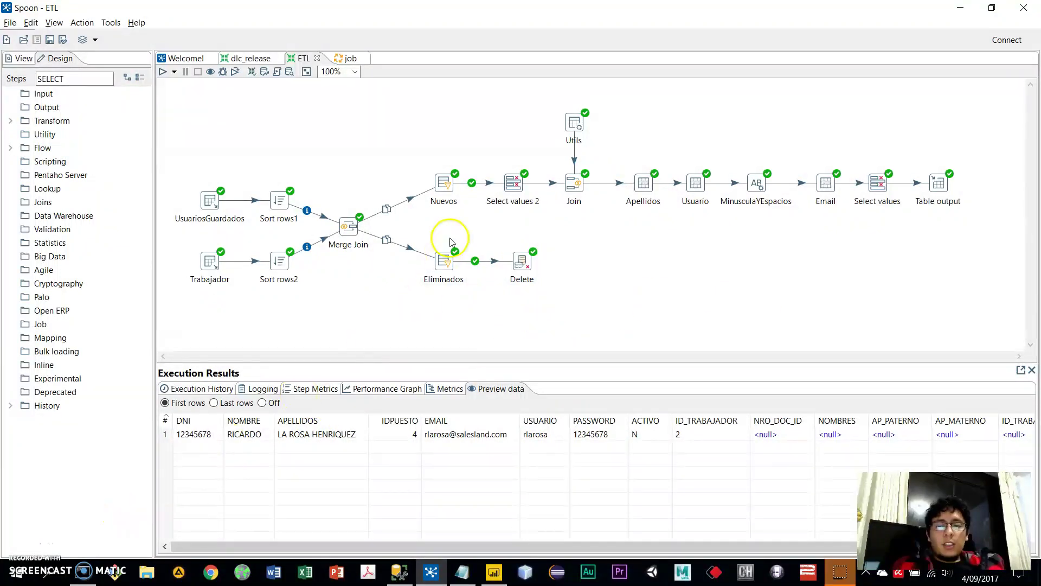
pyautogui.click(522, 264)
# - Switch to SQL Server Management Studio and rerun the SELECT query on tblUsuario to check the deletion
pyautogui.hotkey('alt', 'Tab')
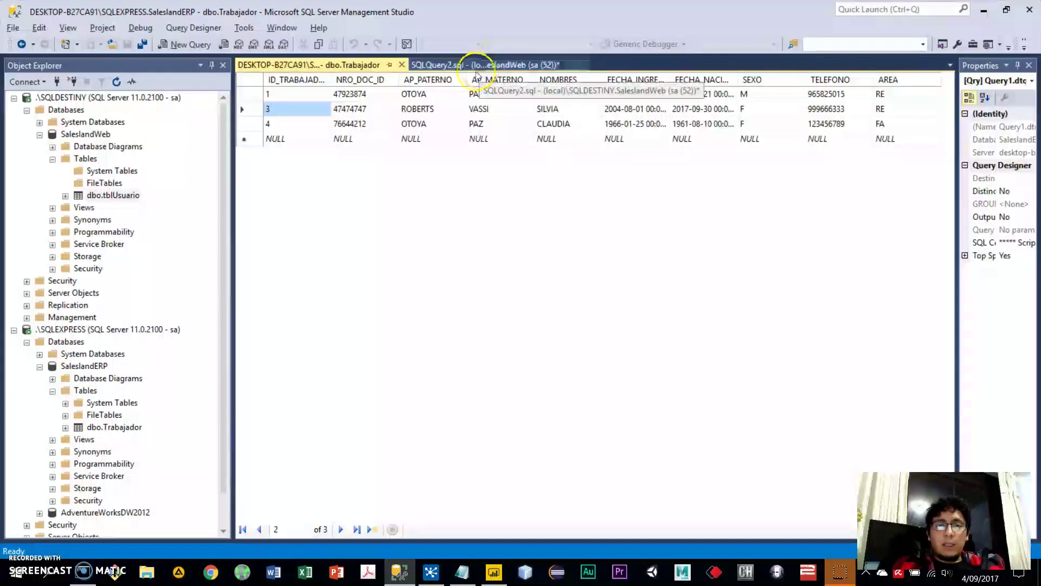
pyautogui.click(488, 64)
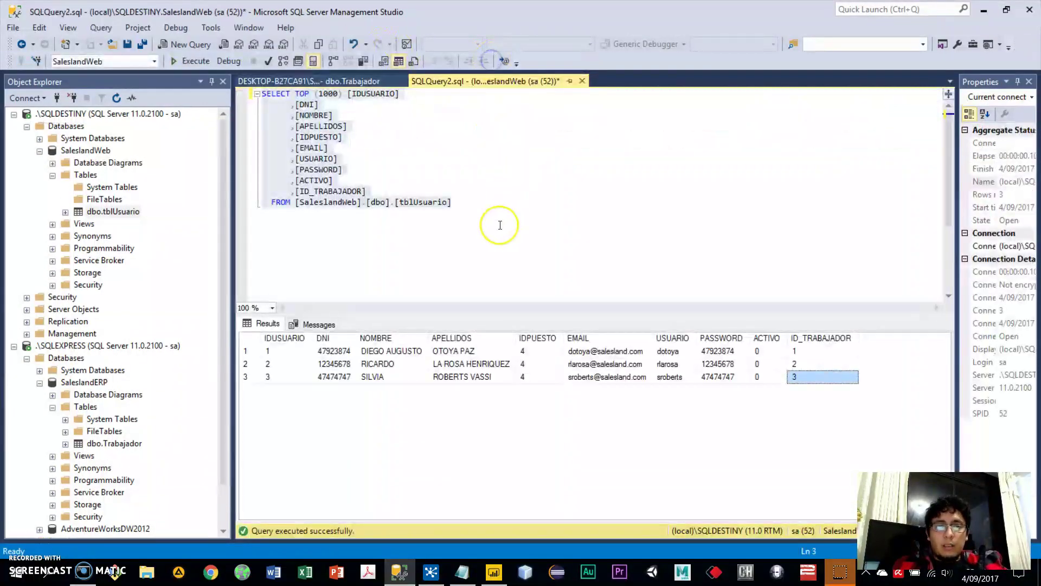
pyautogui.moveTo(497, 223); pyautogui.dragTo(235, 103)
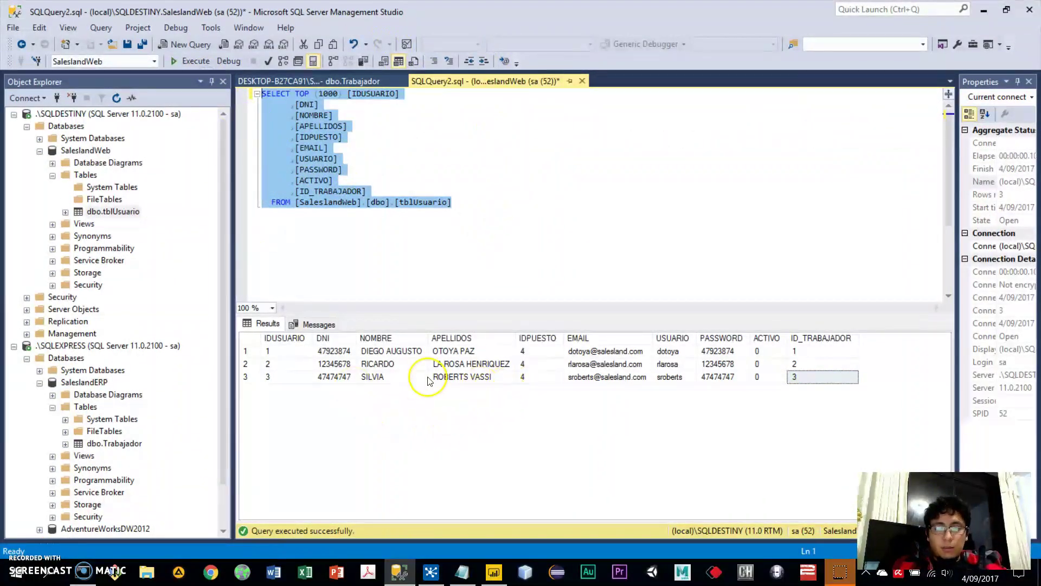
pyautogui.press('F5')
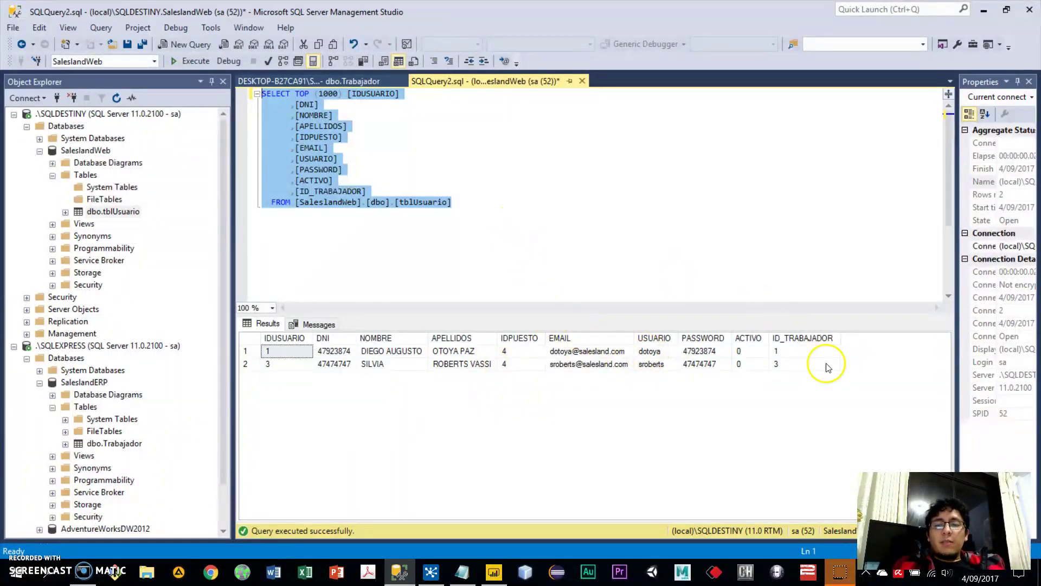
# - Switch to Spoon, bring up the job and examine the file path in its Transformation entry's settings
pyautogui.hotkey('alt', 'Tab')
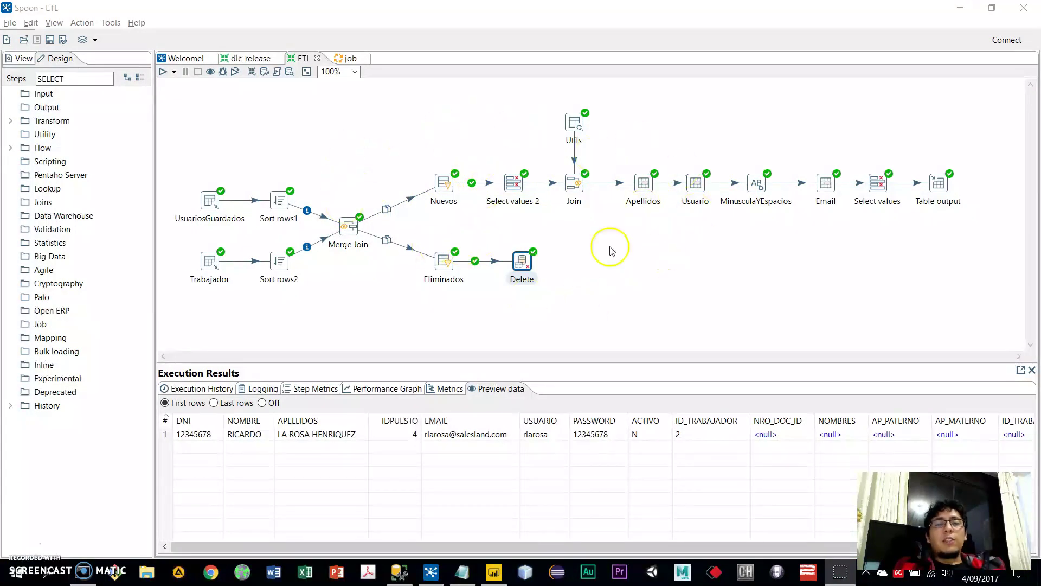
pyautogui.click(350, 59)
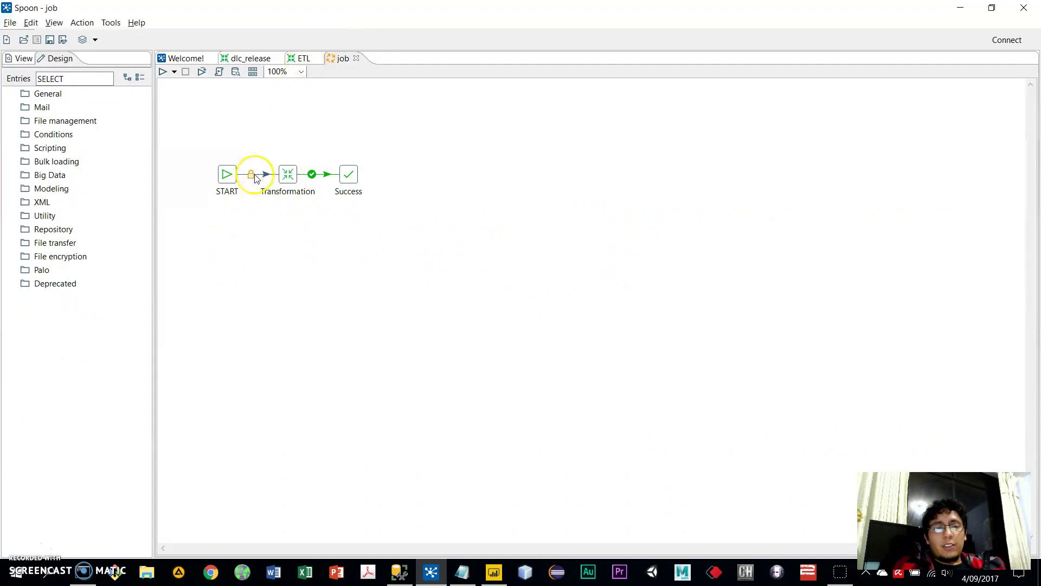
pyautogui.doubleClick(288, 174)
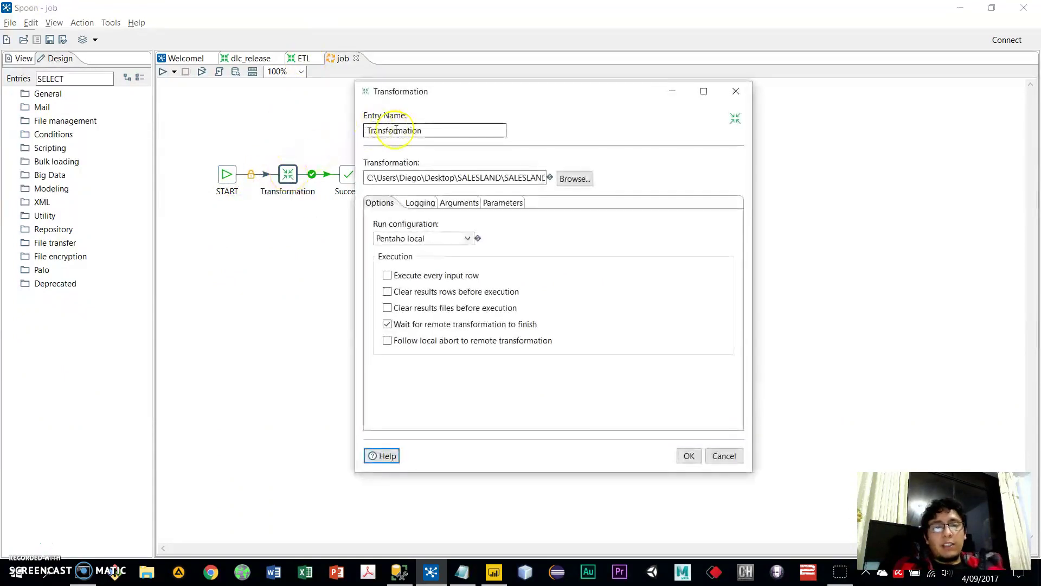
pyautogui.moveTo(406, 178); pyautogui.dragTo(571, 175)
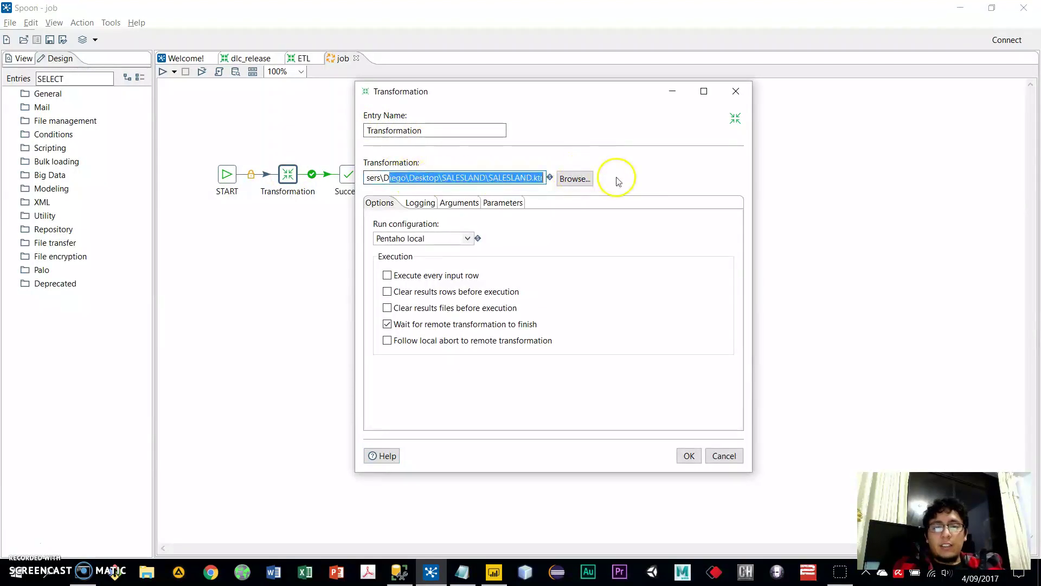
pyautogui.click(513, 177)
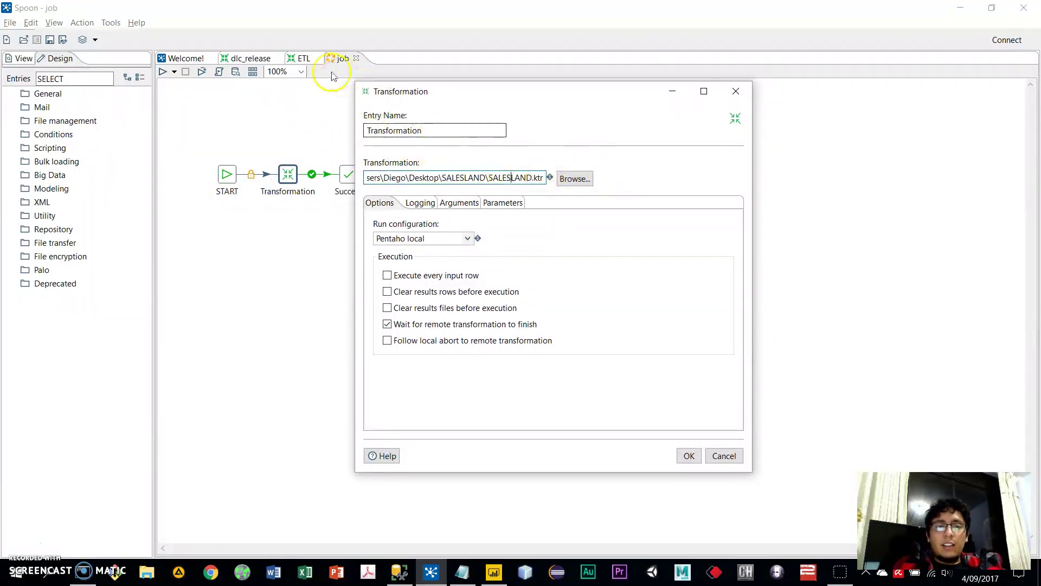
# - Compare the entry's SALESLAND.ktr path with the ETL transformation, return to the job and accept the entry settings
pyautogui.click(302, 59)
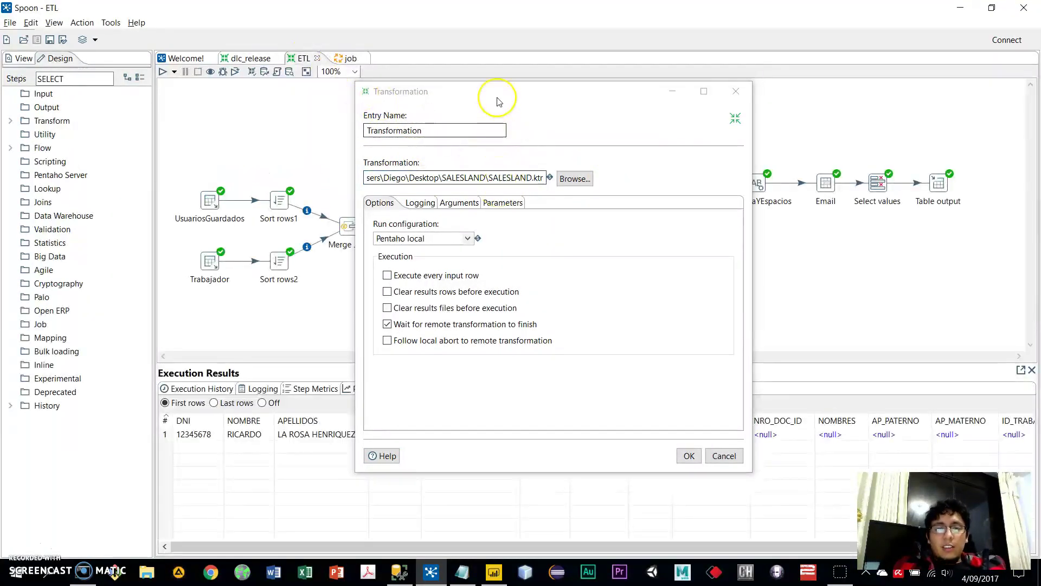
pyautogui.moveTo(495, 91); pyautogui.dragTo(594, 199)
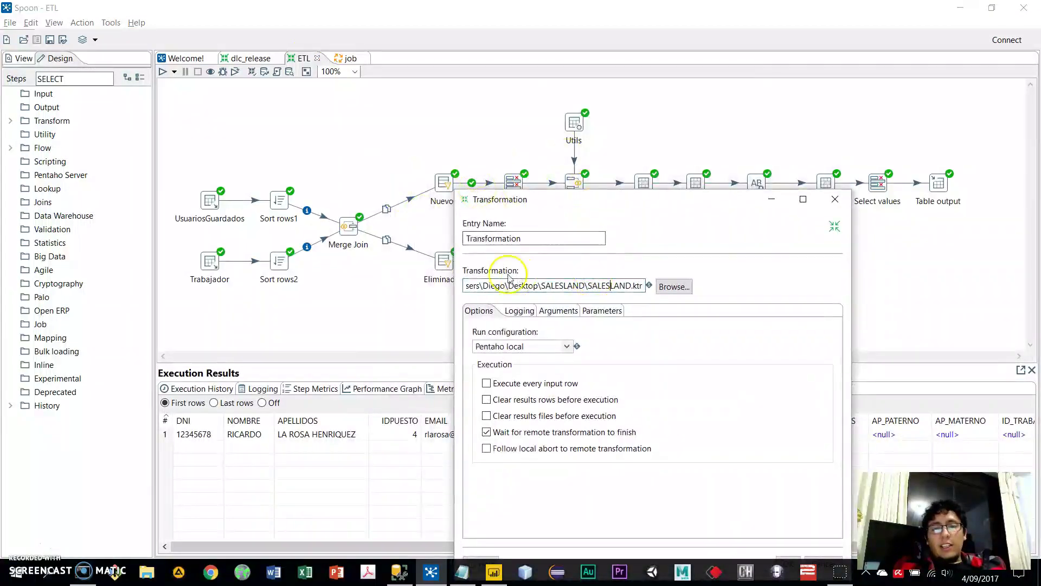
pyautogui.moveTo(472, 286); pyautogui.dragTo(643, 286)
pyautogui.moveTo(535, 201); pyautogui.dragTo(471, 137)
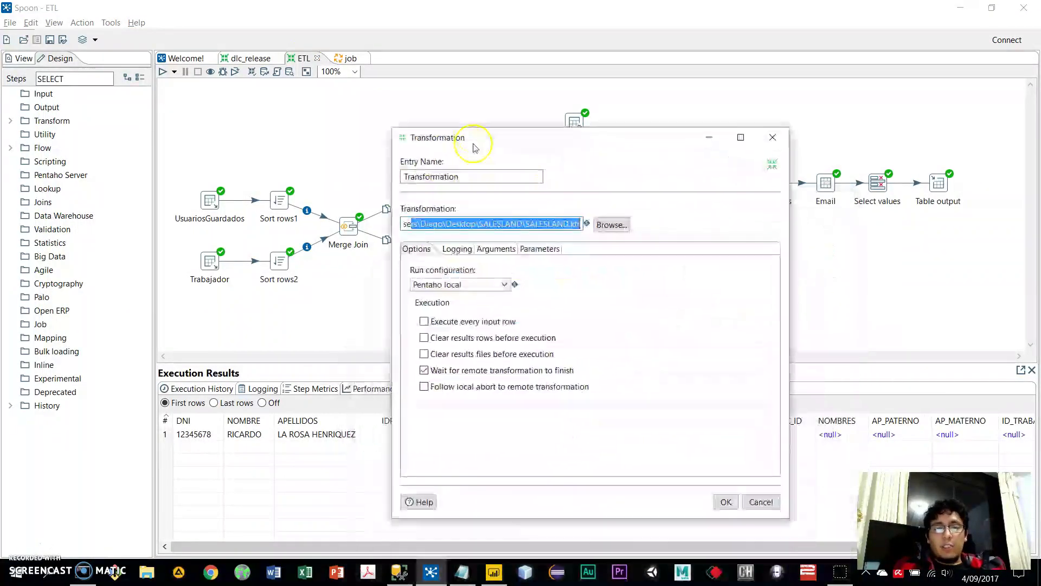
pyautogui.click(346, 58)
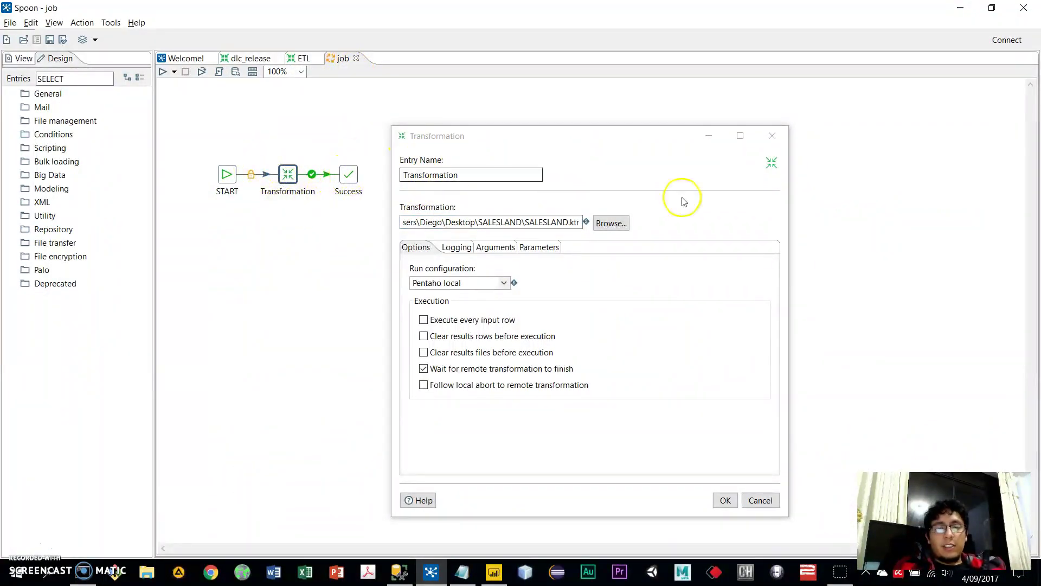
pyautogui.click(725, 500)
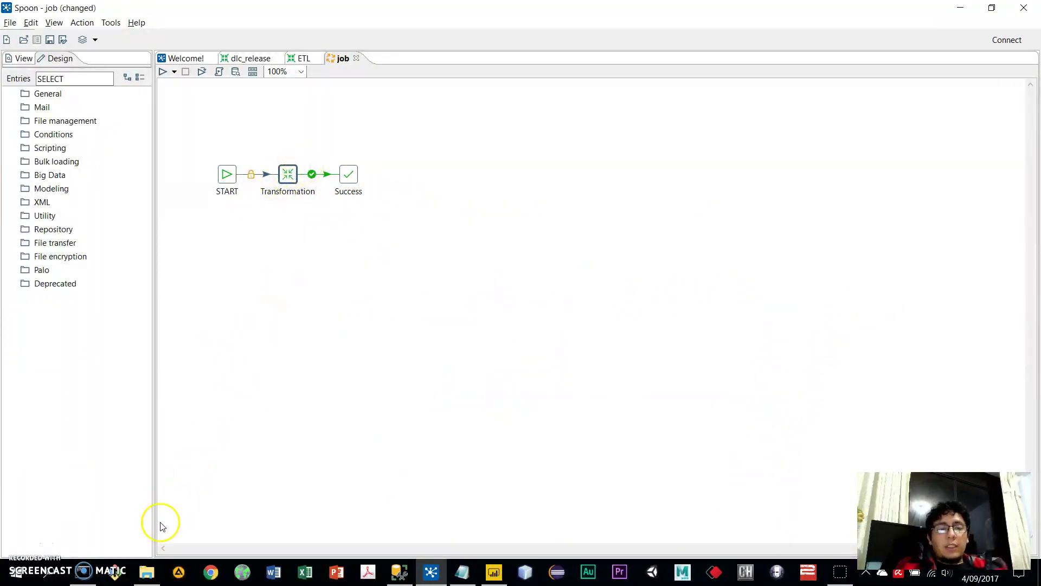
# - Switch to File Explorer and locate job.kjb and its folder path in the SALESLAND folder
pyautogui.click(146, 572)
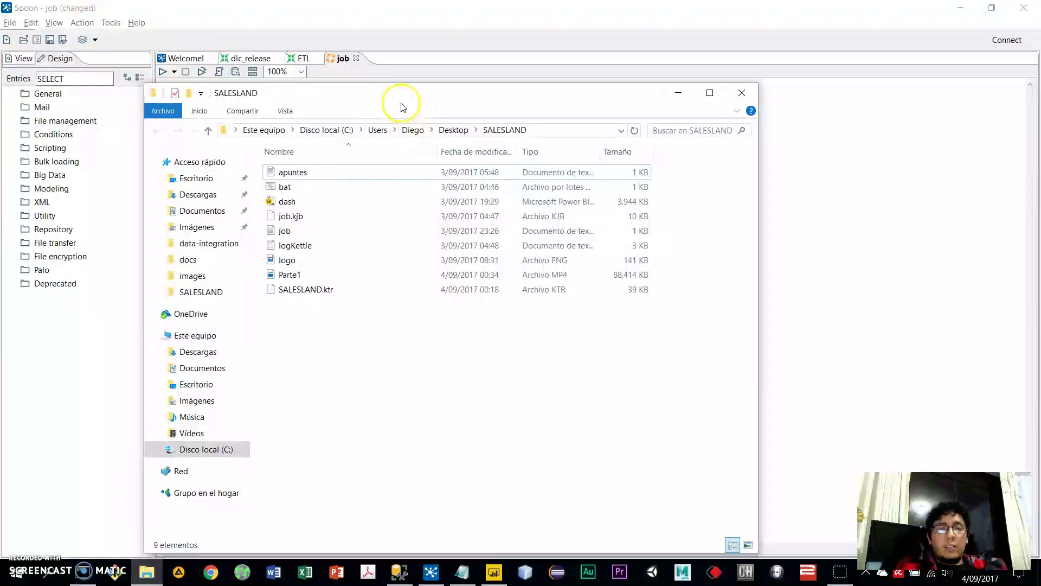
pyautogui.moveTo(393, 108); pyautogui.dragTo(812, 77)
pyautogui.click(711, 193)
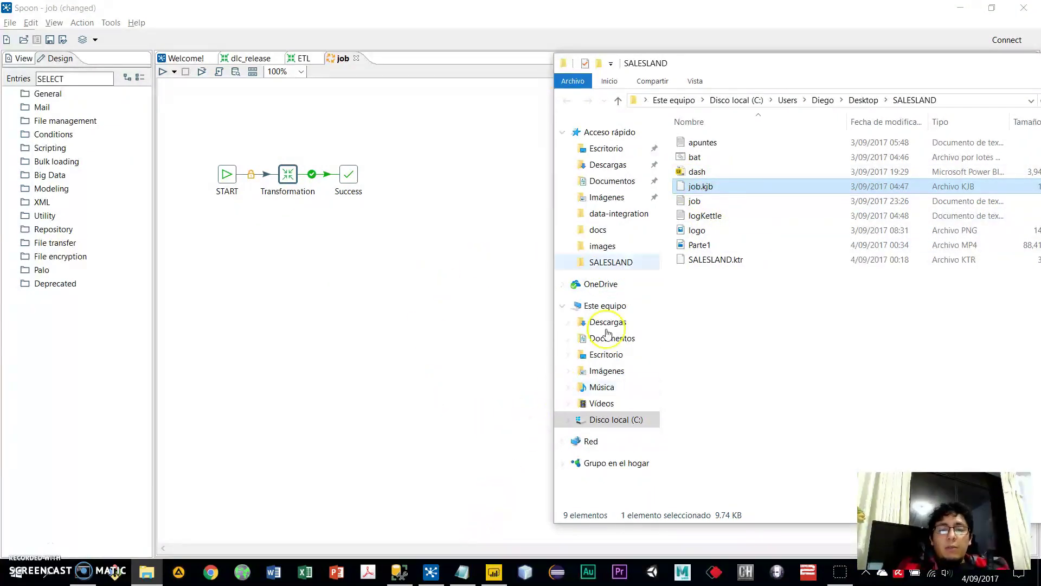
pyautogui.click(954, 101)
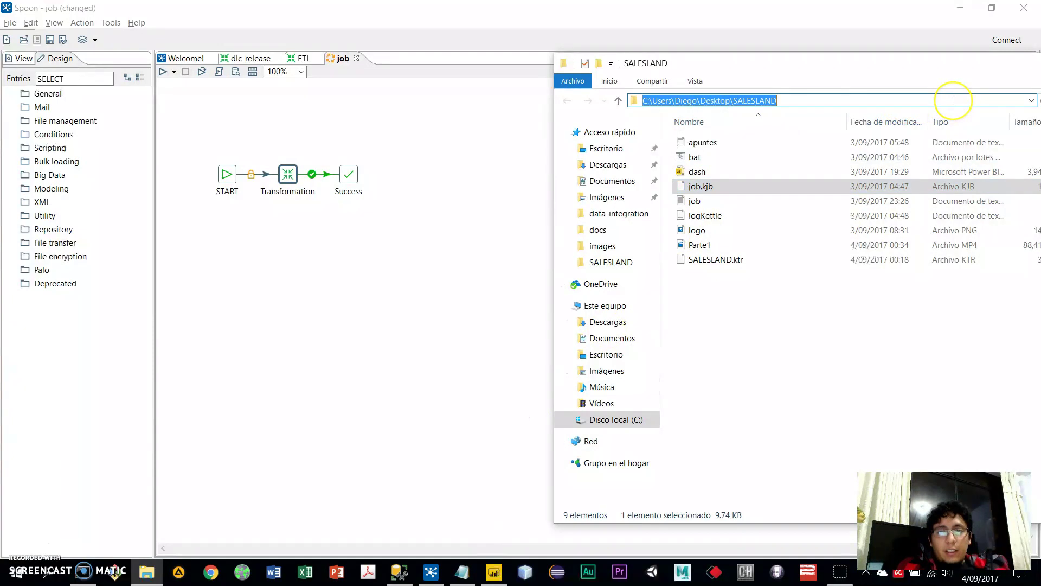
pyautogui.click(841, 366)
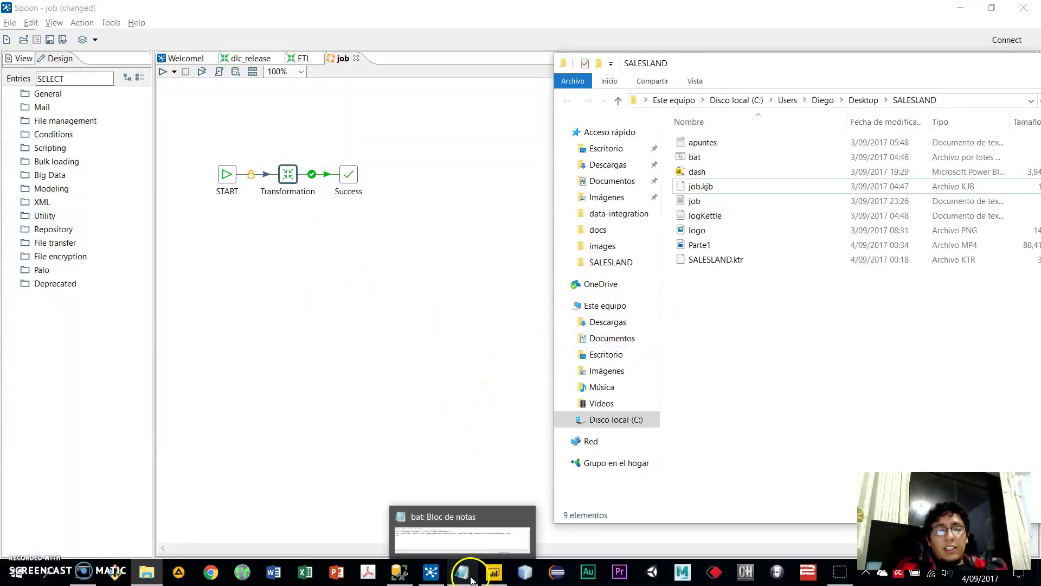
# - Switch to the bat file in Notepad and review its Kitchen.bat call, including the job.kjb and logKettle.txt paths, and minimize it
pyautogui.click(461, 571)
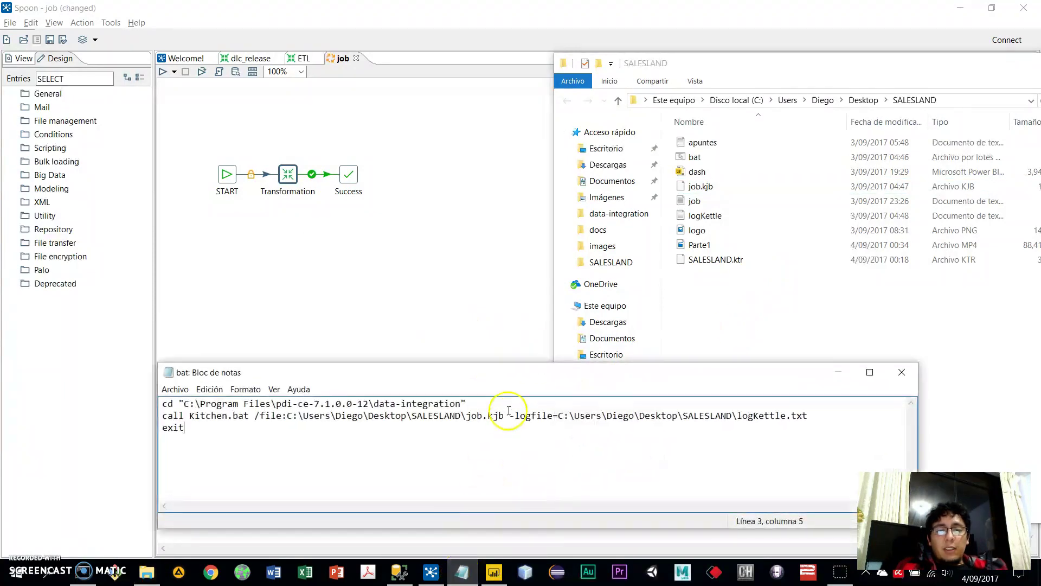
pyautogui.moveTo(284, 474); pyautogui.dragTo(152, 387)
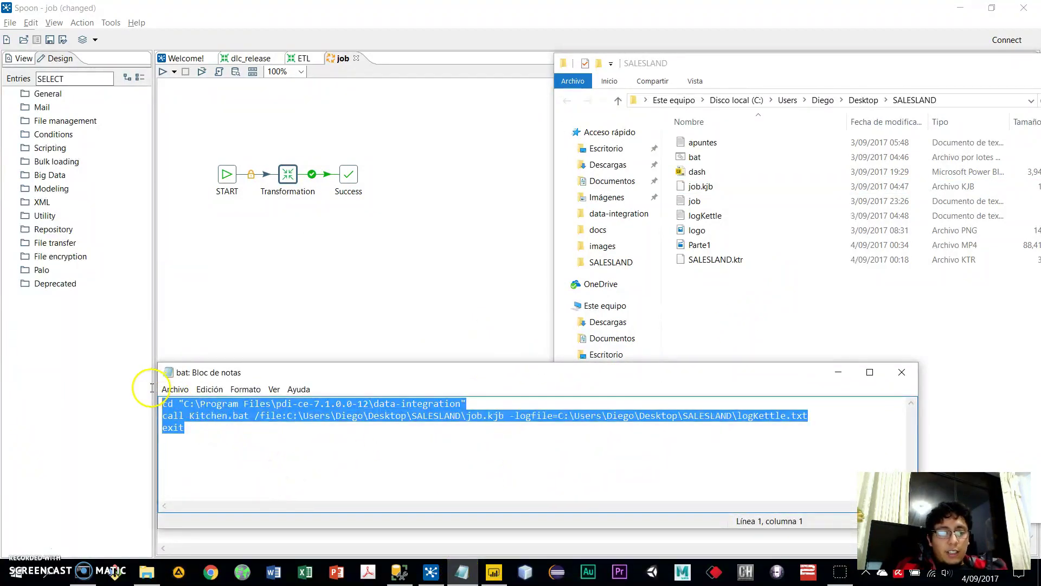
pyautogui.moveTo(272, 453); pyautogui.dragTo(251, 417)
pyautogui.click(201, 422)
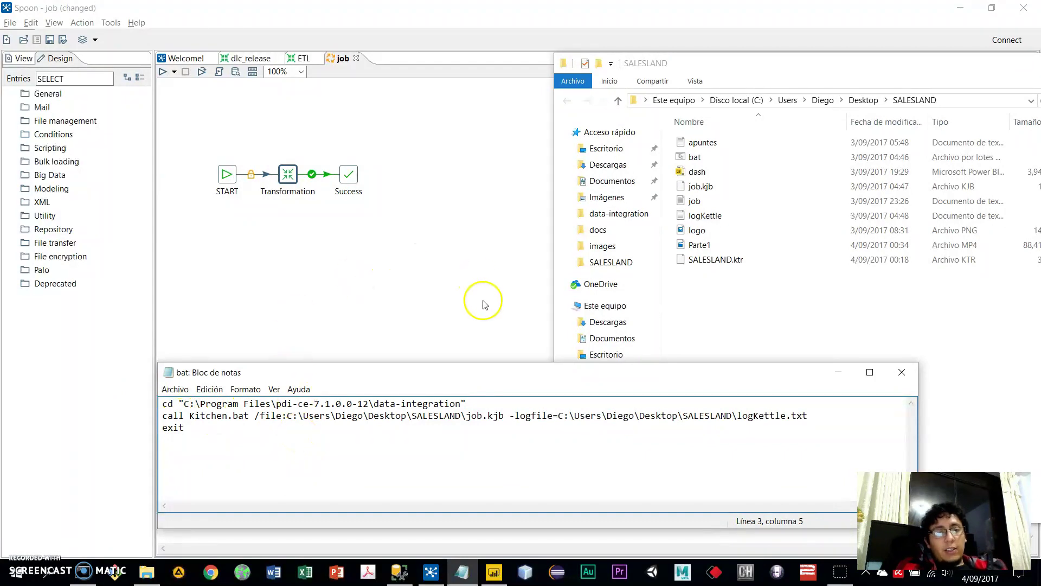
pyautogui.moveTo(263, 418); pyautogui.dragTo(802, 417)
pyautogui.click(838, 372)
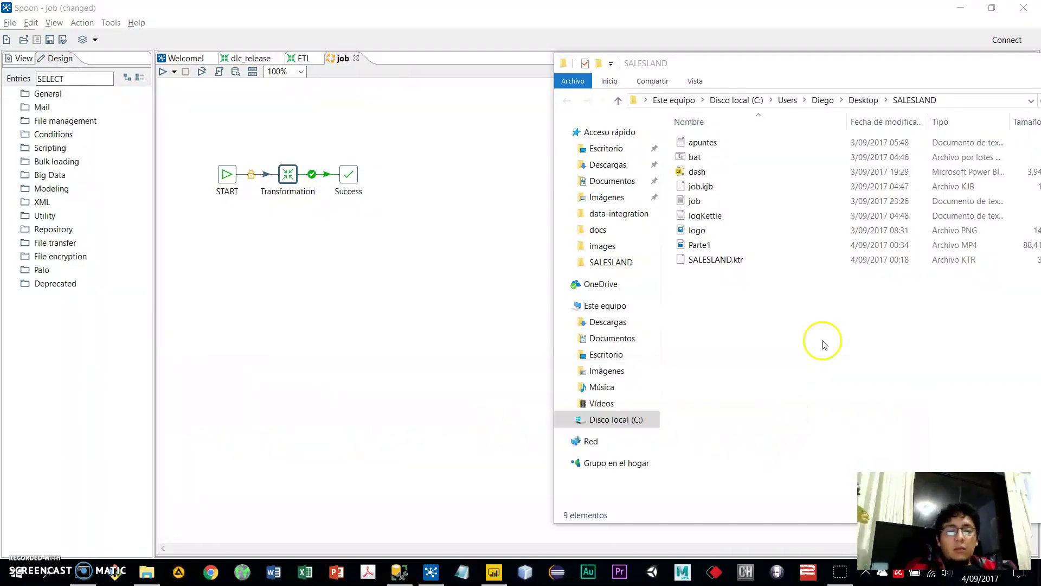
# - Select the bat file in the SALESLAND folder, switch to Command Prompt and examine the SCHTASKS command that schedules bat.bat as job_kettle
pyautogui.click(822, 344)
pyautogui.click(724, 160)
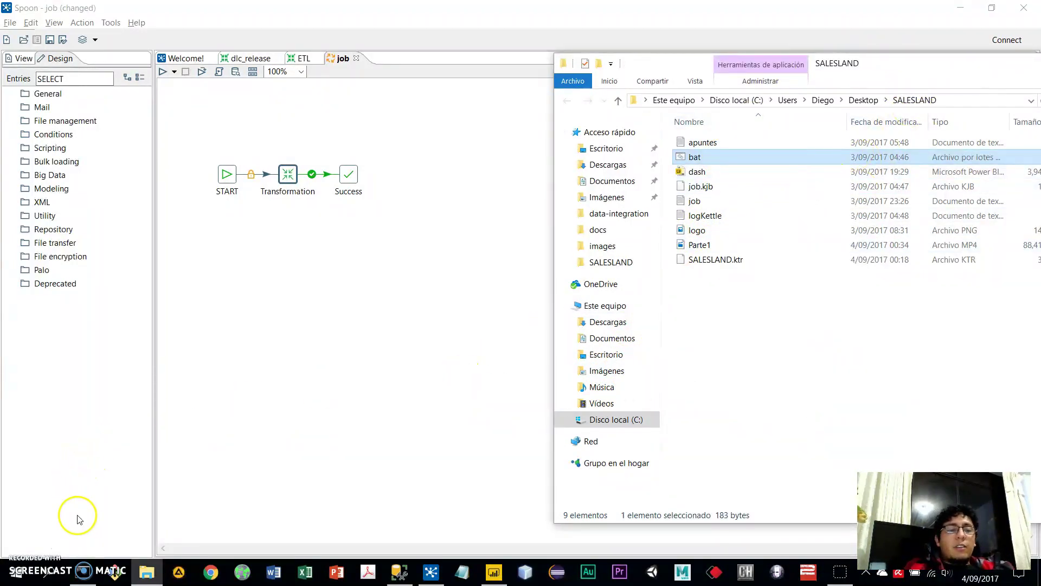
pyautogui.click(84, 571)
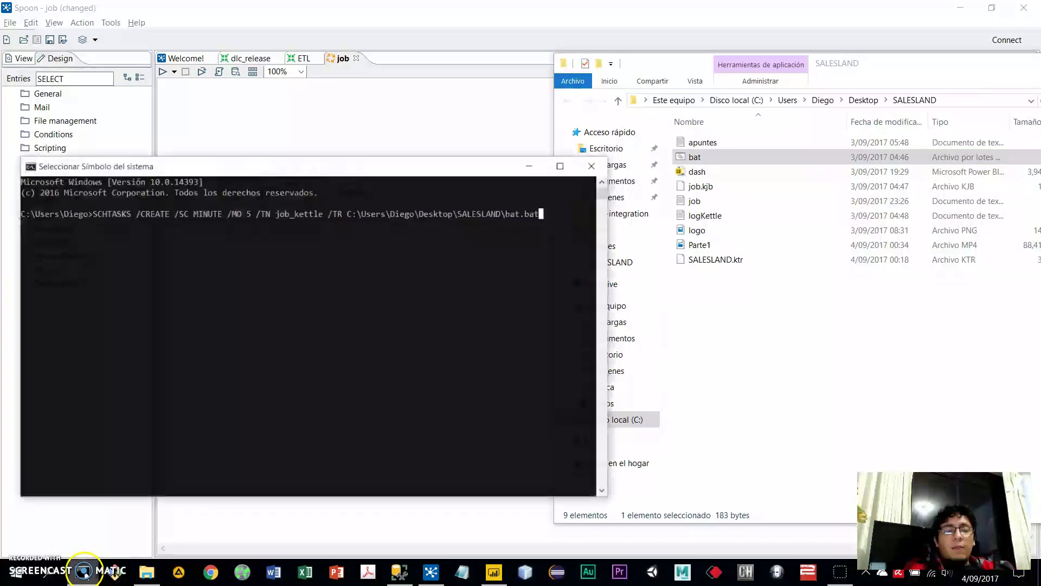
pyautogui.moveTo(287, 165); pyautogui.dragTo(453, 231)
pyautogui.moveTo(184, 216); pyautogui.dragTo(229, 269)
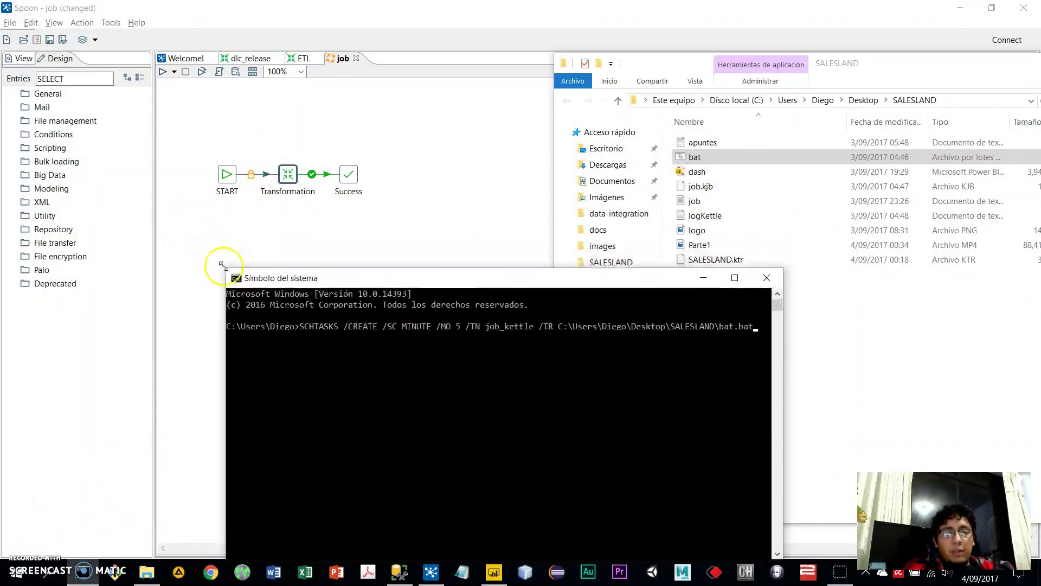
pyautogui.moveTo(293, 278); pyautogui.dragTo(199, 232)
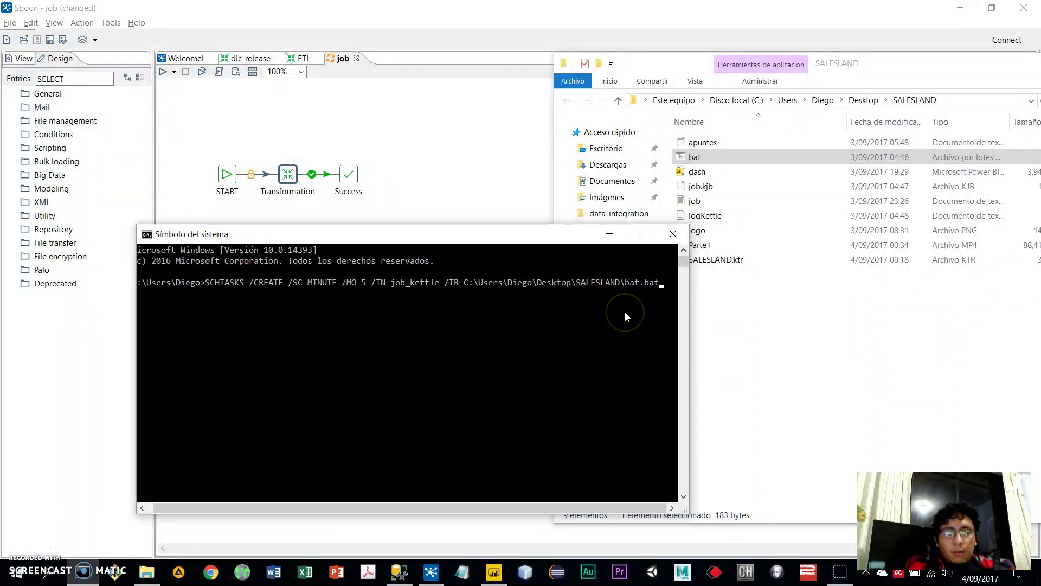
# - Review the interval, task name and batch path, then run the SCHTASKS command scheduling SALESLAND's bat.bat every 5 minutes as job_kettle
pyautogui.click(212, 286)
pyautogui.moveTo(259, 285); pyautogui.dragTo(358, 286)
pyautogui.click(373, 286)
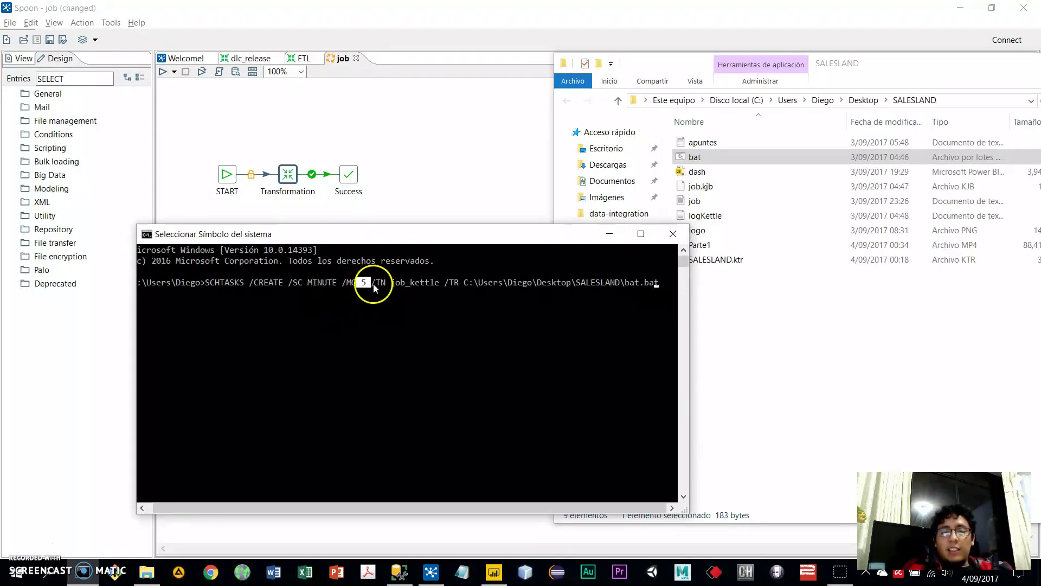
pyautogui.moveTo(397, 284); pyautogui.dragTo(437, 286)
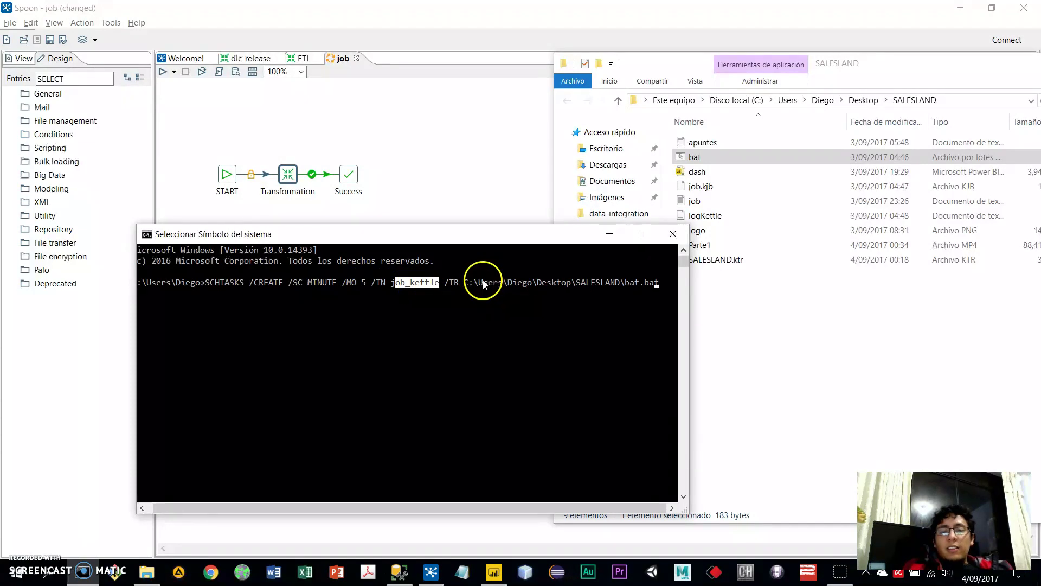
pyautogui.moveTo(475, 283); pyautogui.dragTo(654, 287)
pyautogui.press('Return')
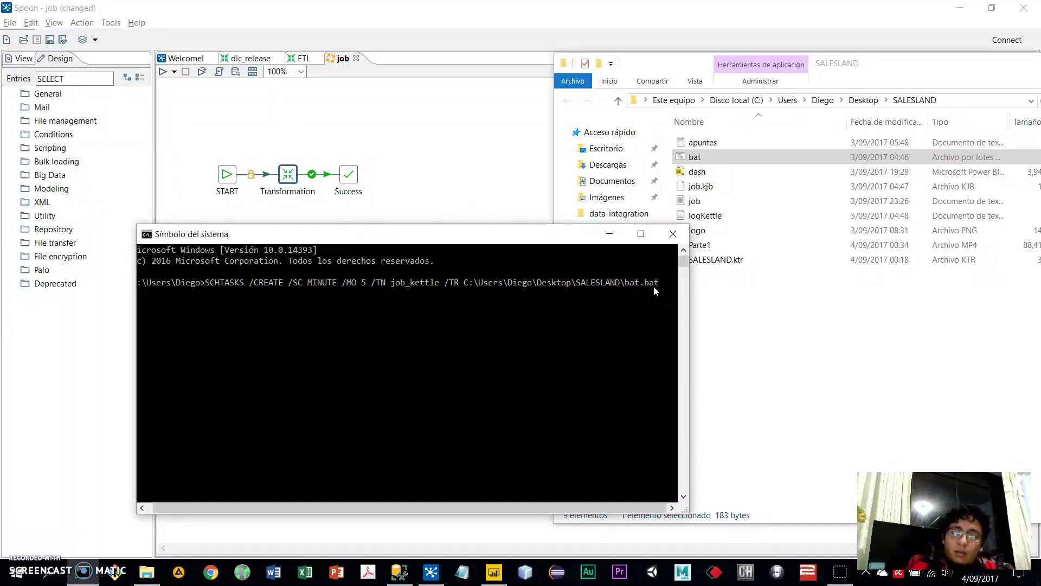
pyautogui.press('Return')
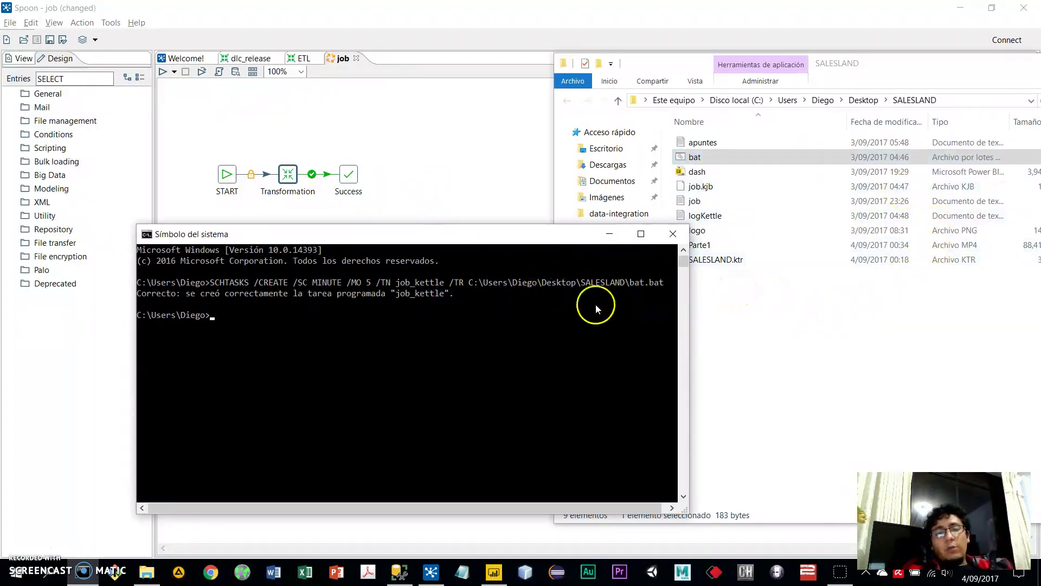
# - Switch to SQL Server Management Studio and permanently delete the first row of the SaleslandERP Trabajador table
pyautogui.click(401, 572)
pyautogui.click(448, 168)
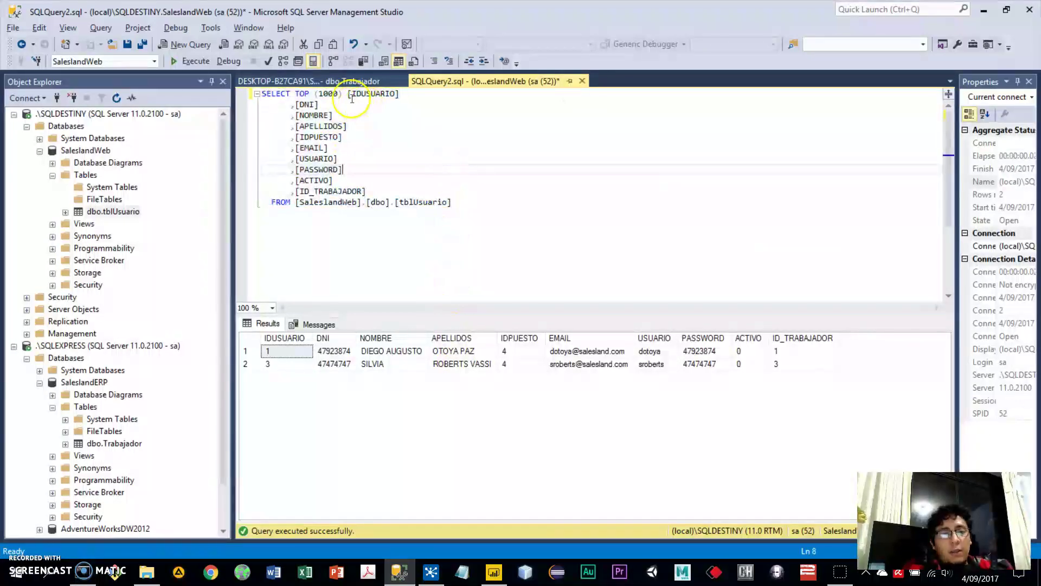
pyautogui.click(347, 83)
pyautogui.click(271, 110)
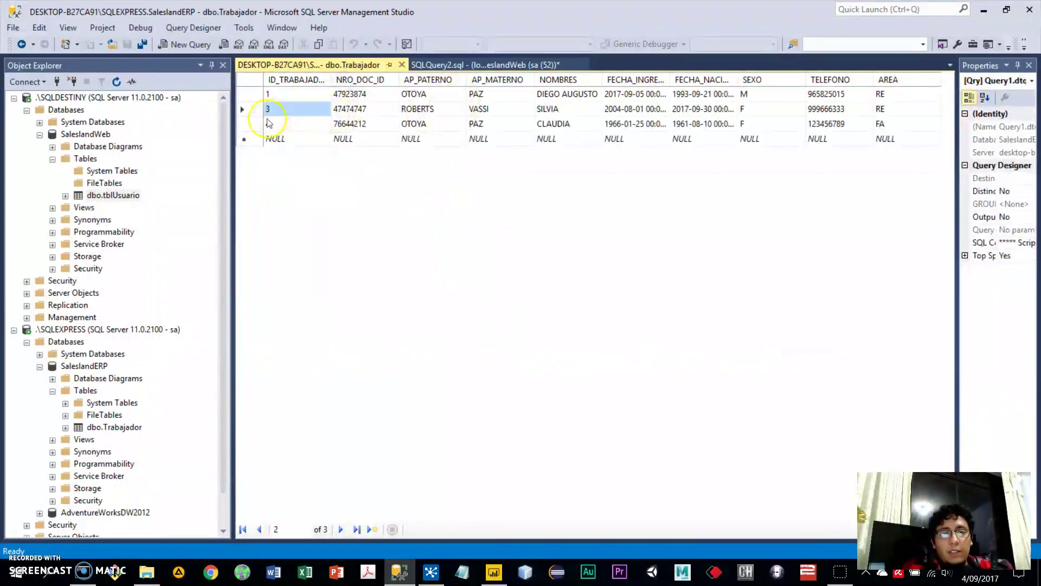
pyautogui.click(252, 112)
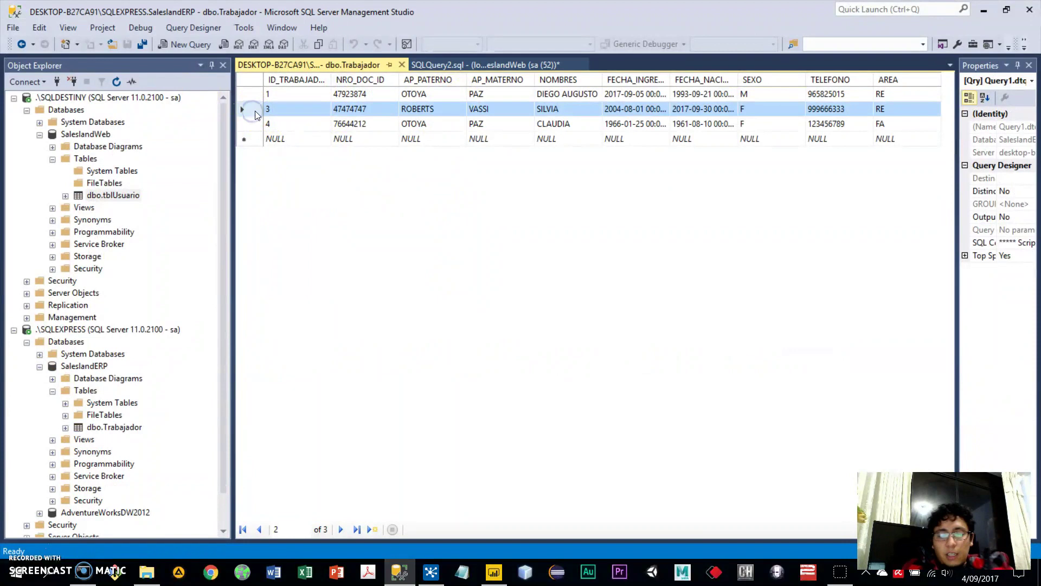
pyautogui.click(261, 93)
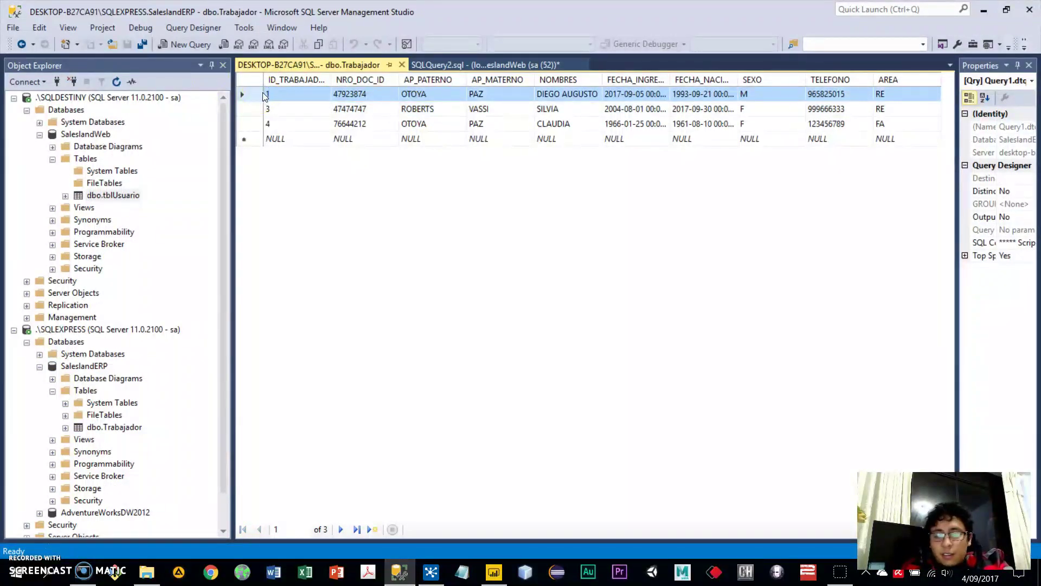
pyautogui.press('Delete')
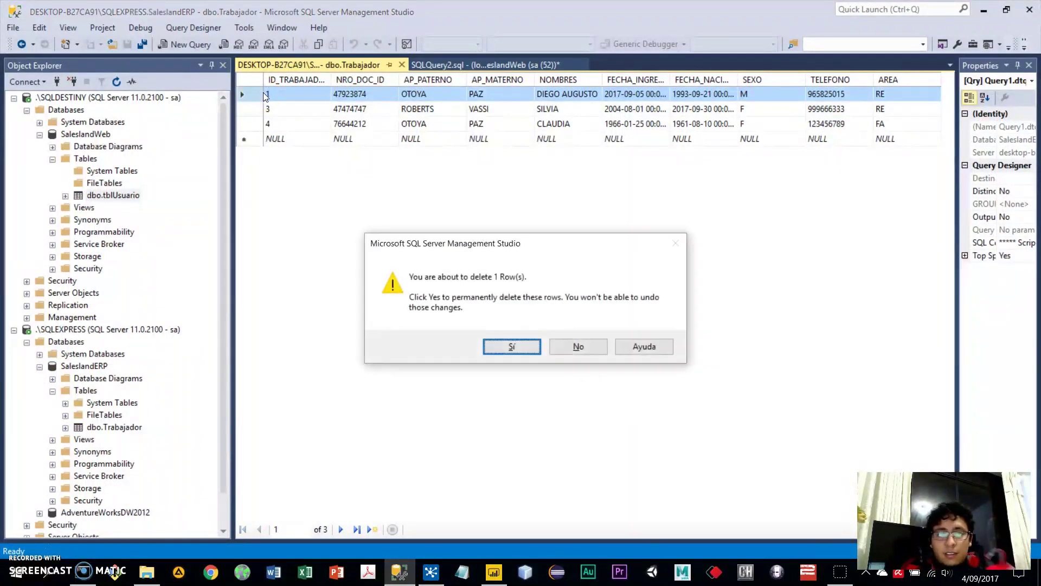
pyautogui.click(515, 347)
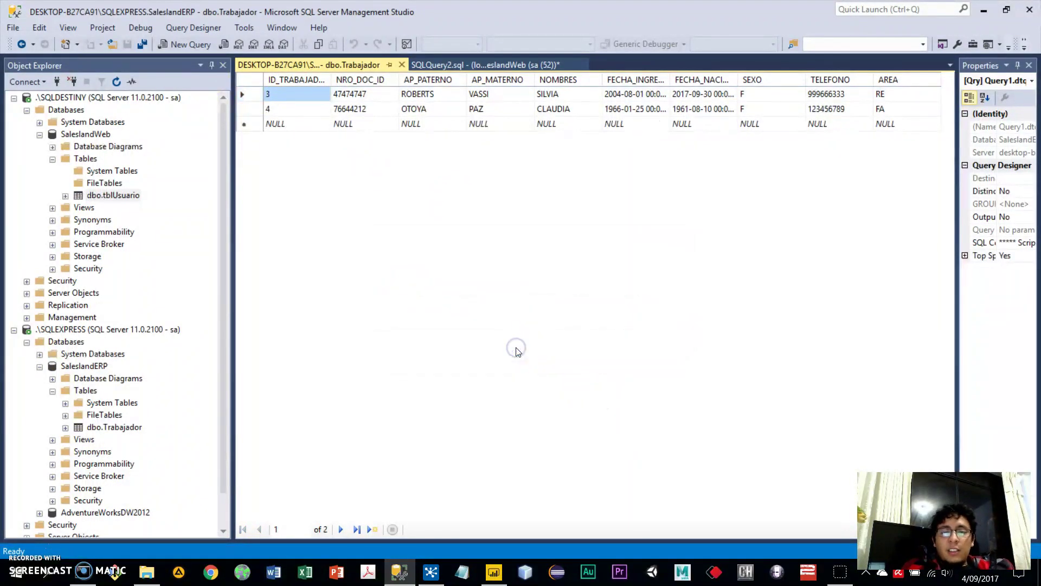
# - Rerun the full tblUsuario query and compare its rows with the Trabajador table
pyautogui.click(509, 65)
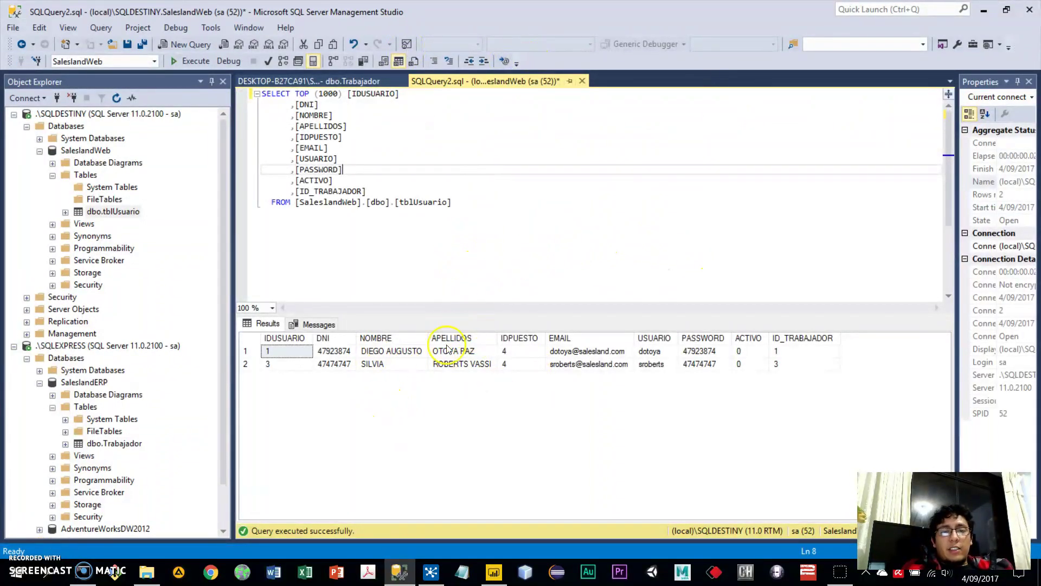
pyautogui.moveTo(485, 225); pyautogui.dragTo(207, 74)
pyautogui.click(209, 65)
pyautogui.click(350, 81)
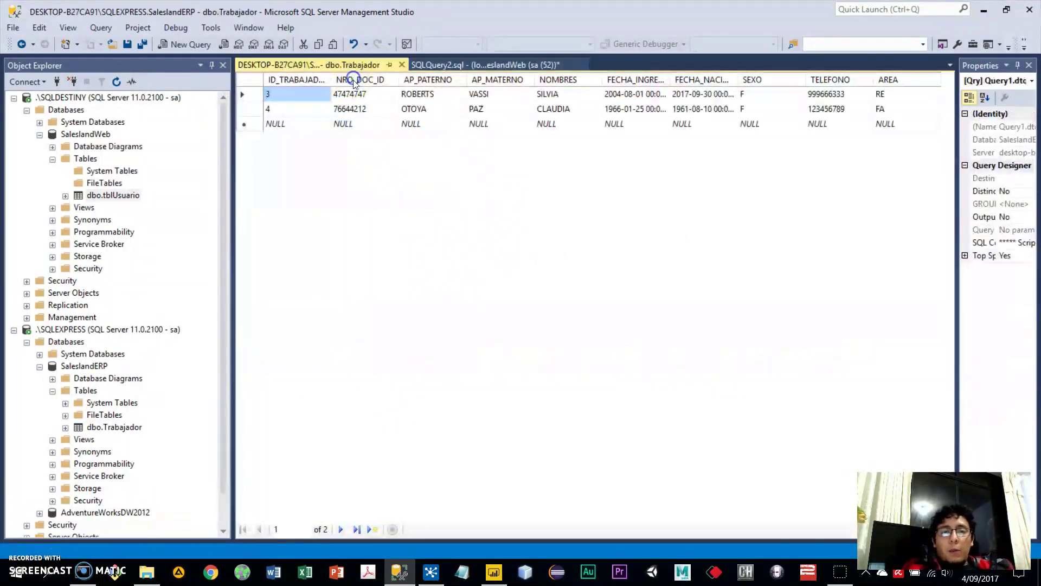
pyautogui.click(466, 66)
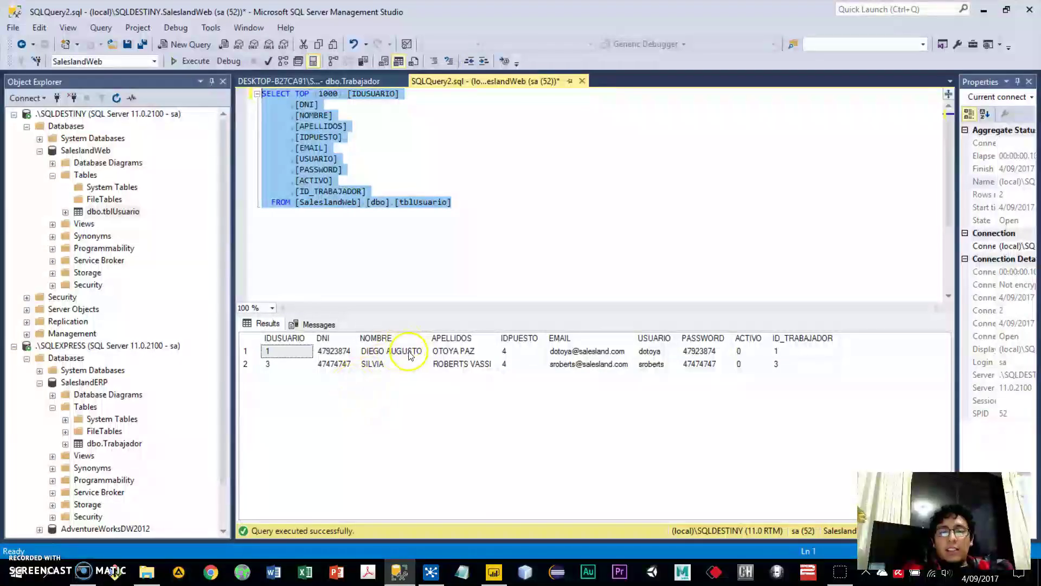
pyautogui.click(409, 352)
pyautogui.moveTo(298, 351); pyautogui.dragTo(700, 340)
pyautogui.click(583, 170)
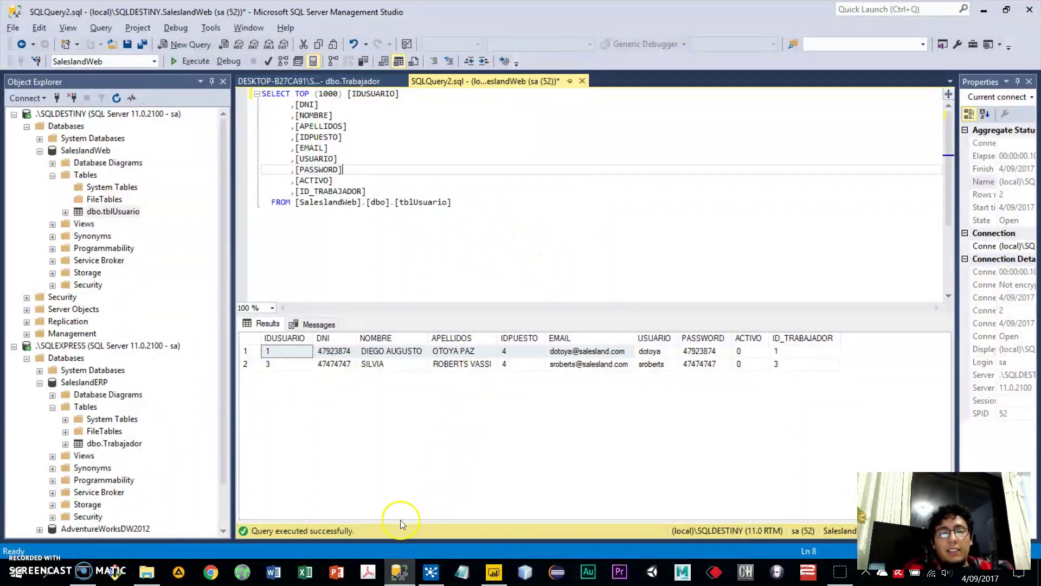
# - Open the recent Evaluación Postulantes BI-Jr-PBI PDF, read the CUBO requirement, and return to SQL Server Management Studio
pyautogui.rightClick(367, 572)
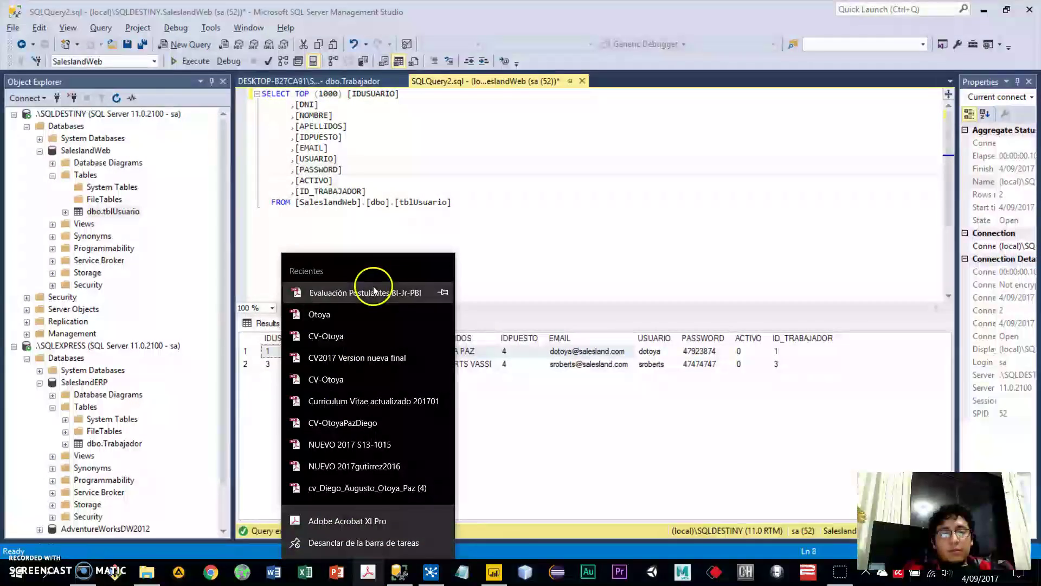
pyautogui.click(373, 291)
pyautogui.scroll(-5, 728, 320)
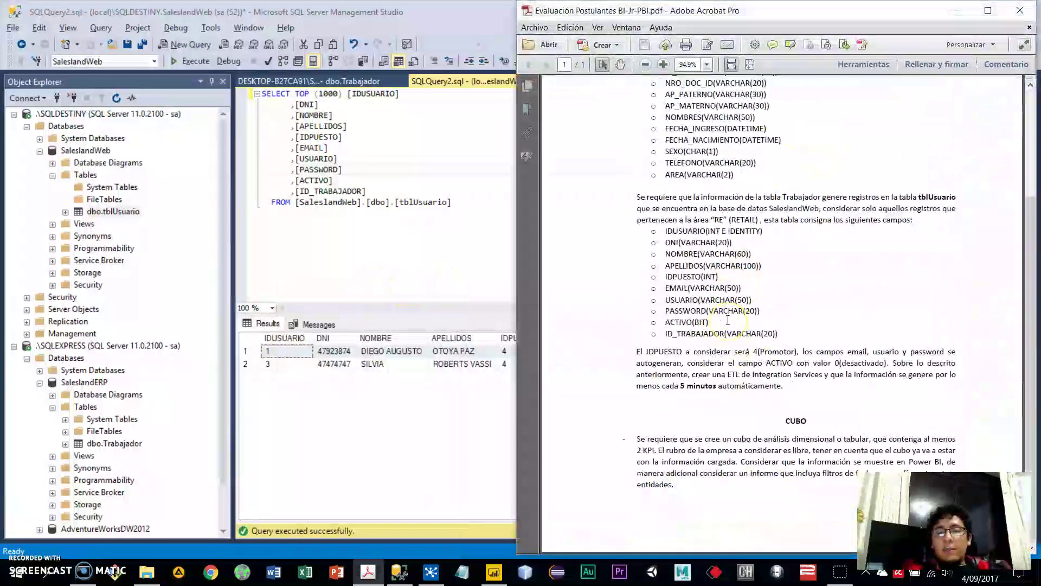
pyautogui.moveTo(647, 438); pyautogui.dragTo(807, 442)
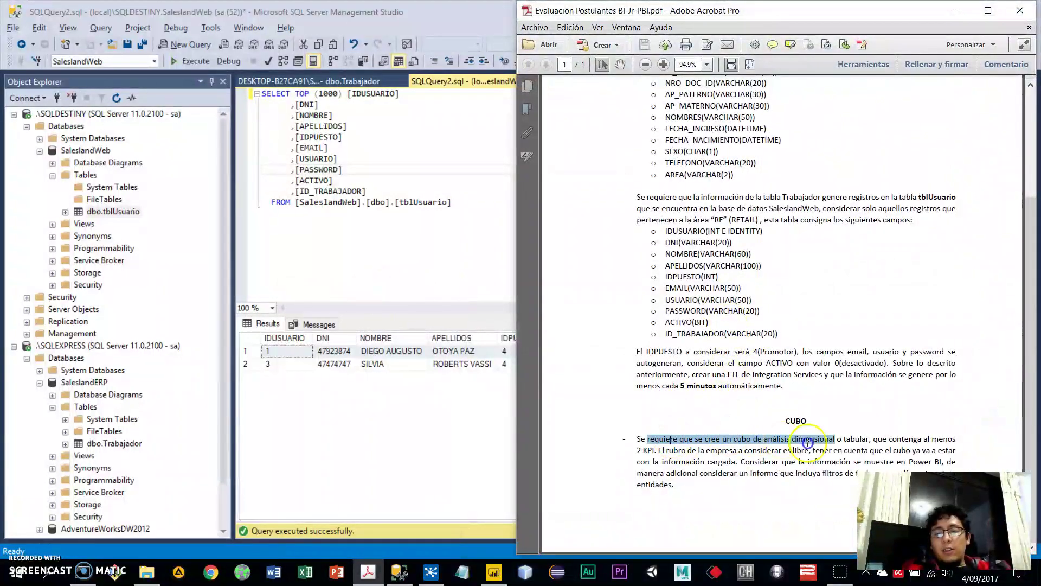
pyautogui.click(696, 460)
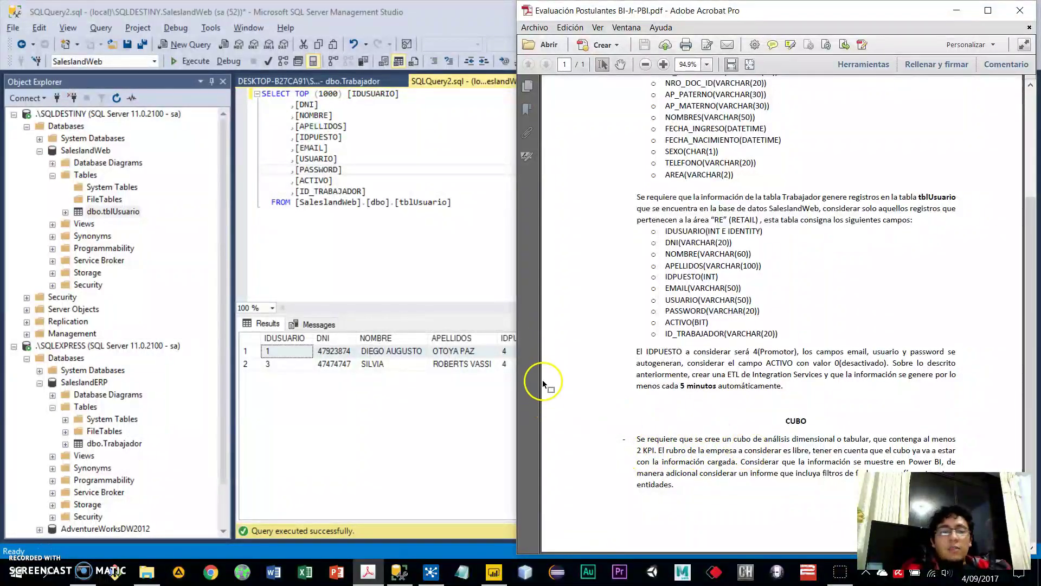
pyautogui.click(502, 225)
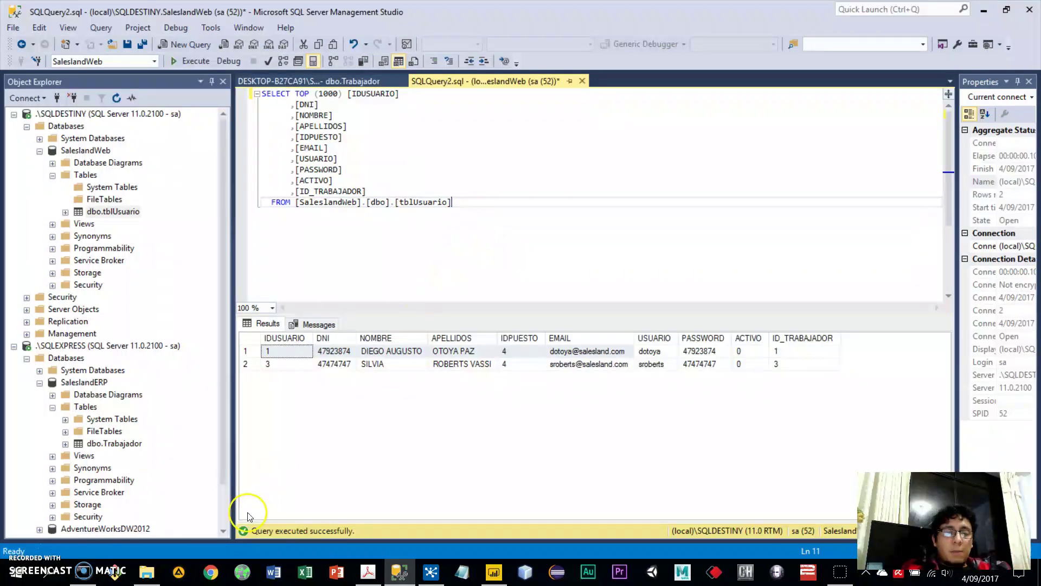
# - Switch to the dash report in Power BI Desktop and examine the logo and the 2008 sales KPI against previous years' average
pyautogui.click(494, 572)
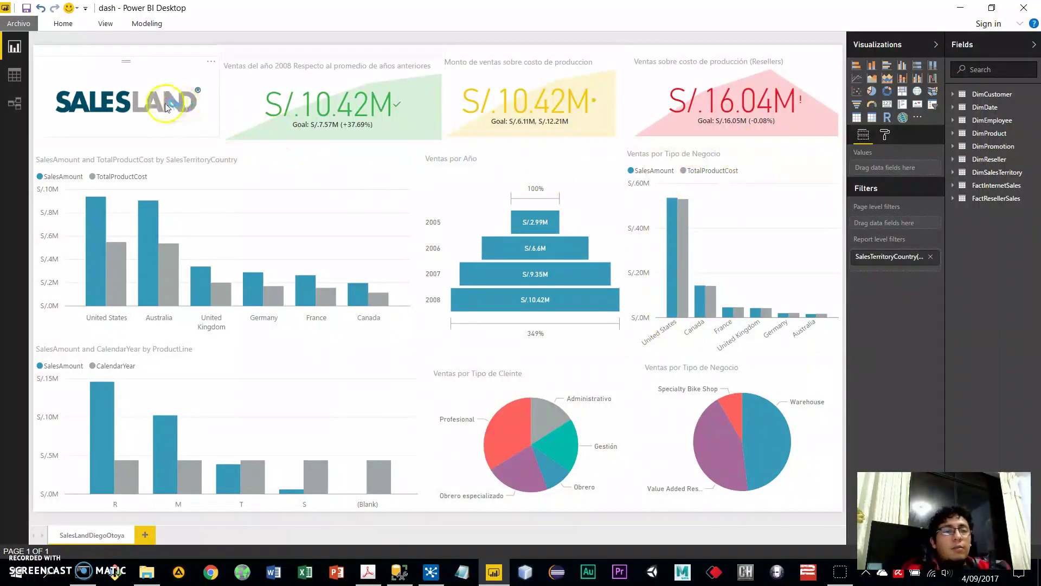
pyautogui.click(147, 103)
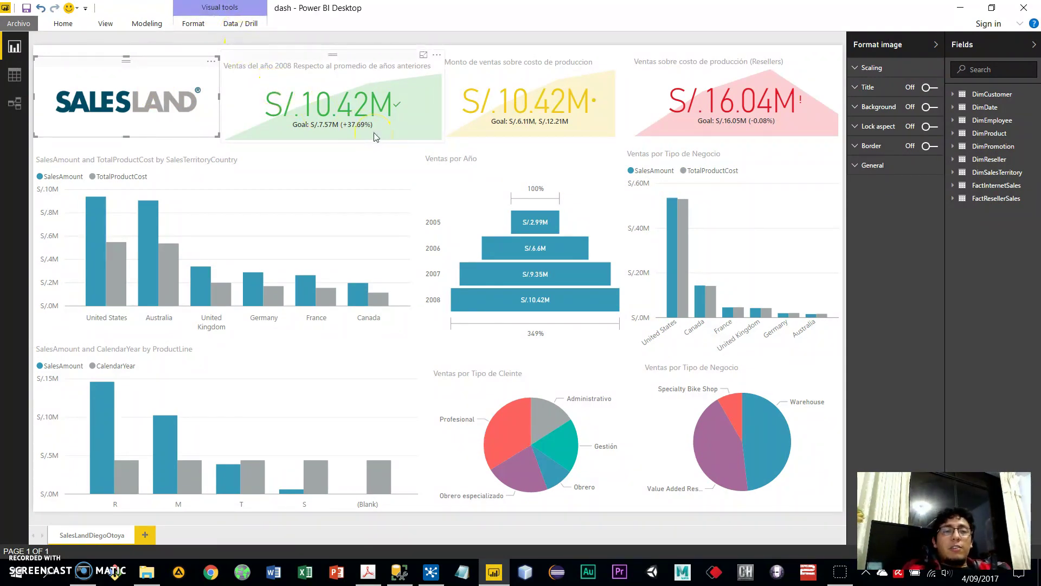
pyautogui.moveTo(339, 78); pyautogui.dragTo(358, 97)
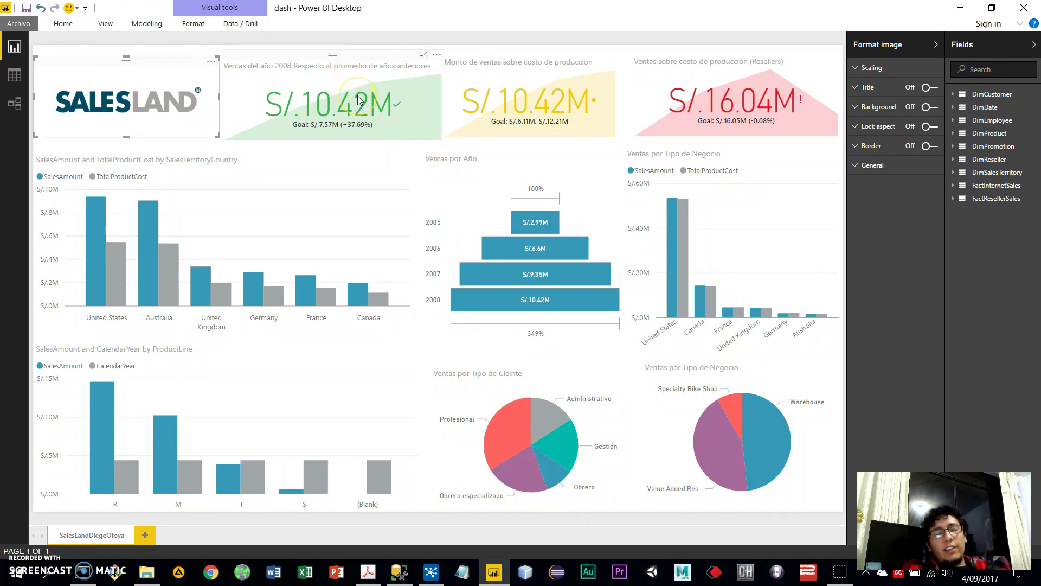
pyautogui.moveTo(358, 100); pyautogui.dragTo(381, 92)
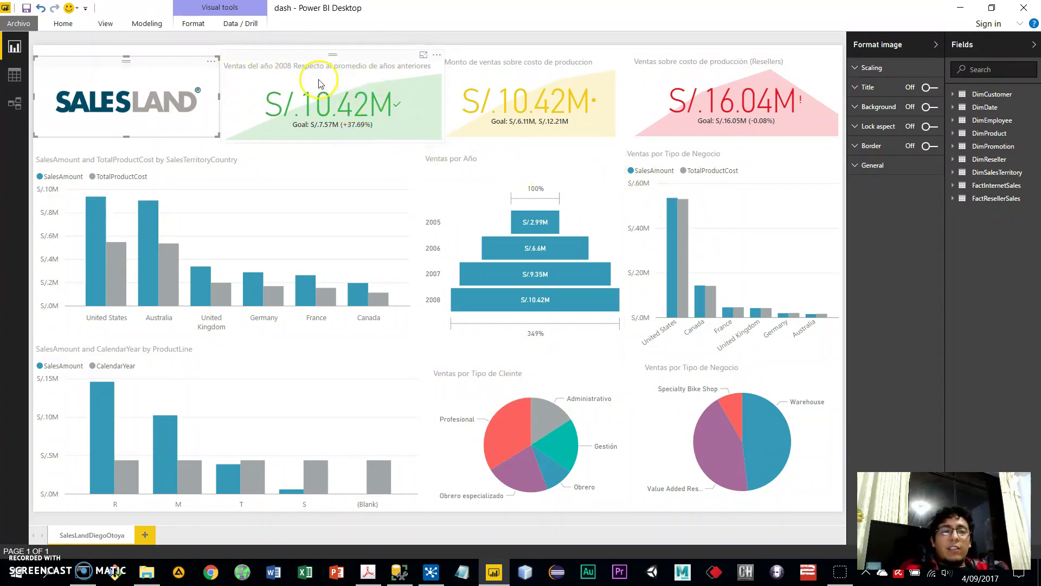
pyautogui.click(287, 72)
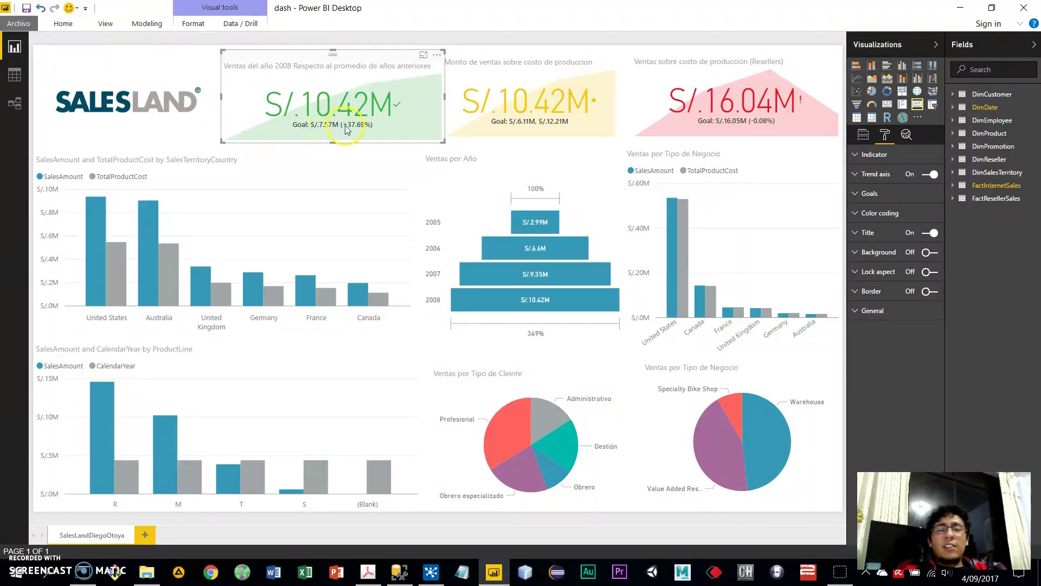
# - Collapse the Visualizations pane, expand FactInternetSales and review the MetaDAX measure's 2008 base, 1.2 factor and year-range division
pyautogui.click(935, 45)
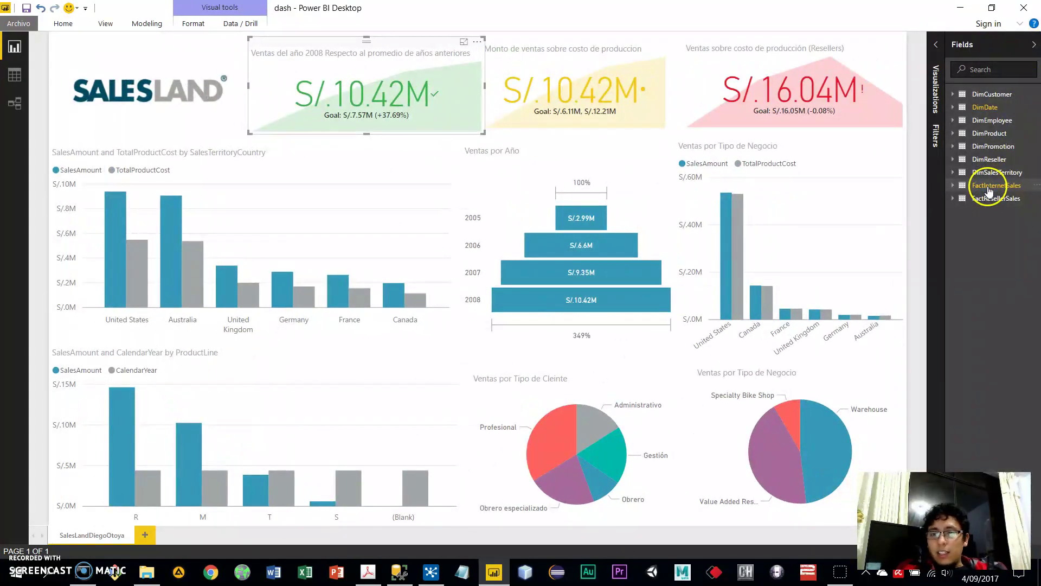
pyautogui.click(988, 190)
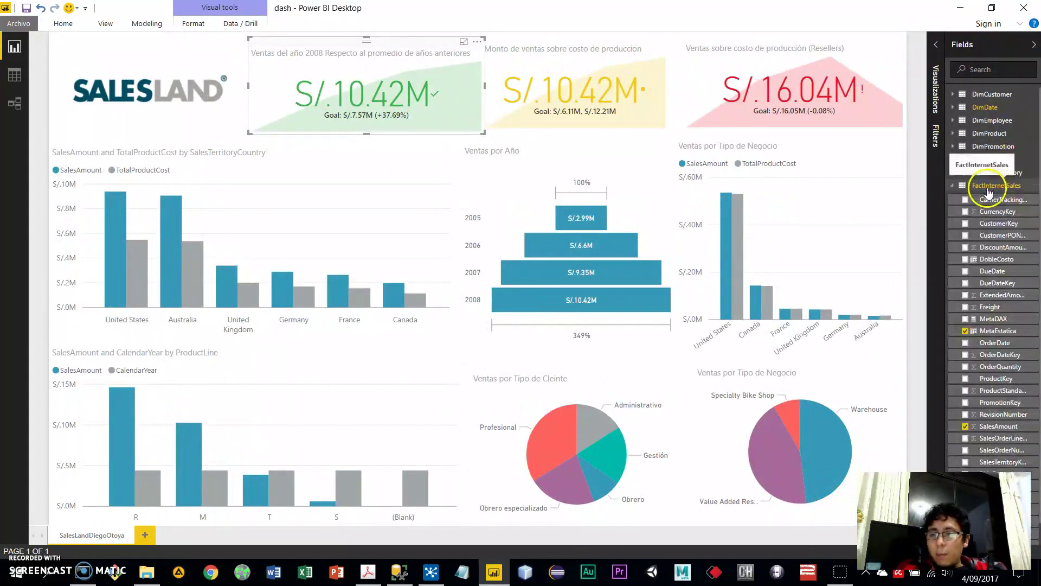
pyautogui.scroll(-1, 1010, 238)
pyautogui.click(998, 297)
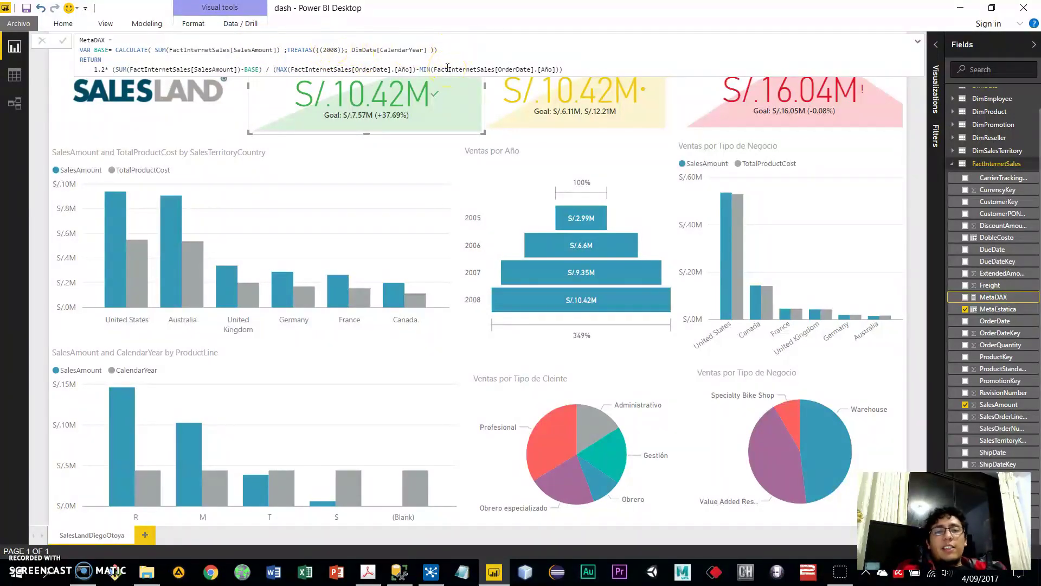
pyautogui.moveTo(351, 50); pyautogui.dragTo(361, 52)
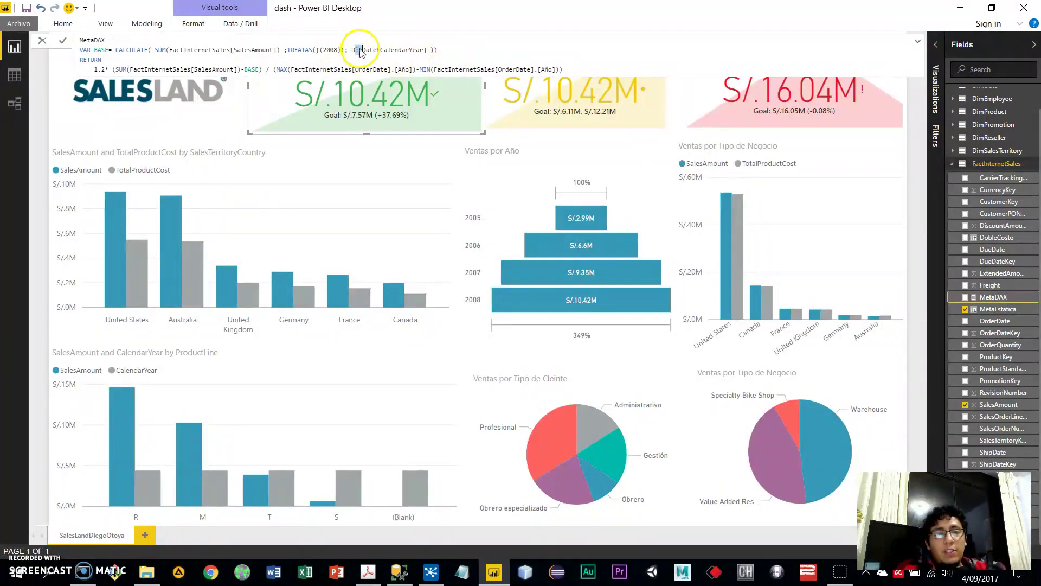
pyautogui.click(425, 50)
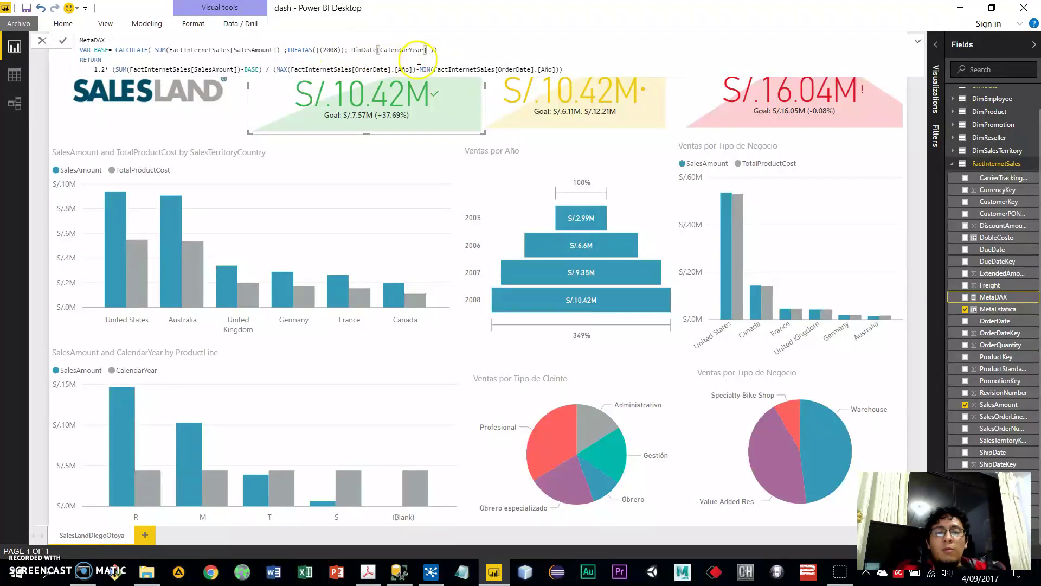
pyautogui.moveTo(119, 65); pyautogui.dragTo(242, 64)
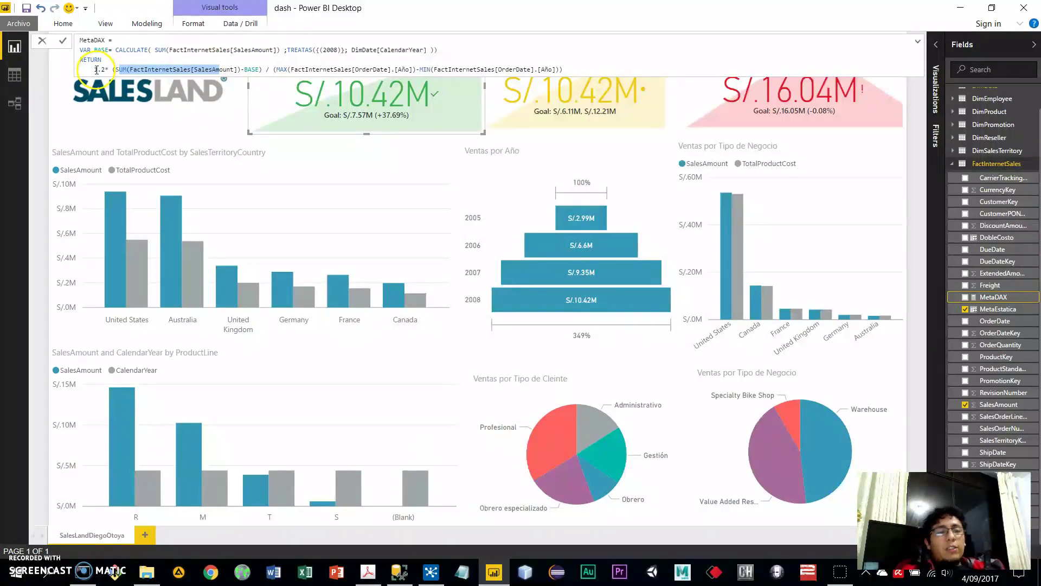
pyautogui.moveTo(95, 70); pyautogui.dragTo(102, 69)
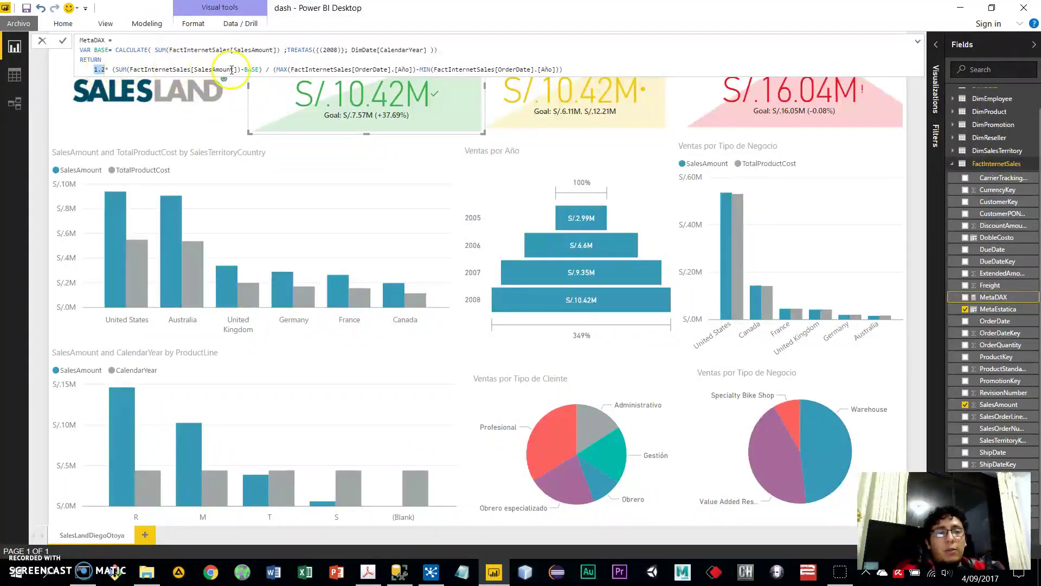
pyautogui.write('*')
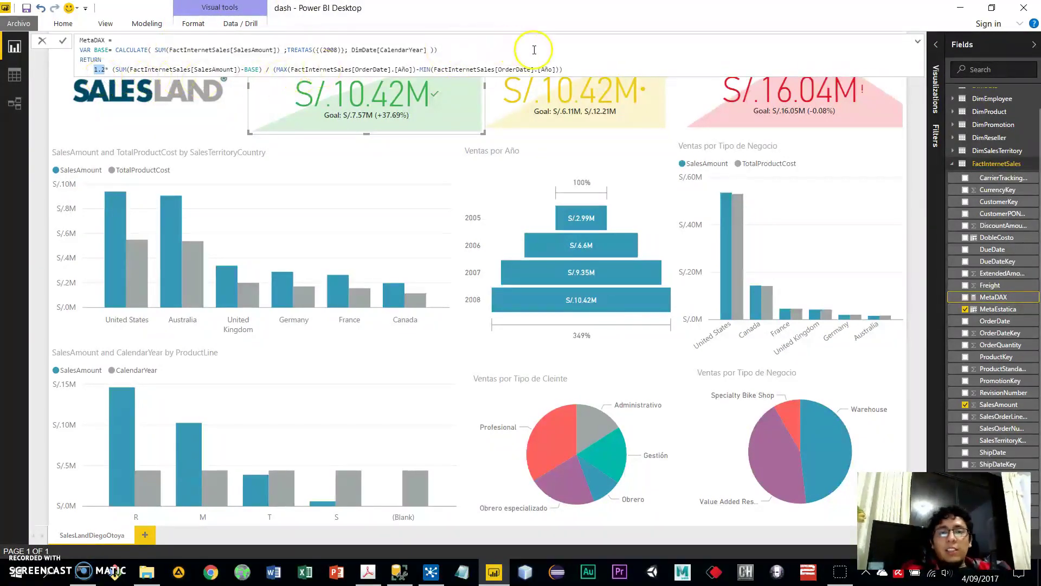
pyautogui.press('Return')
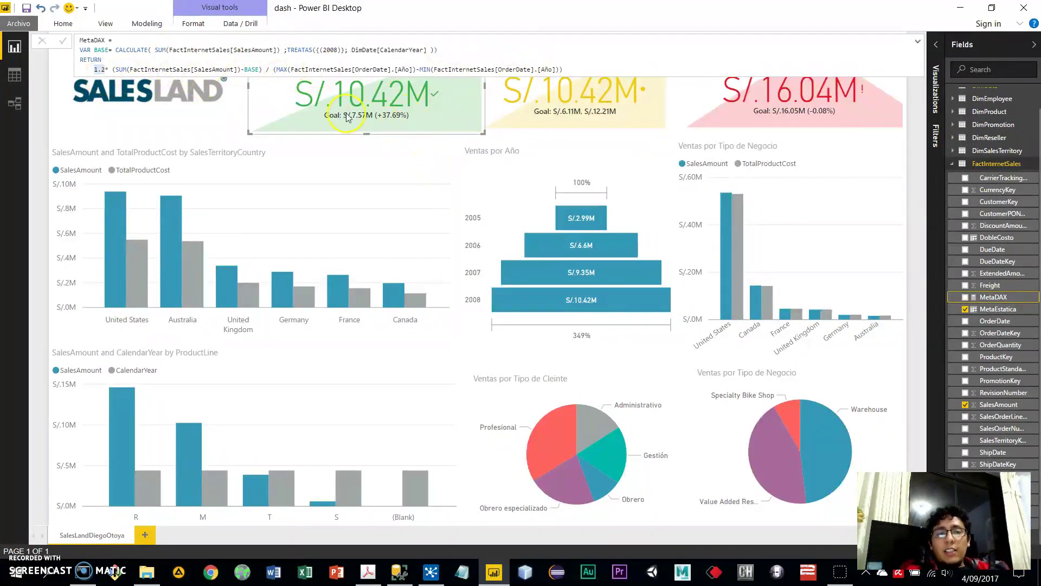
# - Close the MetaDAX formula and examine the 2008 sales KPI, the sales-over-production-cost KPI and its Resellers counterpart
pyautogui.click(386, 136)
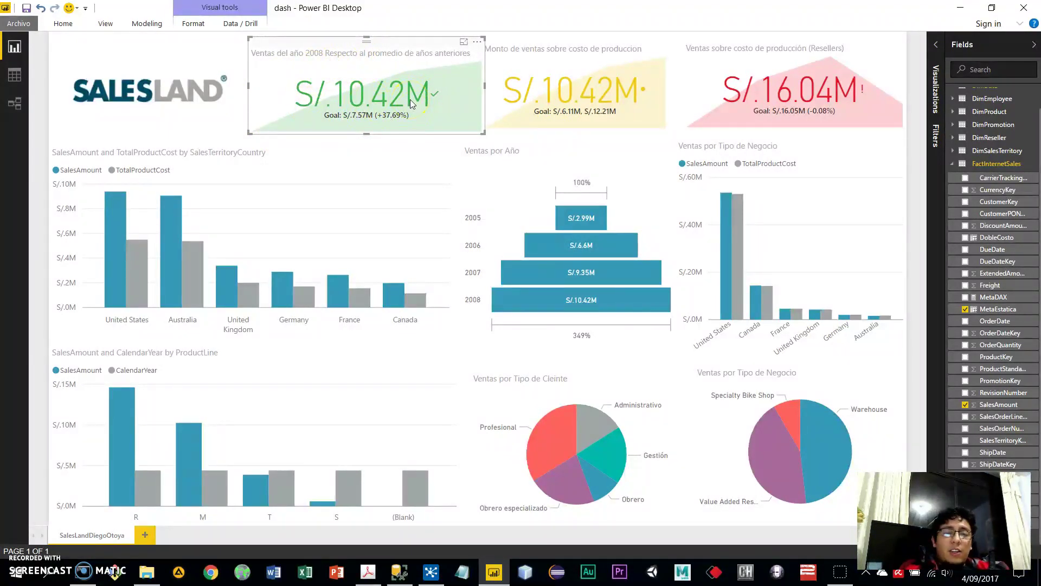
pyautogui.click(618, 74)
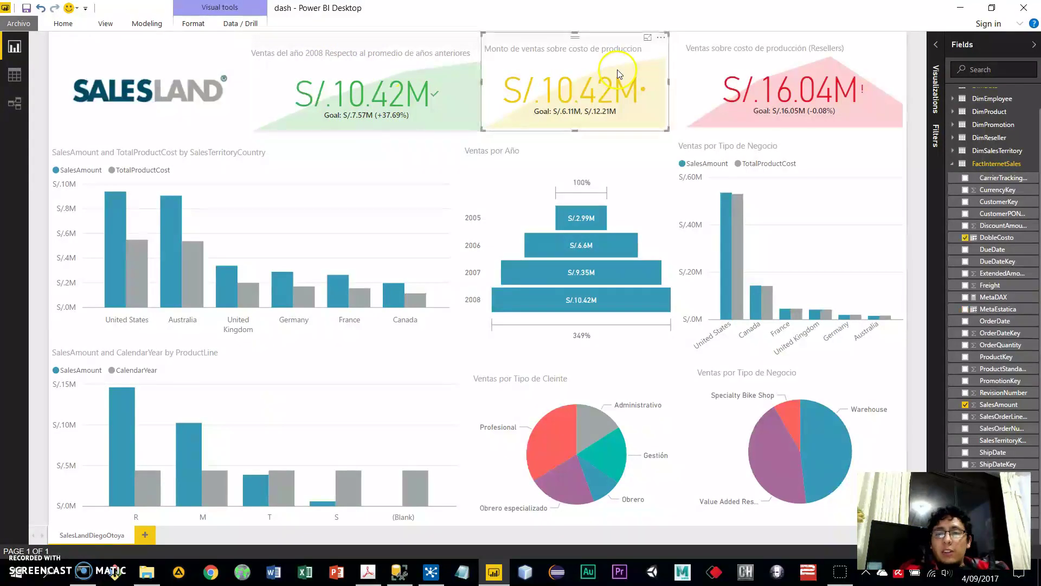
pyautogui.click(689, 81)
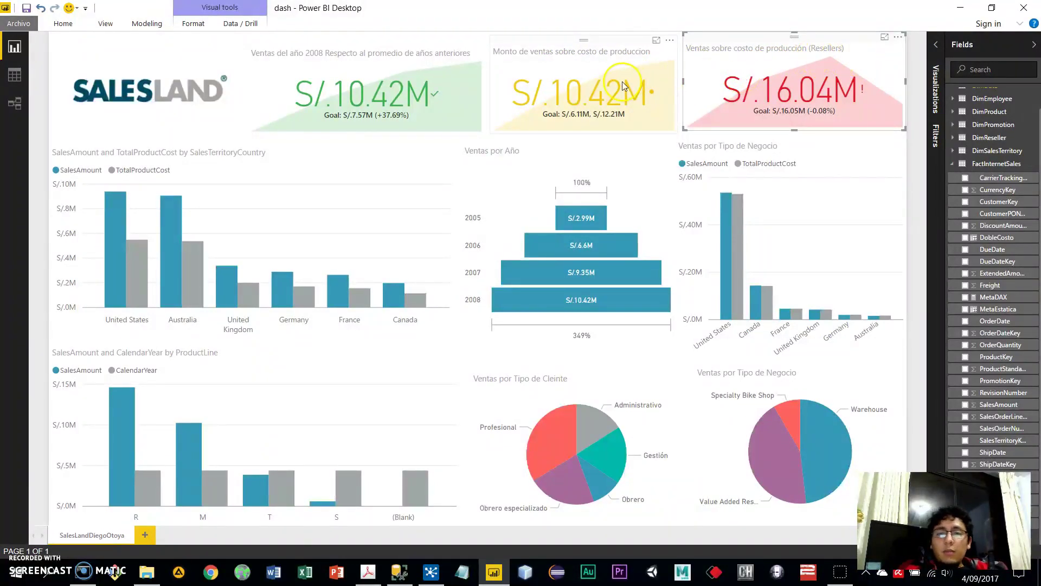
pyautogui.click(623, 65)
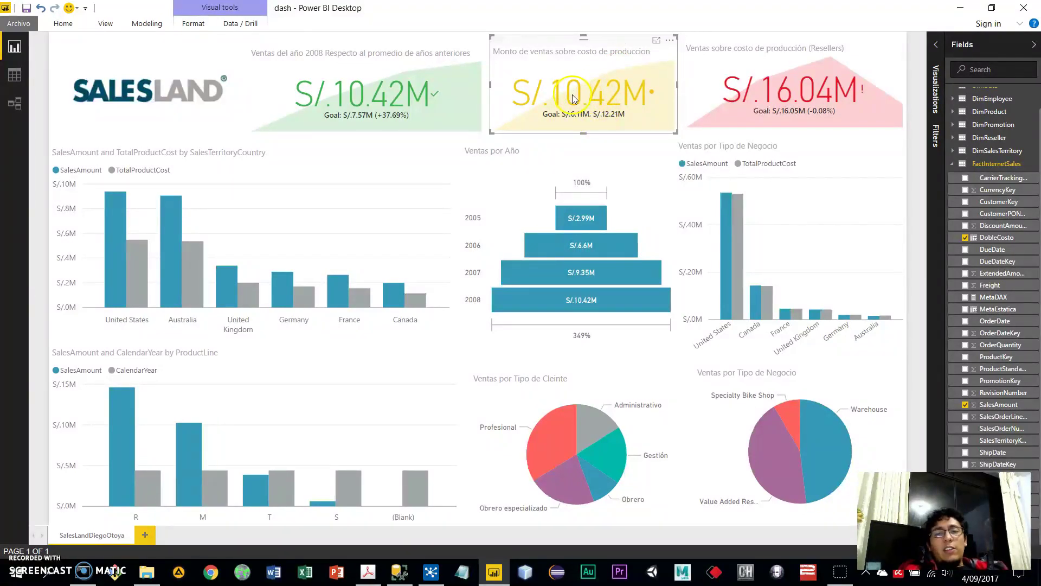
pyautogui.click(432, 97)
pyautogui.click(542, 98)
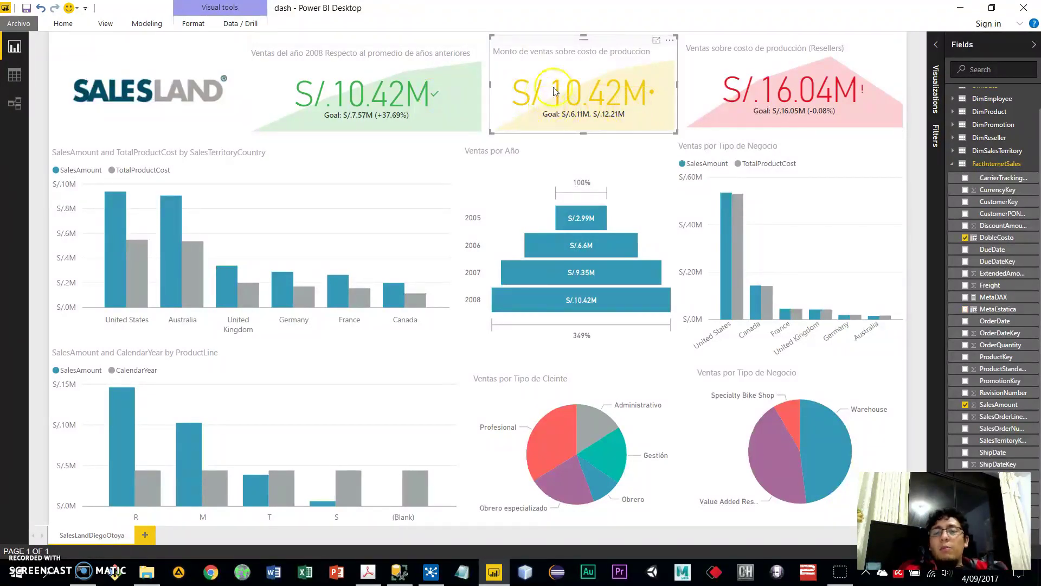
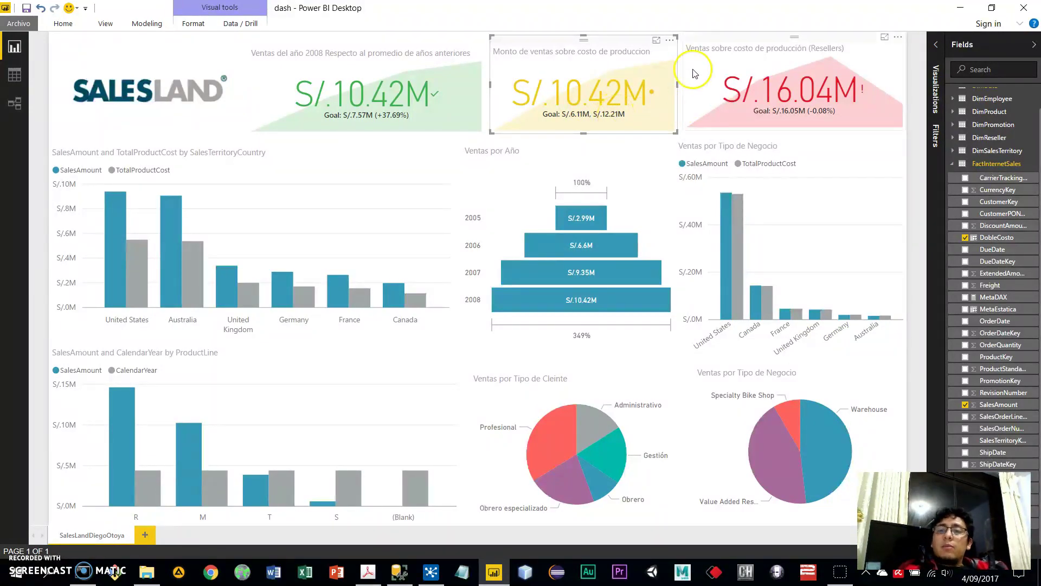
pyautogui.click(707, 80)
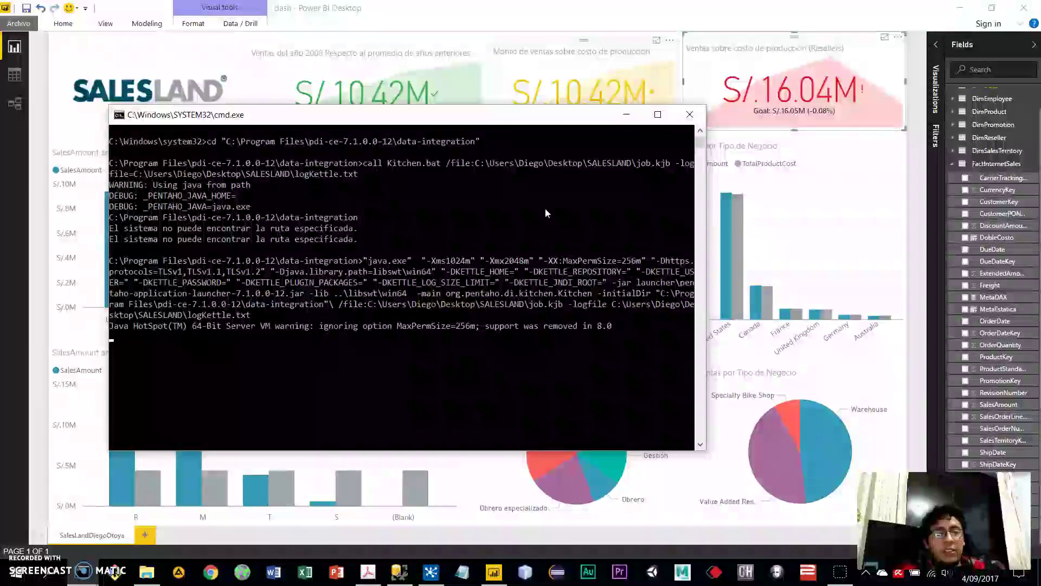
# - Switch to SQL Server Management Studio, rerun the full tblUsuario query to check its rows, and return to the Power BI dashboard
pyautogui.click(553, 221)
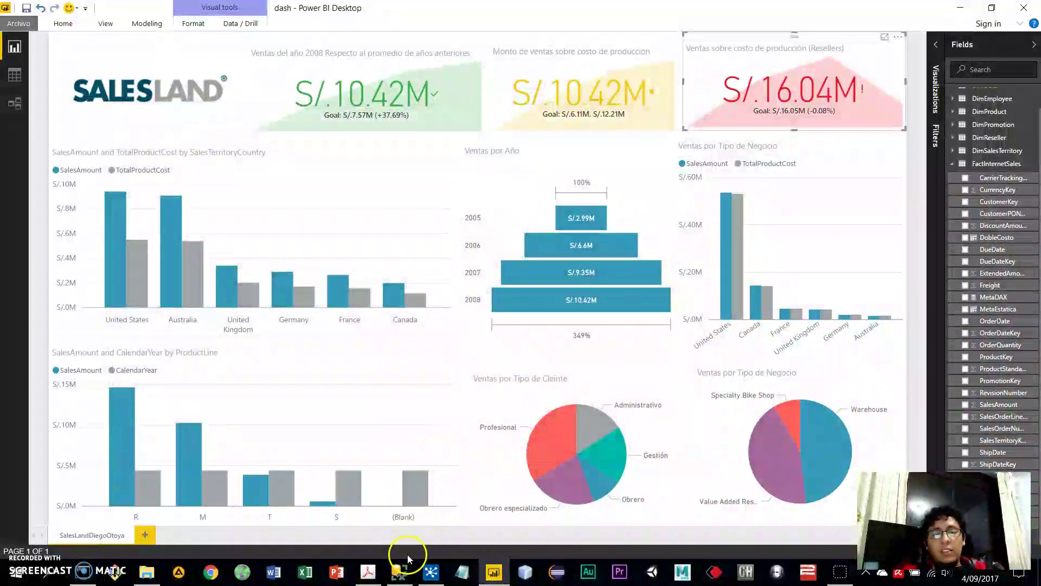
pyautogui.click(399, 570)
pyautogui.moveTo(505, 214); pyautogui.dragTo(234, 74)
pyautogui.press('F5')
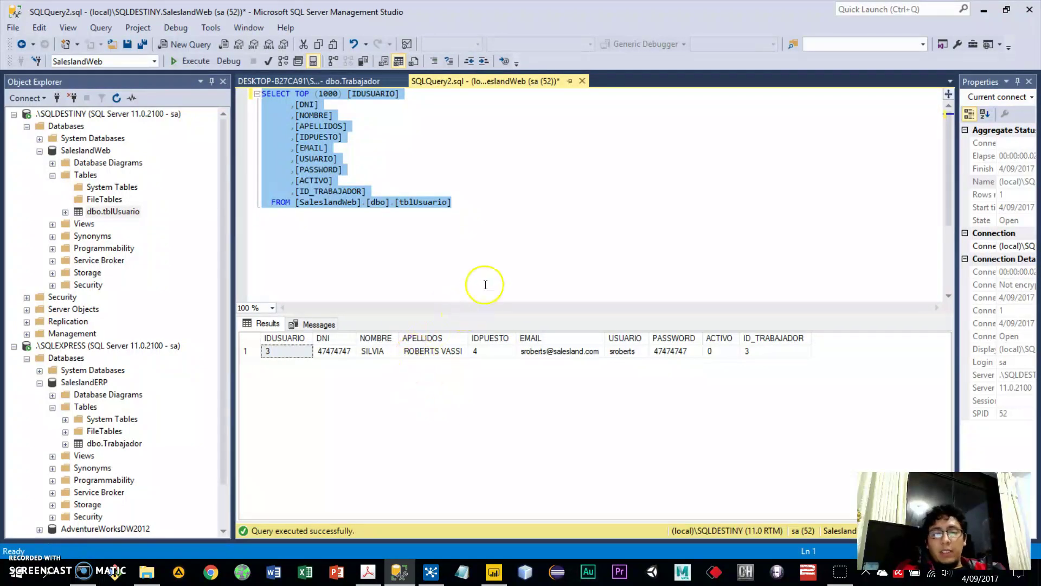
pyautogui.click(499, 255)
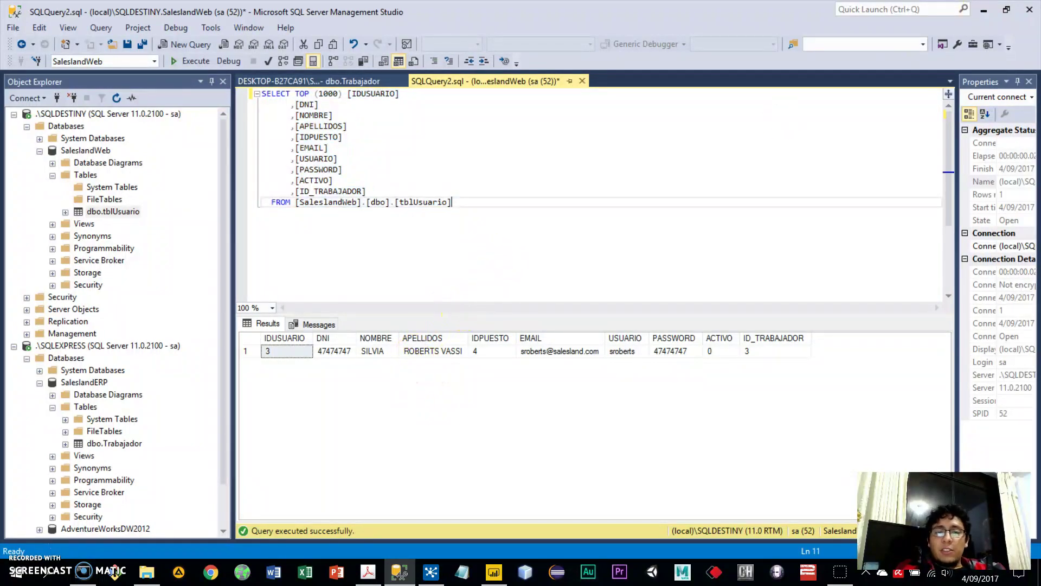
pyautogui.click(983, 9)
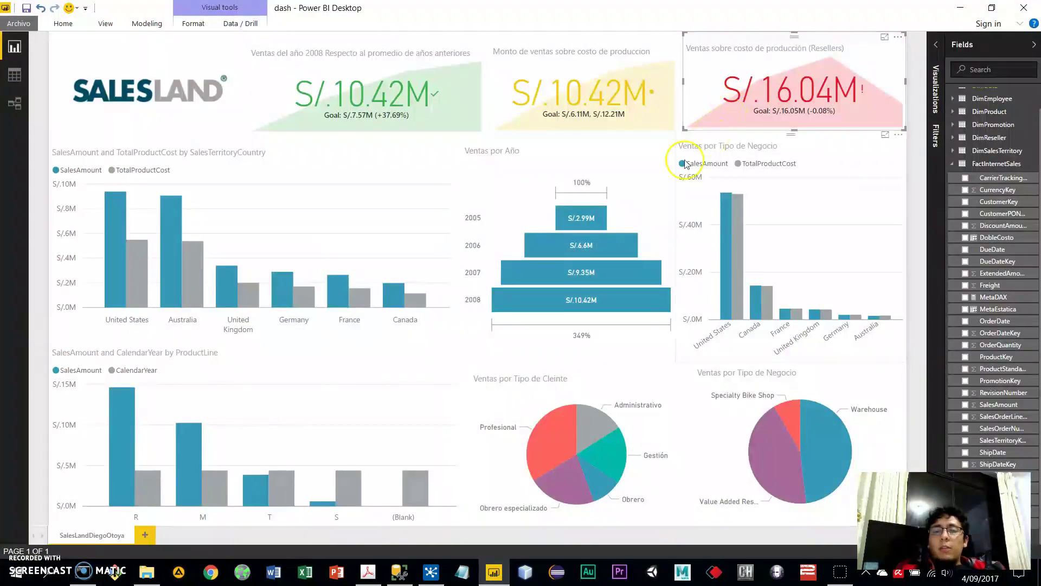
# - Examine the Resellers KPI and the dashboard's charts by business type, year, product line and sales territory country
pyautogui.click(789, 111)
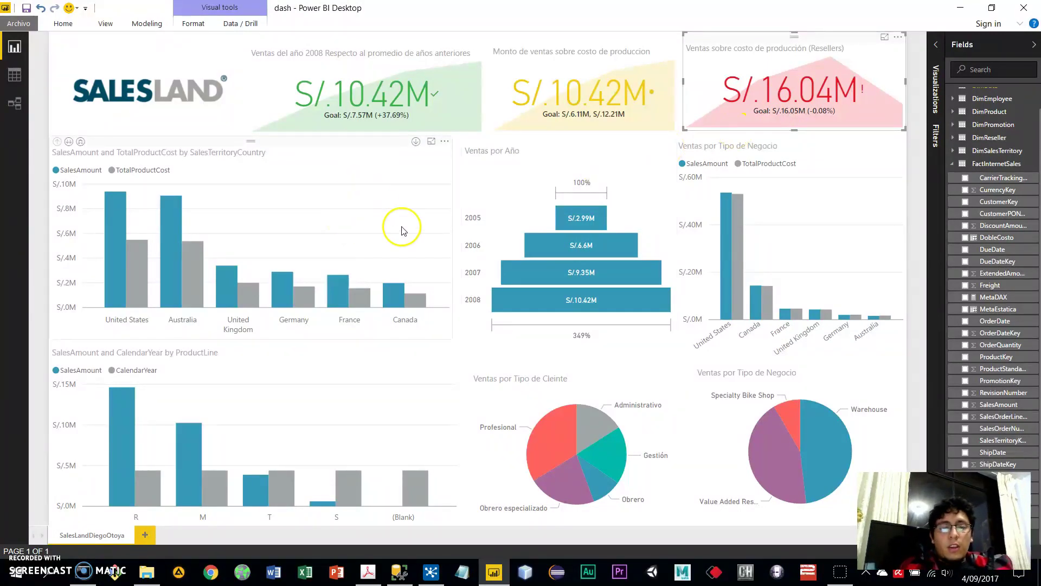
pyautogui.click(794, 268)
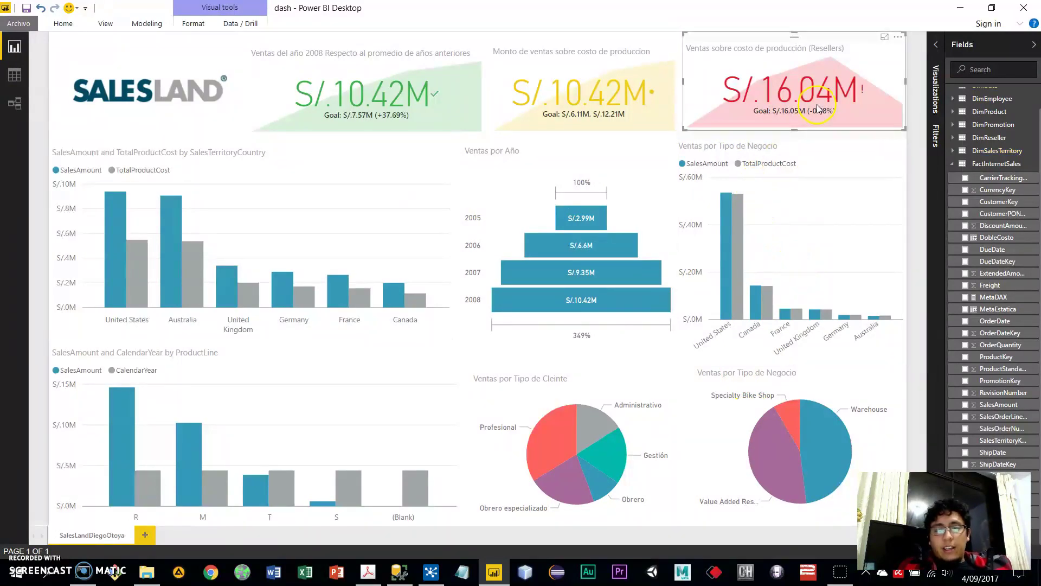
pyautogui.click(821, 380)
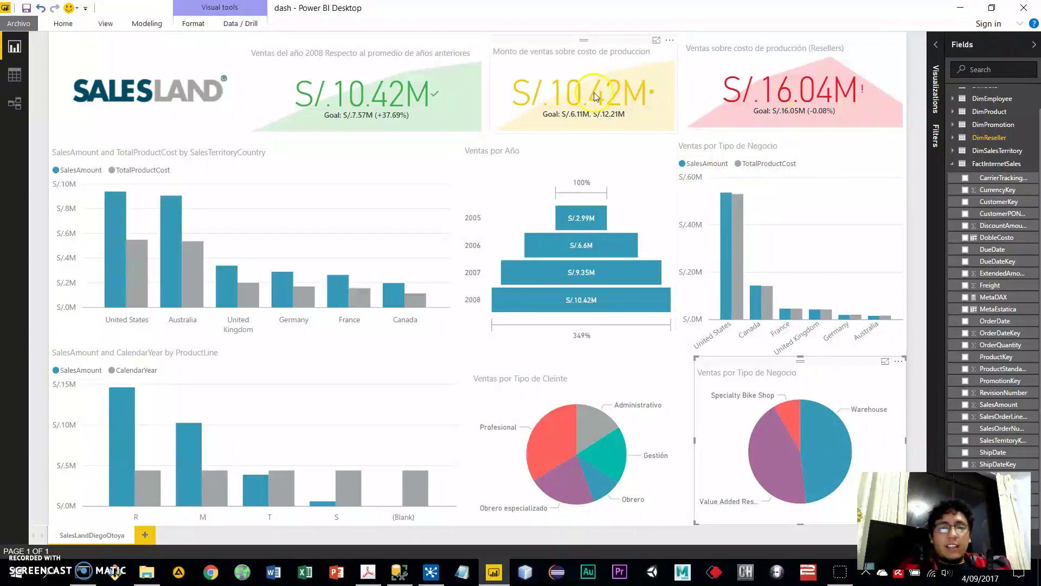
pyautogui.click(222, 116)
pyautogui.click(538, 249)
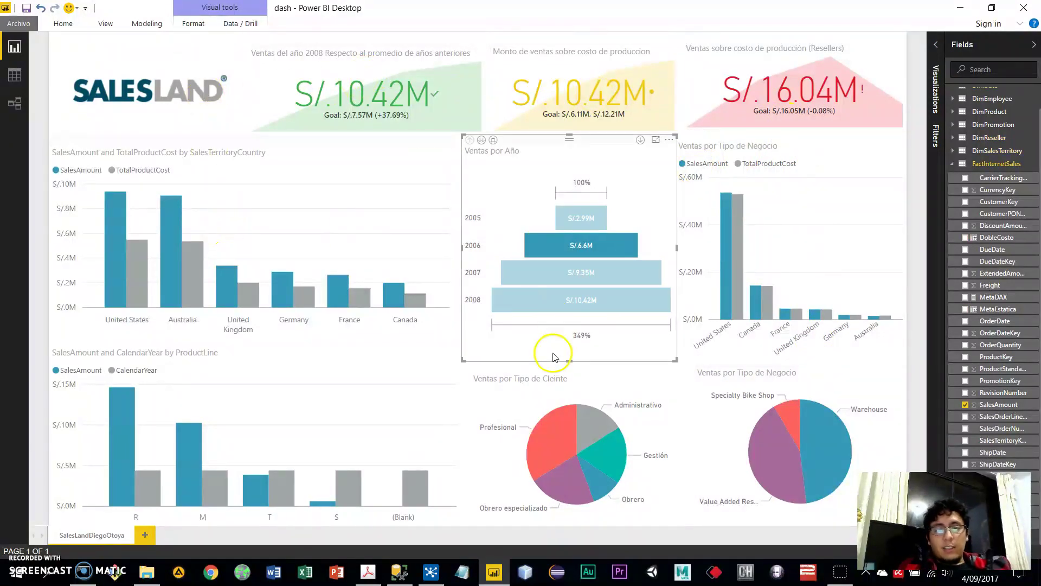
pyautogui.click(383, 406)
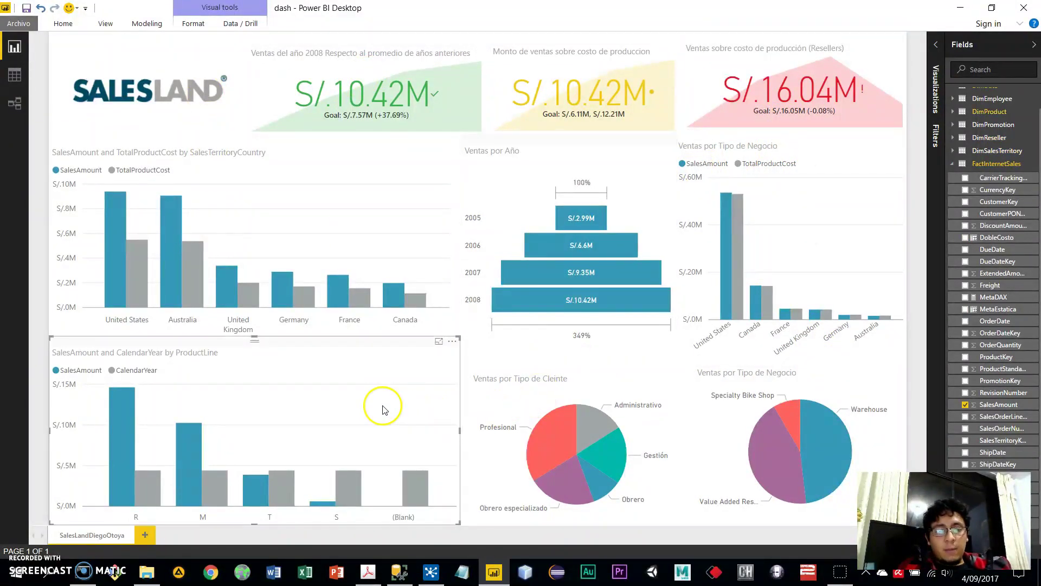
pyautogui.click(410, 262)
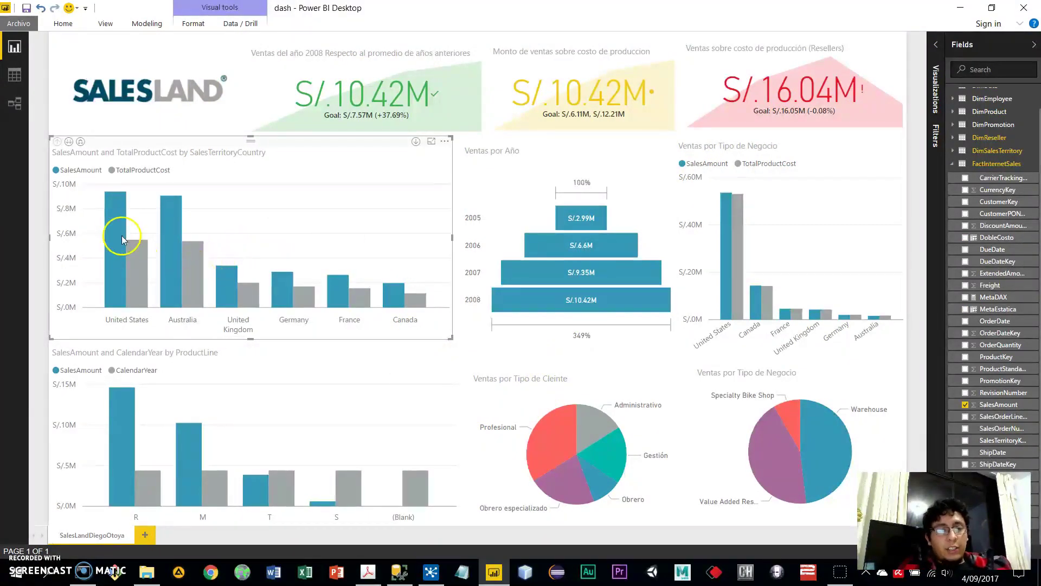
# - Cross-filter the dashboard by United States, Australia, United Kingdom and Germany together, repeat with Canada alone, and clear the selection
pyautogui.moveTo(177, 285)
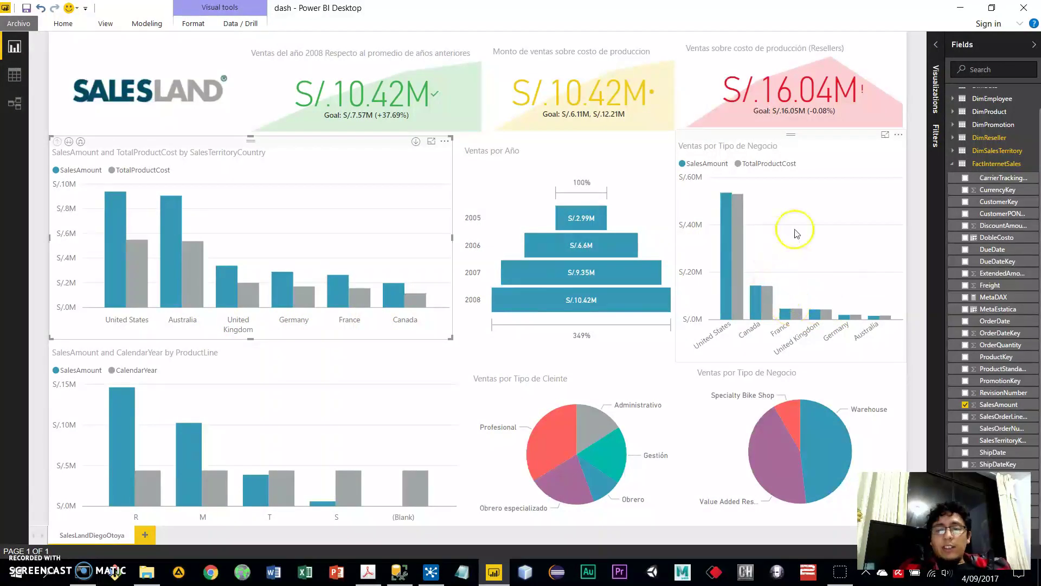
pyautogui.click(113, 249)
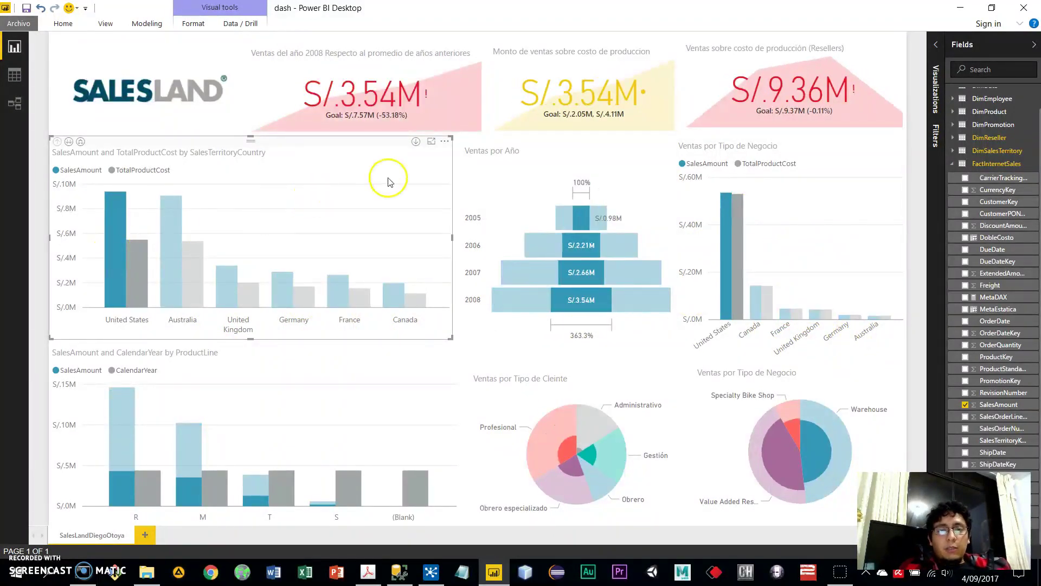
pyautogui.keyDown('ctrl'); pyautogui.click(170, 245); pyautogui.keyUp('ctrl')
pyautogui.keyDown('ctrl'); pyautogui.click(226, 279); pyautogui.keyUp('ctrl')
pyautogui.keyDown('ctrl'); pyautogui.click(278, 299); pyautogui.keyUp('ctrl')
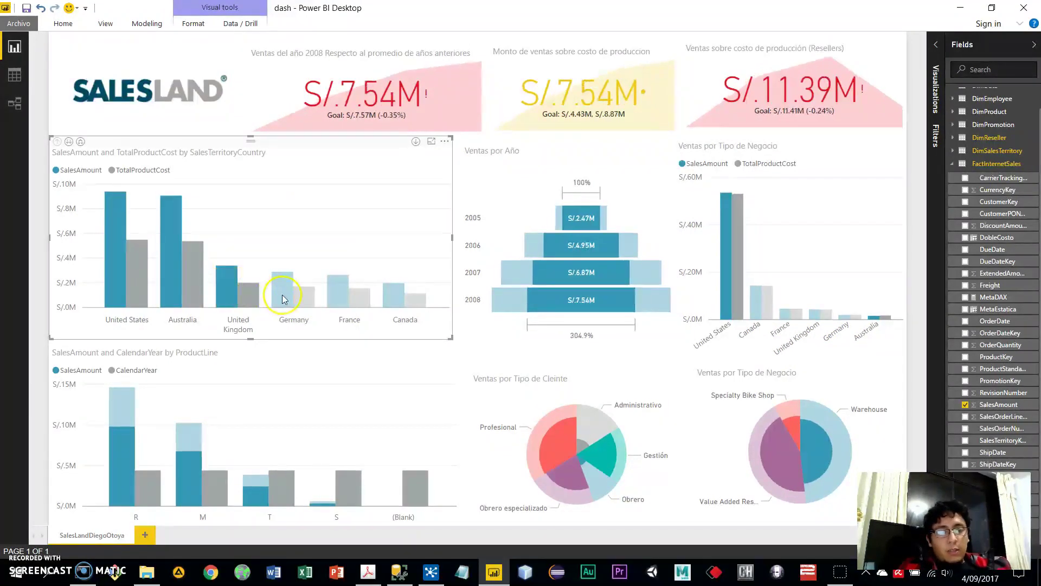
pyautogui.keyDown('ctrl'); pyautogui.click(330, 290); pyautogui.keyUp('ctrl')
pyautogui.keyDown('ctrl'); pyautogui.click(333, 289); pyautogui.keyUp('ctrl')
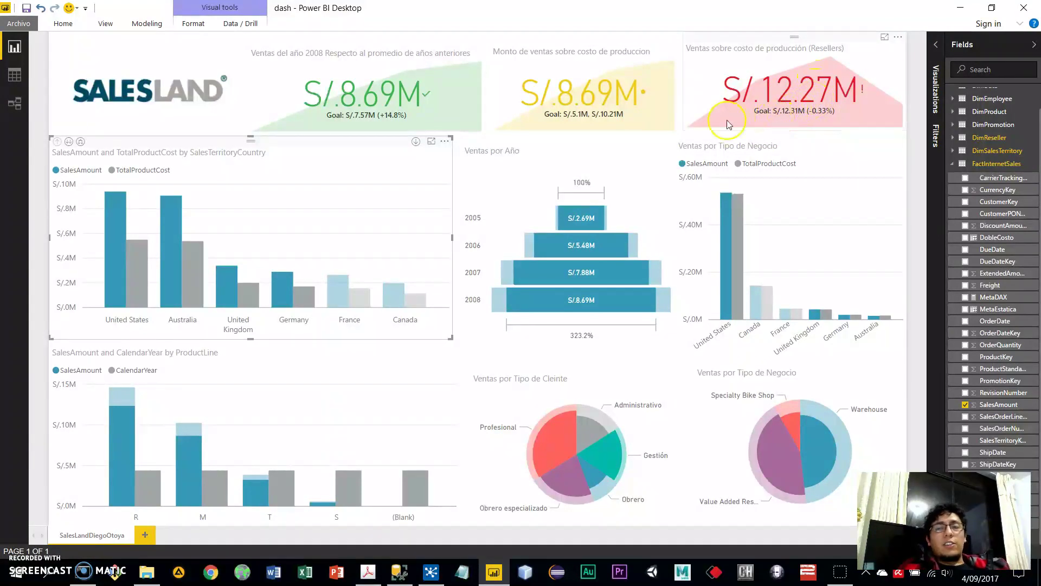
pyautogui.click(399, 174)
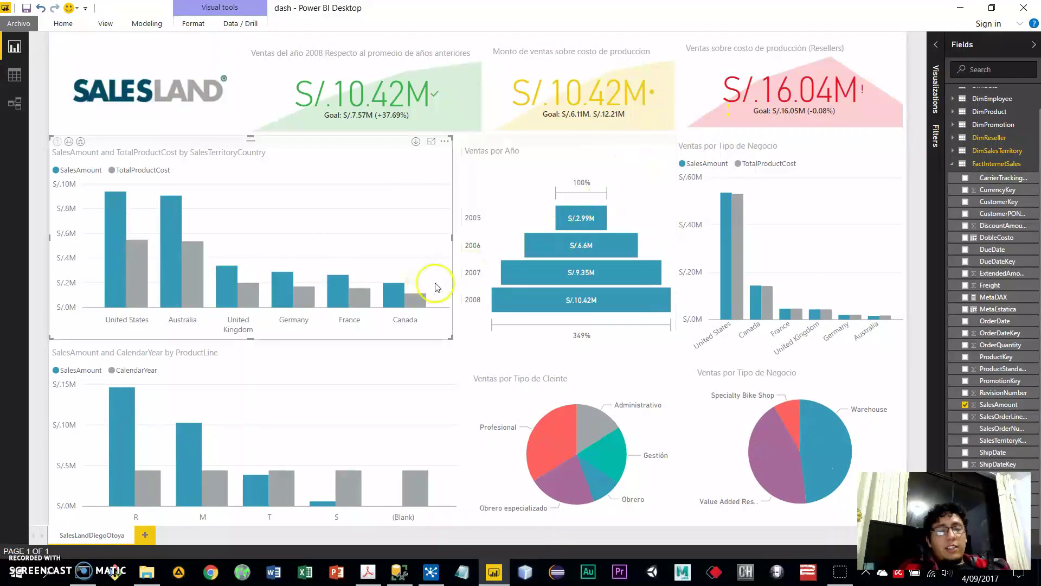
pyautogui.click(400, 297)
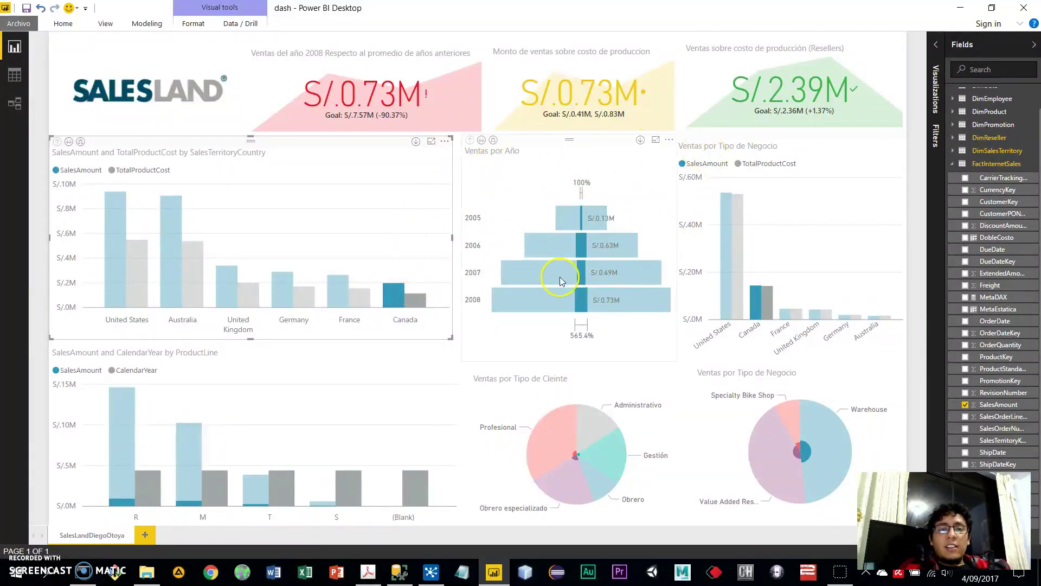
pyautogui.click(395, 227)
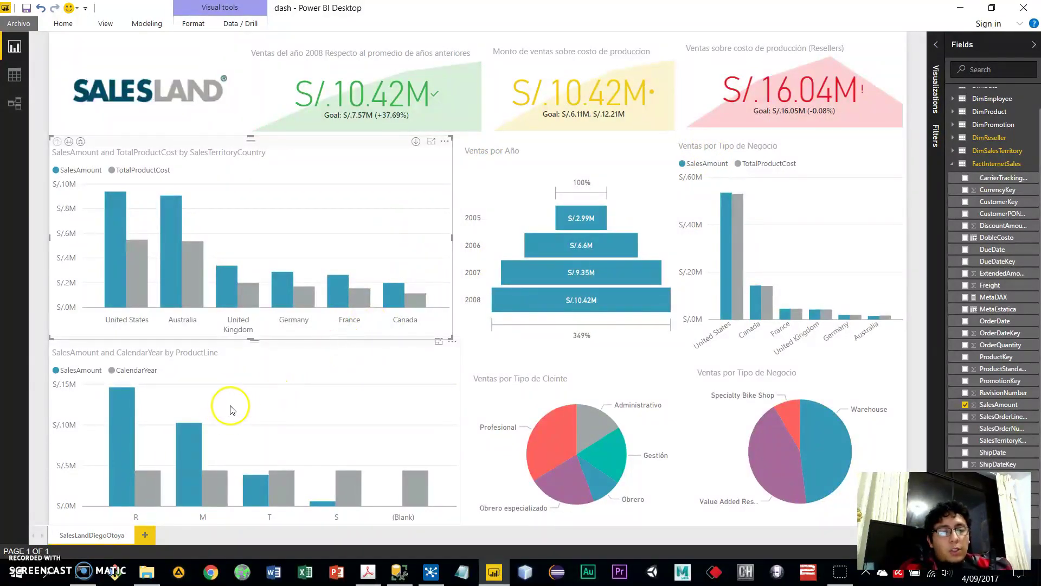
# - Cross-filter the dashboard through the individual product lines from Blank to R in the ProductLine chart, and clear the selection
pyautogui.click(277, 362)
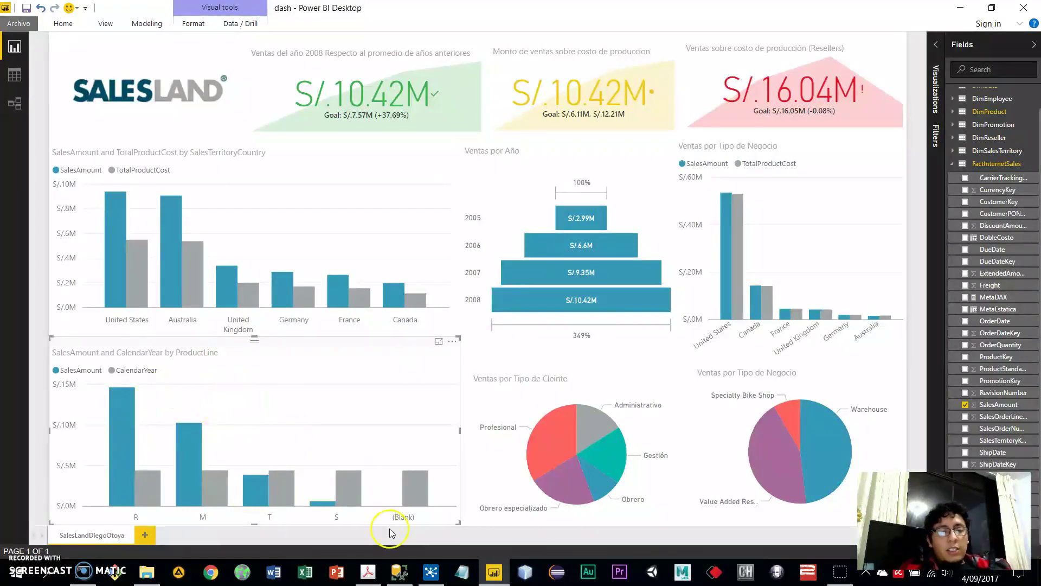
pyautogui.click(413, 496)
pyautogui.click(355, 486)
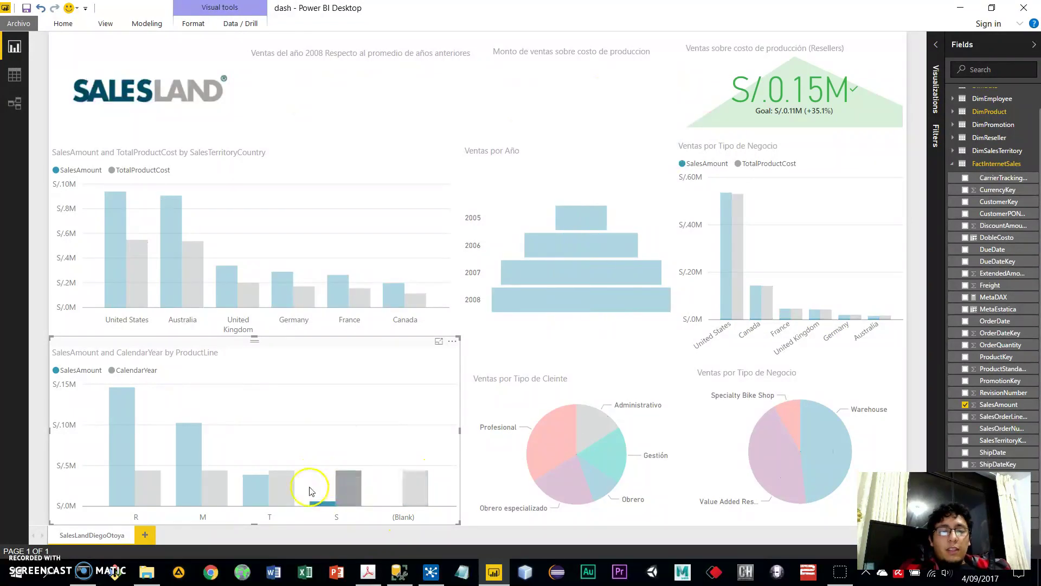
pyautogui.click(275, 487)
pyautogui.click(215, 487)
pyautogui.click(138, 482)
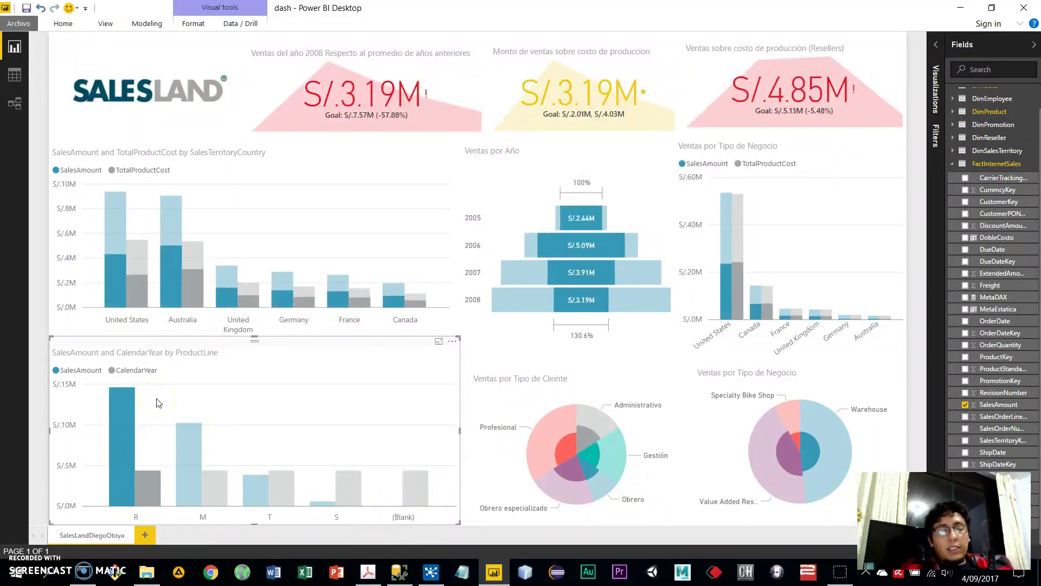
pyautogui.click(127, 426)
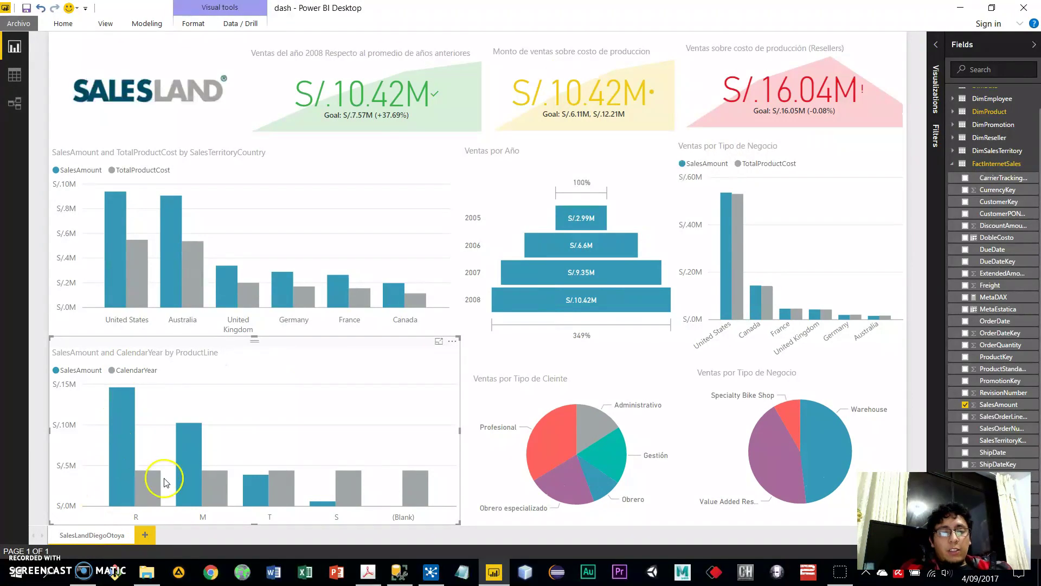
pyautogui.click(145, 486)
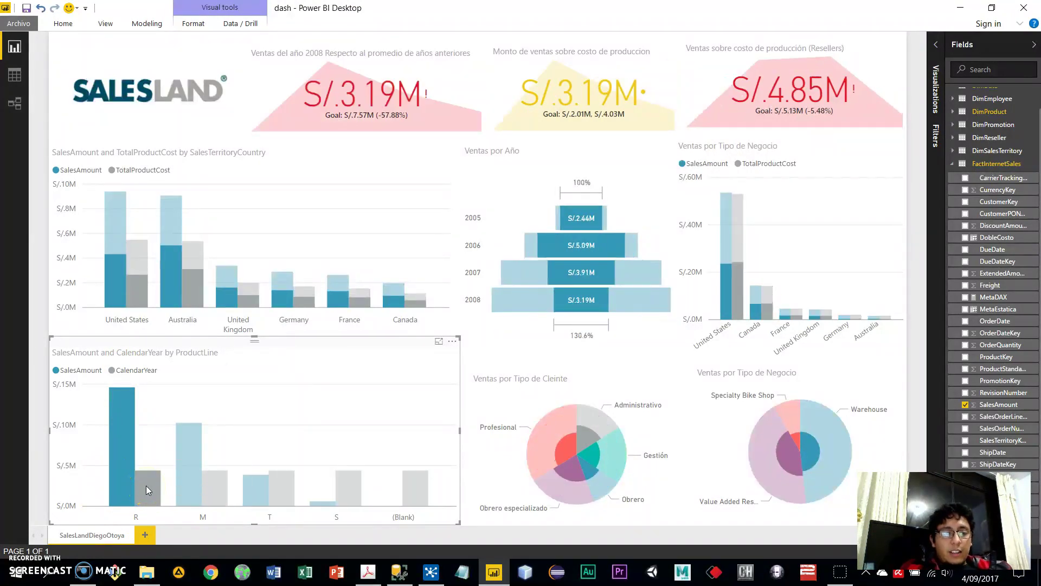
pyautogui.click(119, 479)
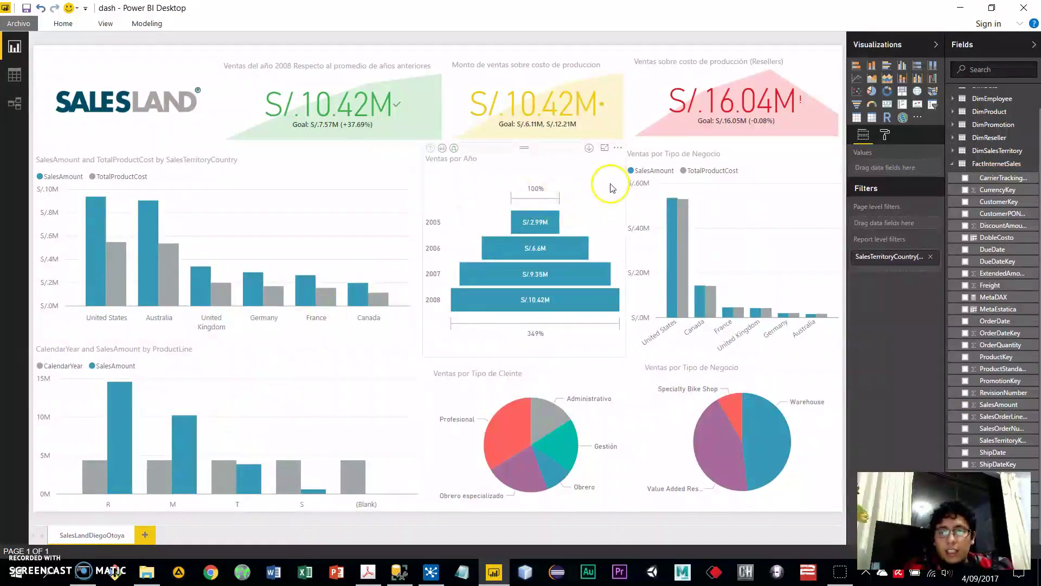
# - Cross-filter the dashboard by 2005 and by 2008 in the Ventas por Año funnel, clear it, and examine the yearly percentages
pyautogui.click(610, 188)
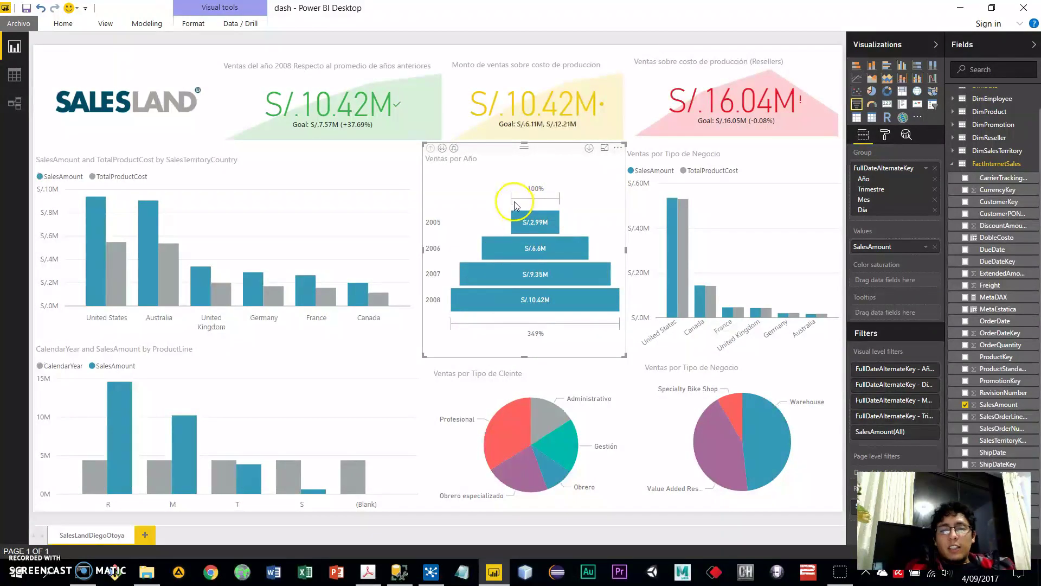
pyautogui.click(533, 230)
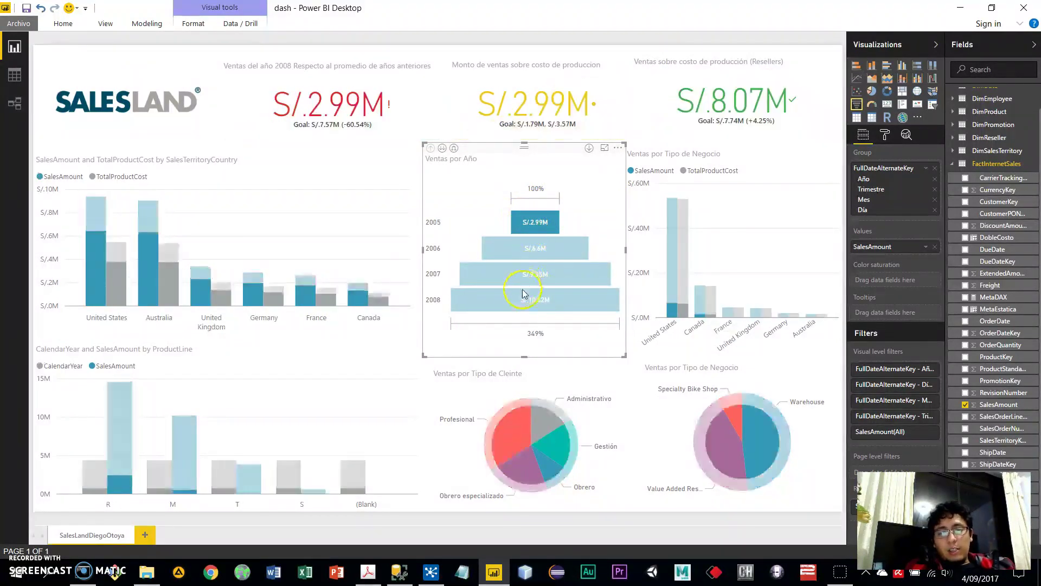
pyautogui.click(529, 310)
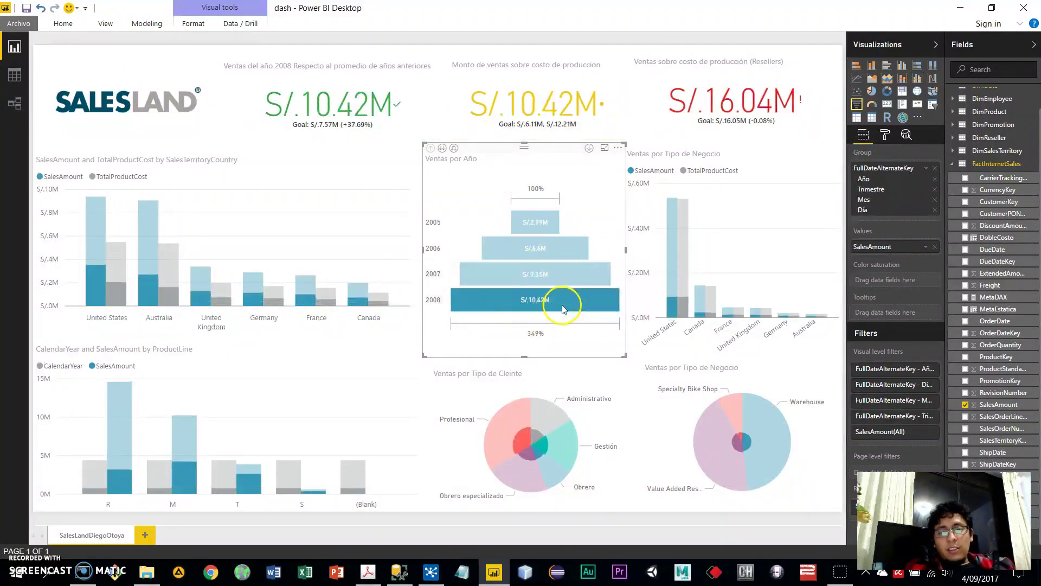
pyautogui.click(580, 341)
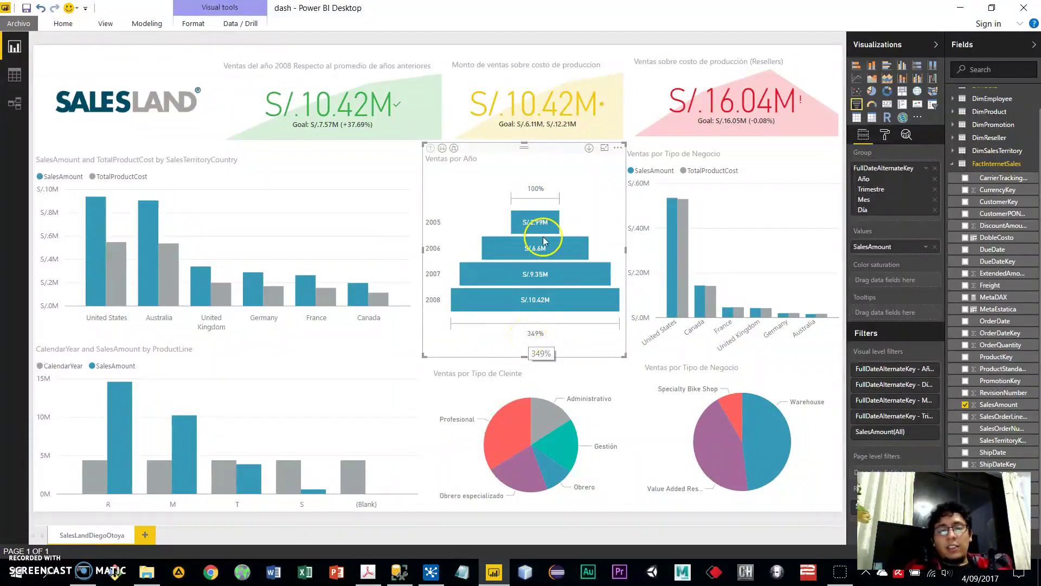
pyautogui.moveTo(546, 222)
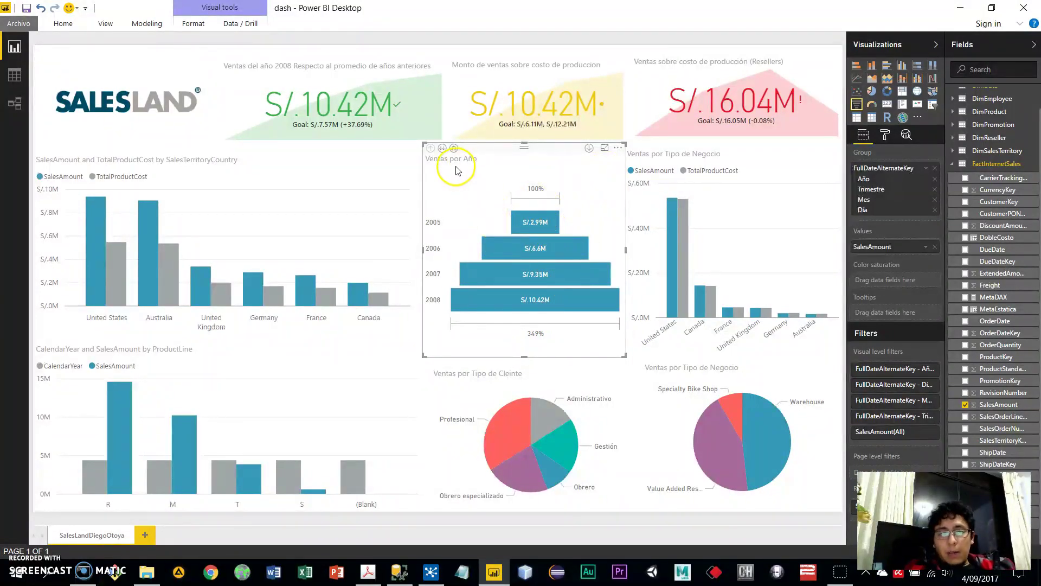
# - Drill the Ventas por Año funnel down to quarters and months, and return it to the yearly level
pyautogui.click(443, 149)
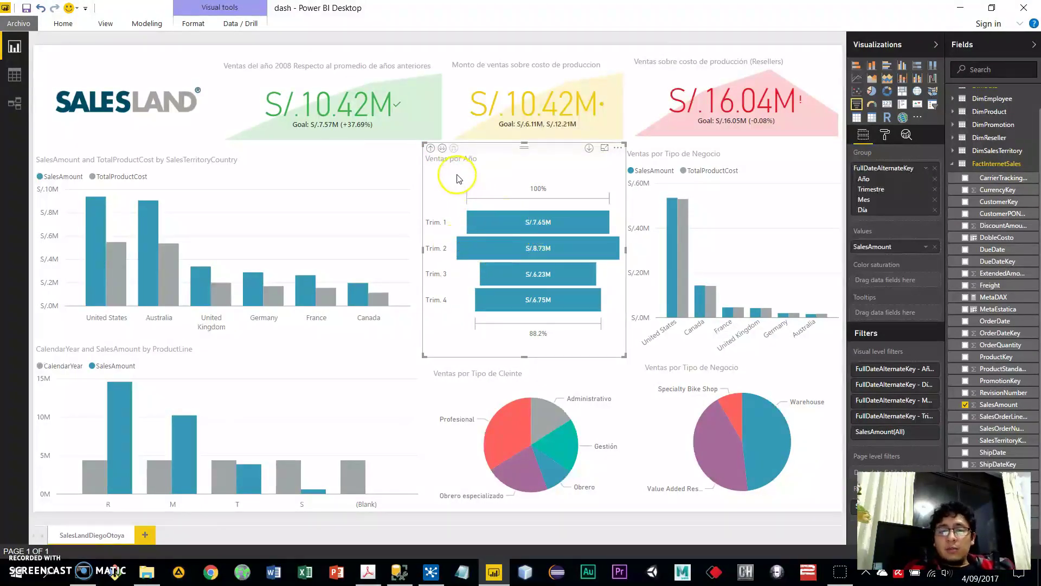
pyautogui.click(443, 150)
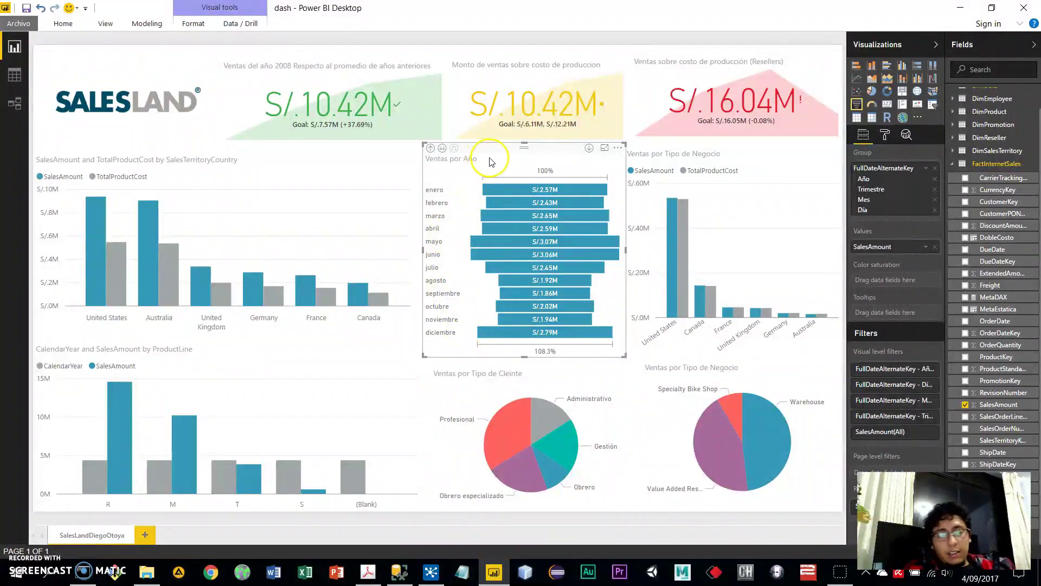
pyautogui.click(430, 148)
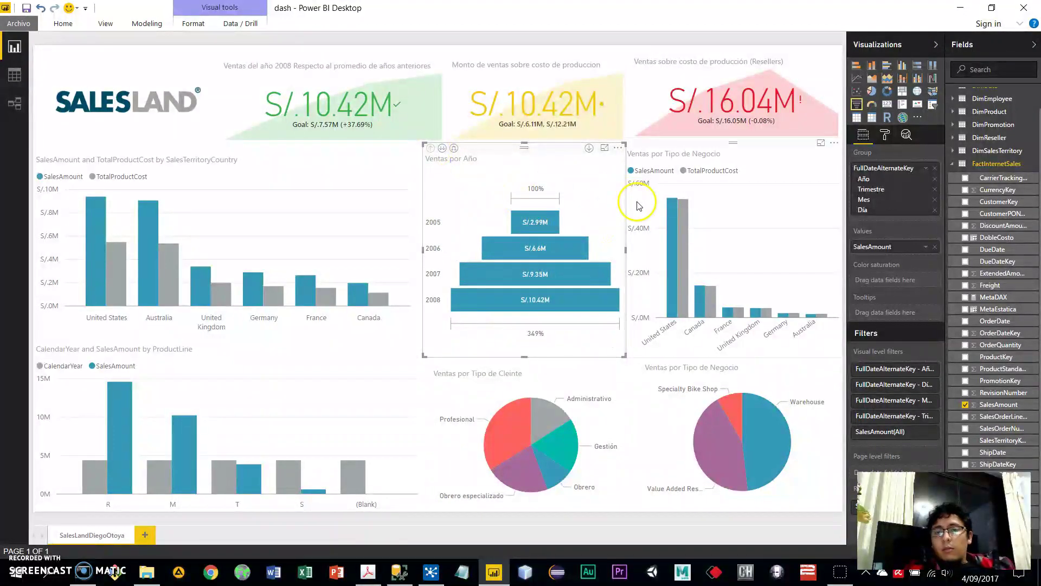
# - Cross-filter the dashboard by Obrero especializado in the customer type pie, followed by Profesional, Administrativo, Gestión and Obrero together
pyautogui.click(581, 381)
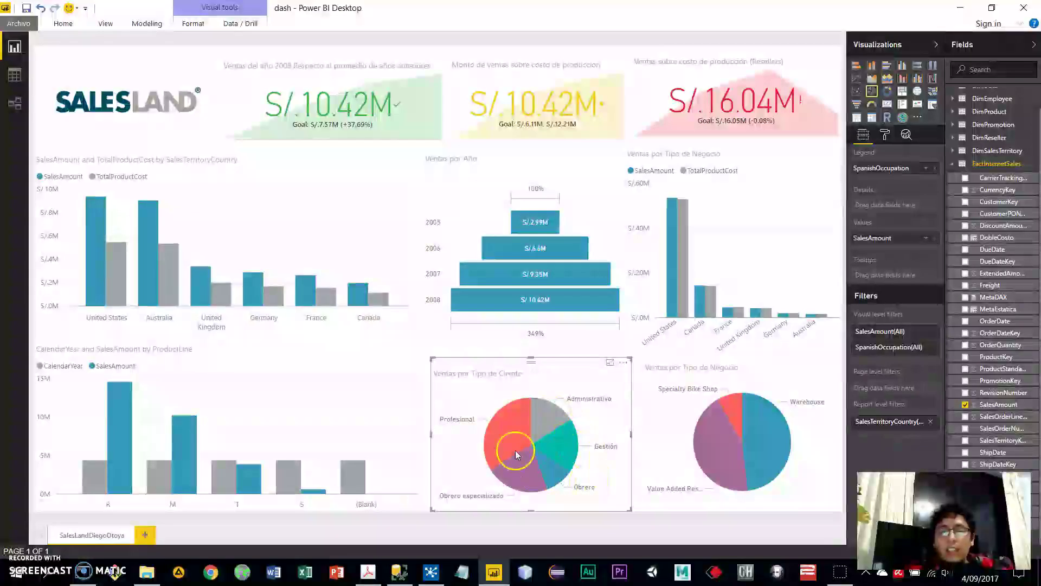
pyautogui.click(607, 437)
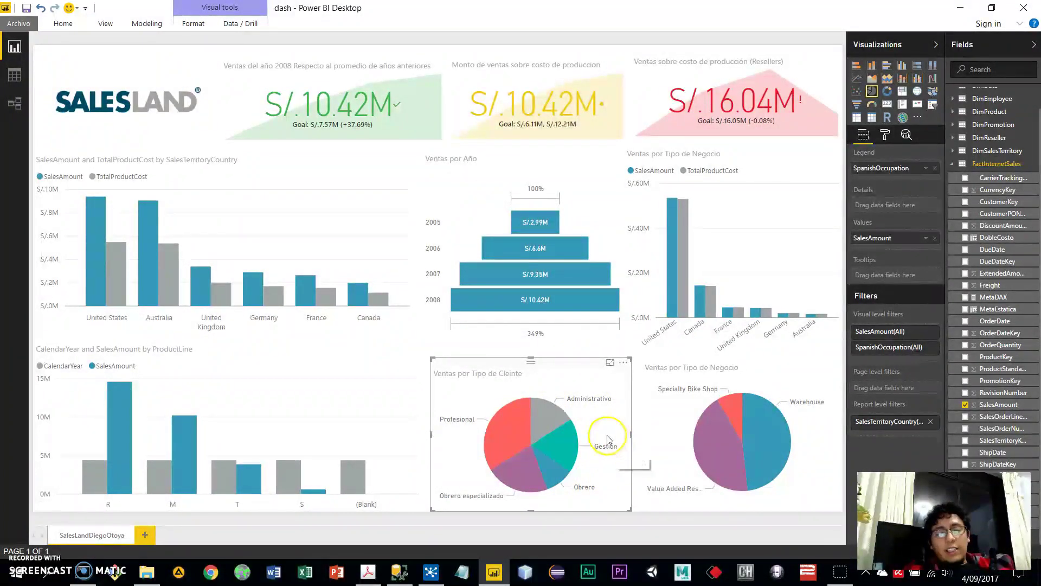
pyautogui.click(514, 482)
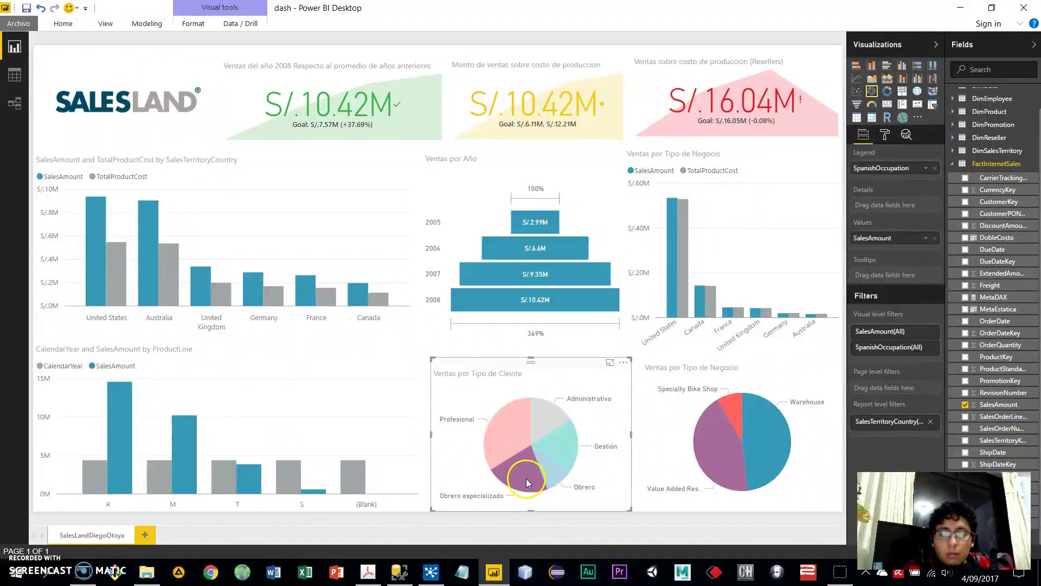
pyautogui.click(530, 434)
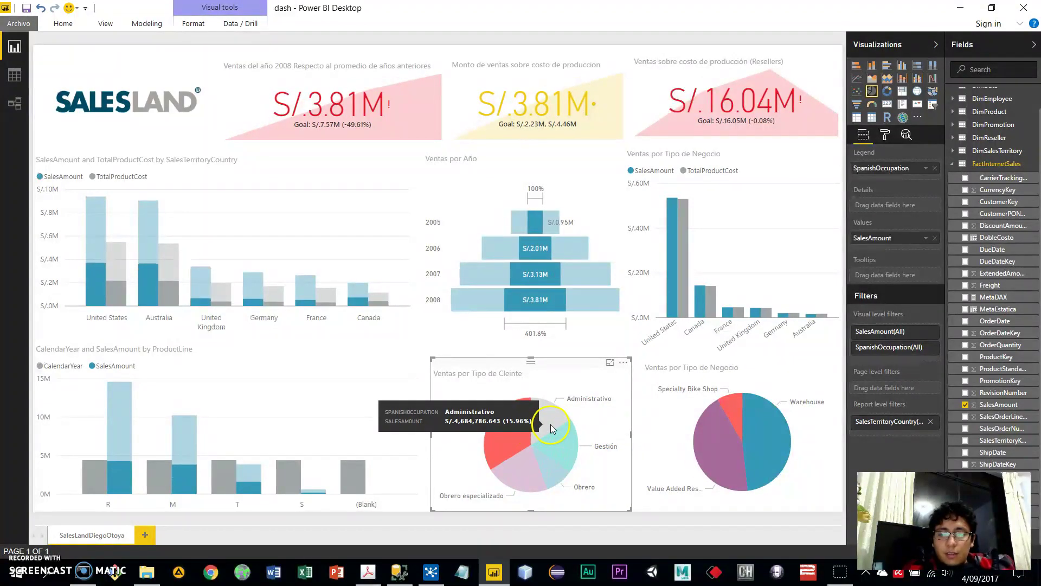
pyautogui.click(553, 431)
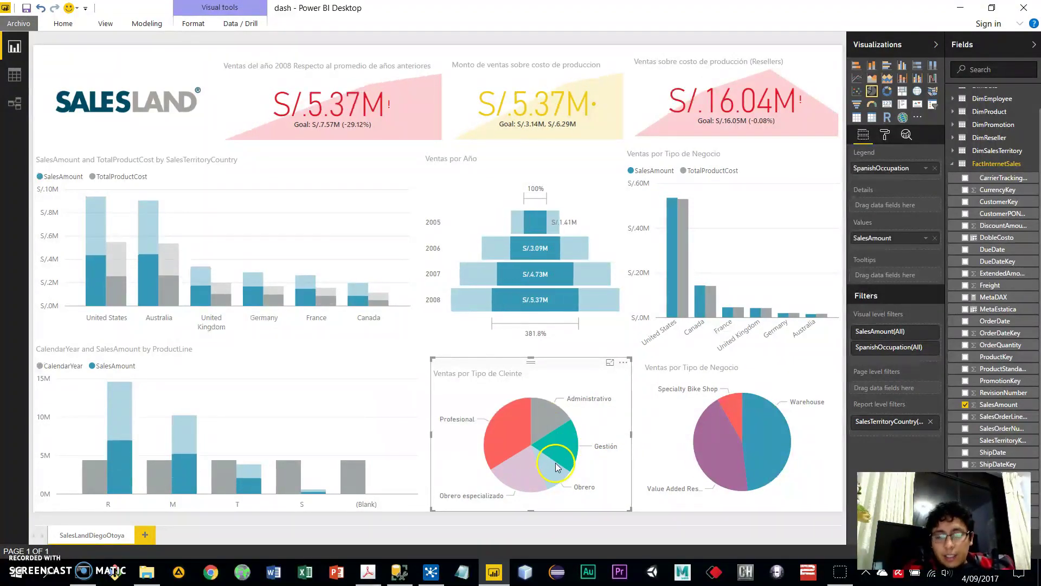
pyautogui.keyDown('ctrl'); pyautogui.click(558, 466); pyautogui.keyUp('ctrl')
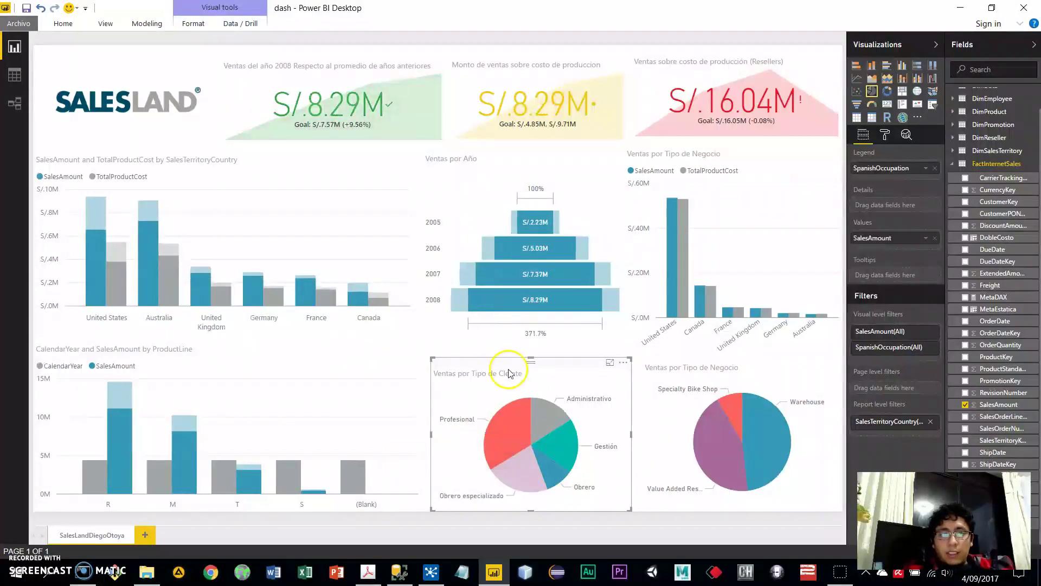
# - Cross-filter the dashboard by Profesional, Gestión and Obrero especializado together, repeat with Obrero alone, and clear the selection
pyautogui.keyDown('ctrl'); pyautogui.click(553, 424); pyautogui.keyUp('ctrl')
pyautogui.keyDown('ctrl'); pyautogui.click(558, 470); pyautogui.keyUp('ctrl')
pyautogui.keyDown('ctrl'); pyautogui.click(530, 476); pyautogui.keyUp('ctrl')
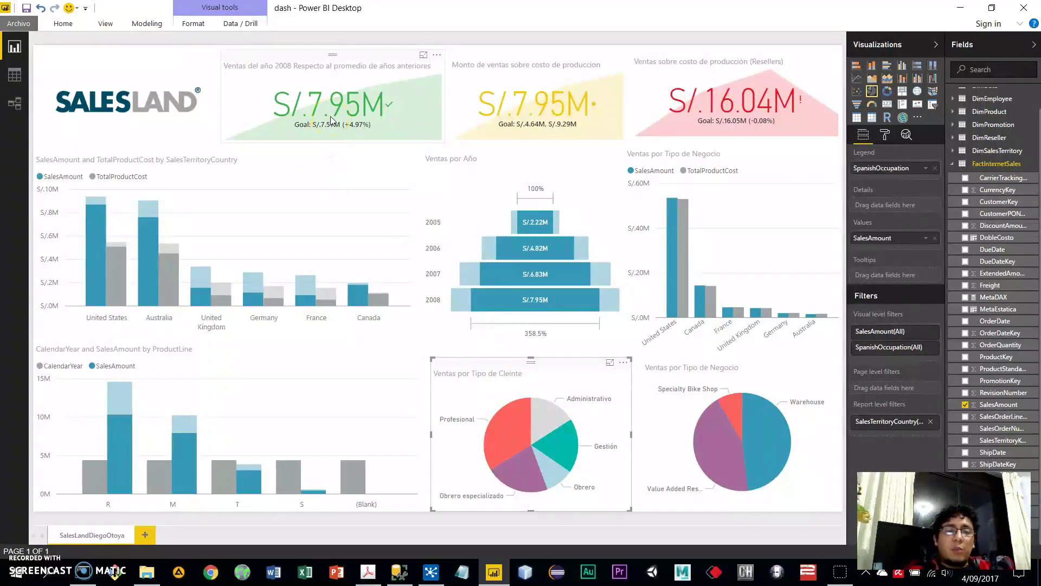
pyautogui.click(567, 464)
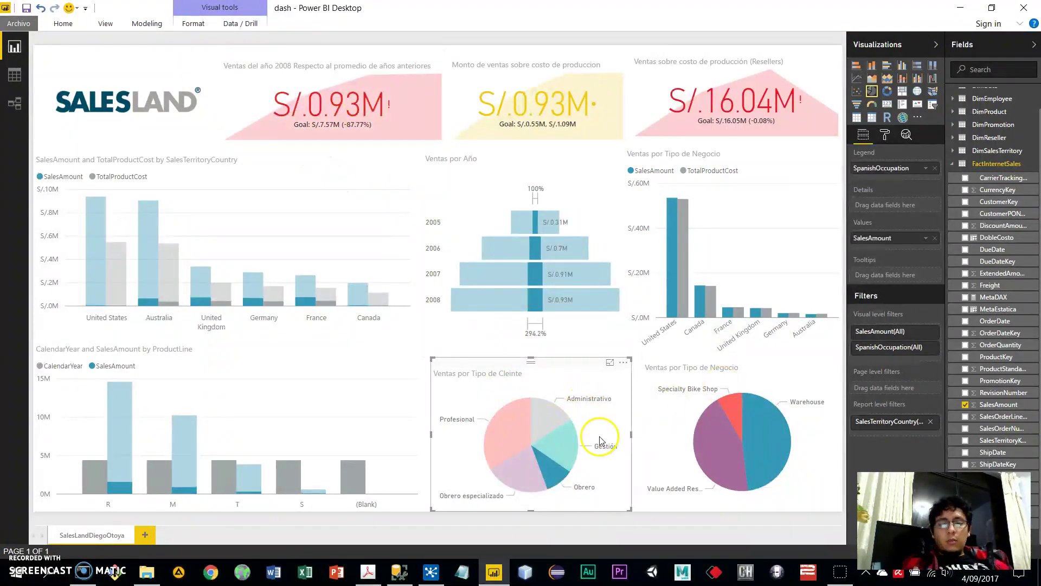
pyautogui.moveTo(558, 474)
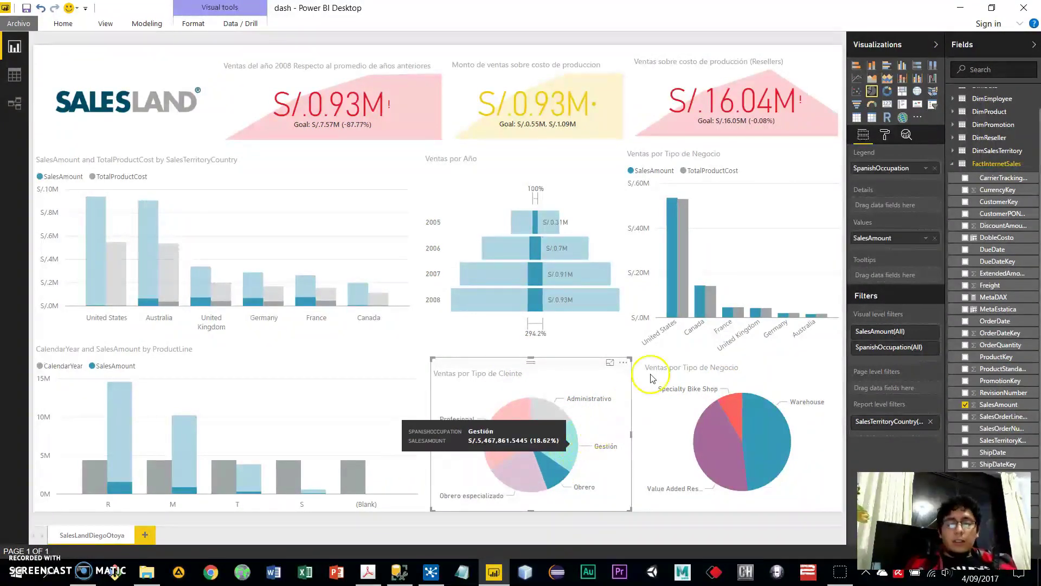
pyautogui.click(612, 421)
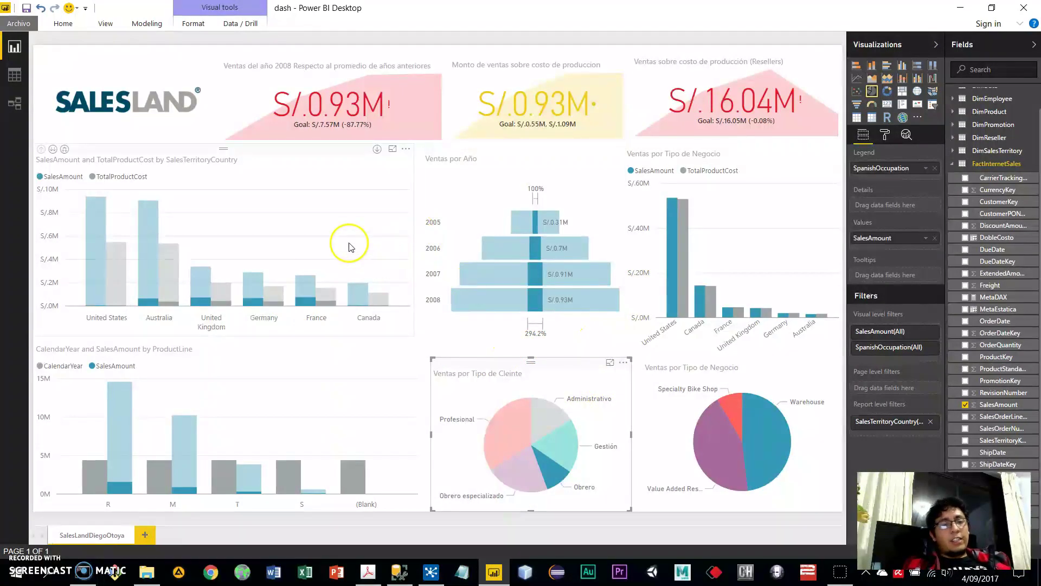
pyautogui.click(331, 227)
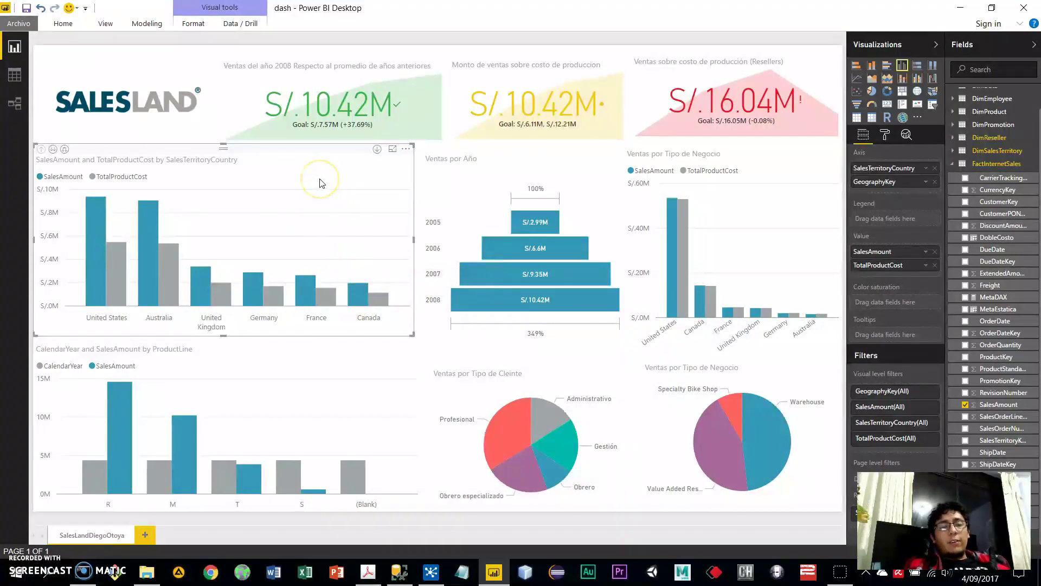
# - Cross-filter the dashboard by Canada and by France in the SalesTerritoryCountry chart, and clear the selection
pyautogui.moveTo(375, 298)
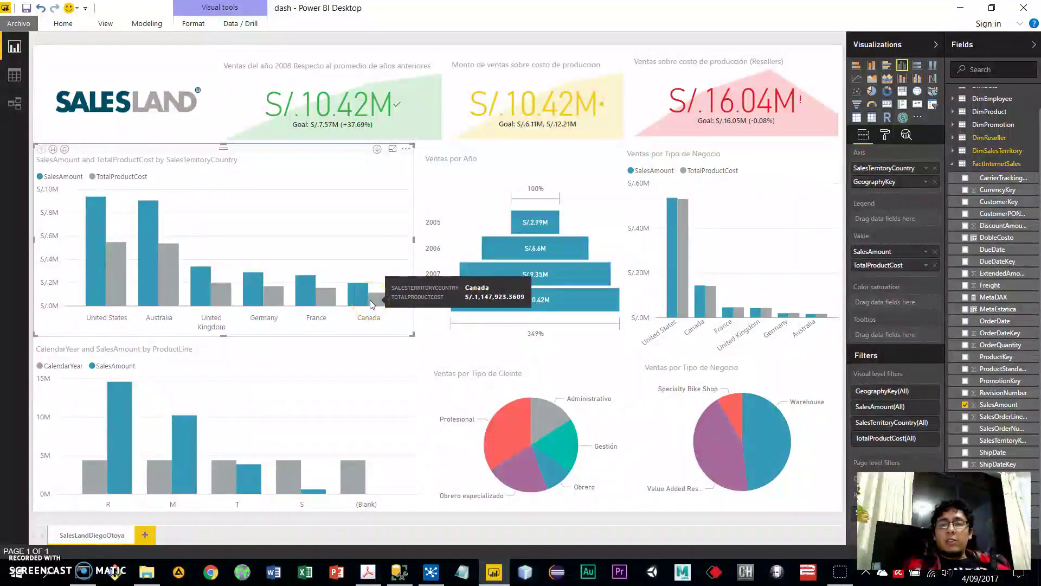
pyautogui.click(371, 302)
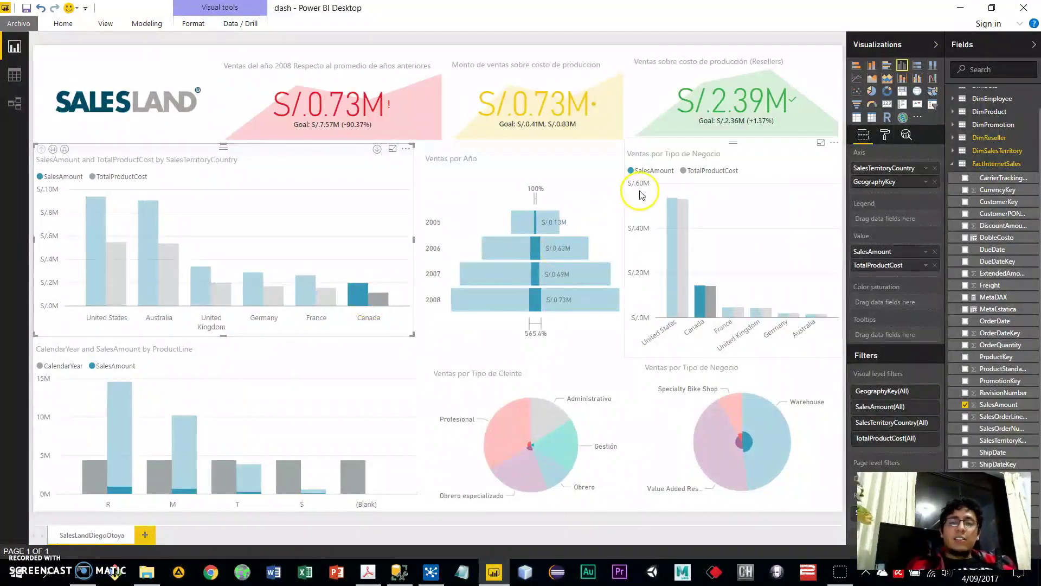
pyautogui.click(315, 290)
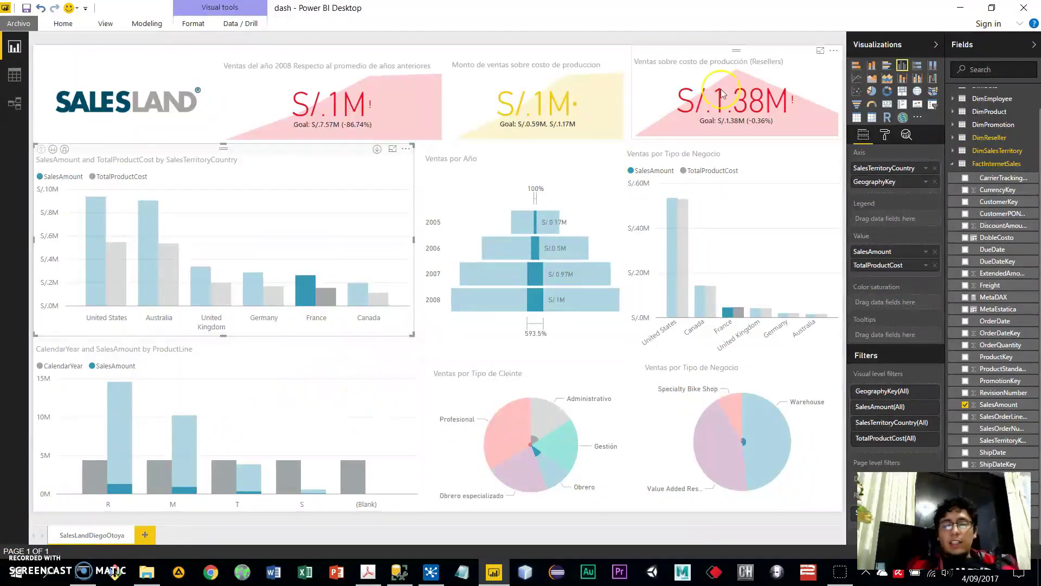
pyautogui.click(606, 182)
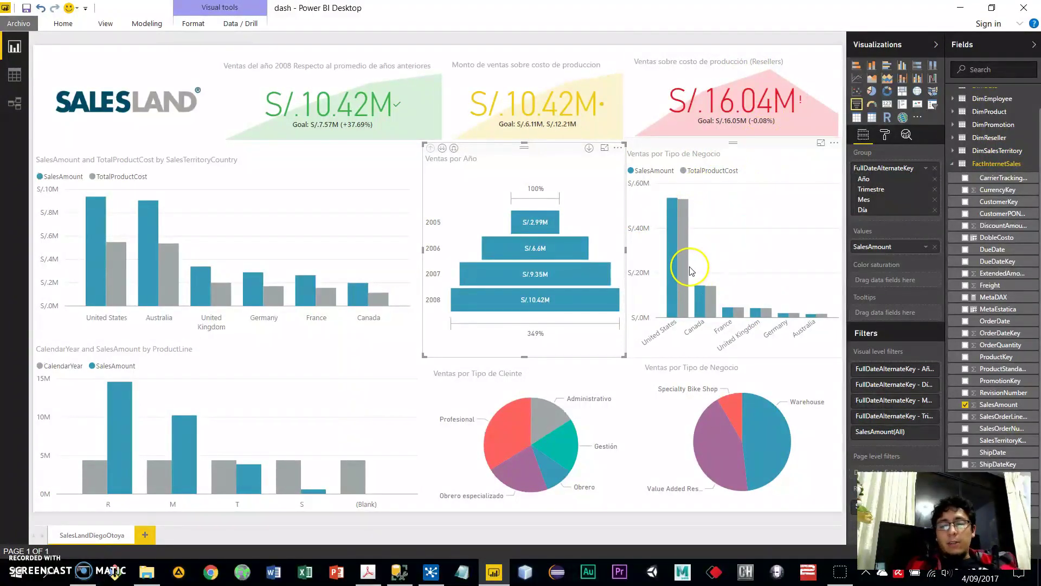
# - Cross-filter the dashboard through United States, Canada and France in the Ventas por Tipo de Negocio column chart, and combine all countries except United States
pyautogui.moveTo(675, 274)
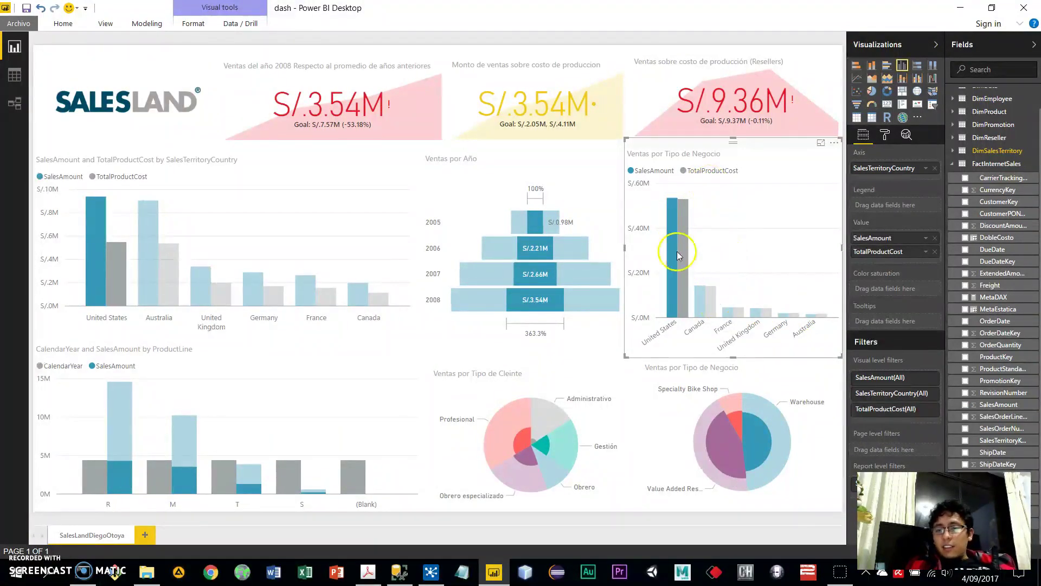
pyautogui.click(699, 308)
pyautogui.click(729, 309)
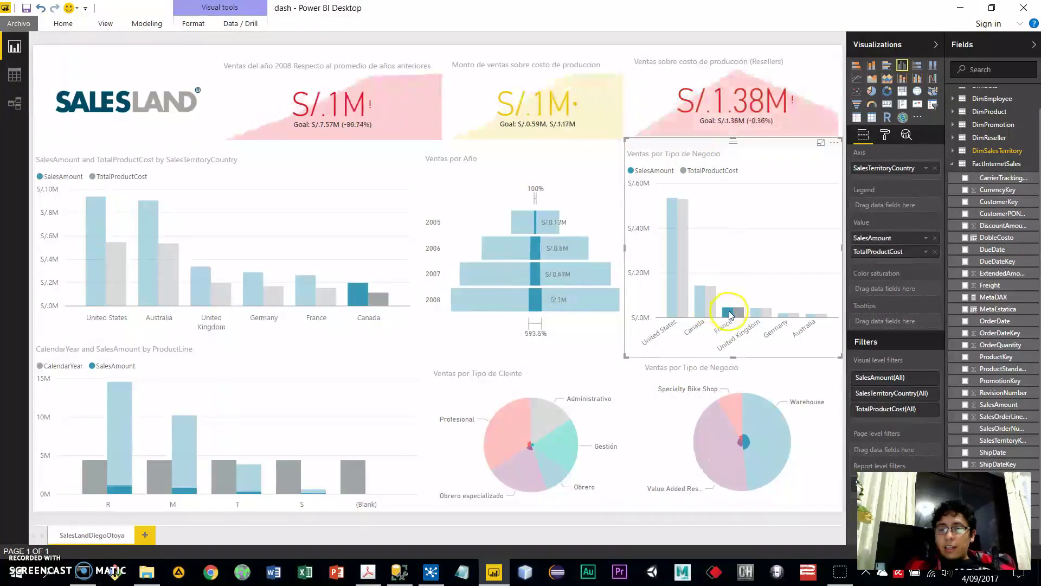
pyautogui.click(737, 309)
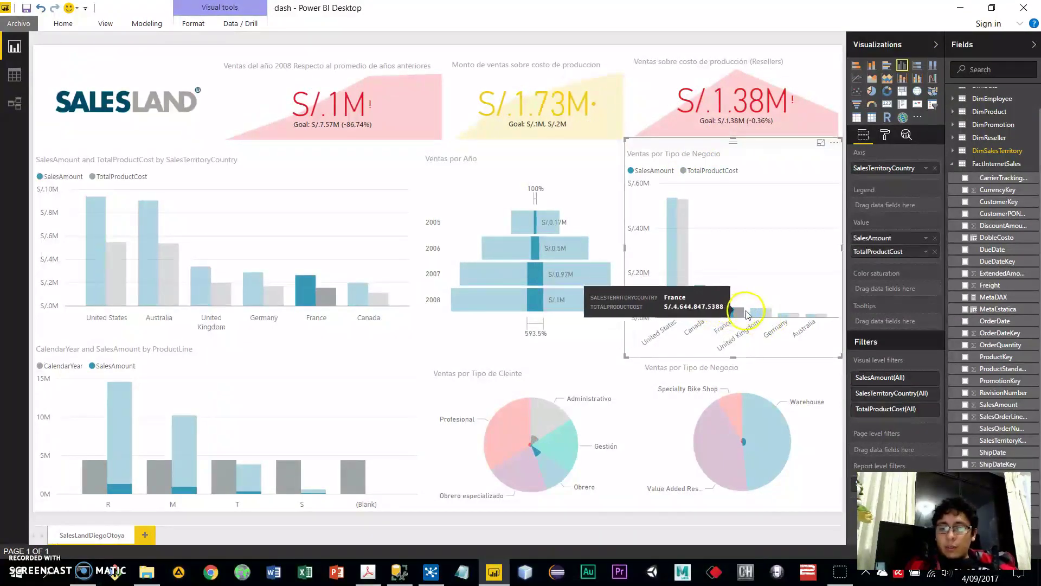
pyautogui.keyDown('ctrl'); pyautogui.click(786, 314); pyautogui.keyUp('ctrl')
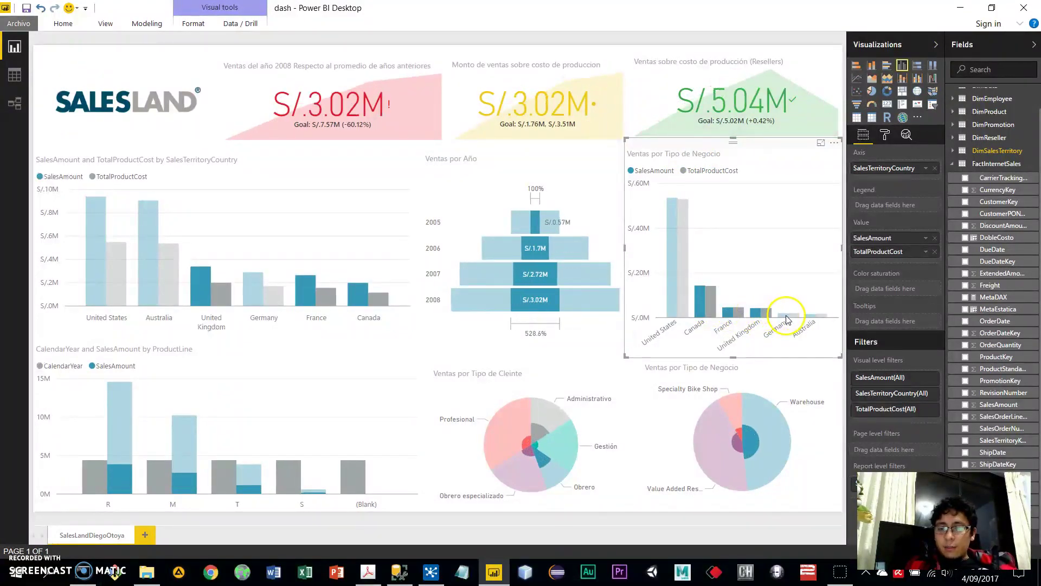
pyautogui.keyDown('ctrl'); pyautogui.click(814, 319); pyautogui.keyUp('ctrl')
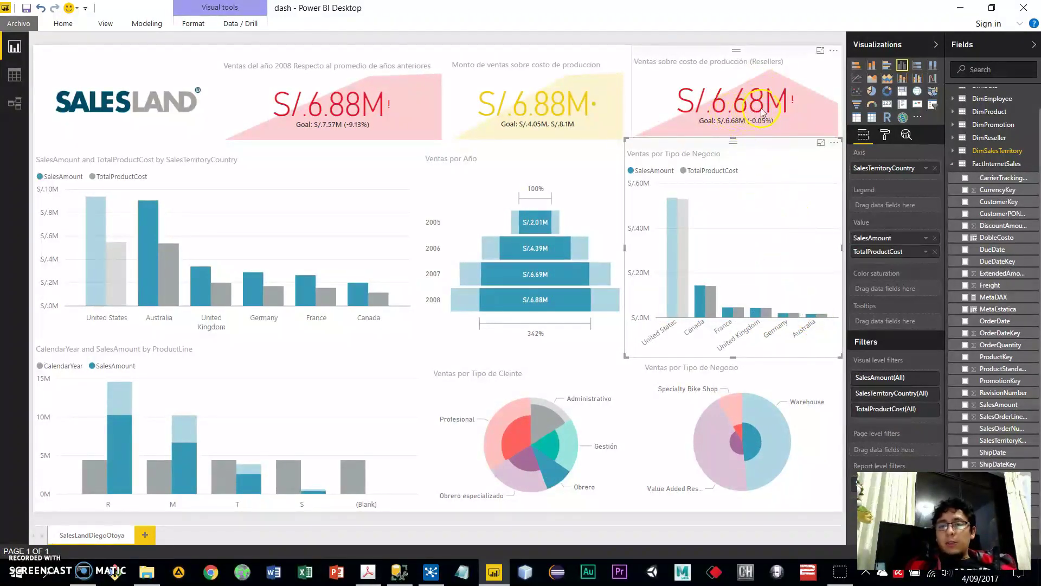
# - Cross-filter the dashboard by United States alone in the Ventas por Tipo de Negocio column chart, and clear the selection
pyautogui.click(675, 255)
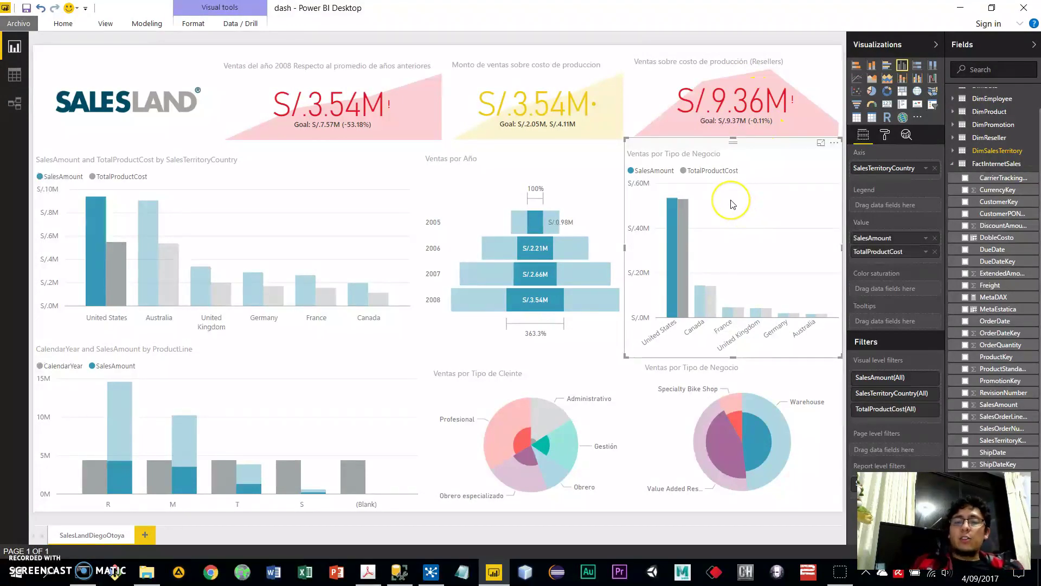
pyautogui.click(723, 215)
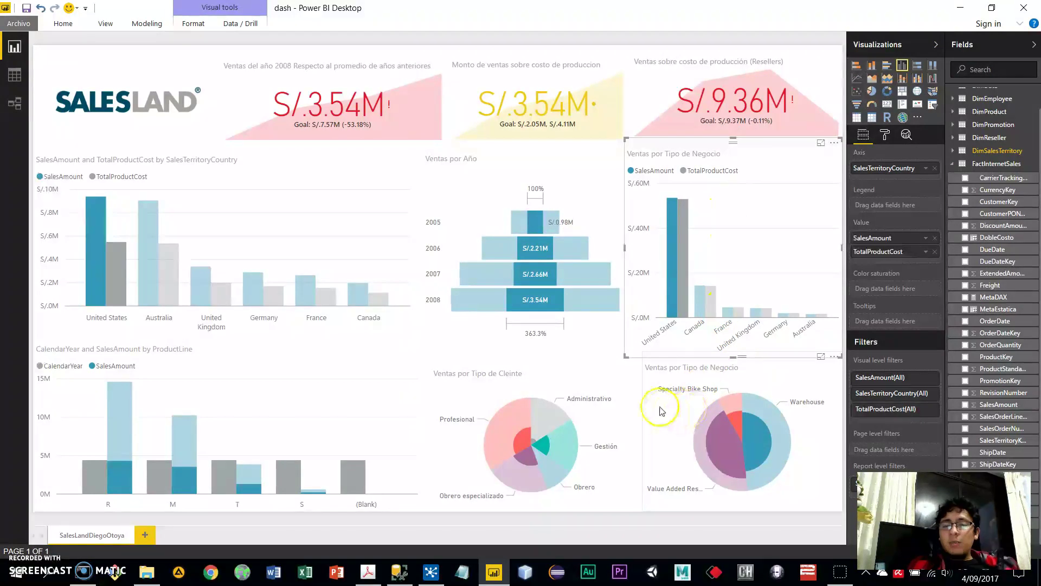
pyautogui.click(637, 389)
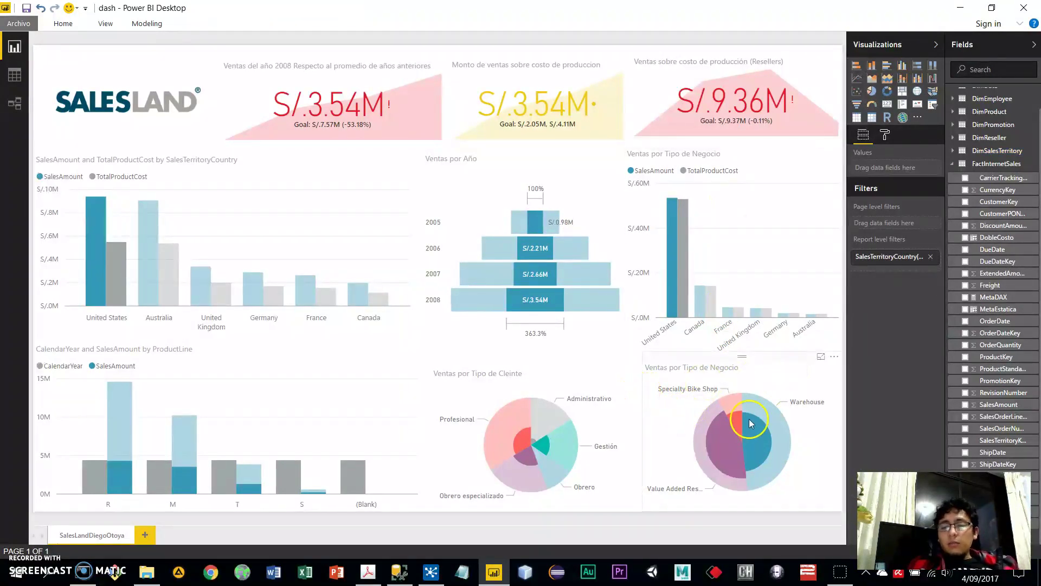
pyautogui.click(680, 272)
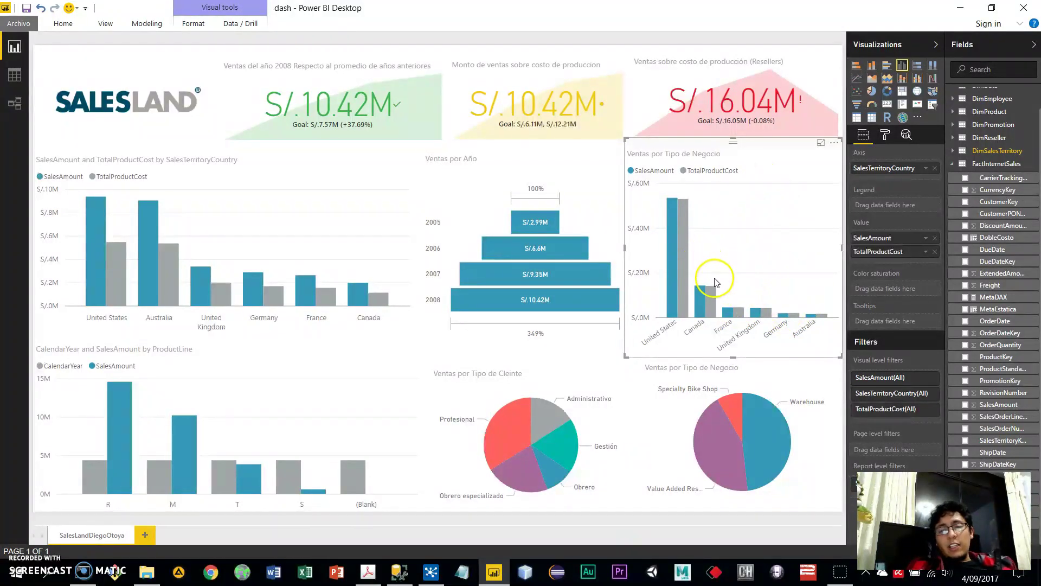
# - Compare Canada's figures by cross-filtering from the Ventas por Tipo de Negocio column chart and the SalesTerritoryCountry chart, and clear the selection
pyautogui.click(711, 294)
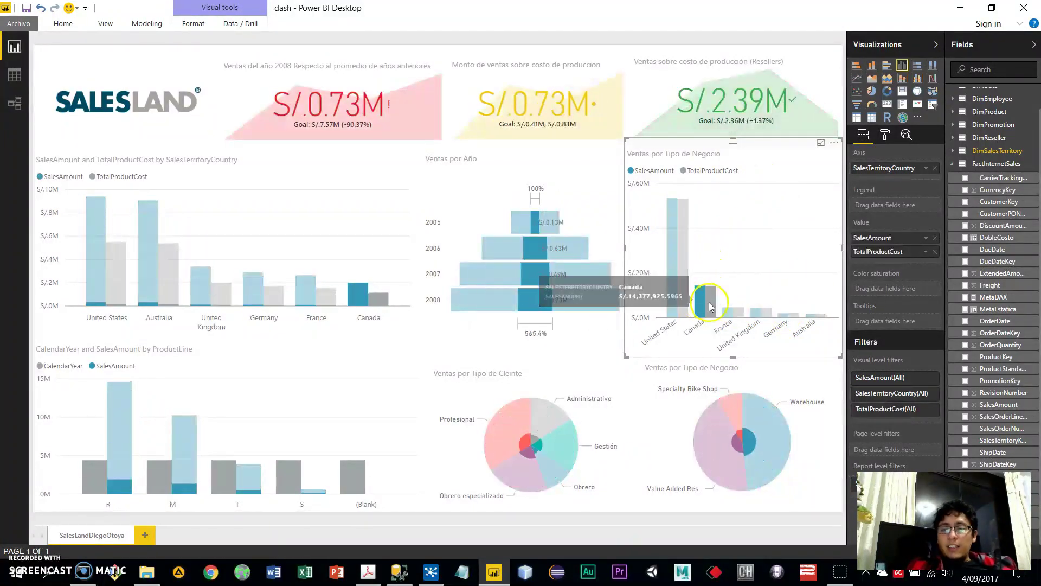
pyautogui.click(738, 311)
pyautogui.click(709, 304)
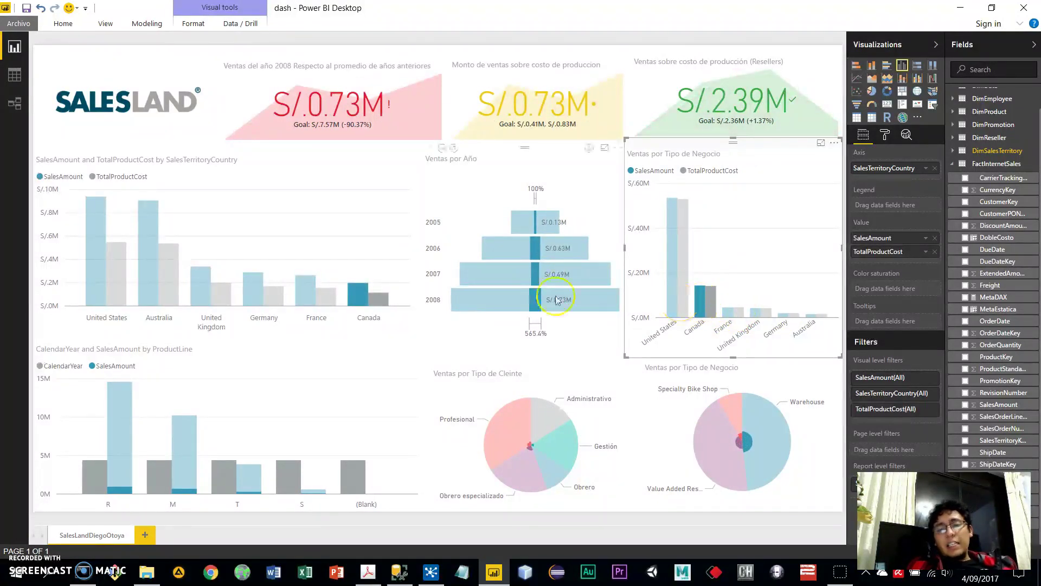
pyautogui.click(372, 291)
pyautogui.click(708, 301)
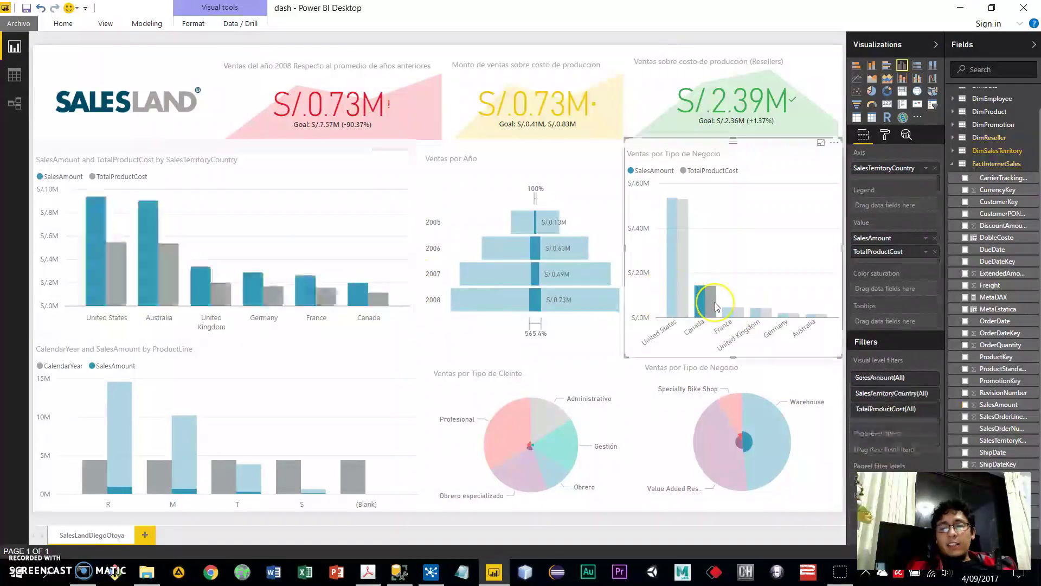
pyautogui.click(756, 254)
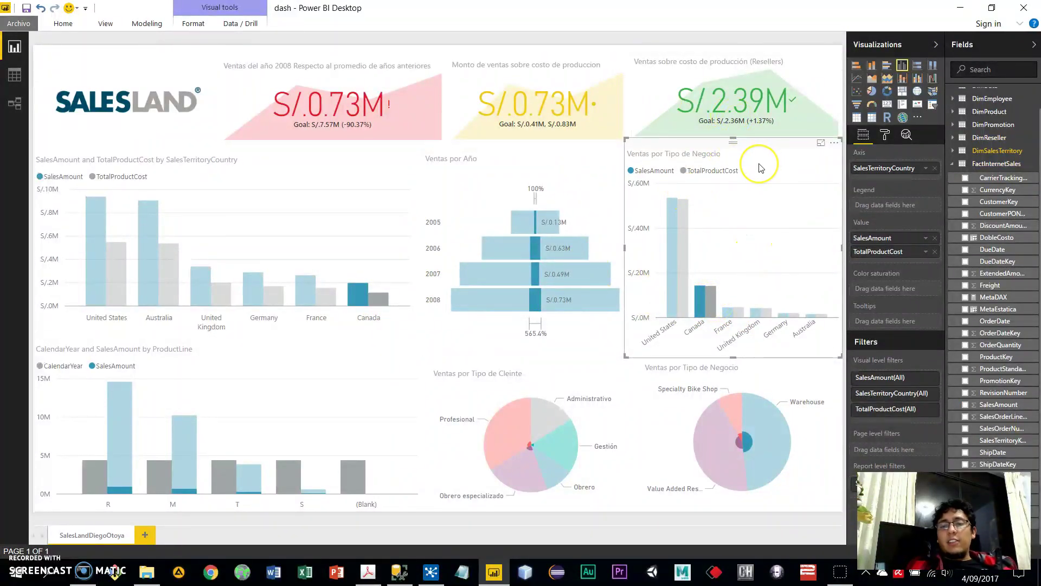
pyautogui.click(760, 262)
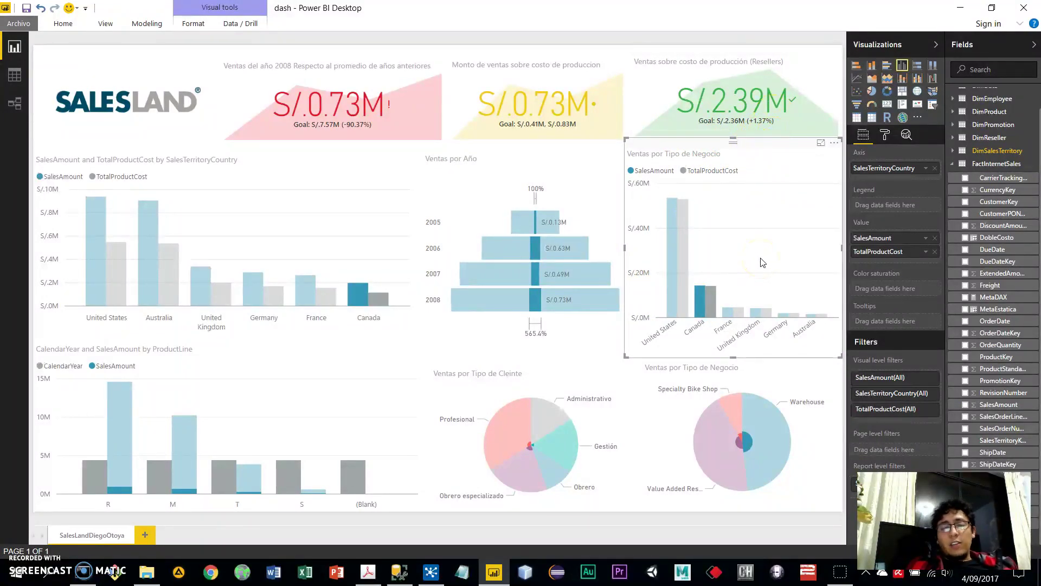
pyautogui.click(704, 307)
pyautogui.click(750, 249)
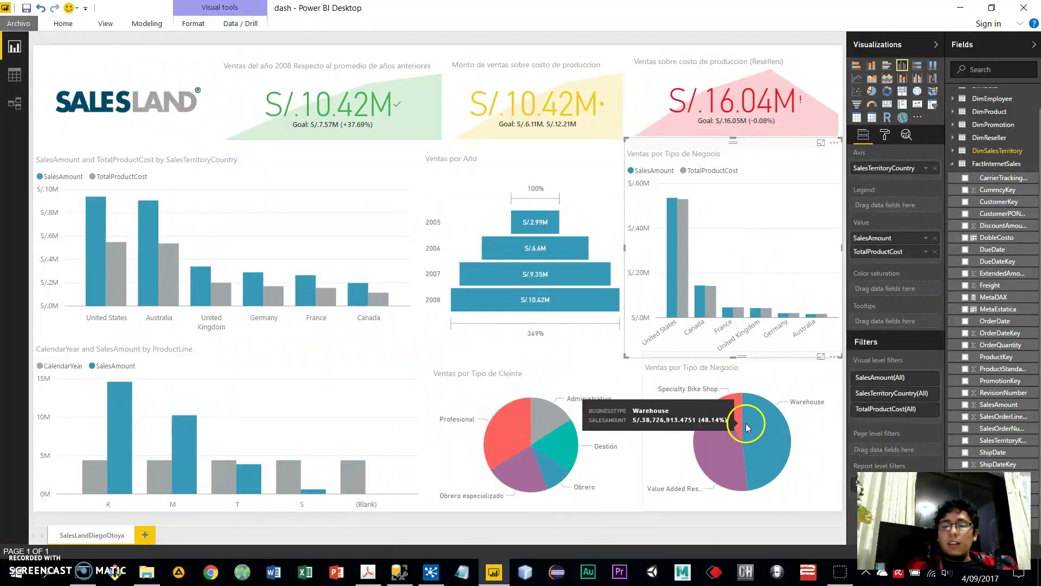
# - Cross-filter the dashboard by Warehouse, Specialty Bike Shop and Value Added Reseller in turn using the Ventas por Tipo de Negocio pie chart
pyautogui.click(776, 438)
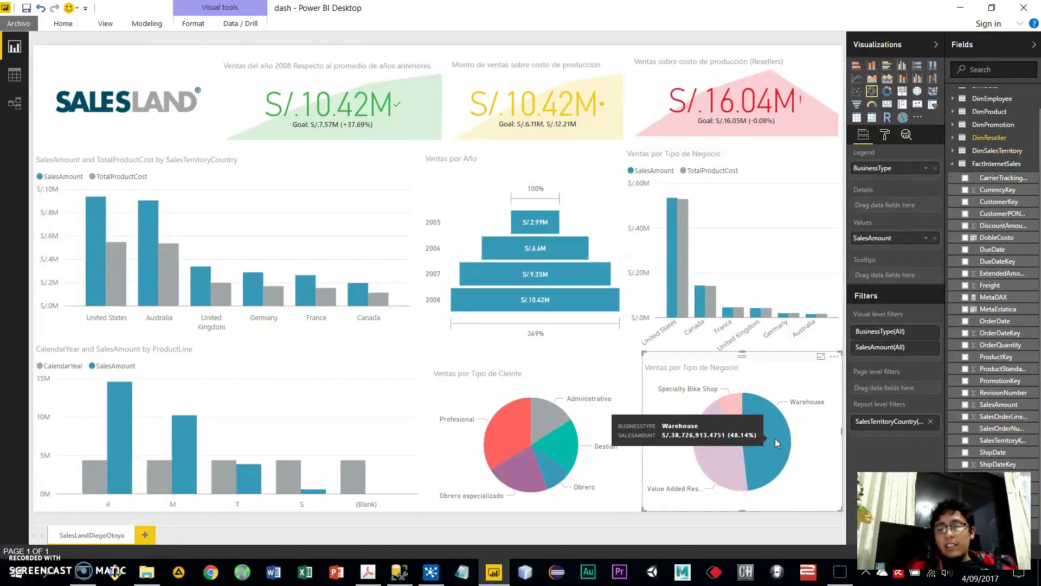
pyautogui.click(729, 410)
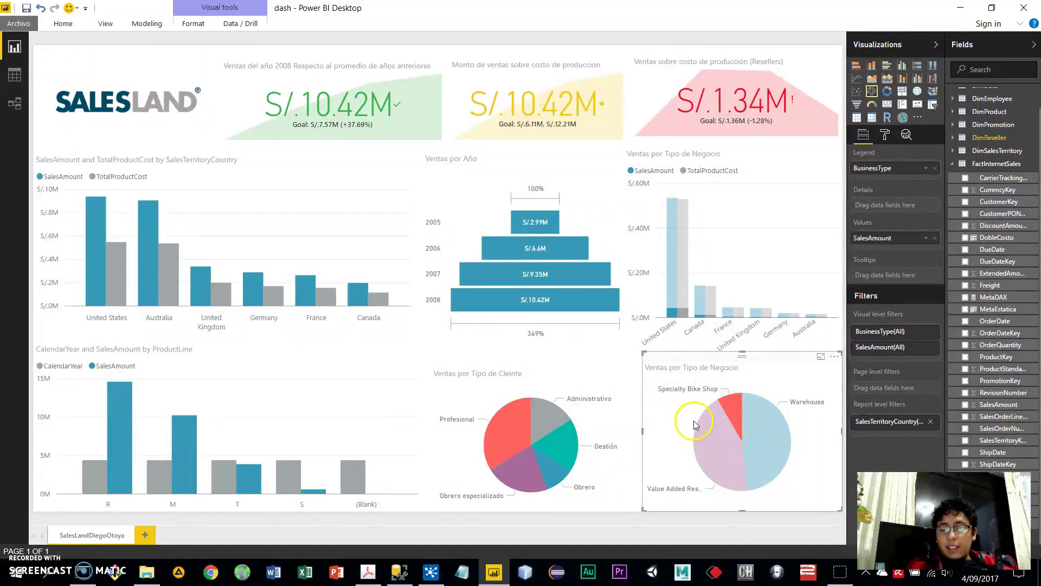
pyautogui.click(714, 448)
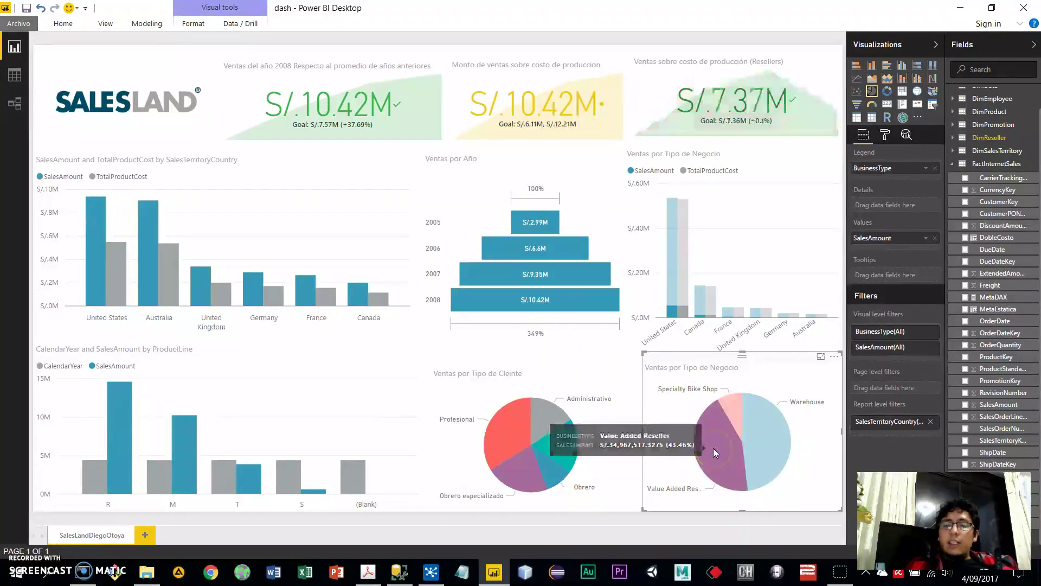
# - Compare Warehouse with Value Added Reseller by alternating the pie chart's cross-filter, ending on Value Added Reseller, and inspect Canada's and 2008's details
pyautogui.click(772, 446)
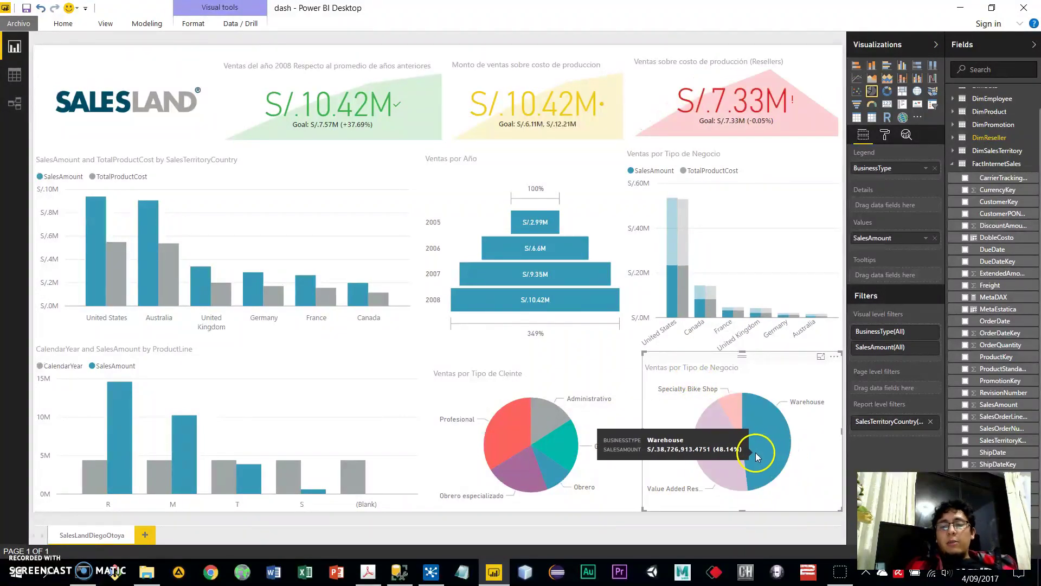
pyautogui.click(728, 467)
pyautogui.click(756, 448)
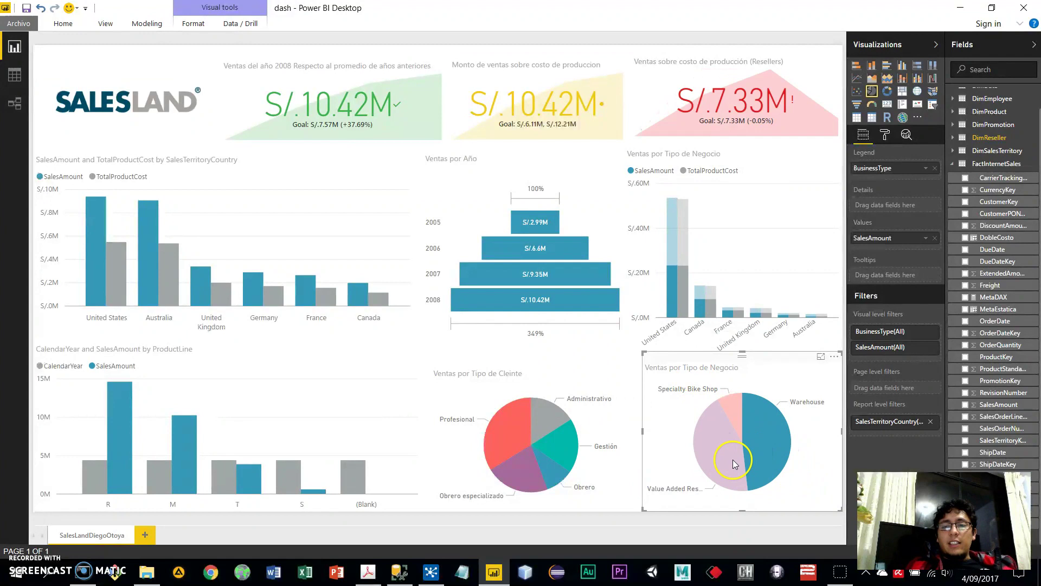
pyautogui.click(733, 459)
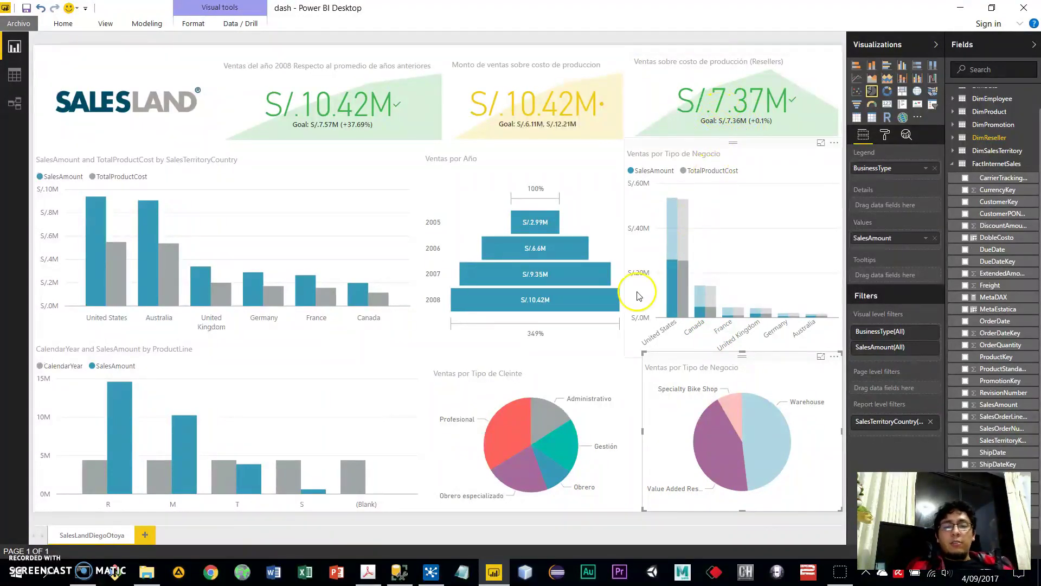
pyautogui.moveTo(707, 314)
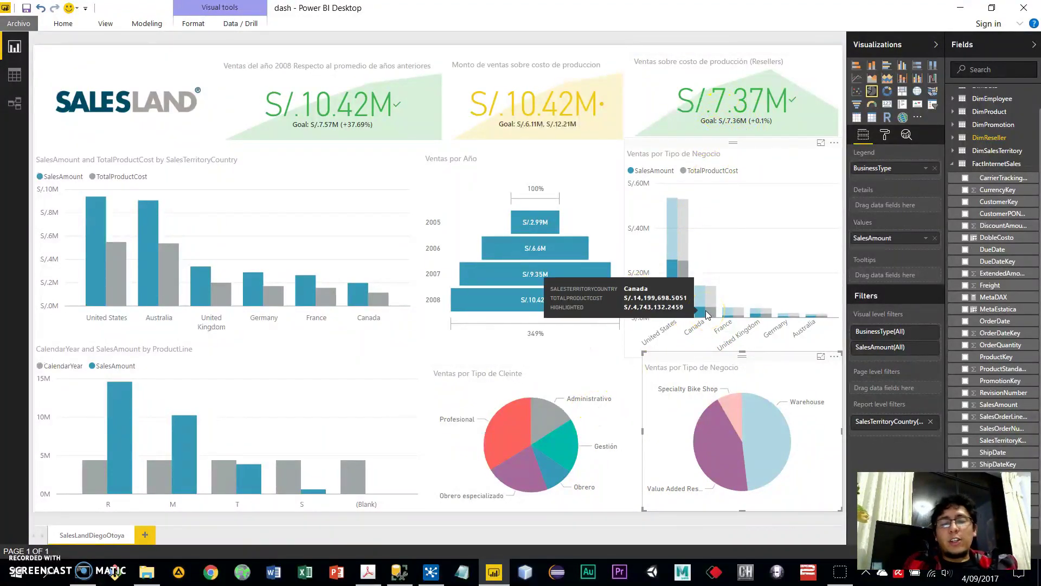
pyautogui.moveTo(496, 300)
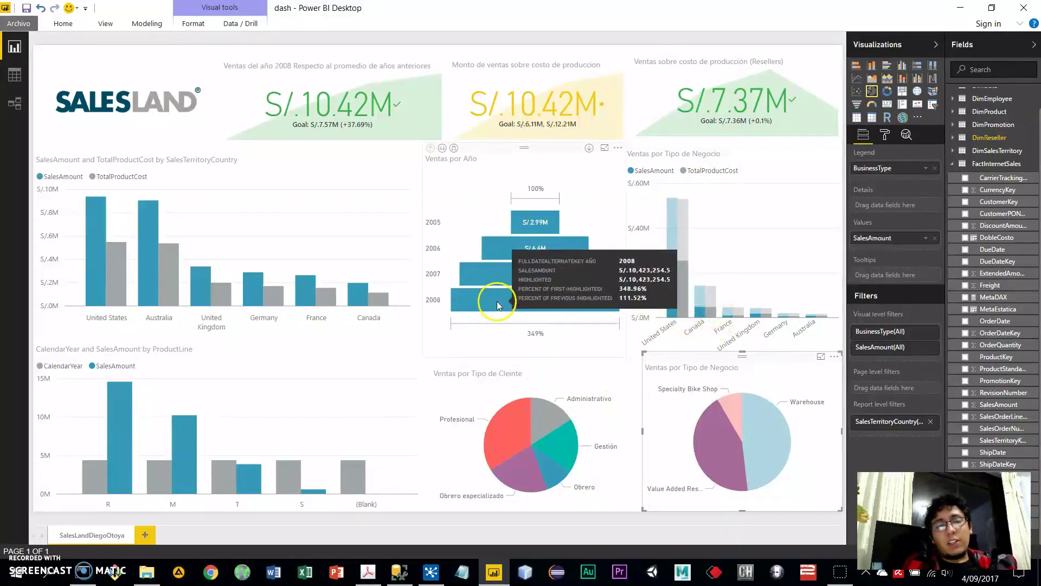